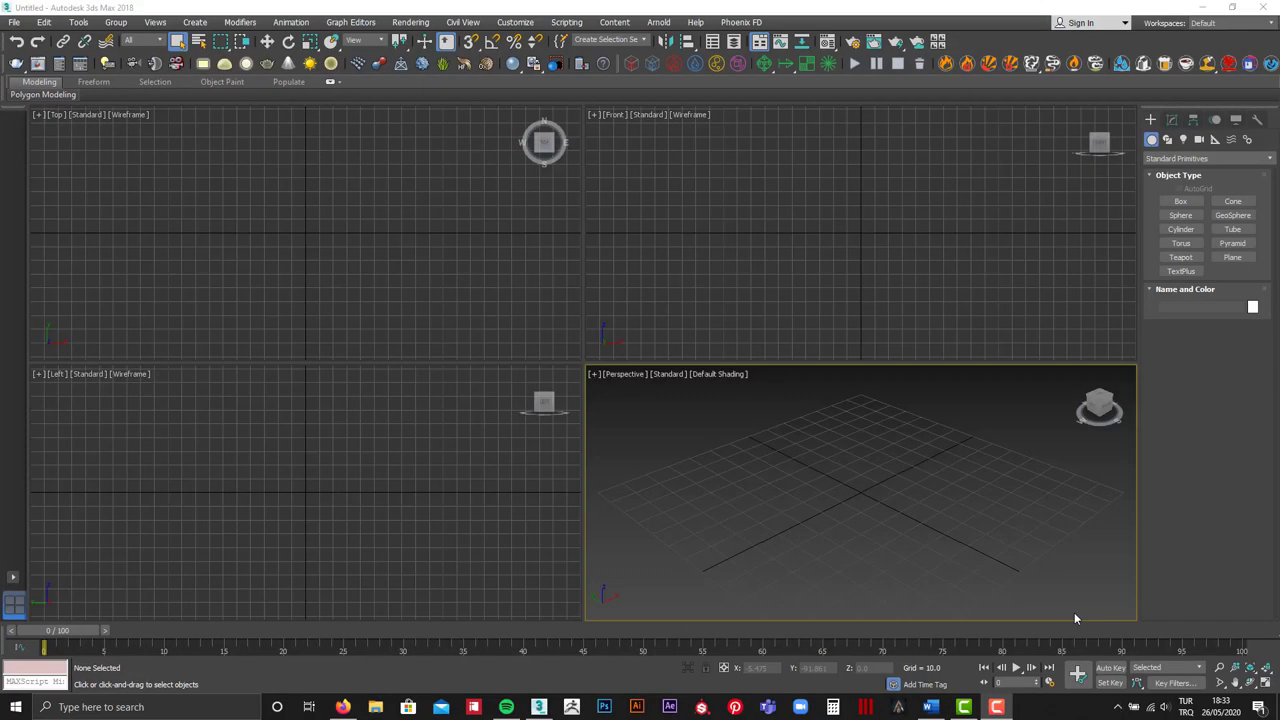
# Make the Perspective view active and draw a purple teapot at the grid centre
pyautogui.click(998, 708)
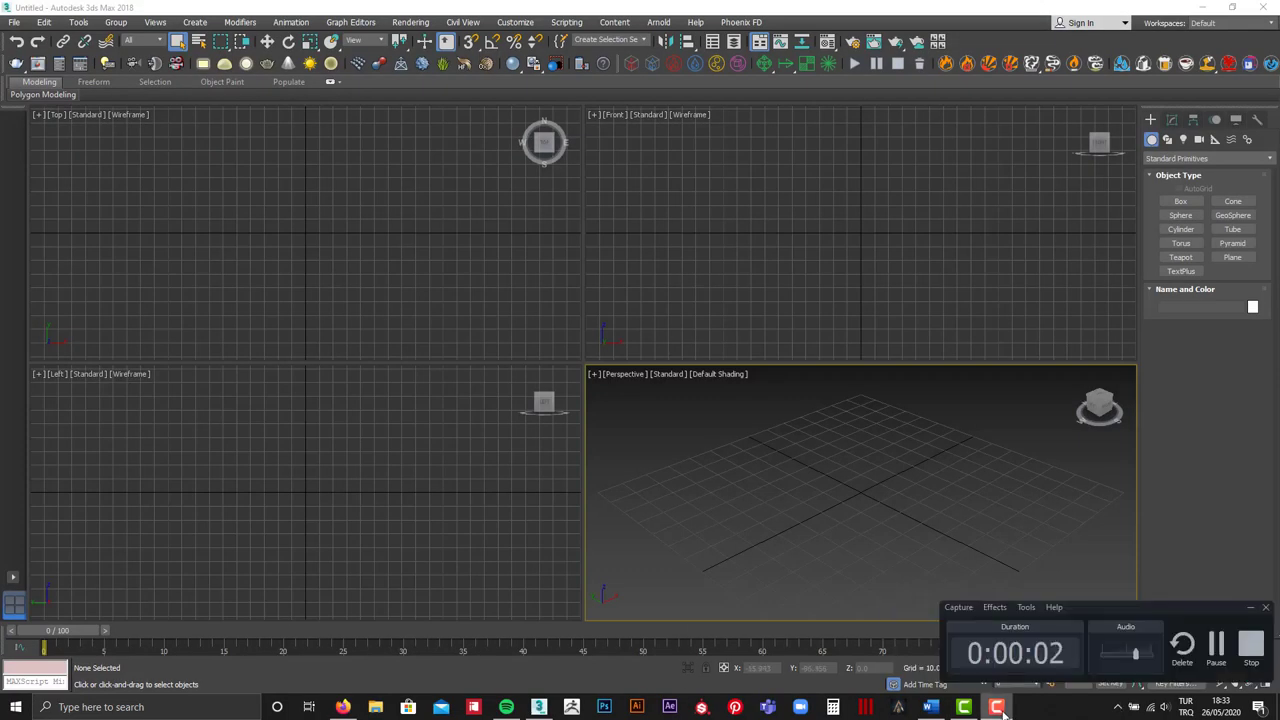
pyautogui.click(1000, 712)
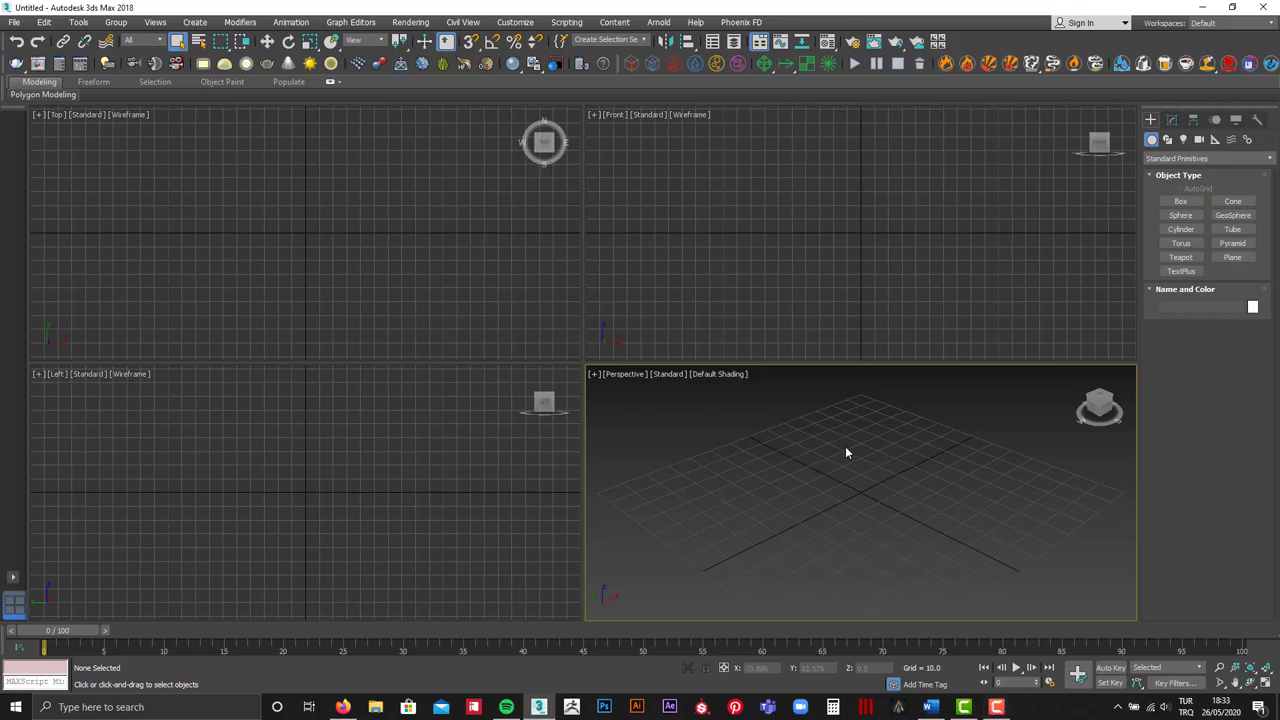
pyautogui.click(540, 352)
pyautogui.click(545, 375)
pyautogui.click(719, 495)
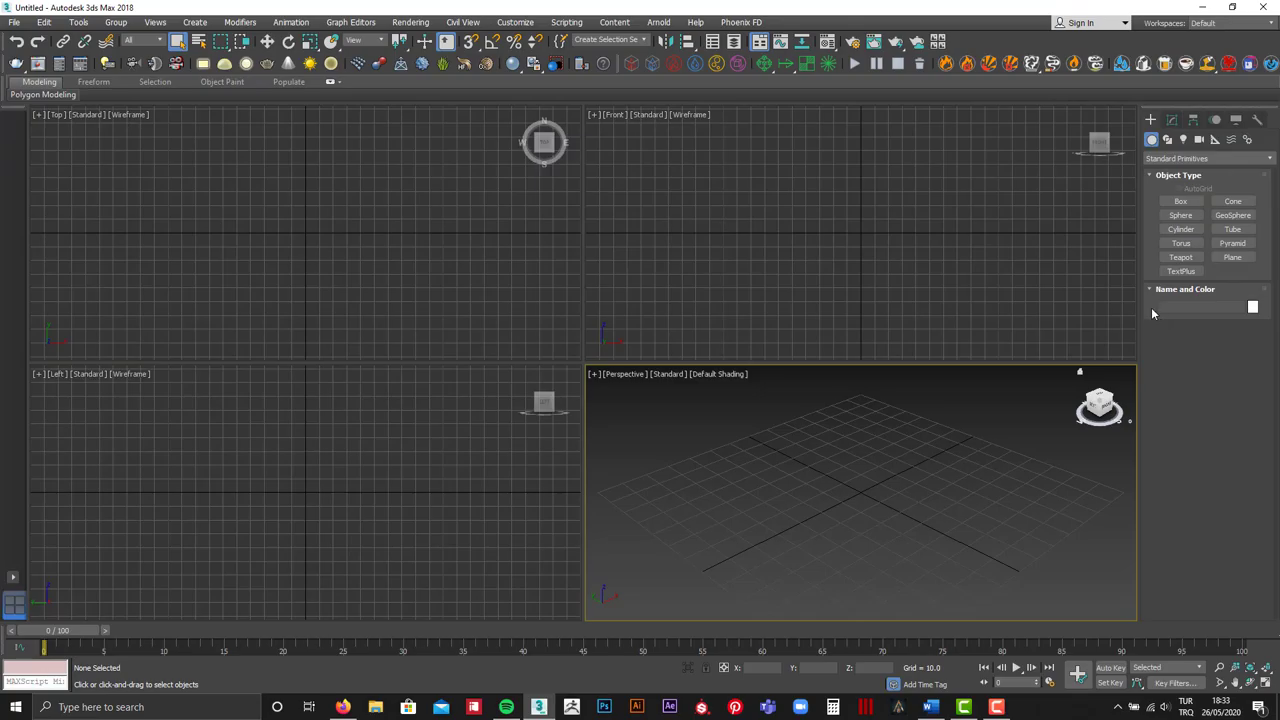
pyautogui.click(1180, 257)
pyautogui.moveTo(852, 490)
pyautogui.mouseDown()
pyautogui.moveTo(938, 466)
pyautogui.moveTo(920, 470)
pyautogui.mouseUp()
pyautogui.rightClick(918, 471)
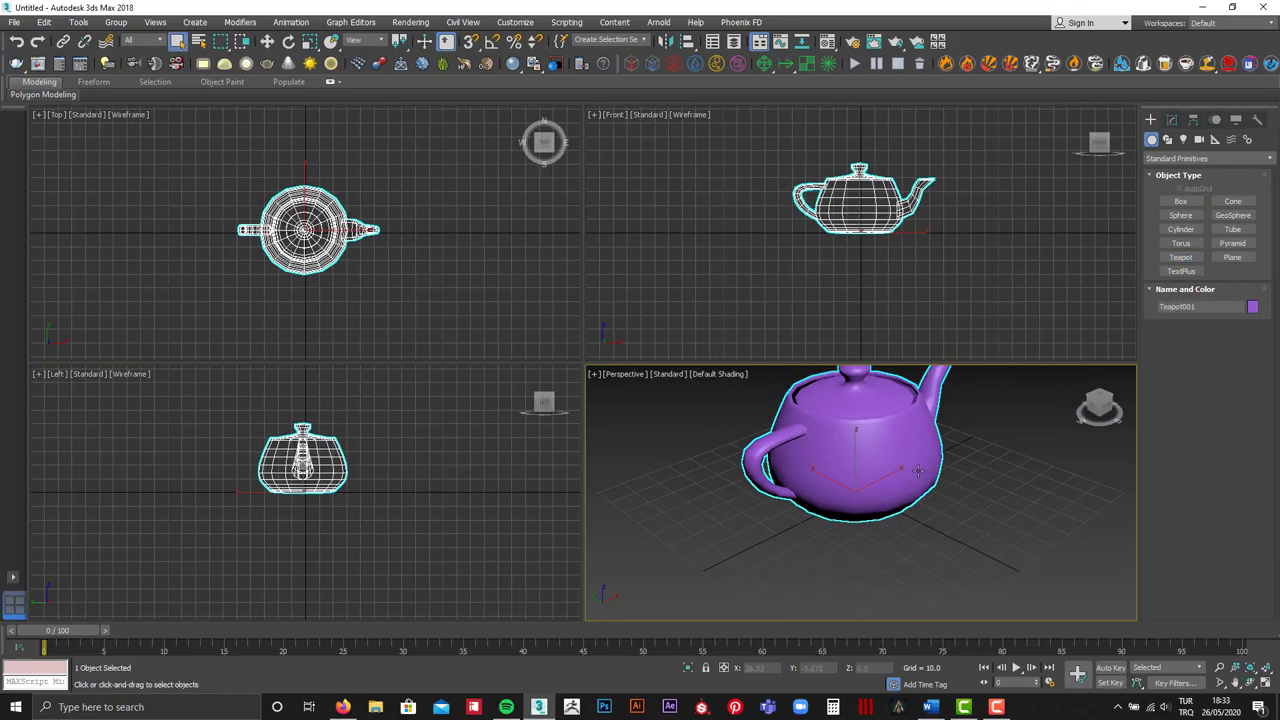
# Maximize the Perspective view and set the teapot's Segments to 20
pyautogui.hotkey('alt', 'w')
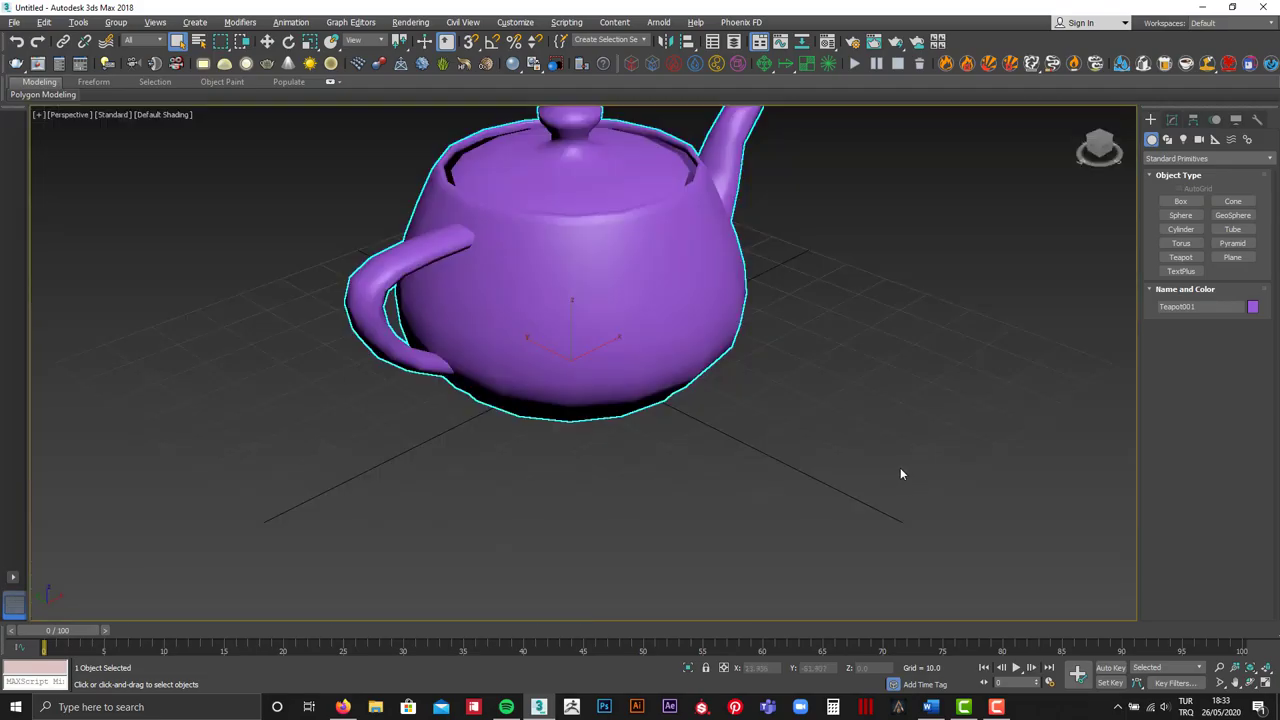
pyautogui.press('w')
pyautogui.click(1172, 119)
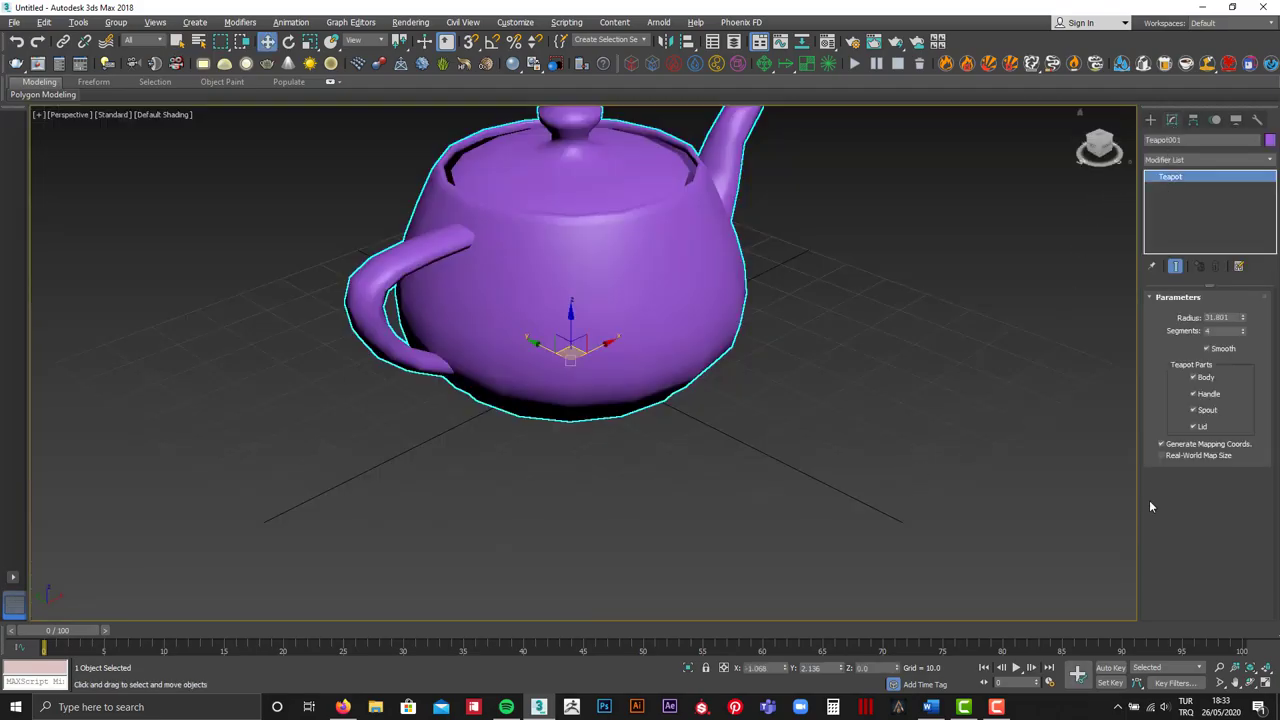
pyautogui.doubleClick(1222, 331)
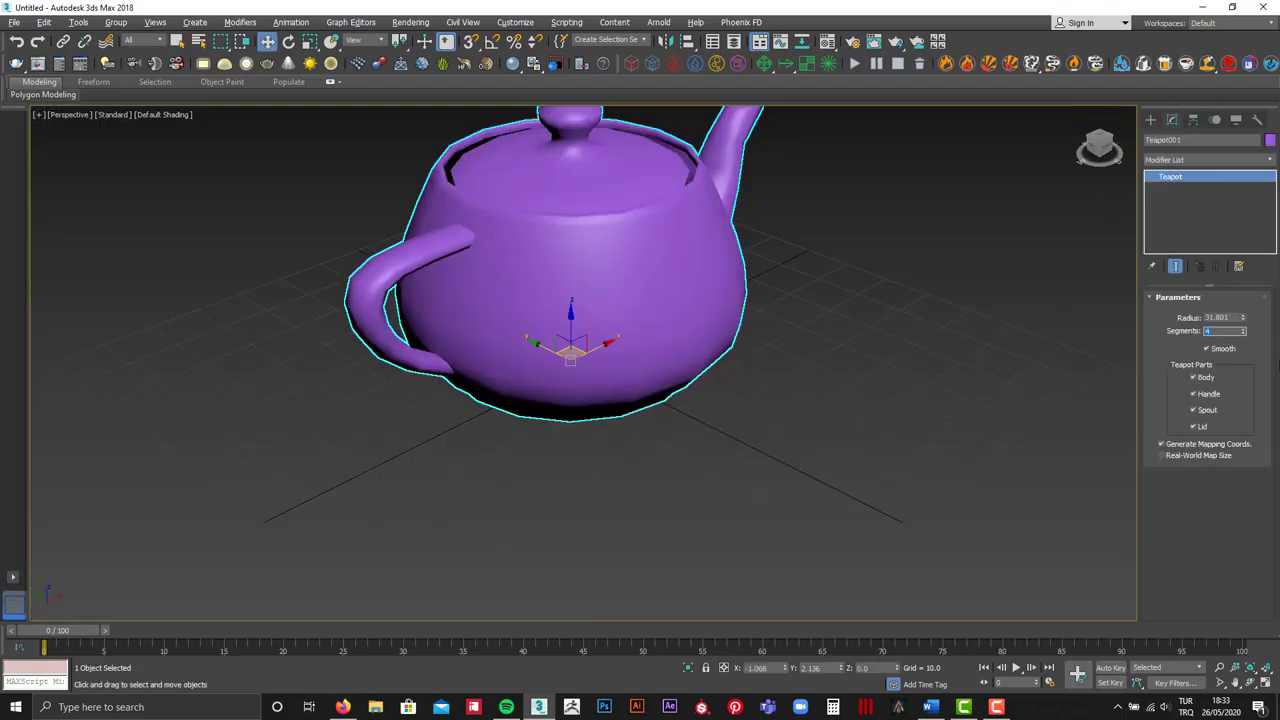
pyautogui.write('20')
# Reselect the teapot and zoom extents to centre it in the view
pyautogui.click(891, 345)
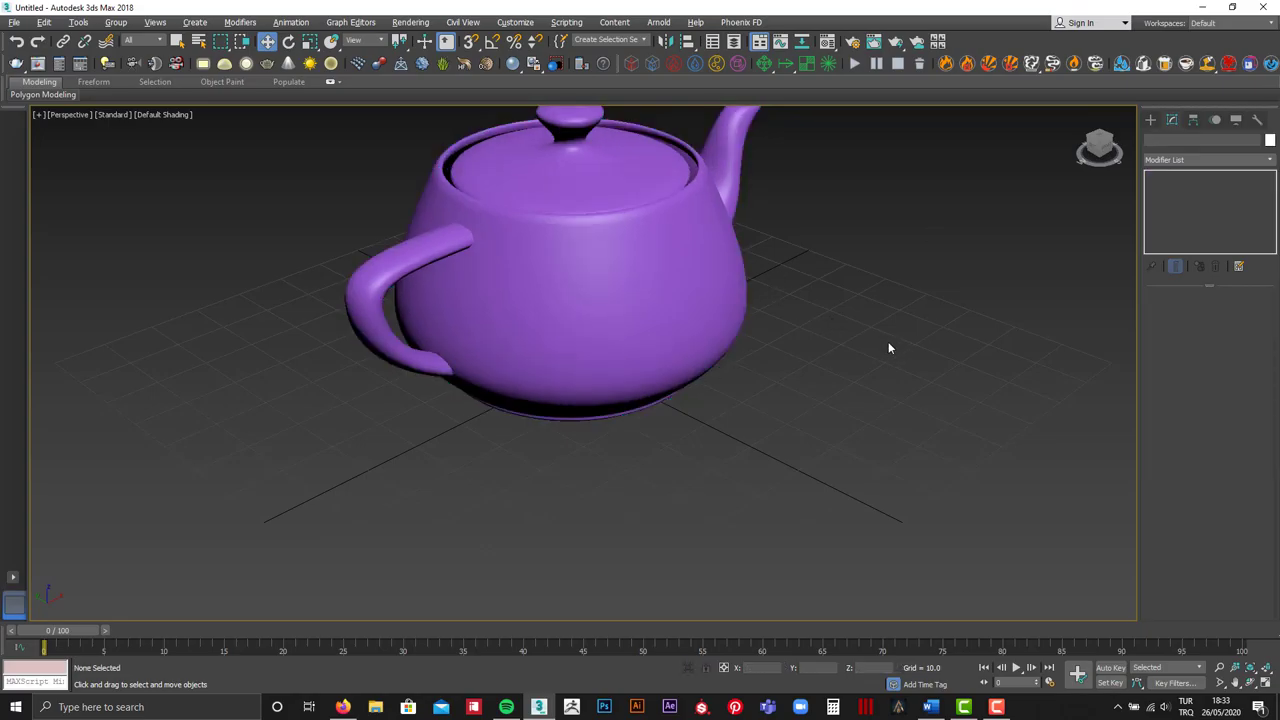
pyautogui.click(712, 321)
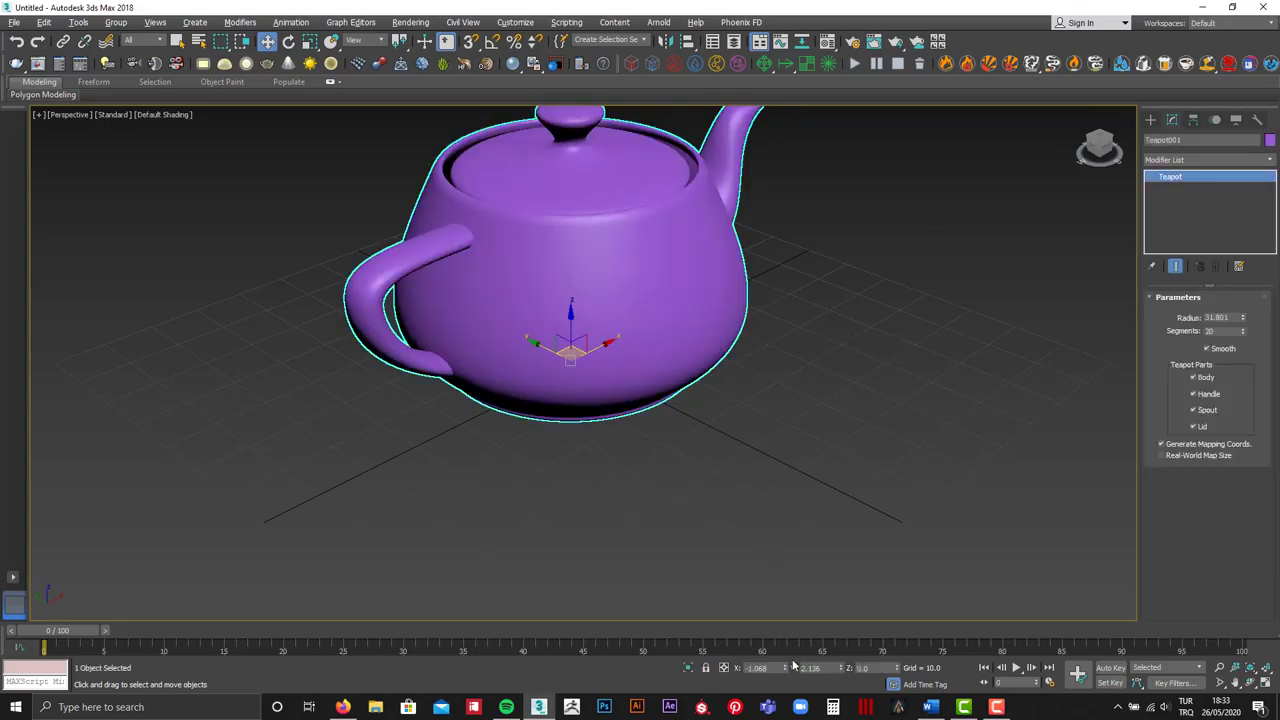
pyautogui.press('z')
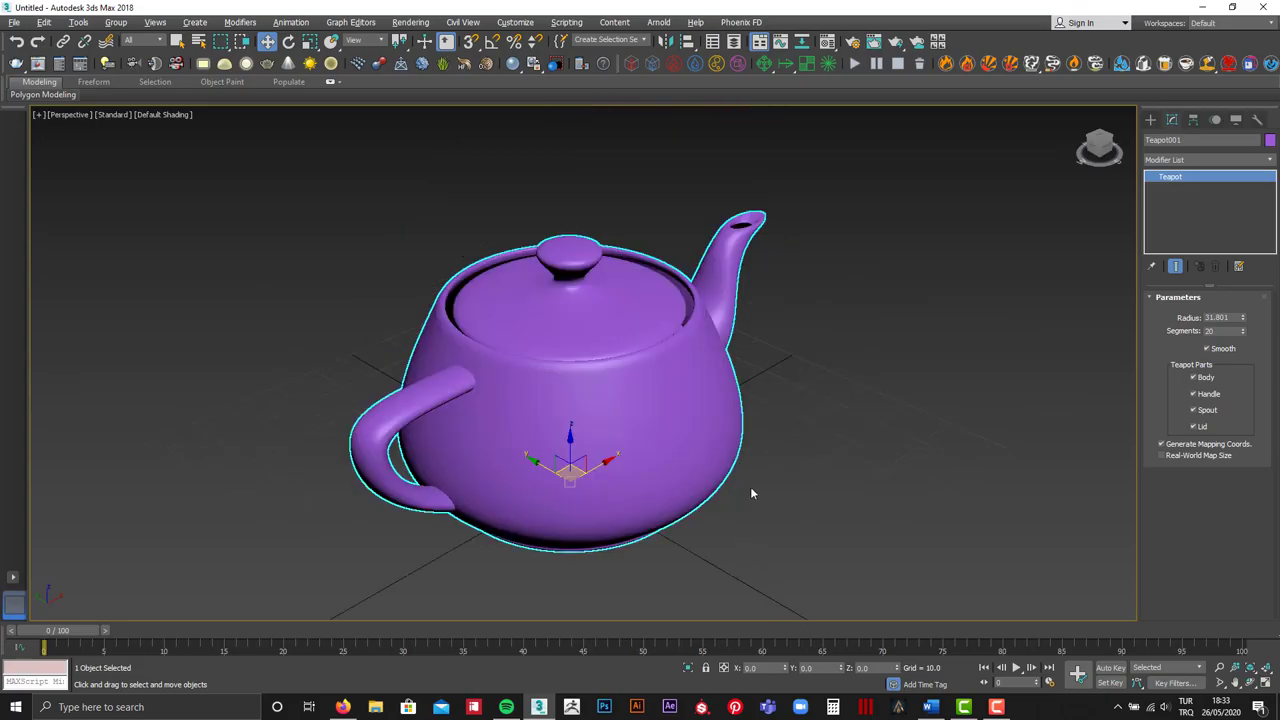
pyautogui.click(753, 490)
pyautogui.click(664, 434)
# Open Render Setup, look through the Common tab, and keep Scanline Renderer as the renderer
pyautogui.click(933, 398)
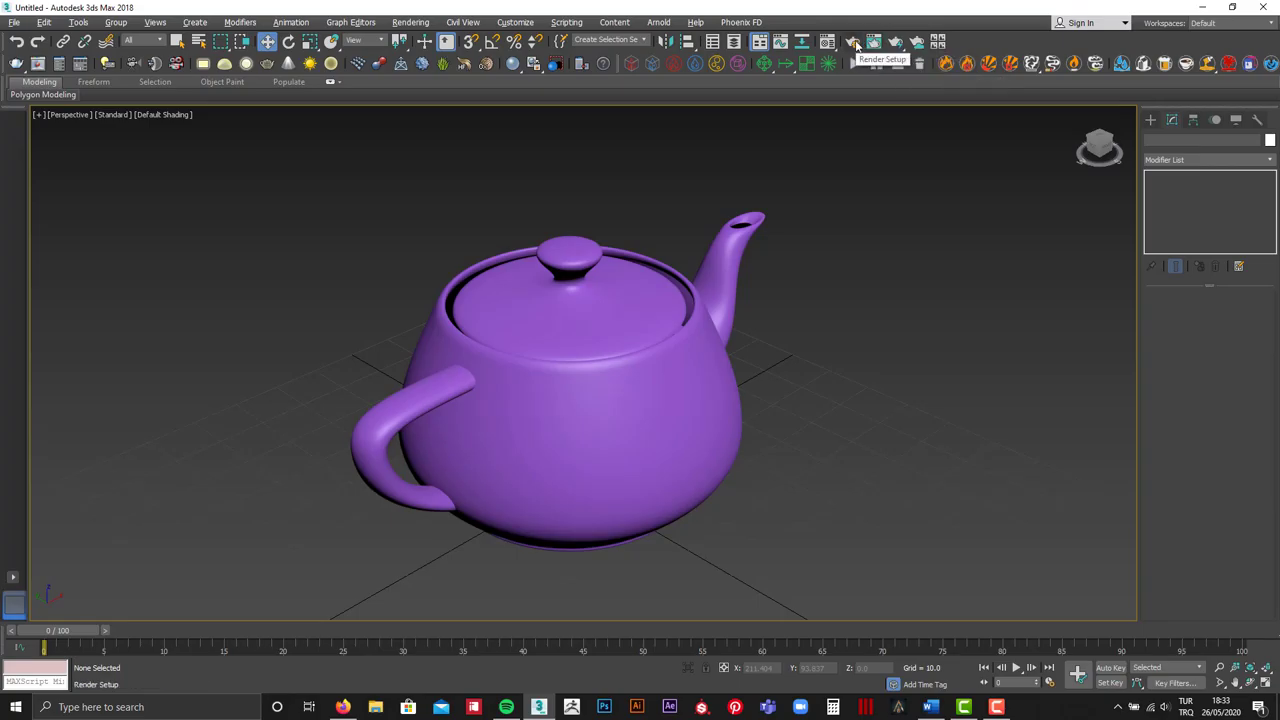
pyautogui.click(855, 45)
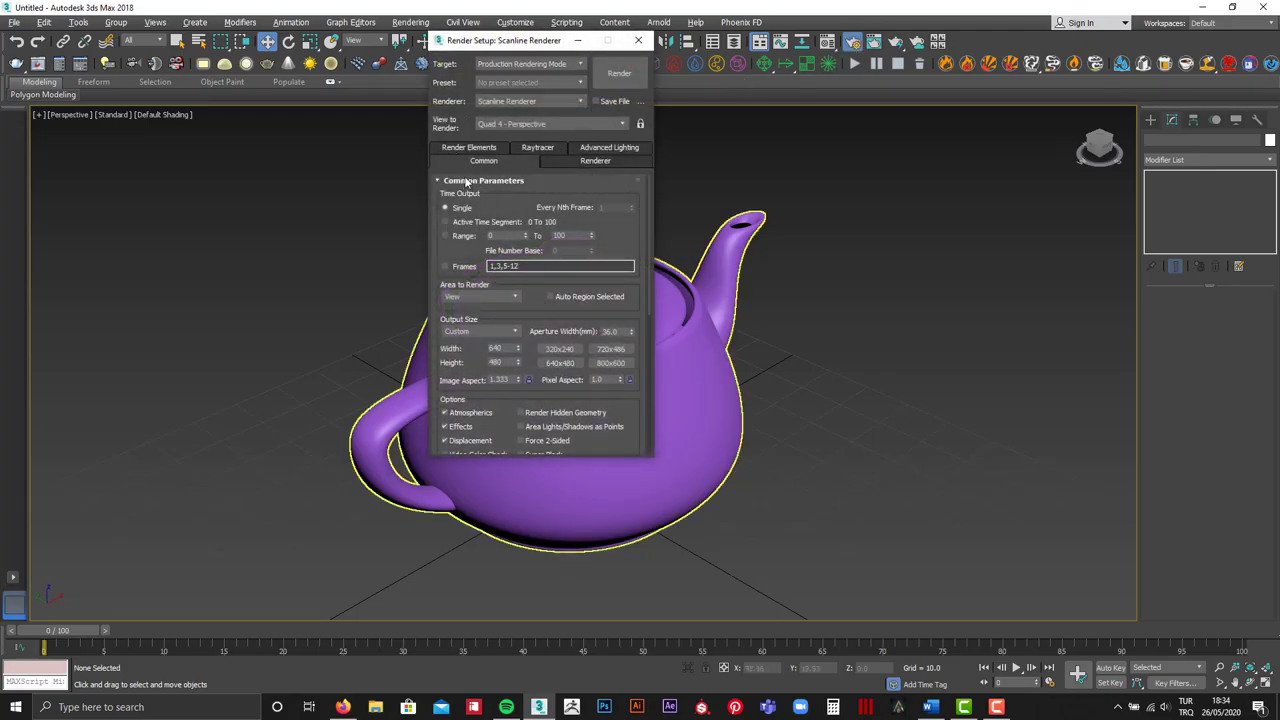
pyautogui.scroll(-2, 535, 276)
pyautogui.scroll(-3, 600, 340)
pyautogui.scroll(1, 600, 343)
pyautogui.scroll(1, 595, 341)
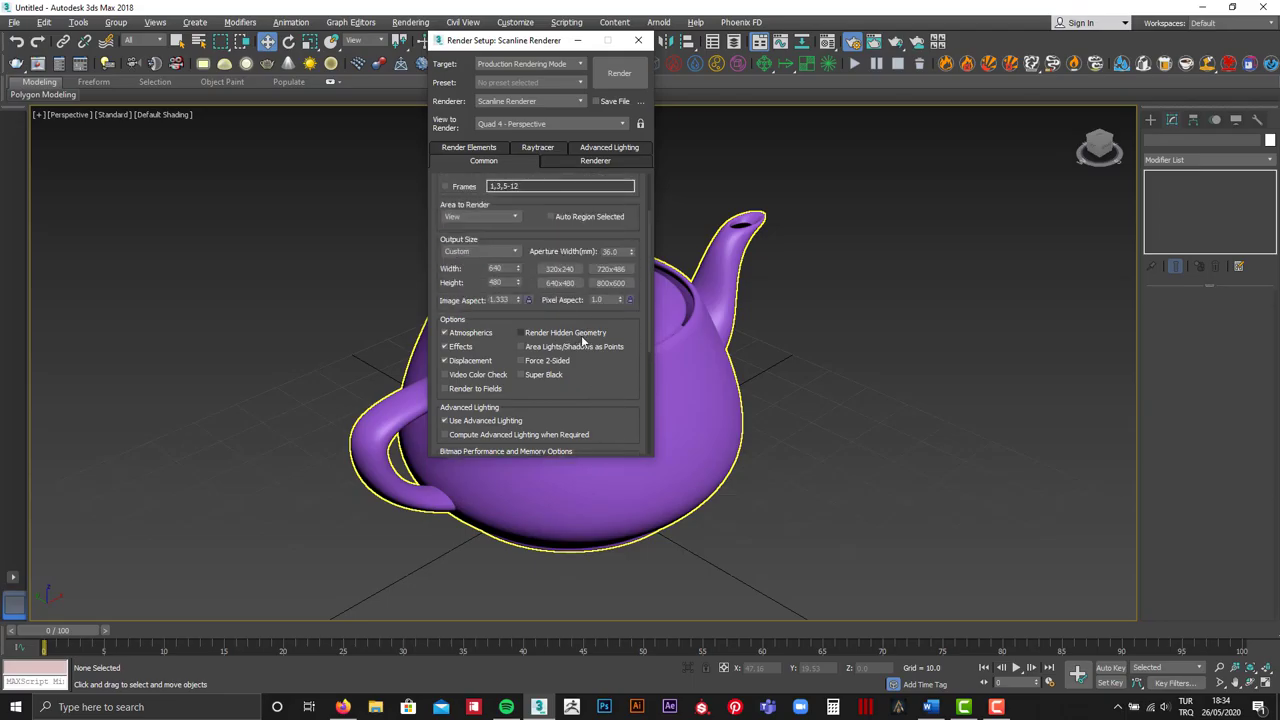
pyautogui.scroll(2, 588, 338)
pyautogui.scroll(1, 580, 335)
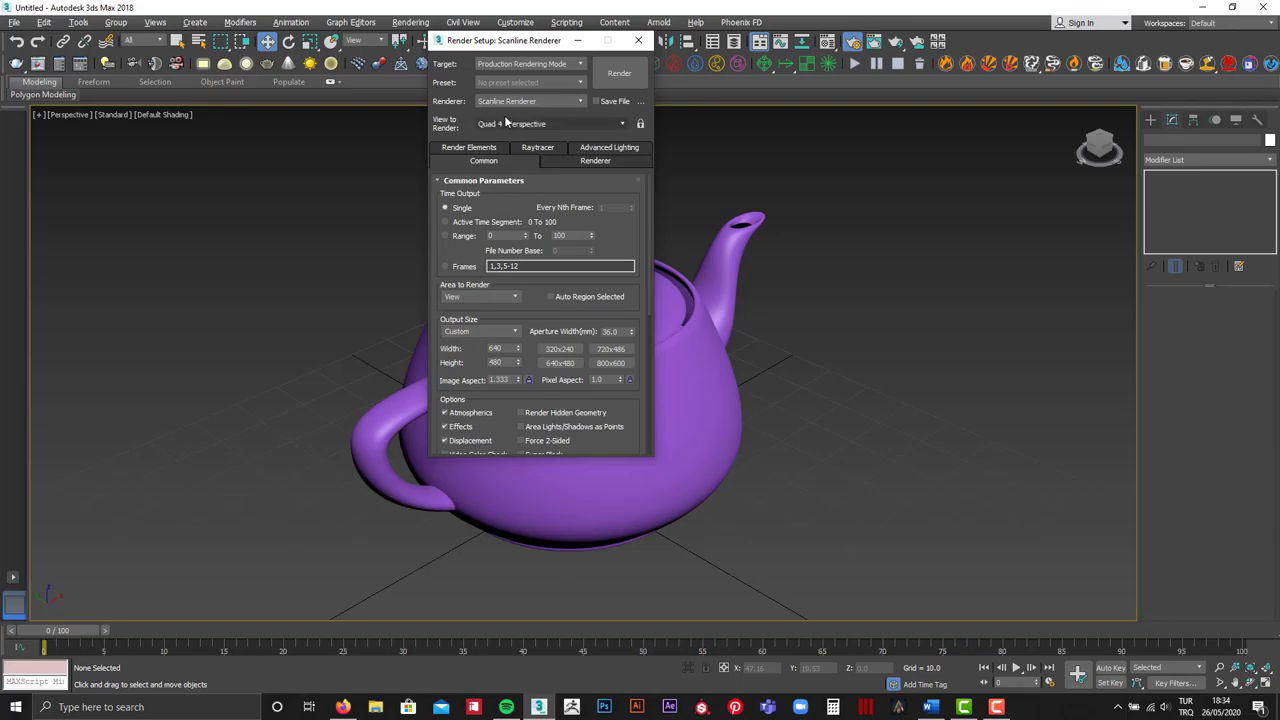
pyautogui.click(566, 106)
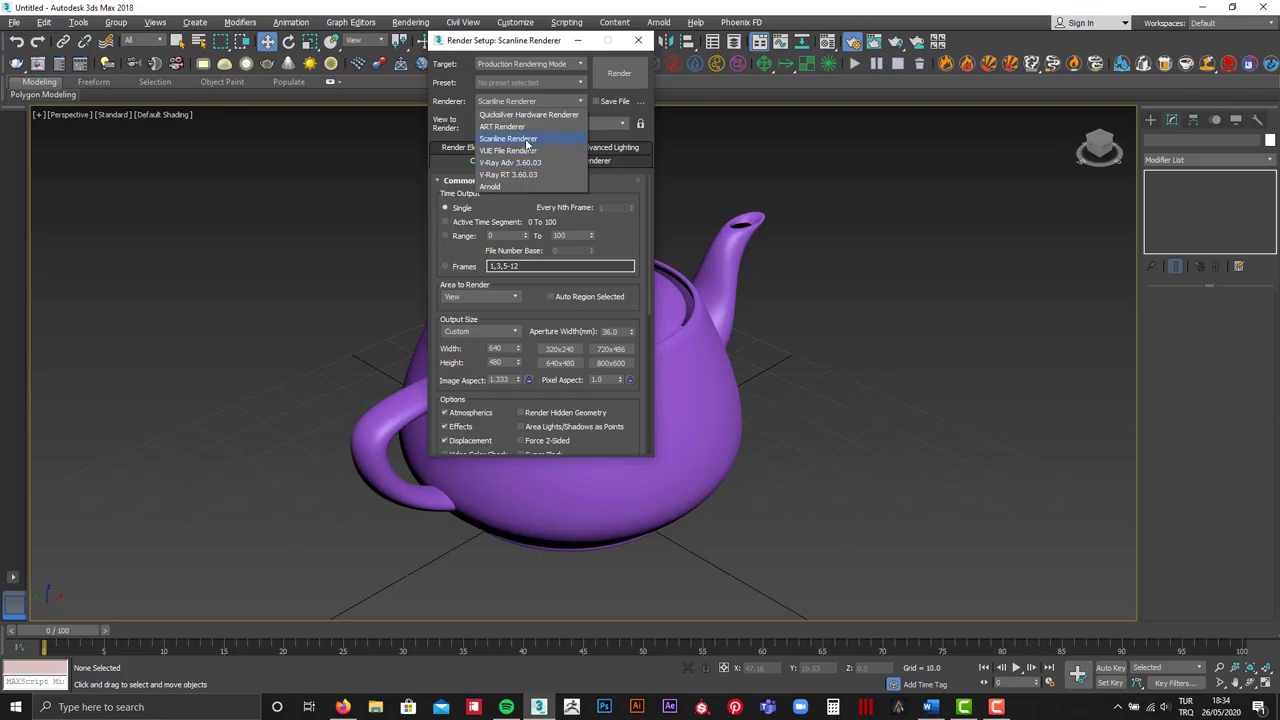
pyautogui.click(526, 141)
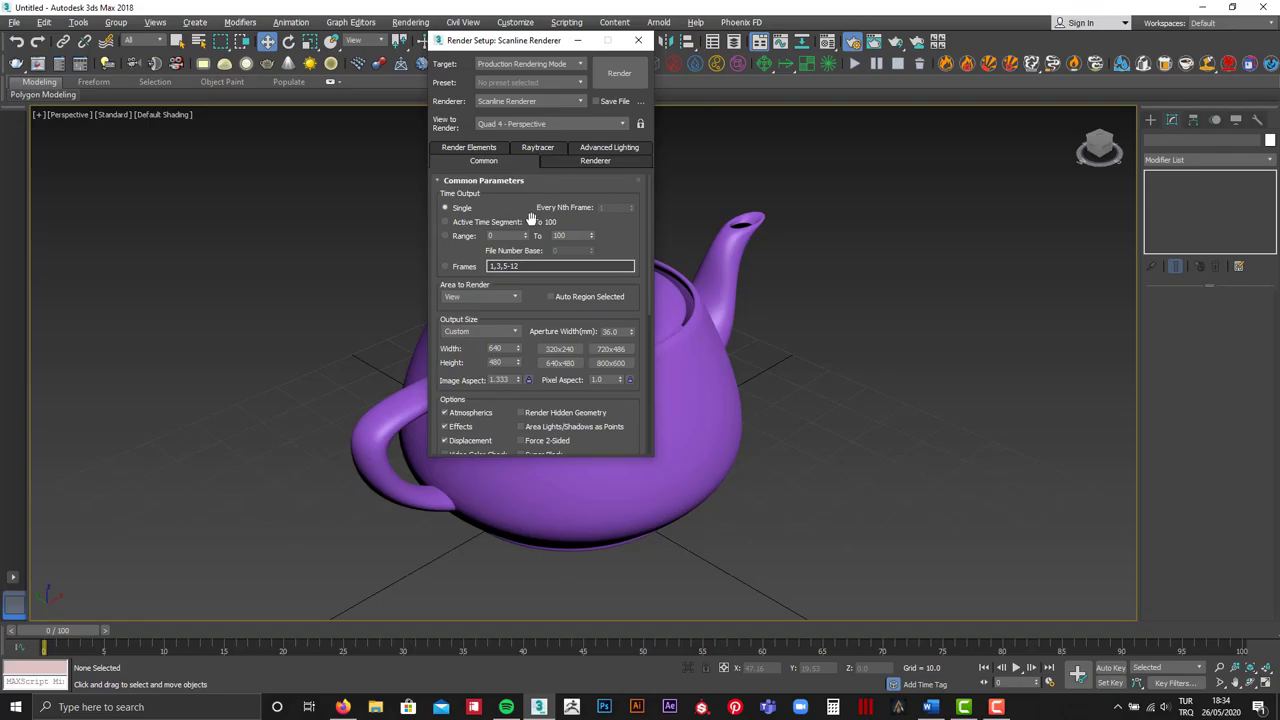
pyautogui.click(630, 74)
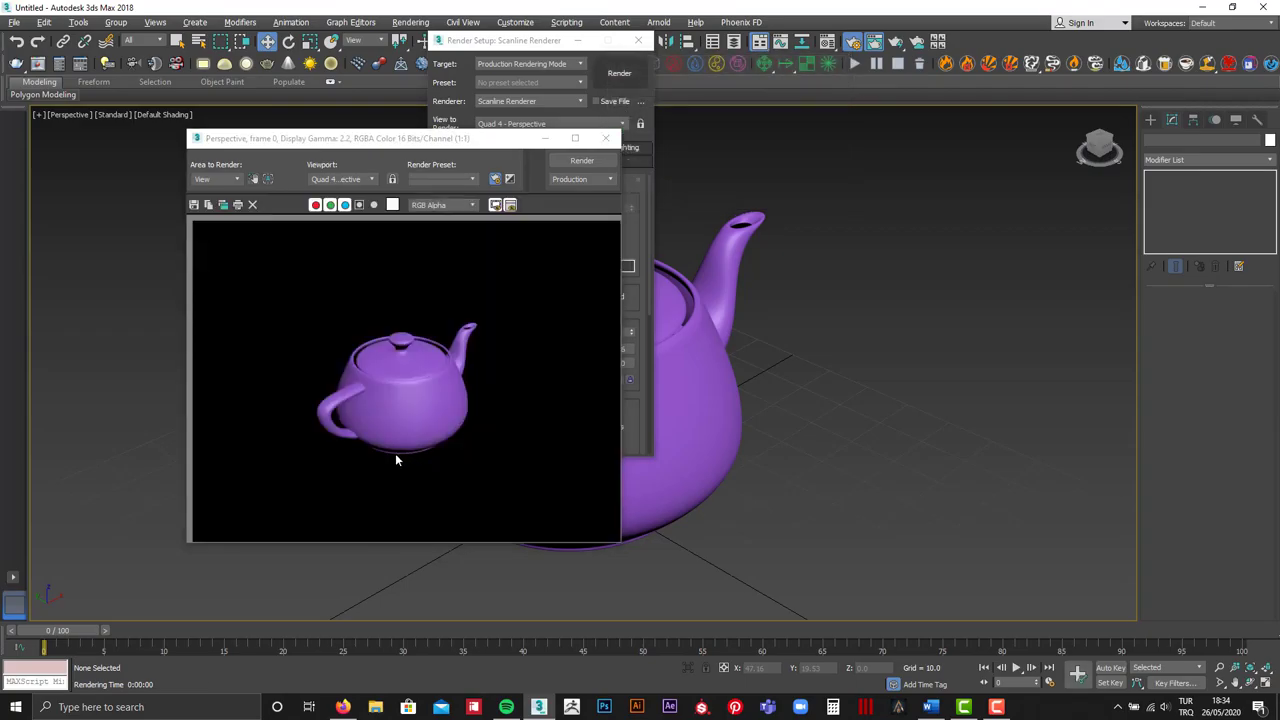
pyautogui.moveTo(408, 139); pyautogui.dragTo(467, 126)
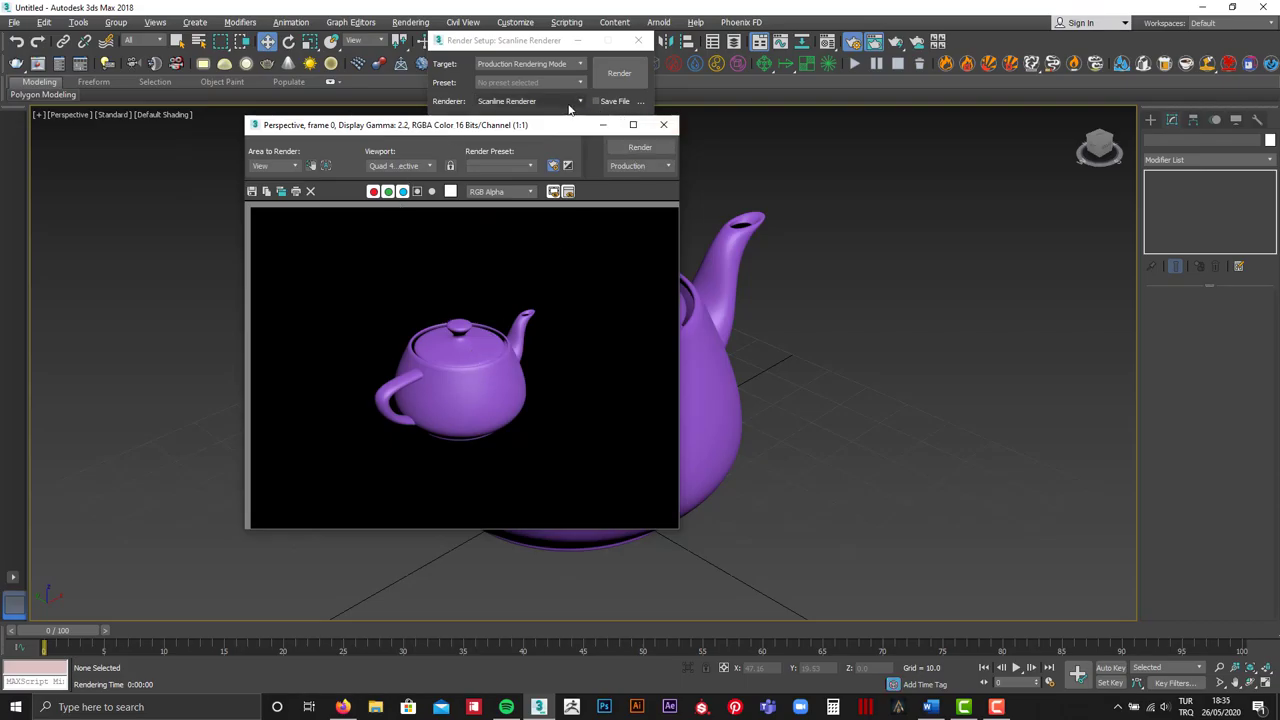
pyautogui.click(531, 167)
pyautogui.click(531, 167)
pyautogui.click(666, 127)
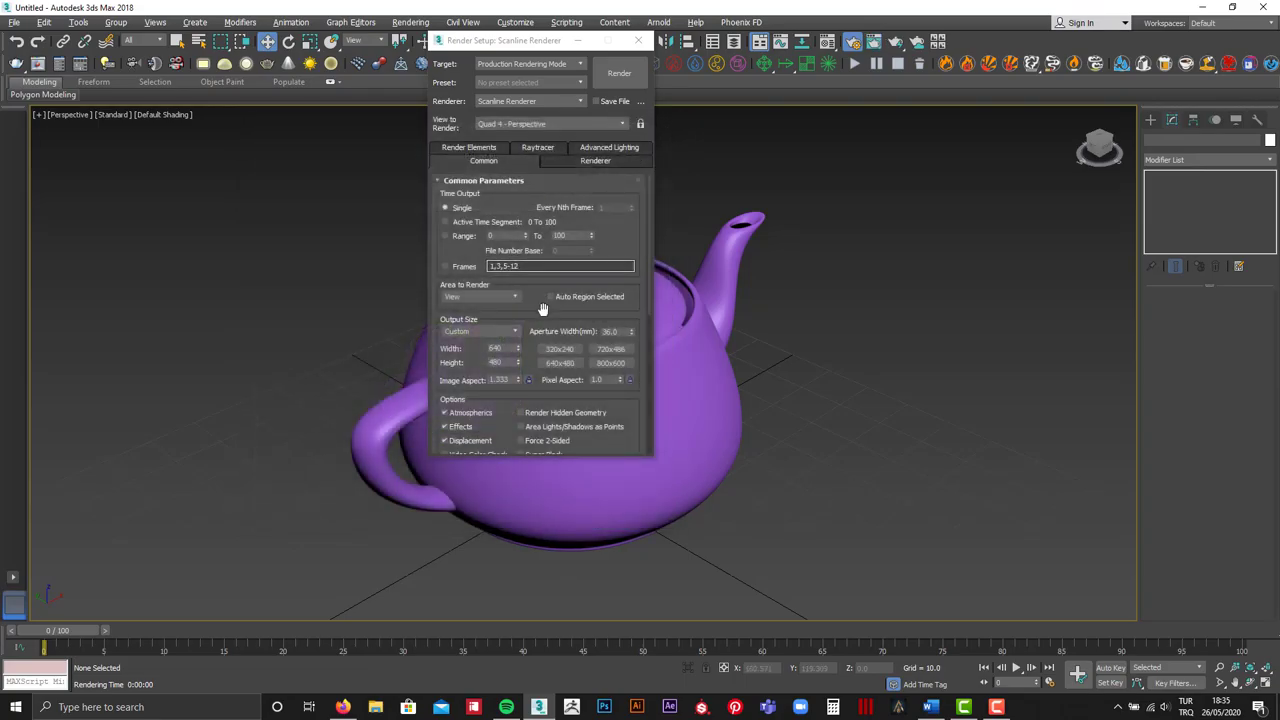
pyautogui.scroll(-2, 541, 305)
pyautogui.scroll(-1, 541, 305)
pyautogui.scroll(-2, 541, 305)
pyautogui.scroll(-2, 541, 310)
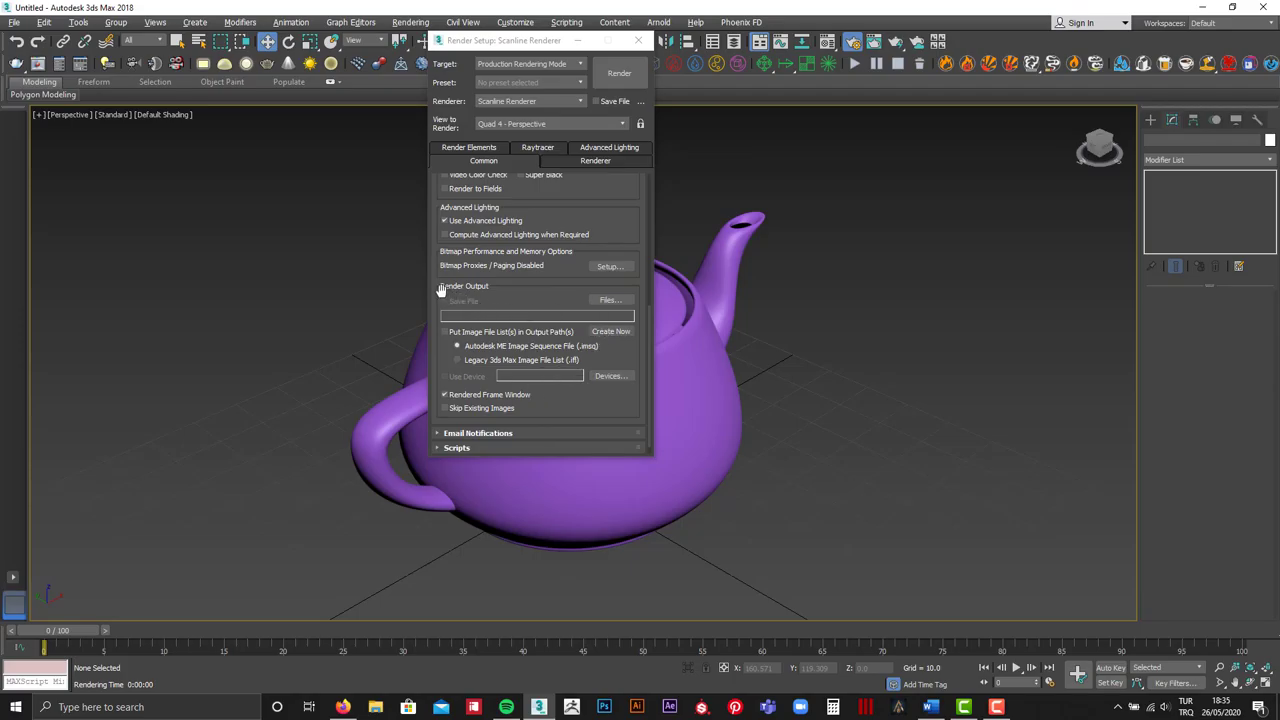
pyautogui.click(610, 300)
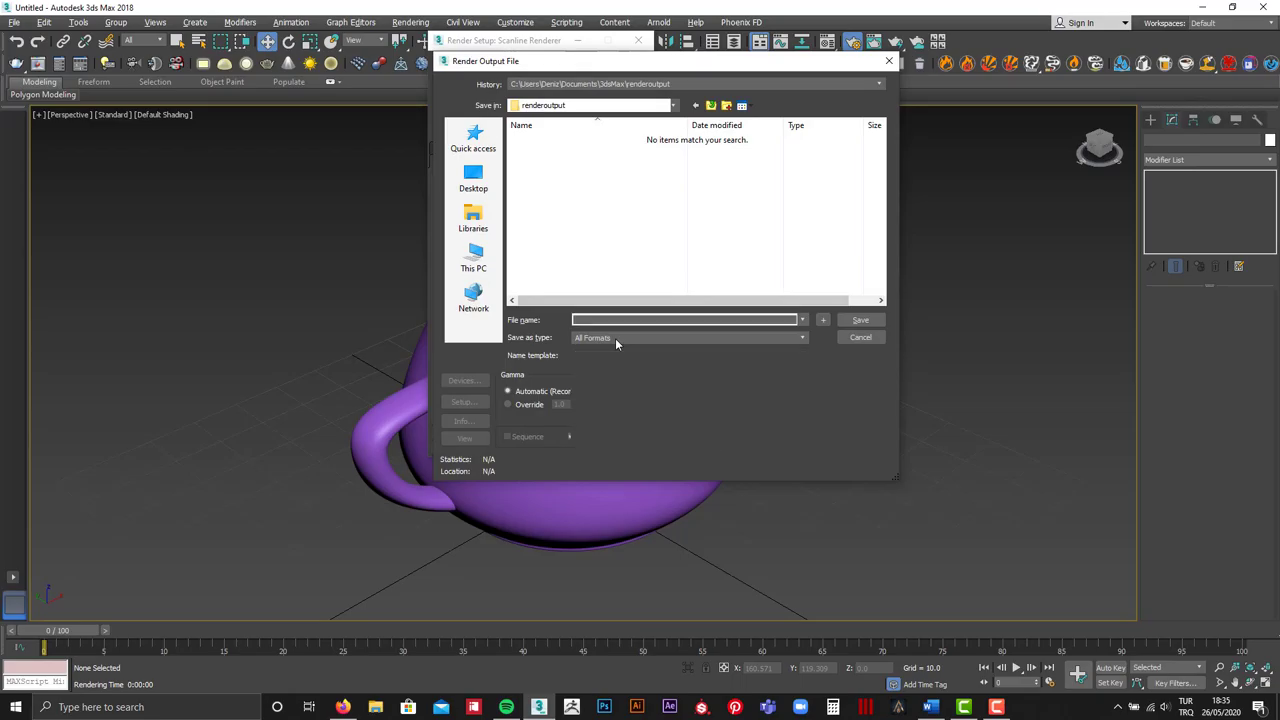
pyautogui.click(615, 338)
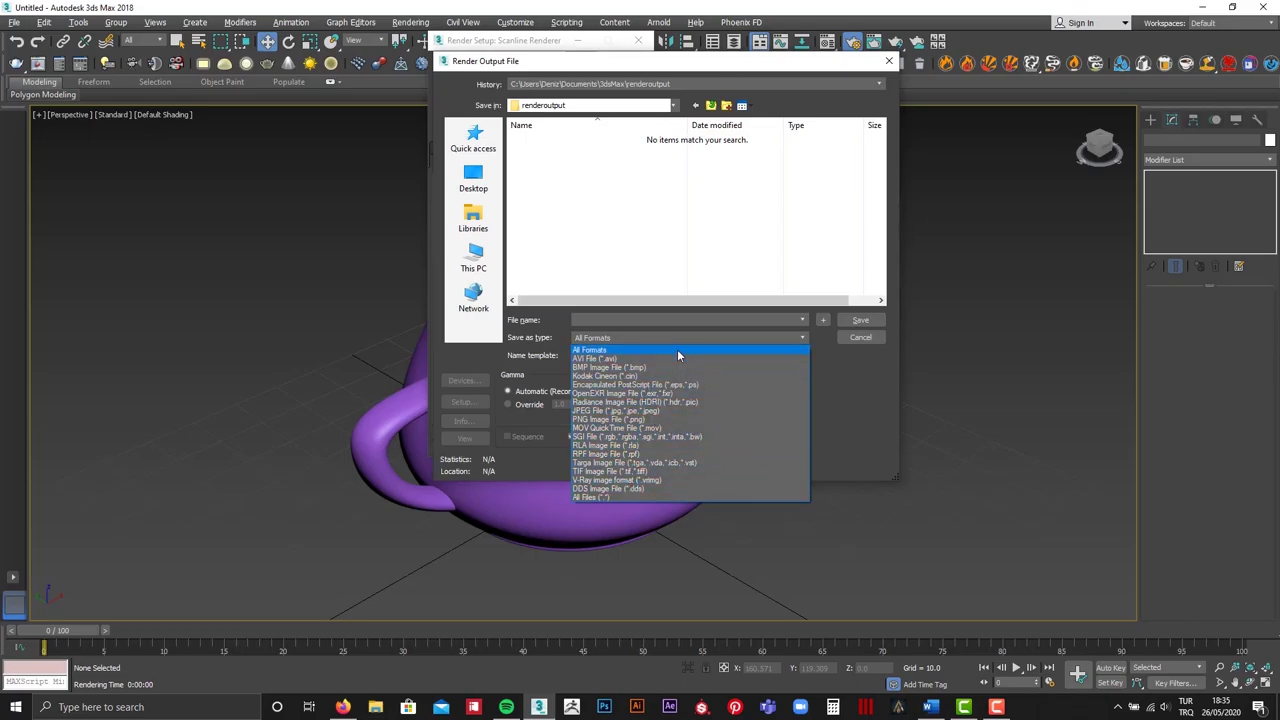
pyautogui.click(850, 394)
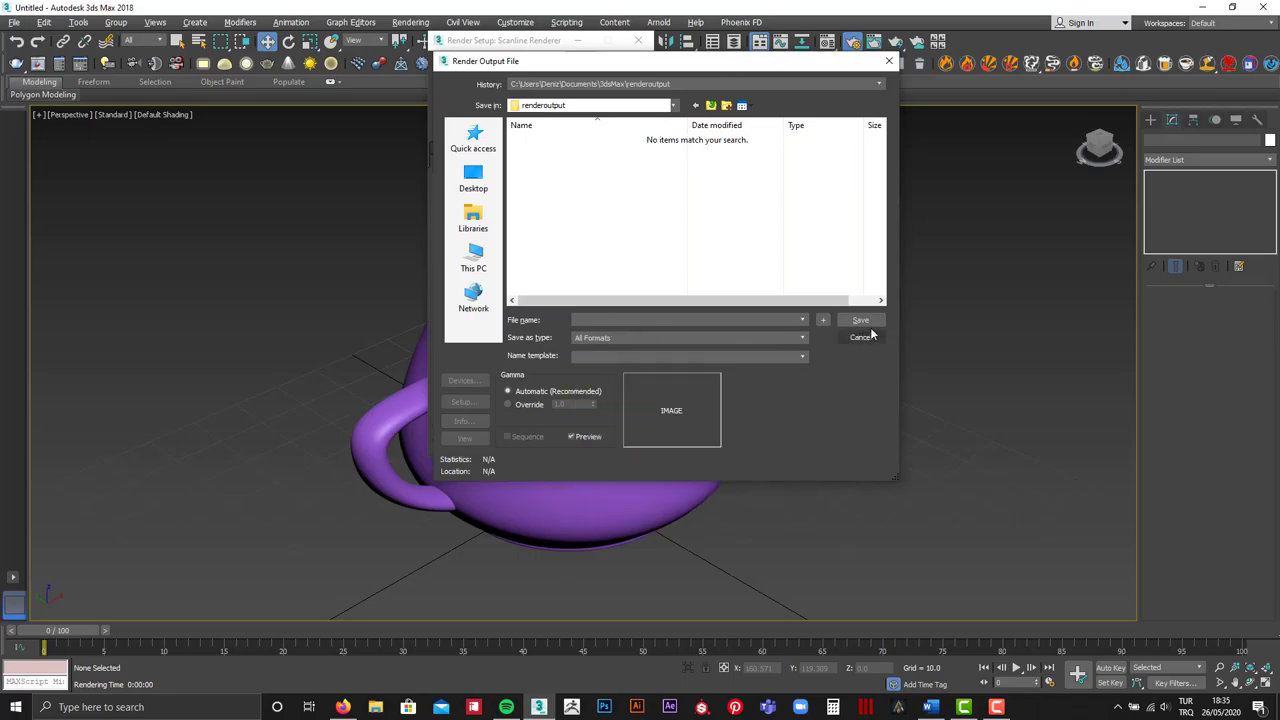
pyautogui.click(862, 338)
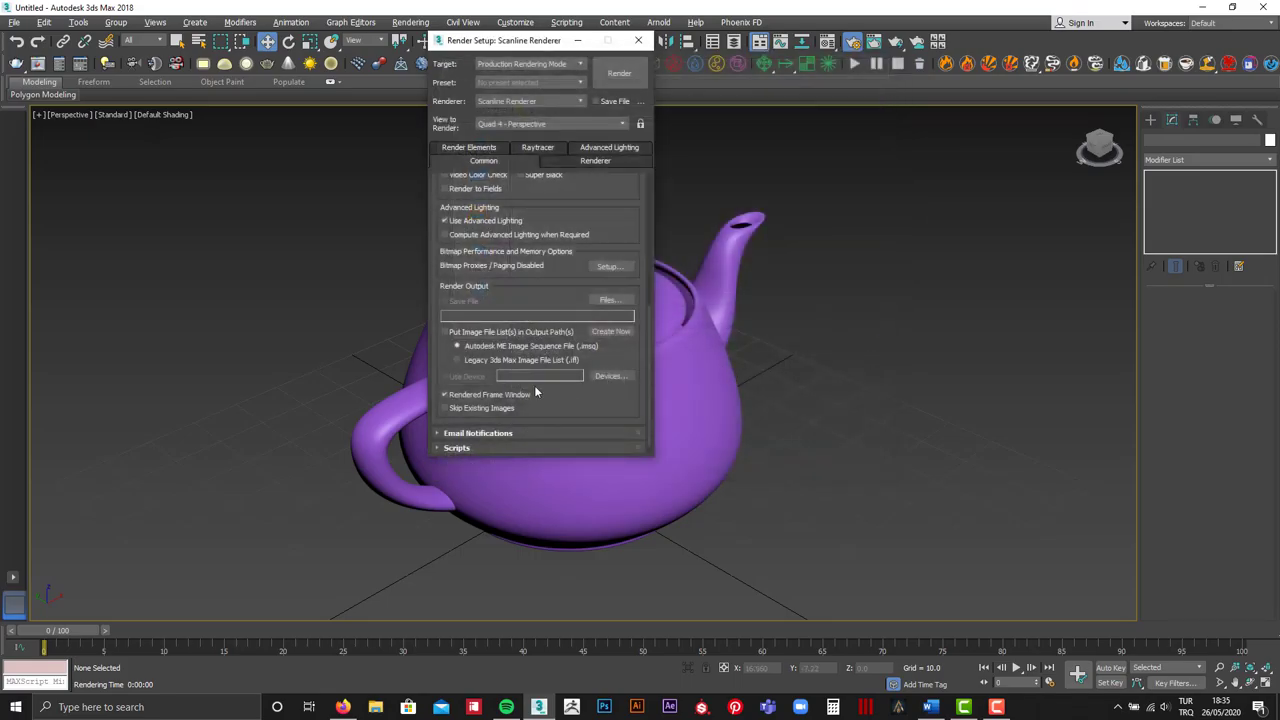
# Move Render Setup aside and show the safe frame in the Perspective view with Shift+F
pyautogui.scroll(2, 546, 402)
pyautogui.scroll(2, 548, 400)
pyautogui.scroll(2, 548, 400)
pyautogui.scroll(2, 546, 395)
pyautogui.scroll(2, 546, 392)
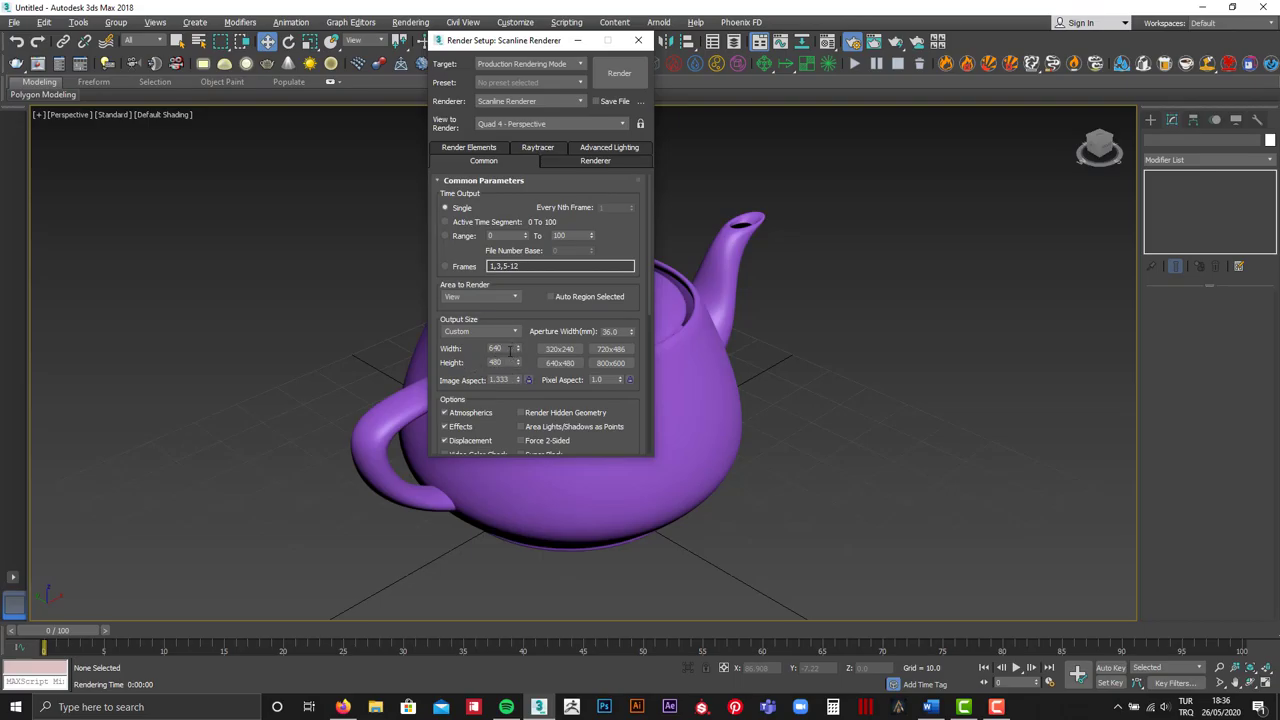
pyautogui.moveTo(510, 46); pyautogui.dragTo(856, 128)
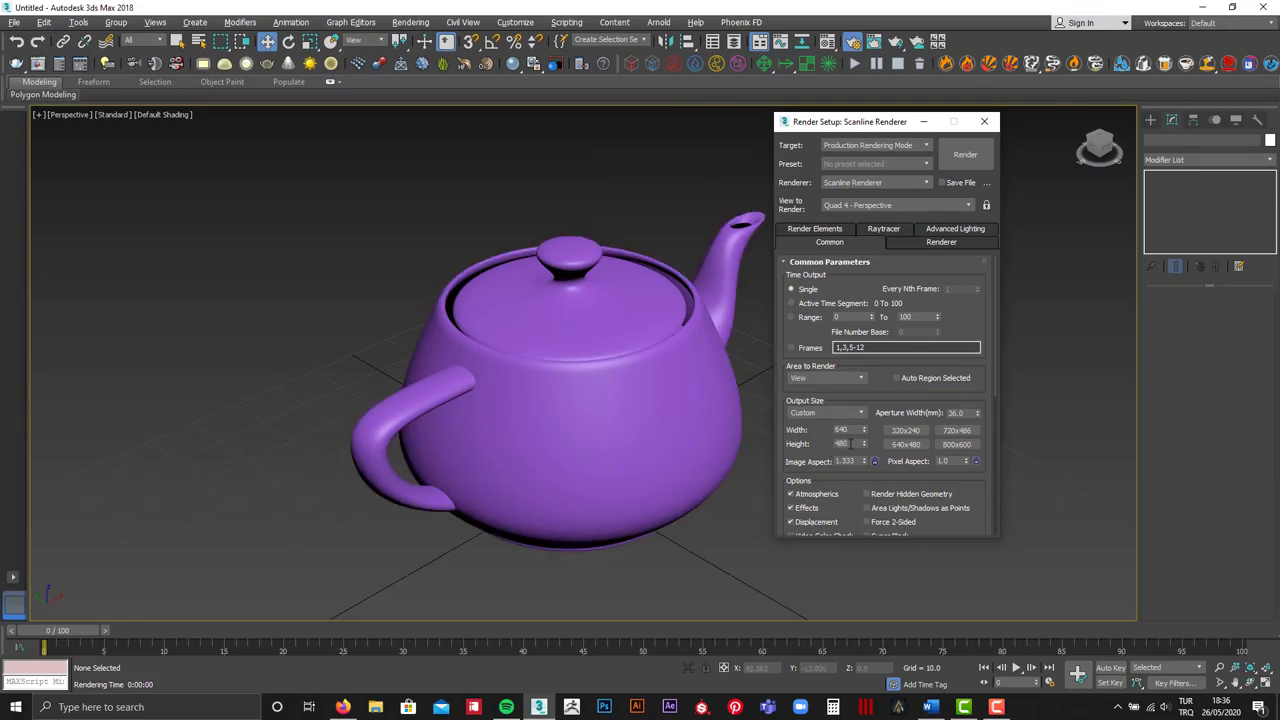
pyautogui.click(694, 181)
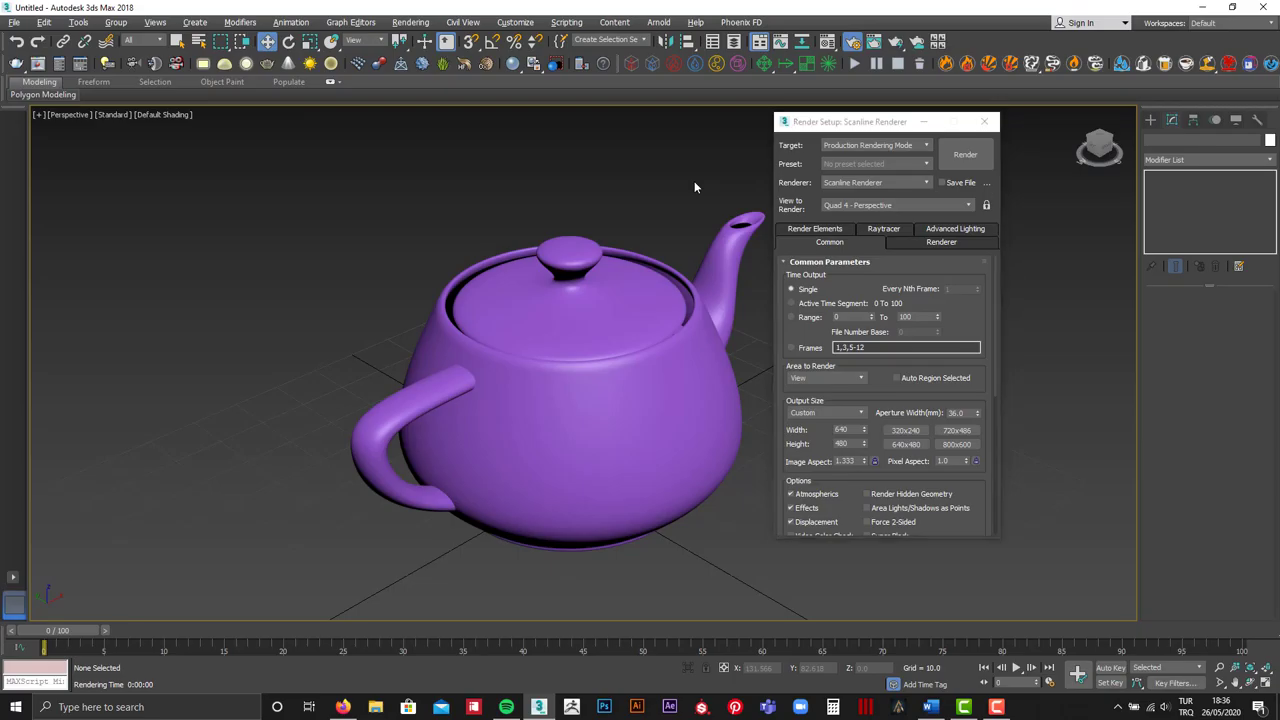
pyautogui.hotkey('shift', 'f')
pyautogui.moveTo(840, 122); pyautogui.dragTo(58, 130)
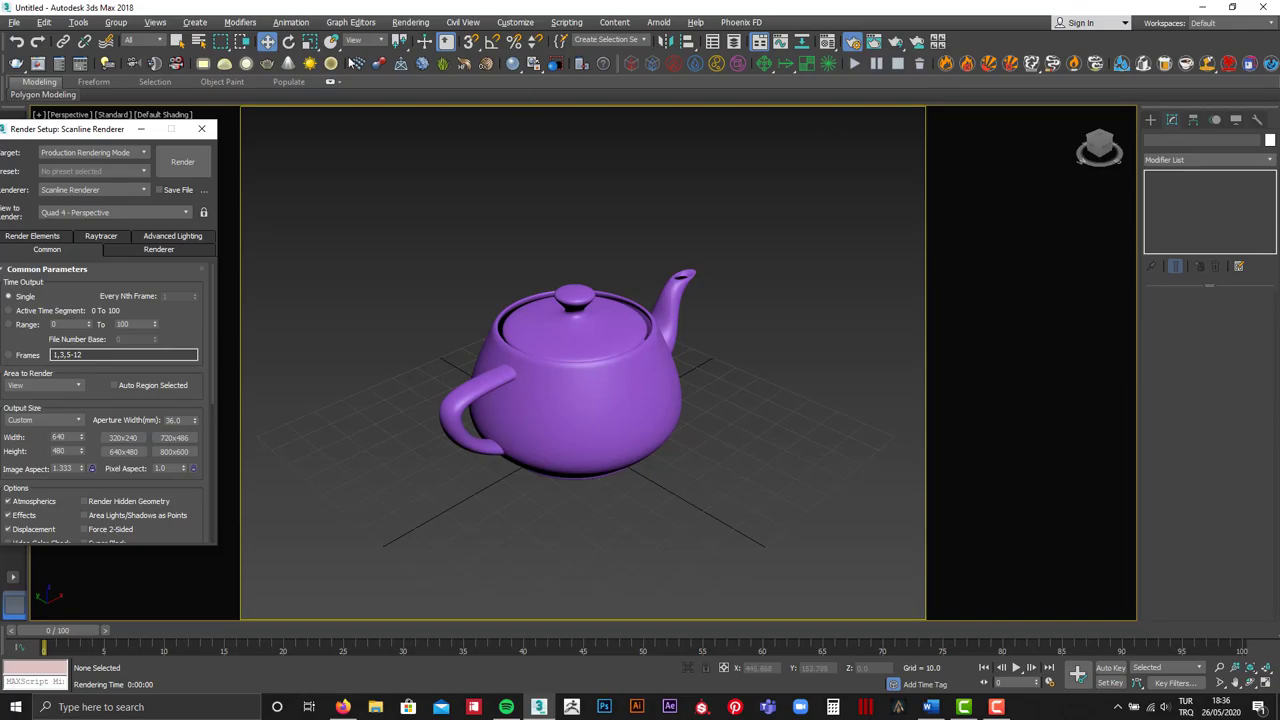
# Set the render output size to Width 8000 and Height 8000
pyautogui.moveTo(102, 130); pyautogui.dragTo(1106, 112)
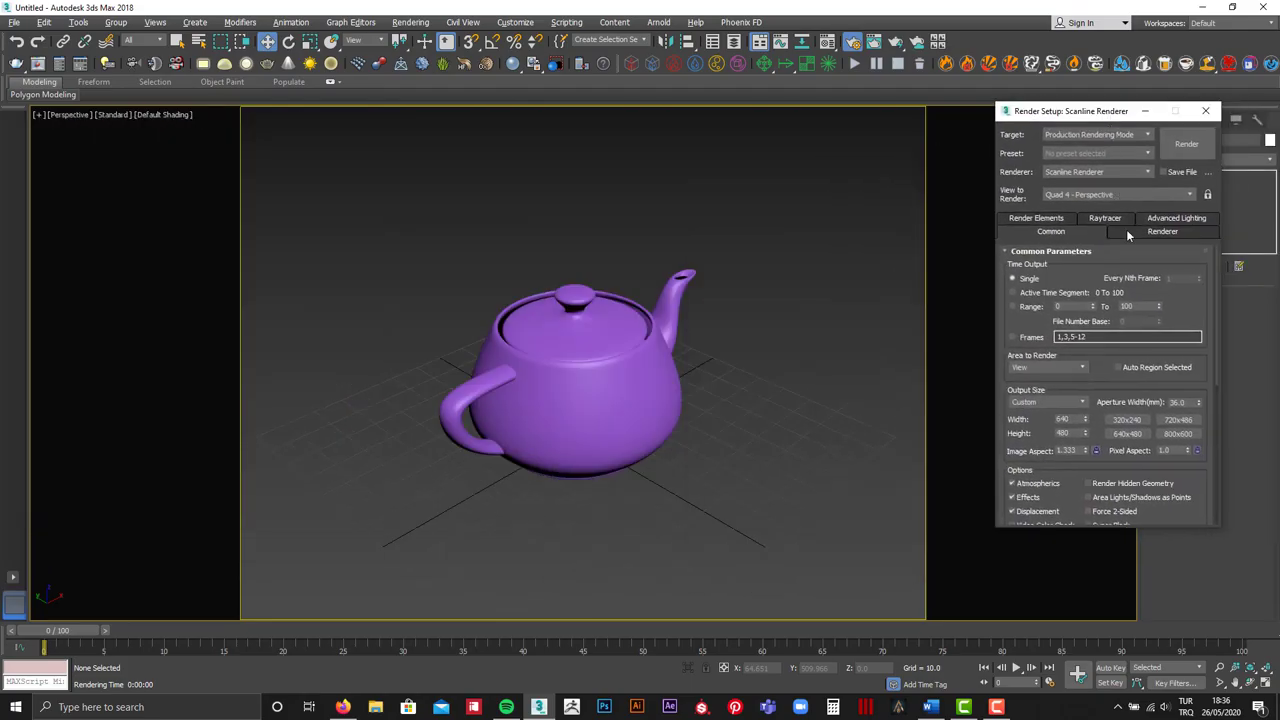
pyautogui.moveTo(1087, 414)
pyautogui.mouseDown()
pyautogui.moveTo(1088, 442)
pyautogui.moveTo(1069, 423)
pyautogui.mouseUp()
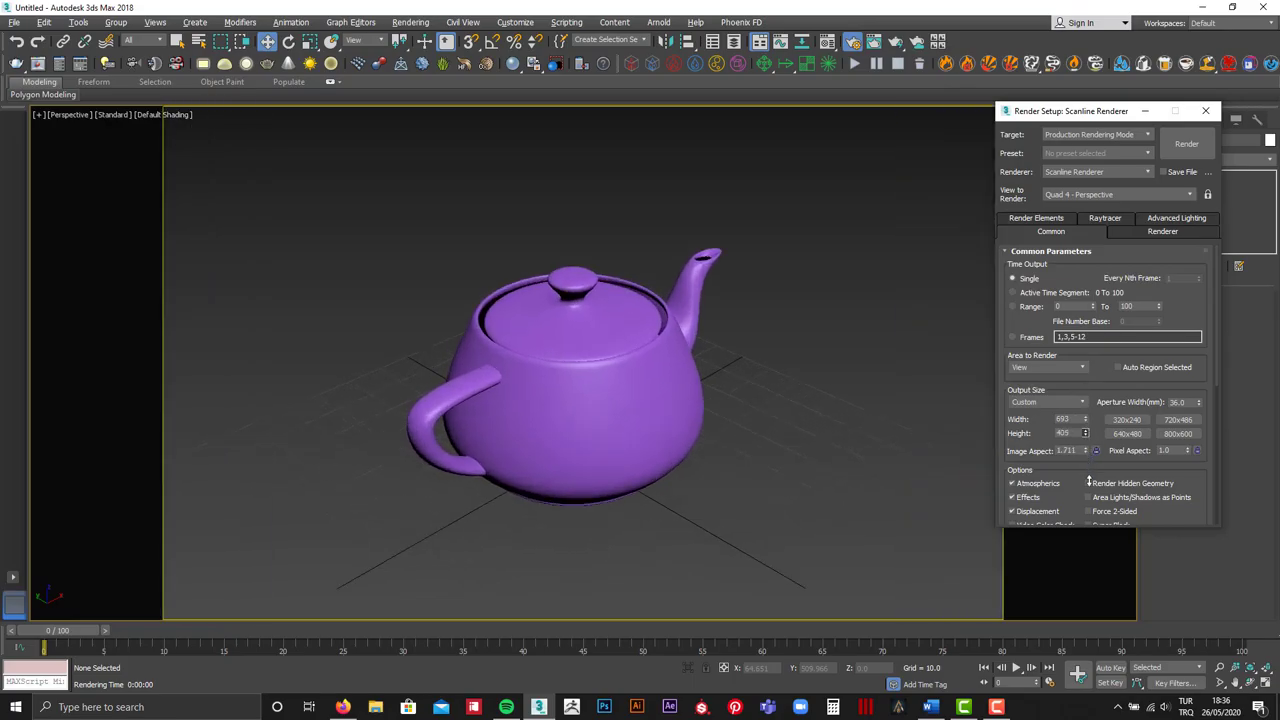
pyautogui.click(1126, 420)
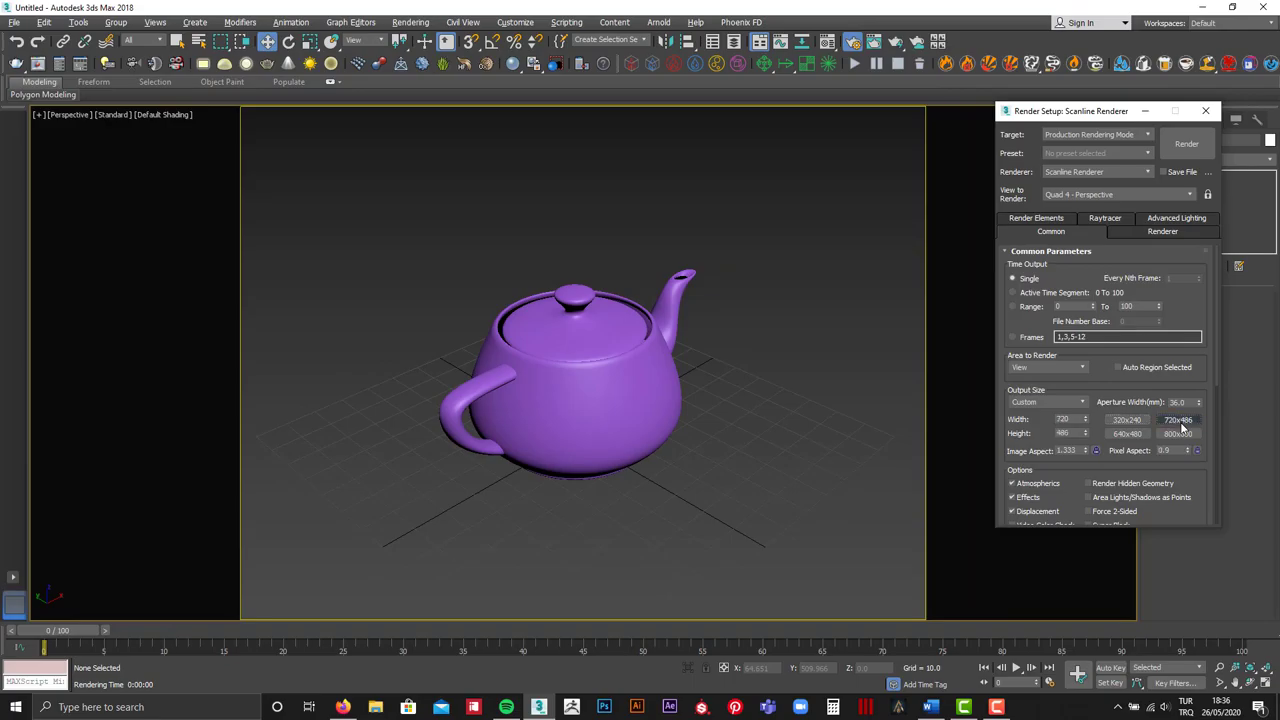
pyautogui.click(1127, 434)
pyautogui.click(1178, 434)
pyautogui.write('8000')
pyautogui.press('Tab')
pyautogui.write('80')
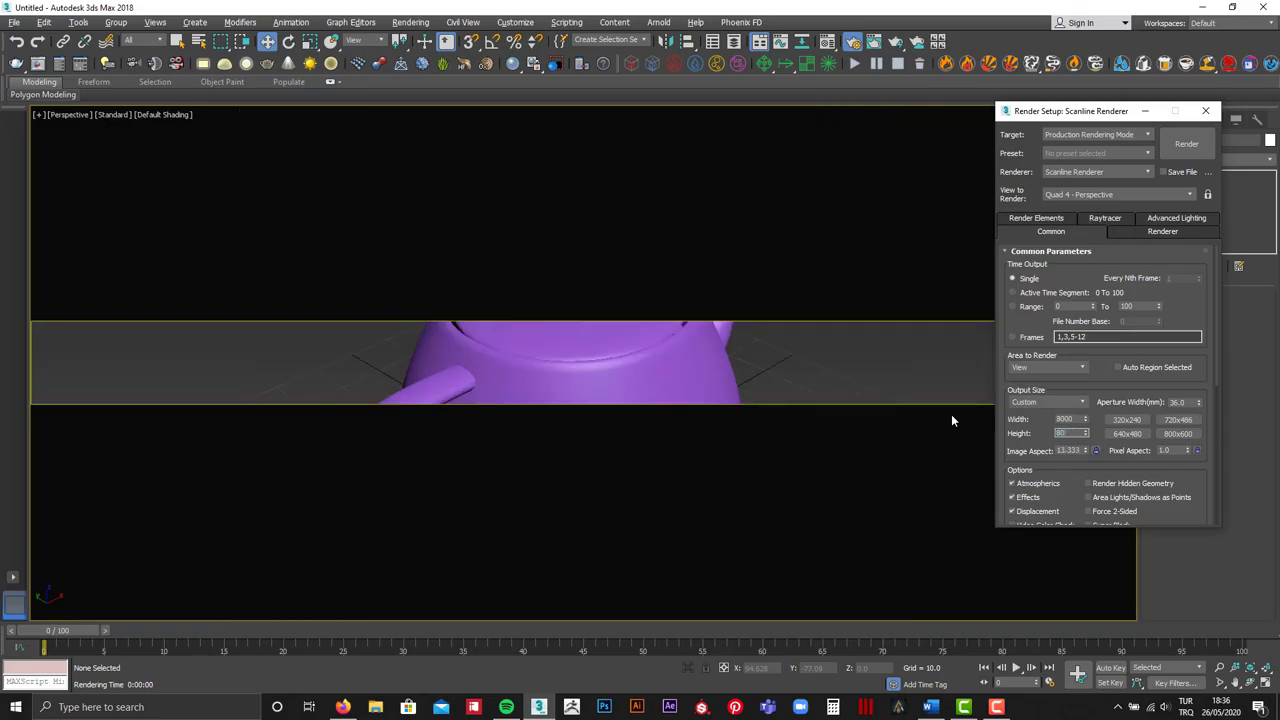
pyautogui.press('Return')
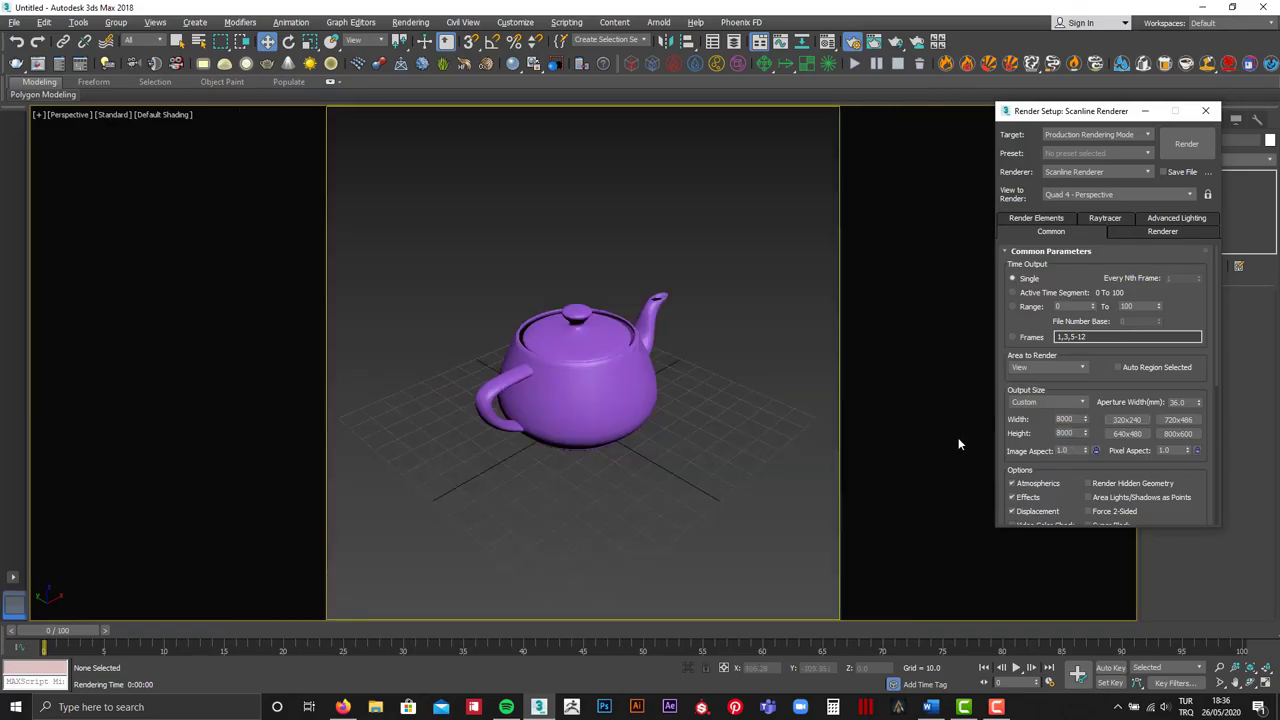
# Select the teapot, zoom it to fill the frame, and start the render
pyautogui.click(638, 368)
pyautogui.scroll(3, 625, 370)
pyautogui.scroll(2, 650, 390)
pyautogui.scroll(-1, 690, 400)
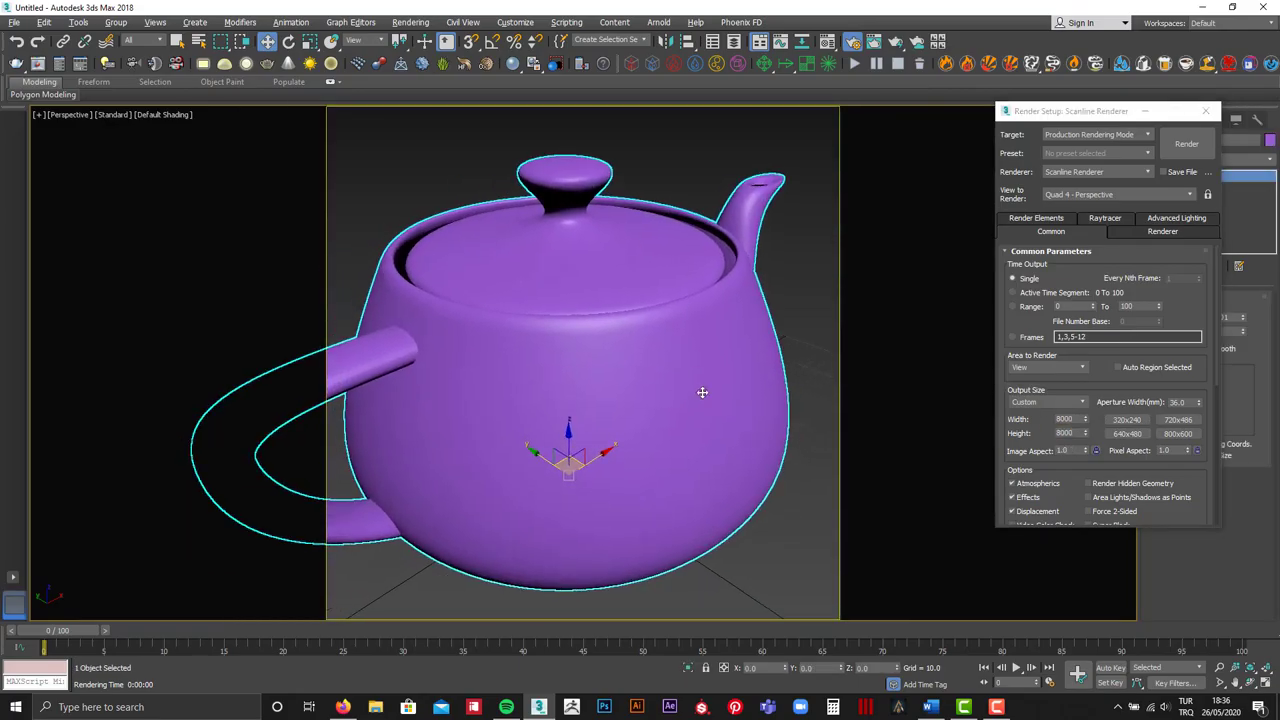
pyautogui.scroll(-2, 705, 410)
pyautogui.click(1185, 144)
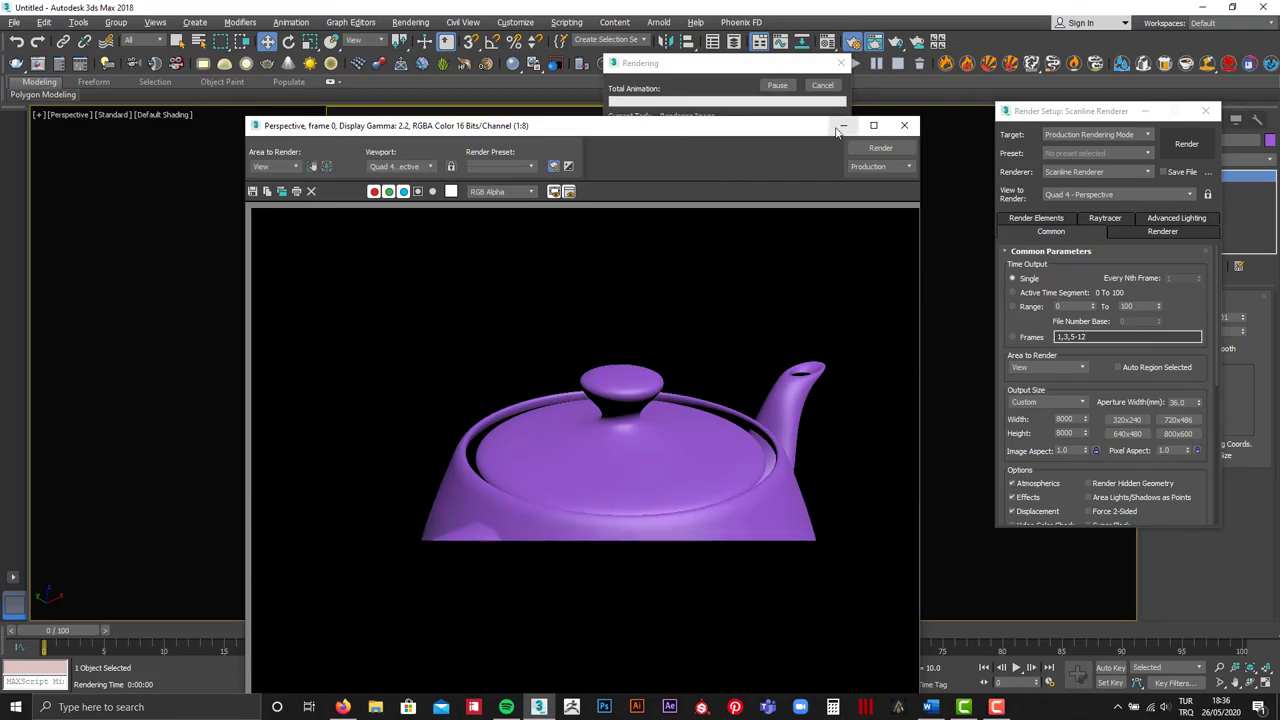
# Maximize the 8000 × 8000 render window, zoom in and out to inspect it, then close it
pyautogui.click(873, 125)
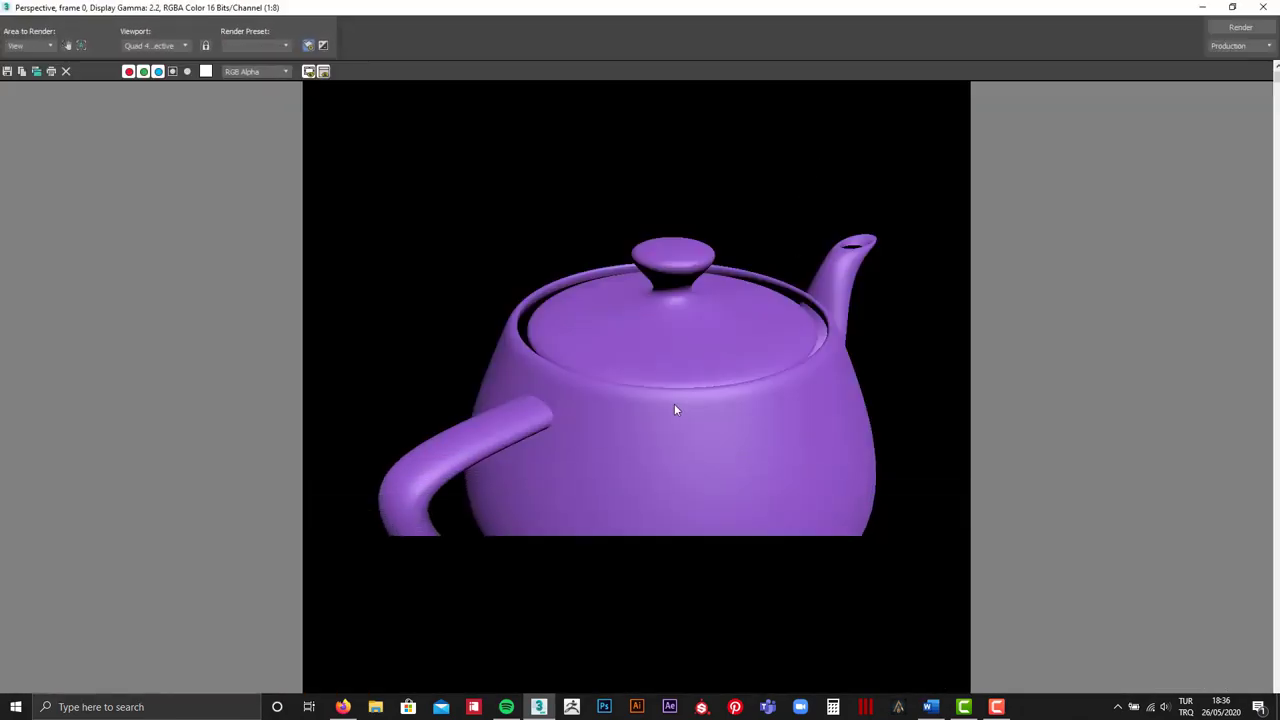
pyautogui.scroll(2, 676, 398)
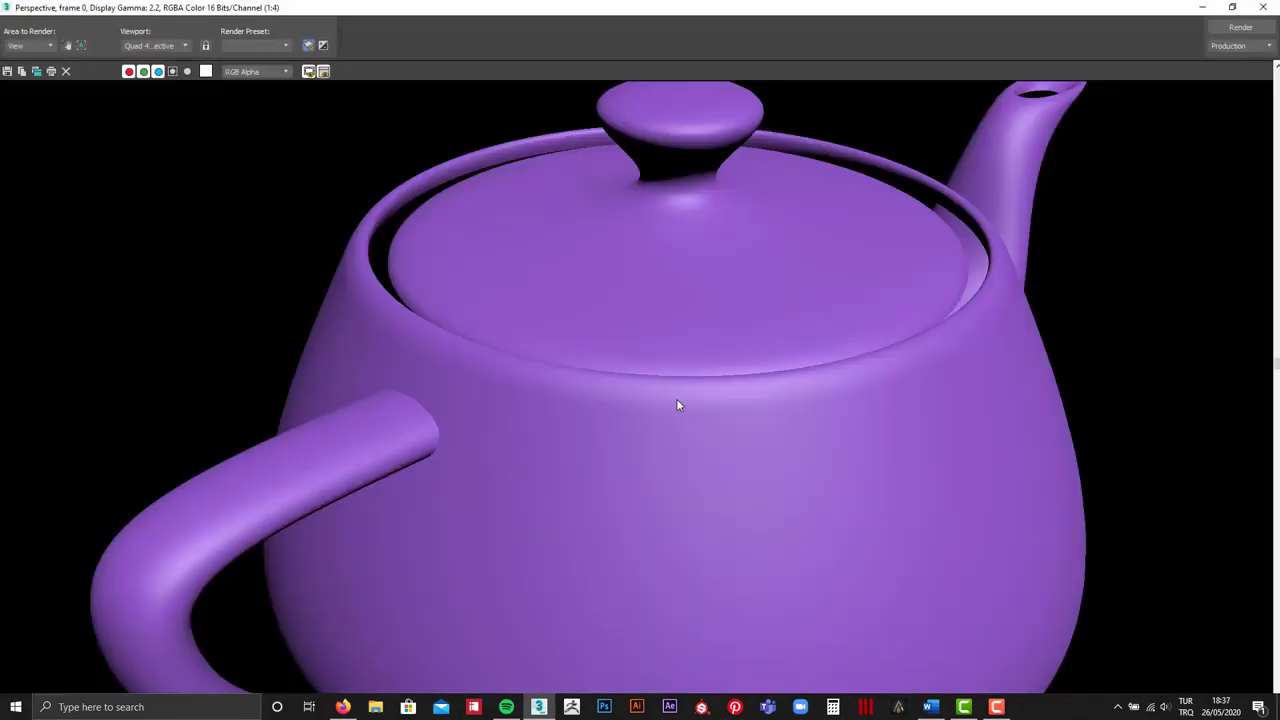
pyautogui.scroll(1, 676, 404)
pyautogui.scroll(1, 677, 406)
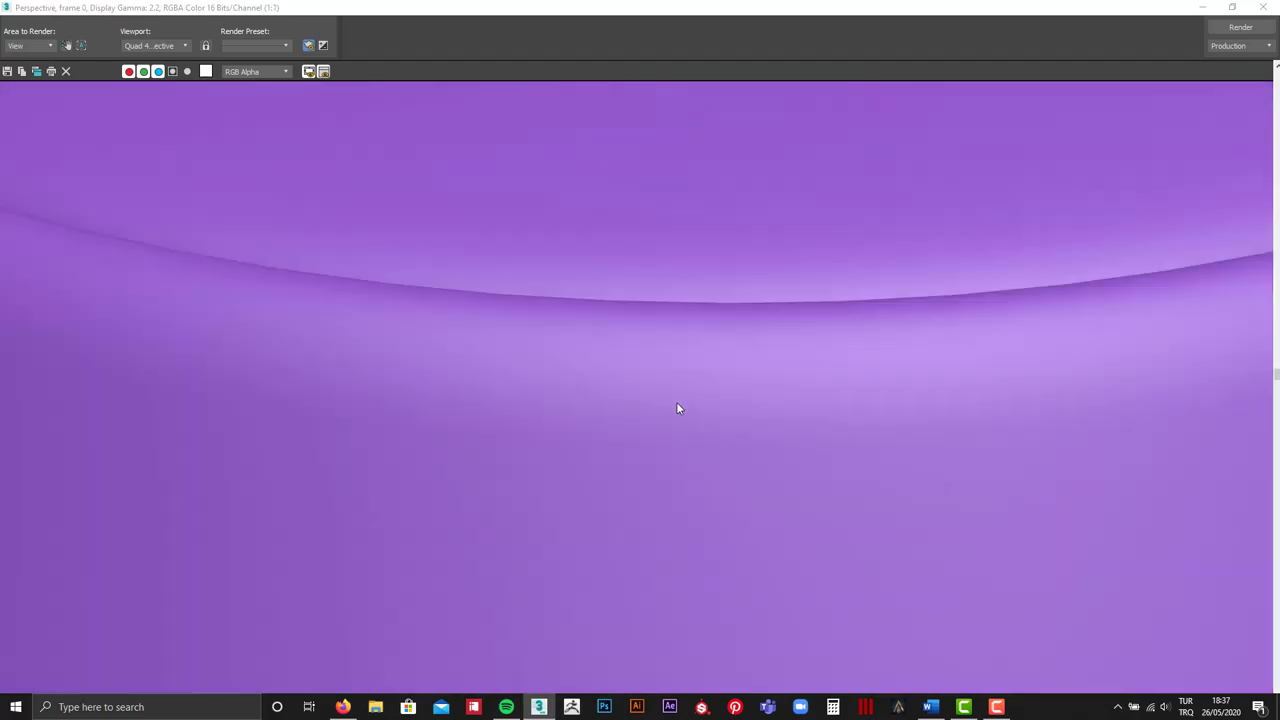
pyautogui.scroll(-1, 678, 404)
pyautogui.scroll(-1, 678, 404)
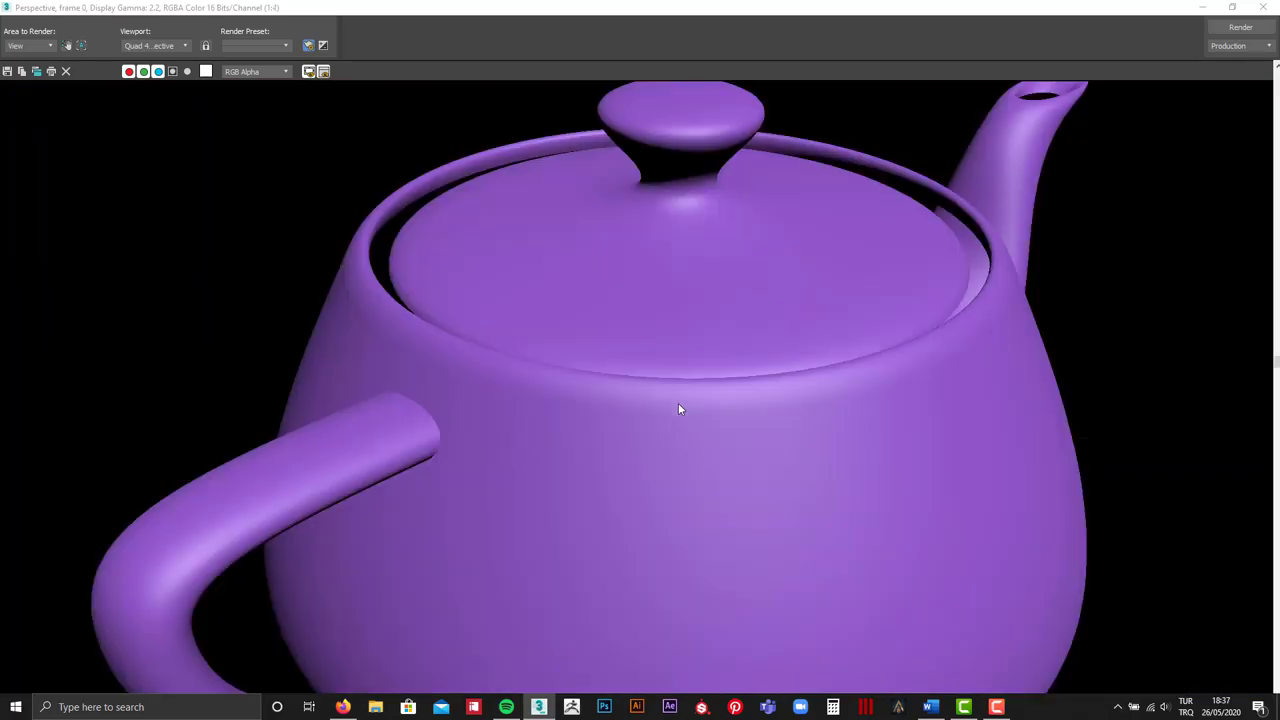
pyautogui.scroll(-1, 678, 404)
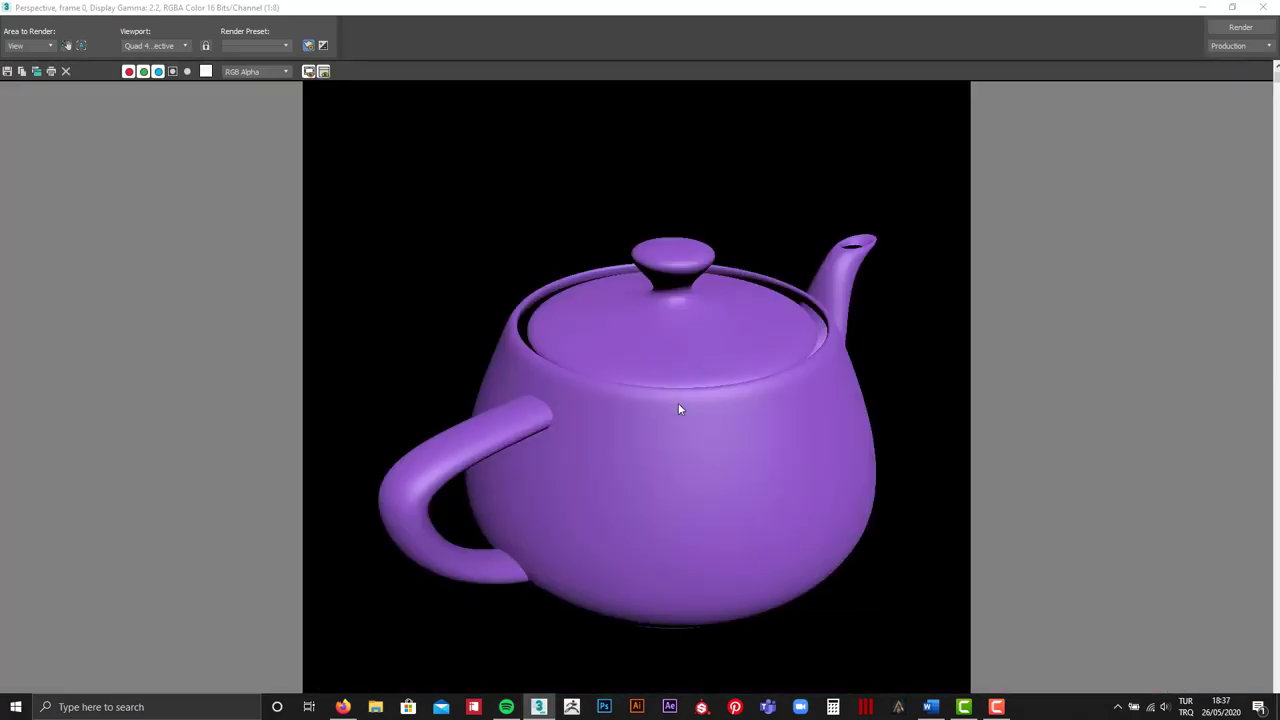
pyautogui.click(1270, 7)
# Render the teapot at the 320×240 preset and maximize the render window
pyautogui.click(1128, 420)
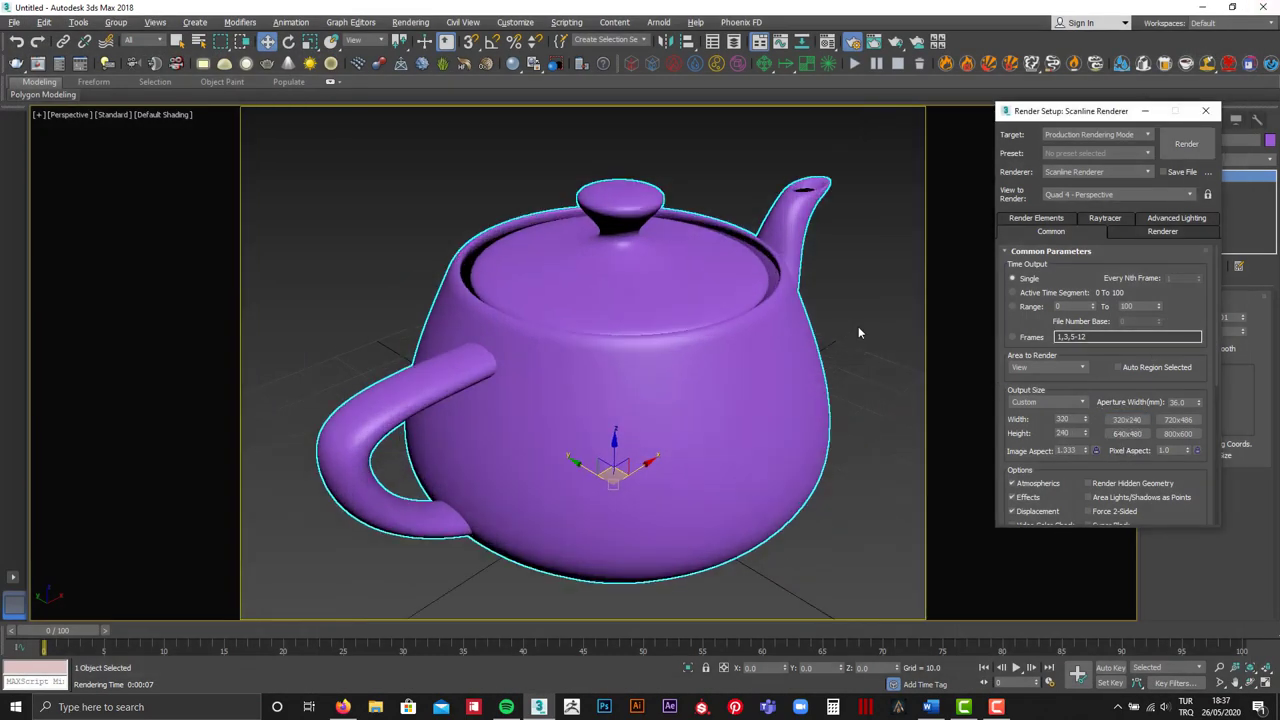
pyautogui.click(1189, 144)
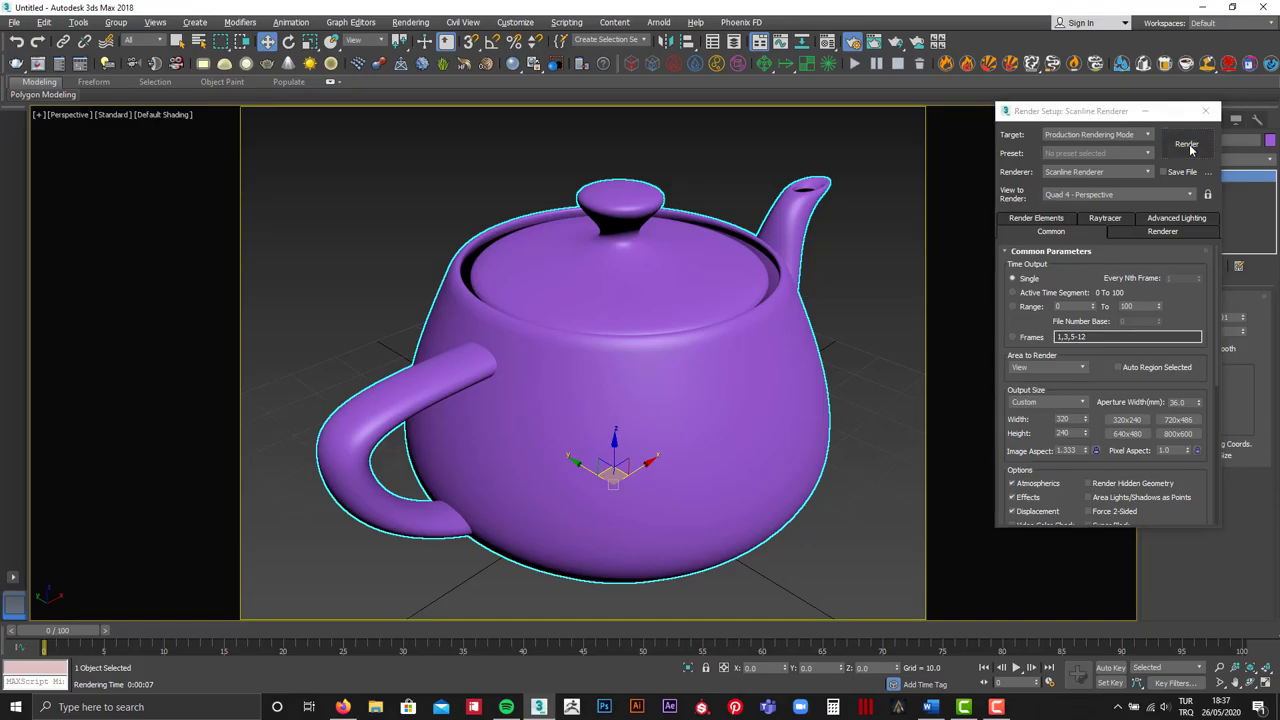
pyautogui.click(373, 9)
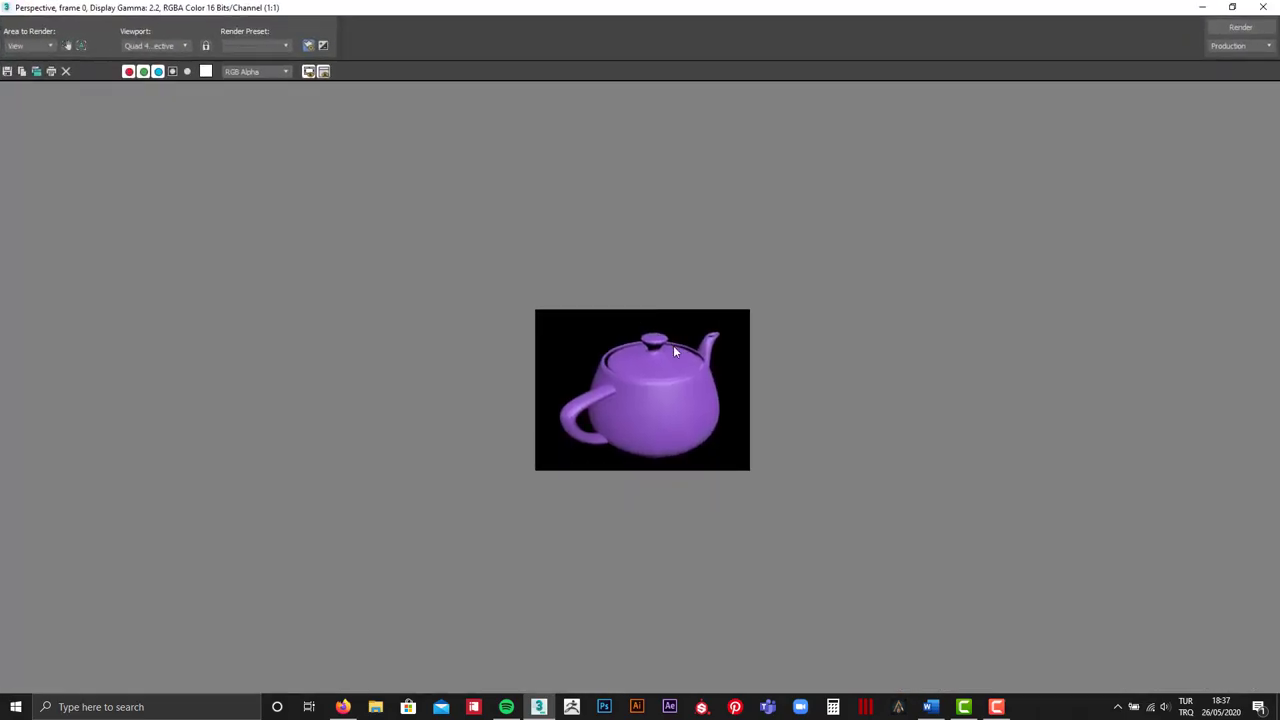
# Zoom in to see the pixels of the small render, then close the window
pyautogui.scroll(1, 674, 368)
pyautogui.scroll(1, 674, 368)
pyautogui.scroll(1, 674, 368)
pyautogui.scroll(2, 674, 368)
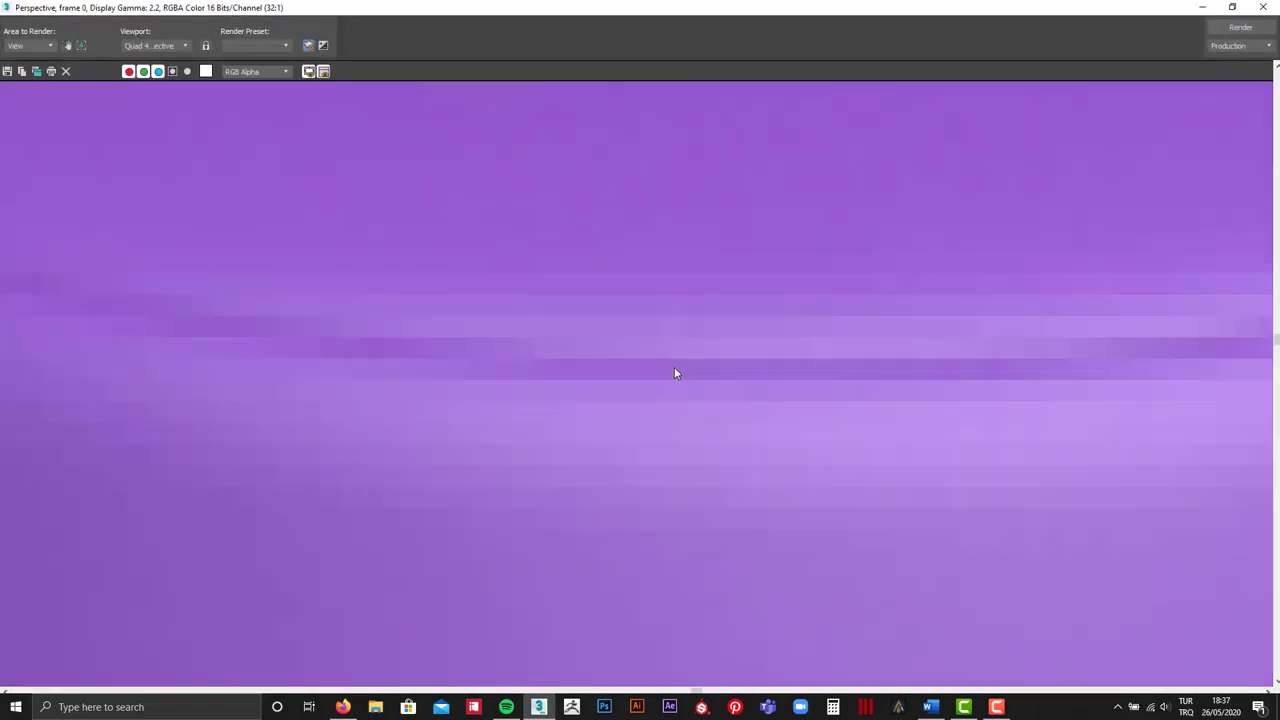
pyautogui.scroll(-4, 674, 367)
pyautogui.scroll(4, 674, 360)
pyautogui.scroll(-1, 675, 366)
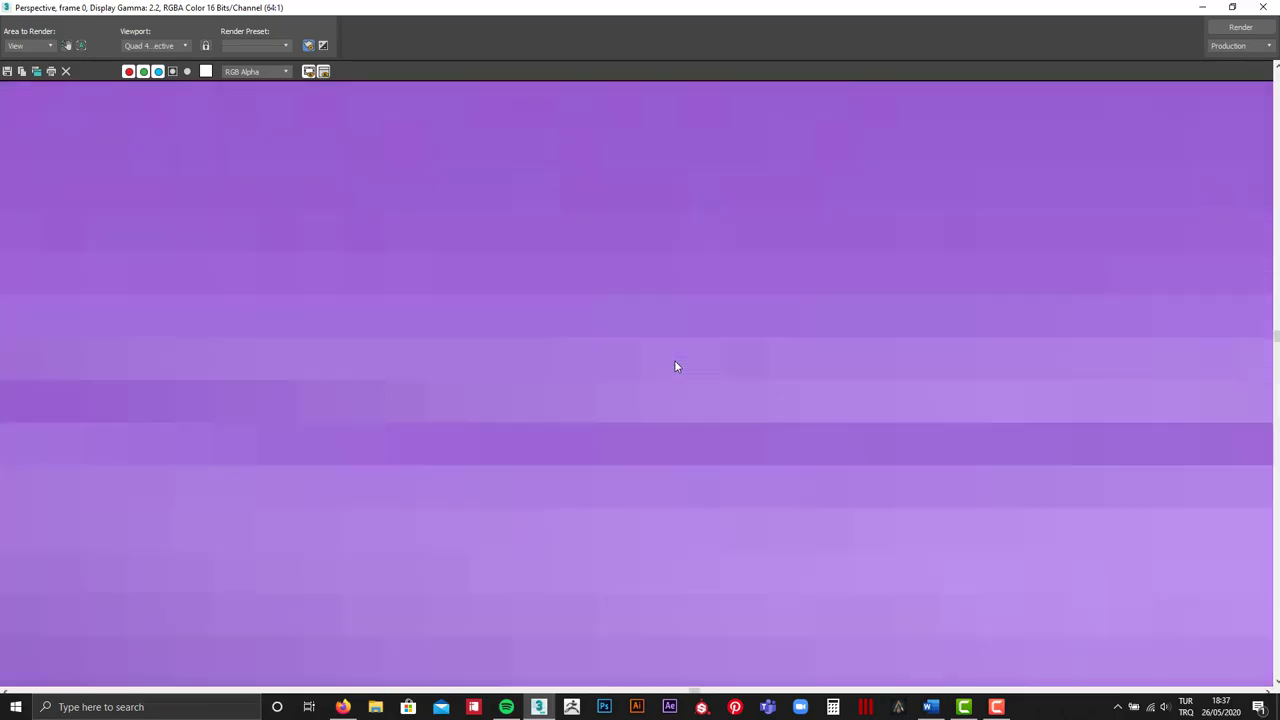
pyautogui.scroll(-1, 675, 366)
pyautogui.scroll(-1, 675, 366)
pyautogui.scroll(-1, 676, 365)
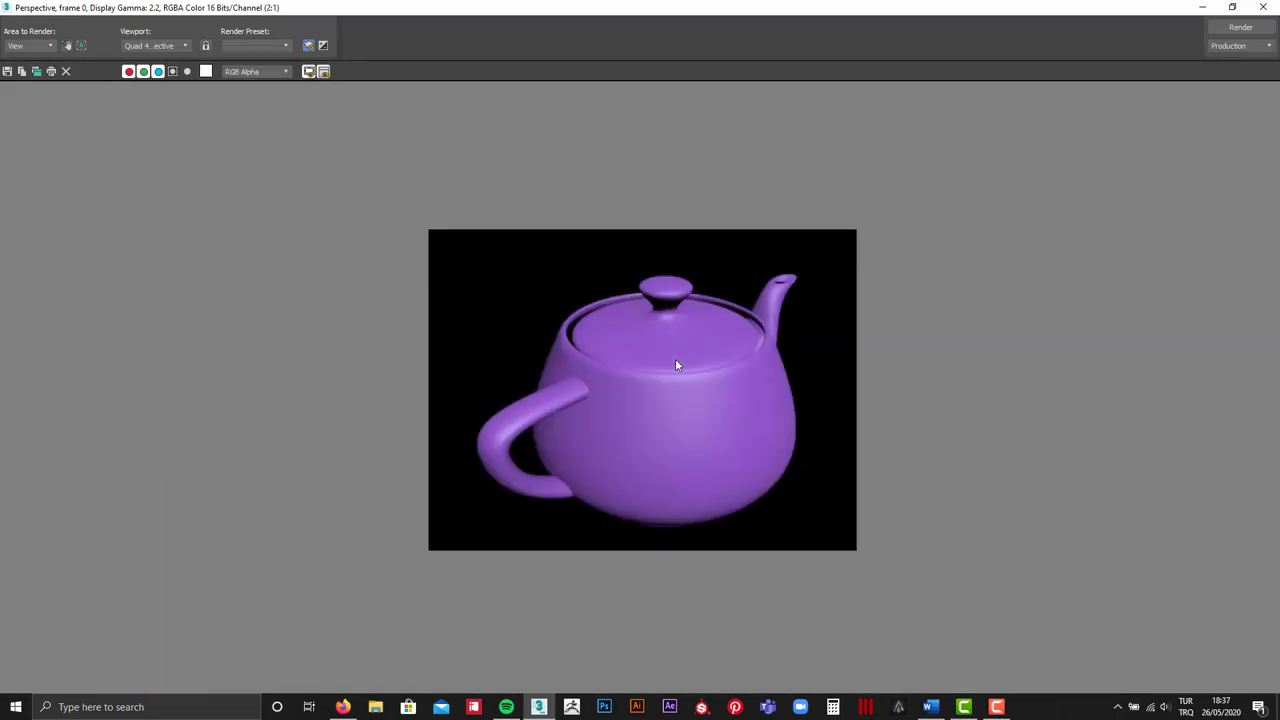
pyautogui.click(1262, 7)
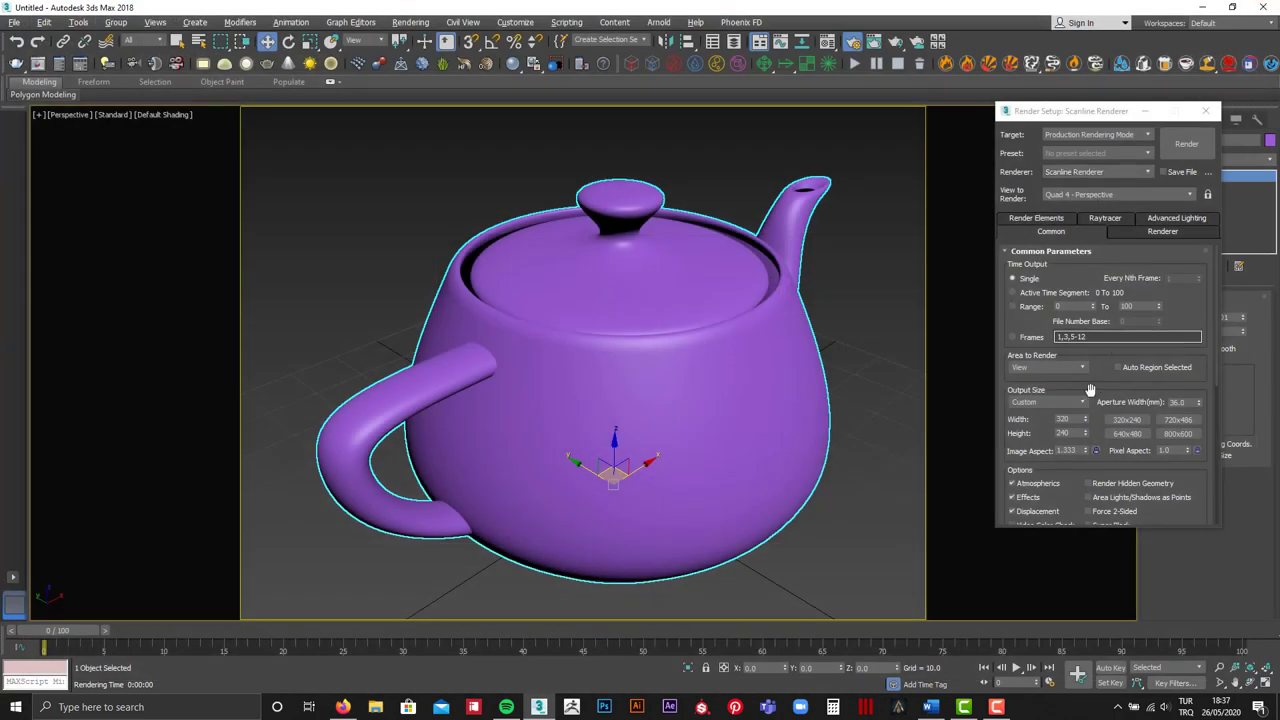
# Enter the frame range 20-100 under Time Output, then switch back to Single
pyautogui.moveTo(1097, 111); pyautogui.dragTo(953, 103)
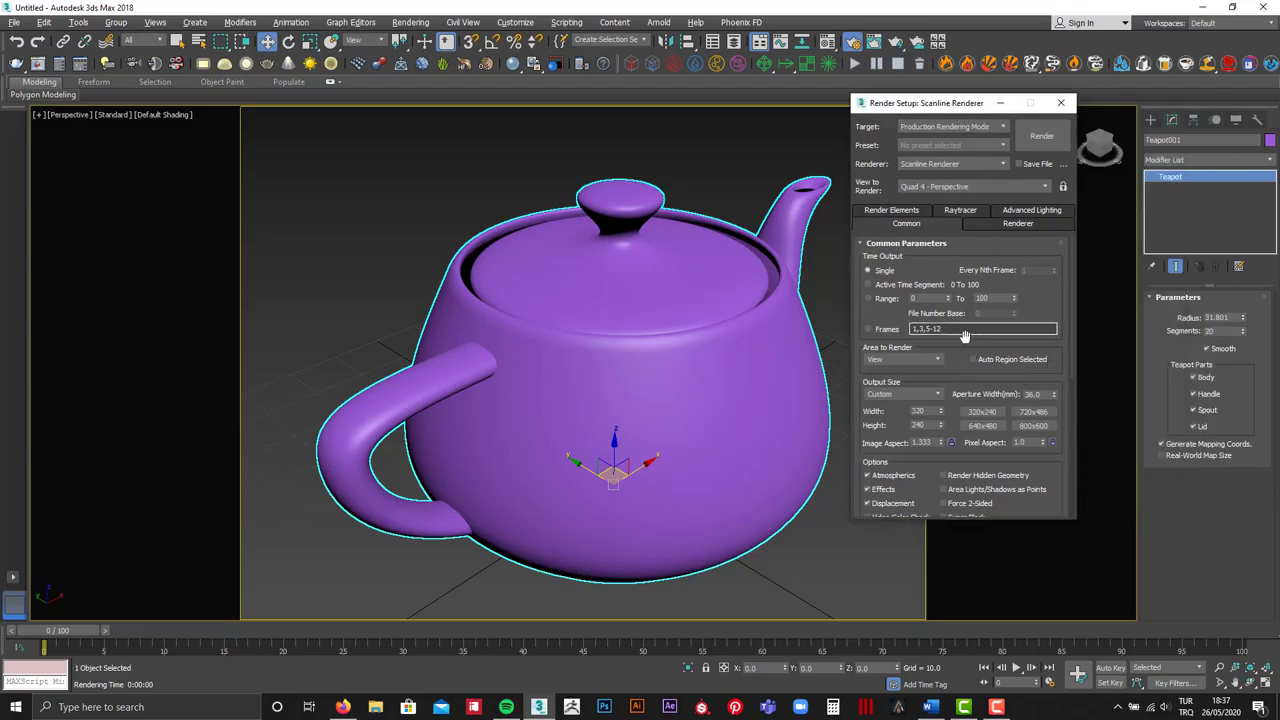
pyautogui.click(901, 288)
pyautogui.click(891, 331)
pyautogui.click(915, 328)
pyautogui.write('20-100')
pyautogui.moveTo(88, 632); pyautogui.dragTo(156, 629)
pyautogui.moveTo(288, 648)
pyautogui.mouseDown()
pyautogui.moveTo(1251, 628)
pyautogui.moveTo(297, 675)
pyautogui.mouseUp()
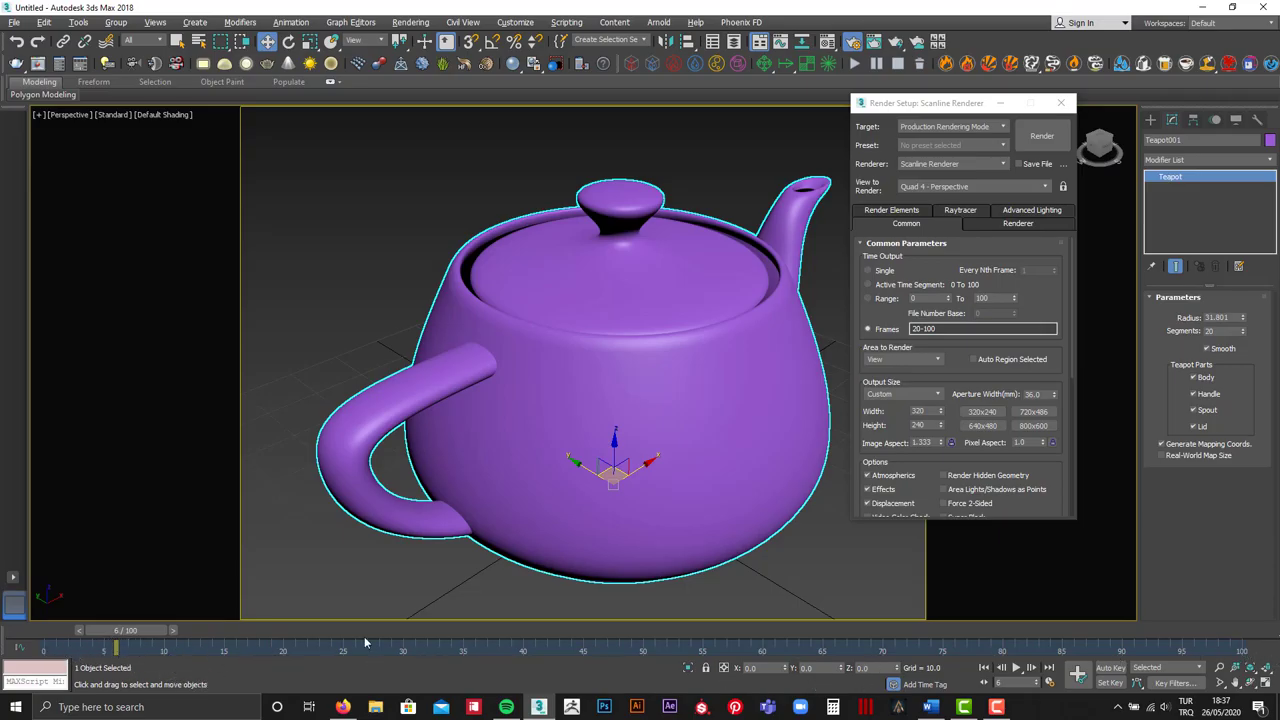
pyautogui.moveTo(143, 634)
pyautogui.mouseDown()
pyautogui.moveTo(1245, 636)
pyautogui.moveTo(163, 636)
pyautogui.moveTo(1250, 648)
pyautogui.moveTo(47, 636)
pyautogui.mouseUp()
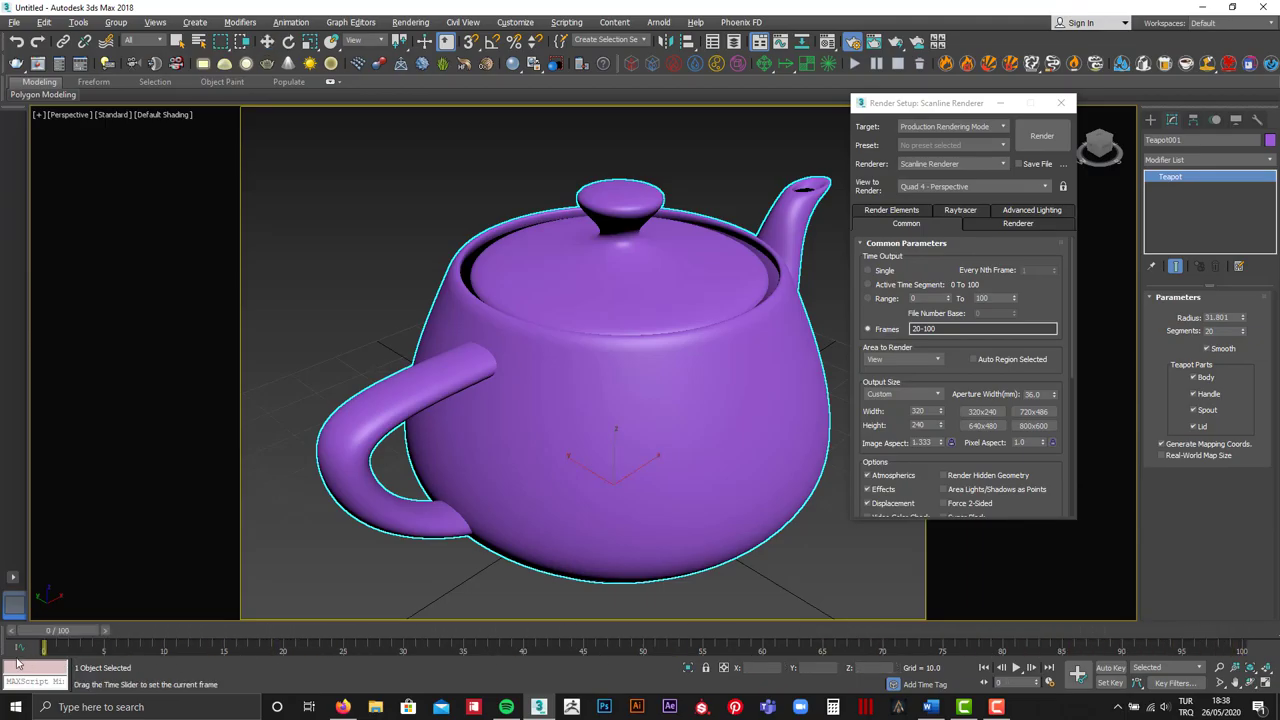
pyautogui.click(948, 328)
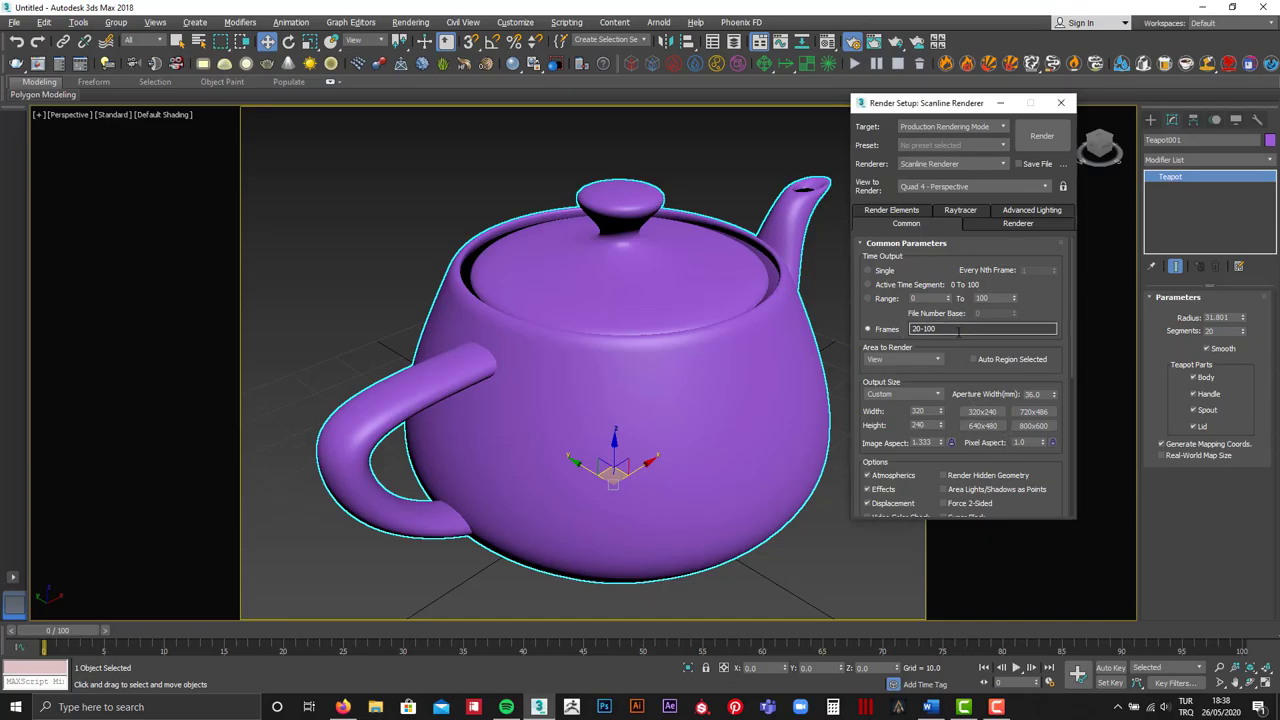
pyautogui.moveTo(935, 328); pyautogui.dragTo(910, 328)
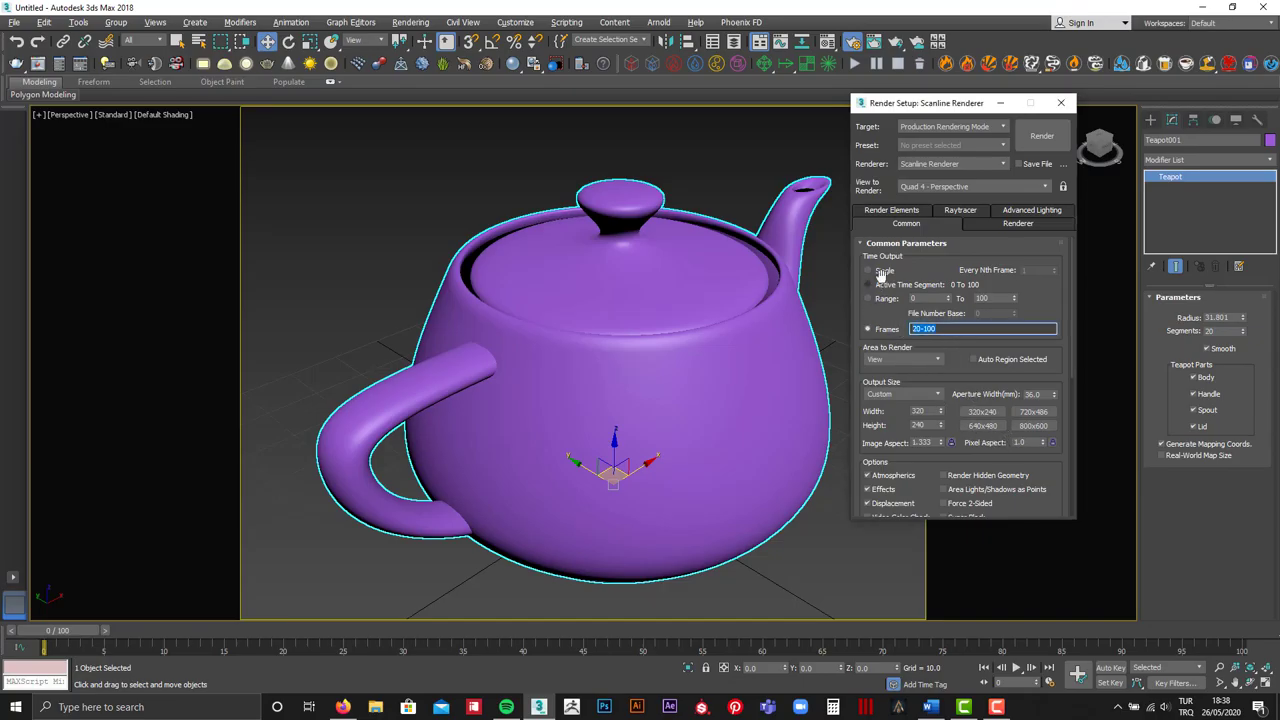
pyautogui.click(885, 272)
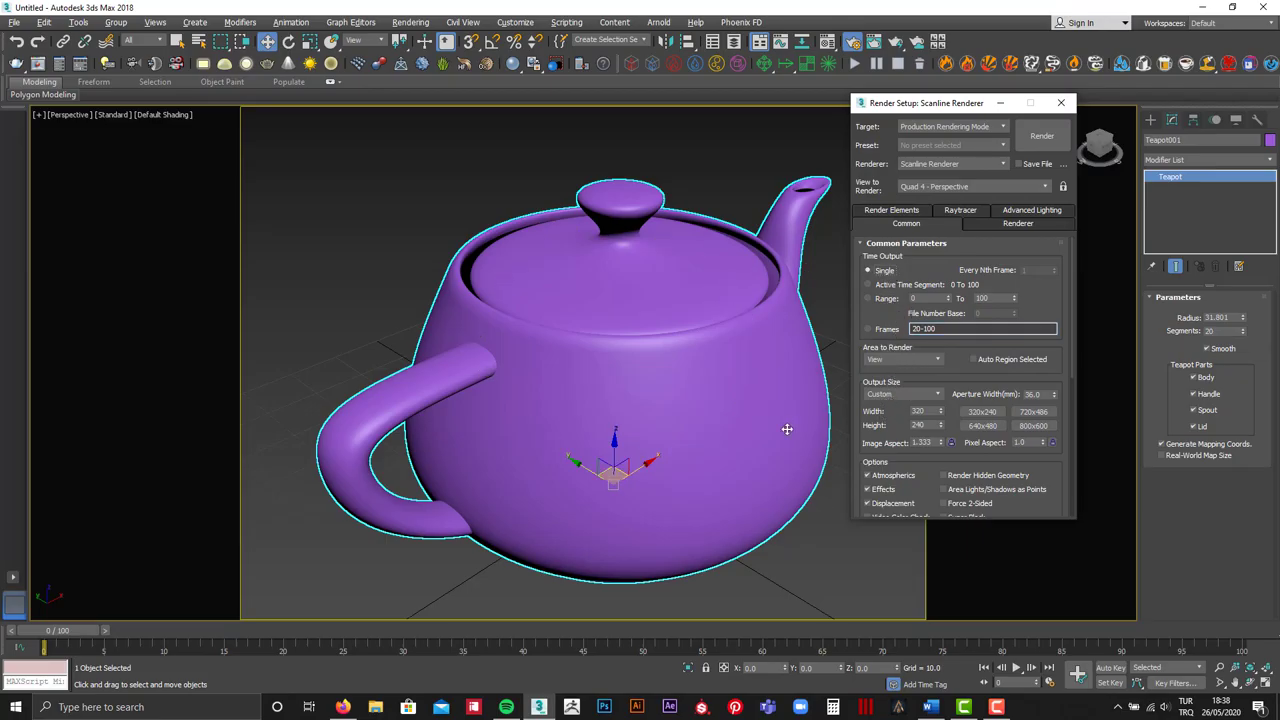
# Browse the Render Elements, Raytracer, Renderer and Advanced Lighting tabs, then return to Common
pyautogui.scroll(-1, 993, 402)
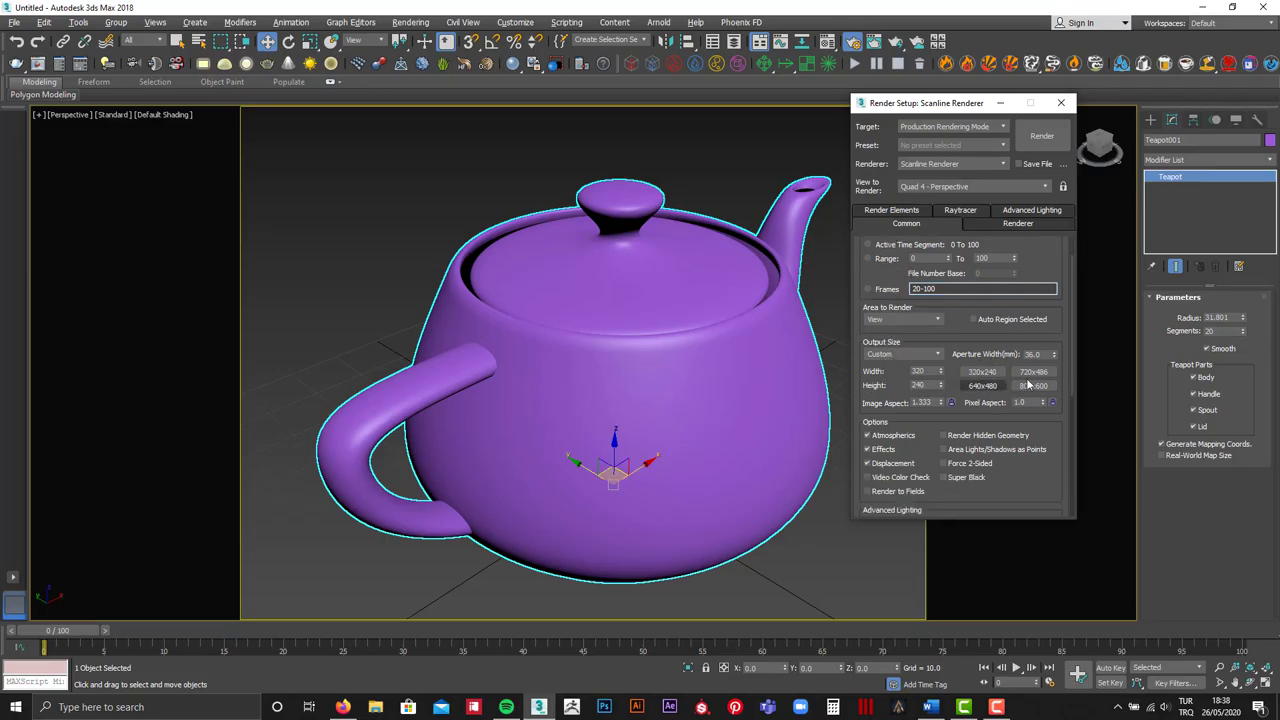
pyautogui.scroll(-1, 1034, 370)
pyautogui.scroll(2, 991, 436)
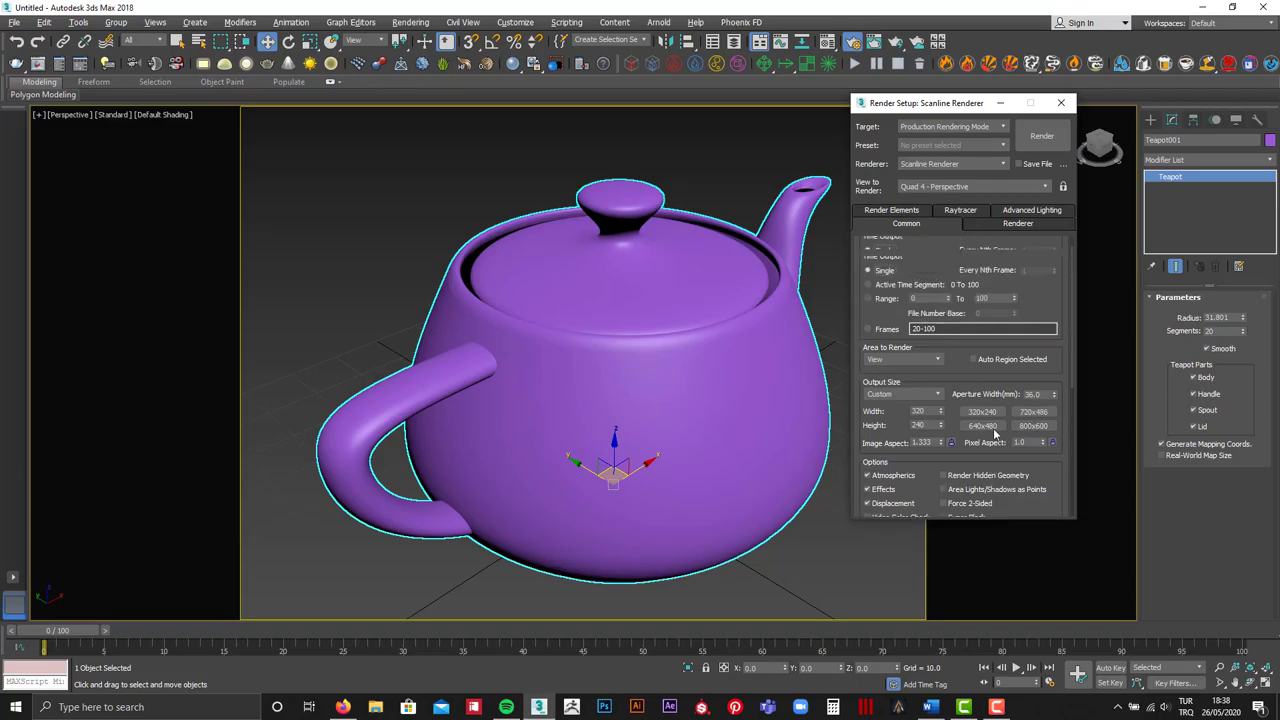
pyautogui.click(900, 211)
pyautogui.click(960, 222)
pyautogui.click(1018, 211)
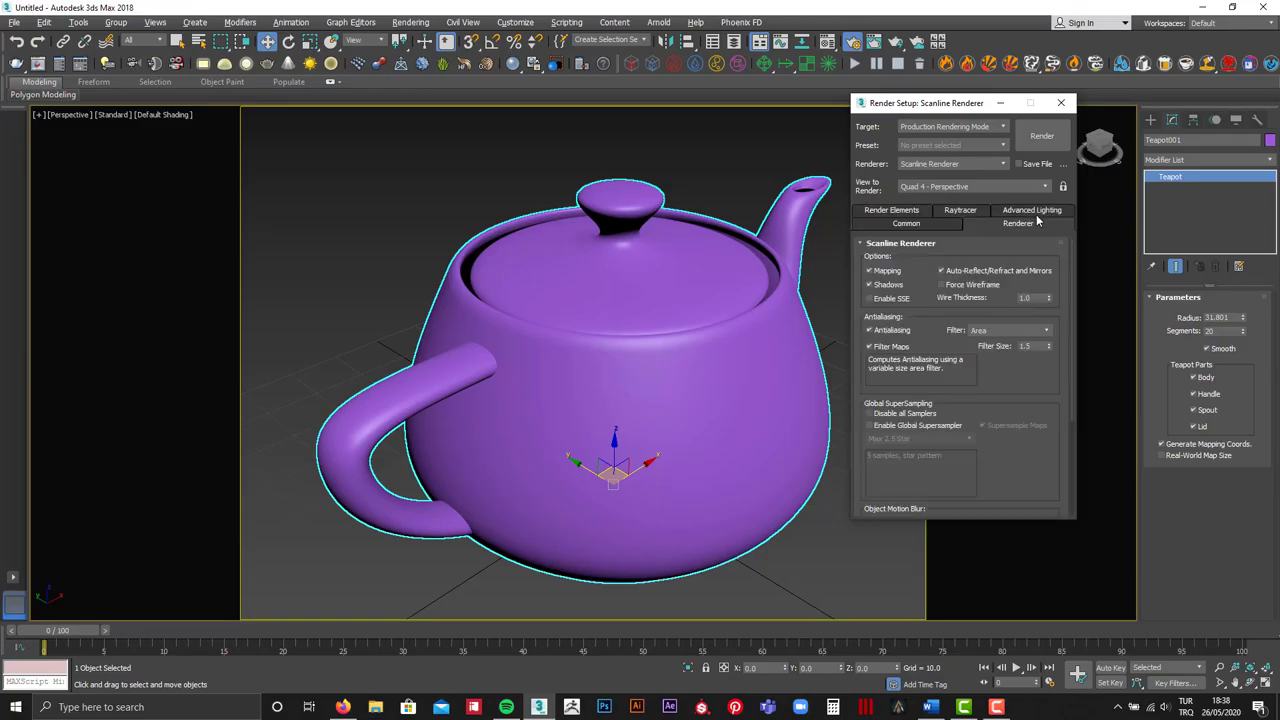
pyautogui.click(1031, 212)
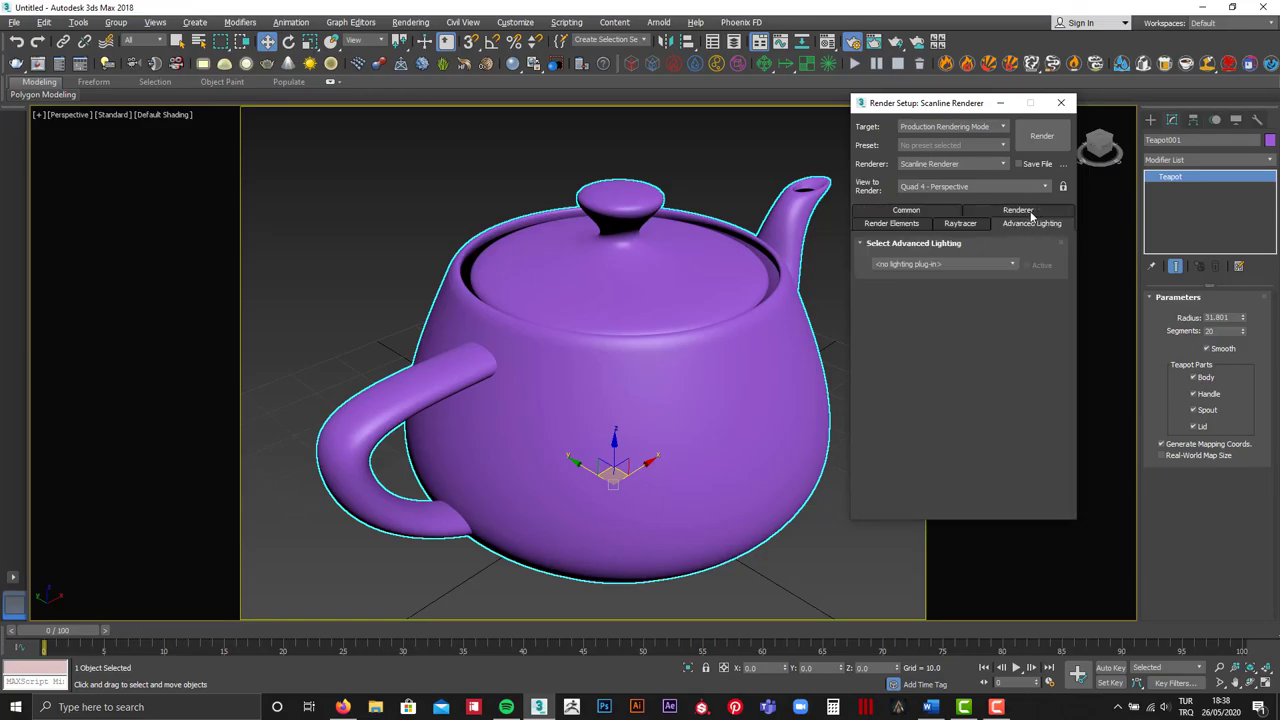
pyautogui.click(922, 212)
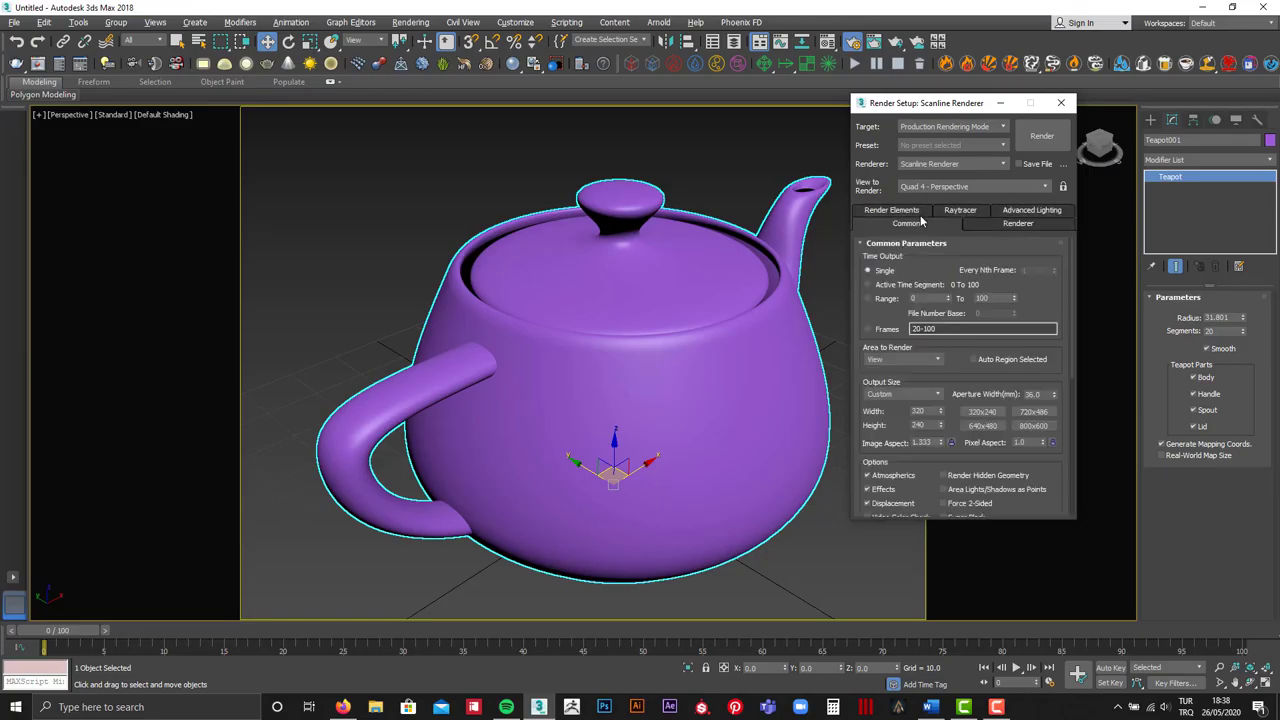
# Set Area to Render to Region around the teapot's handle and lid, and render it
pyautogui.click(922, 362)
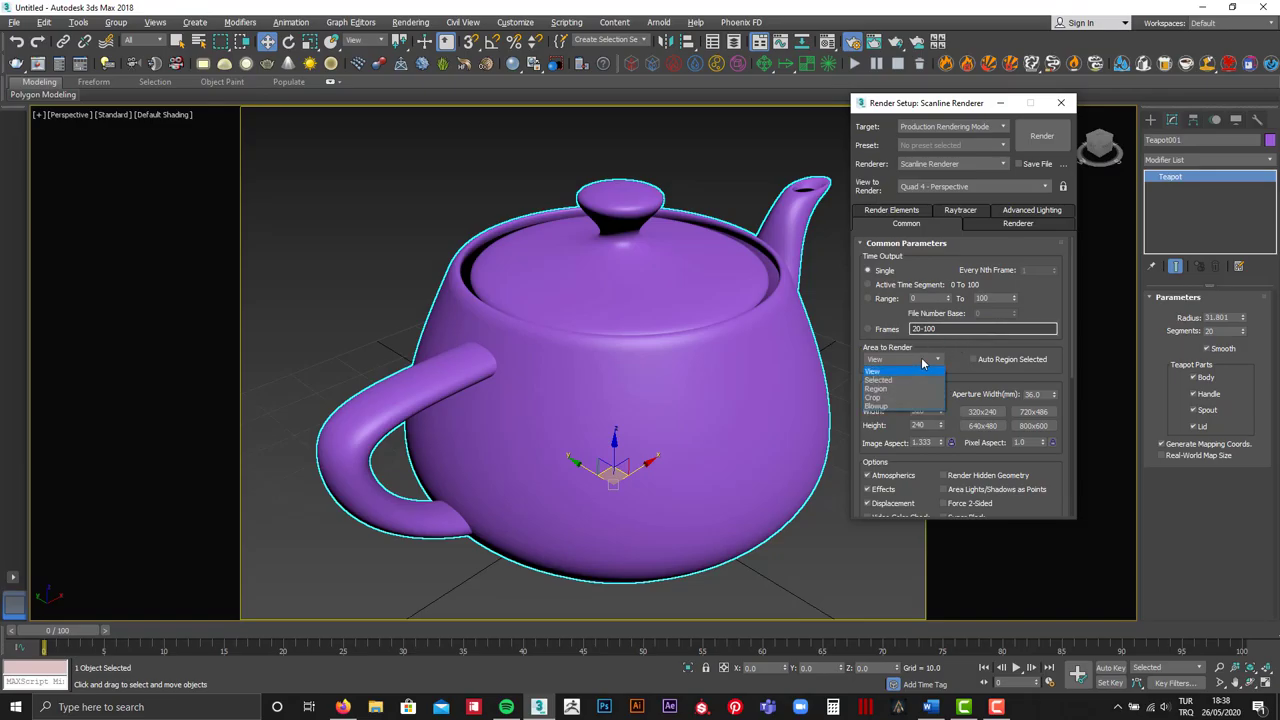
pyautogui.click(899, 388)
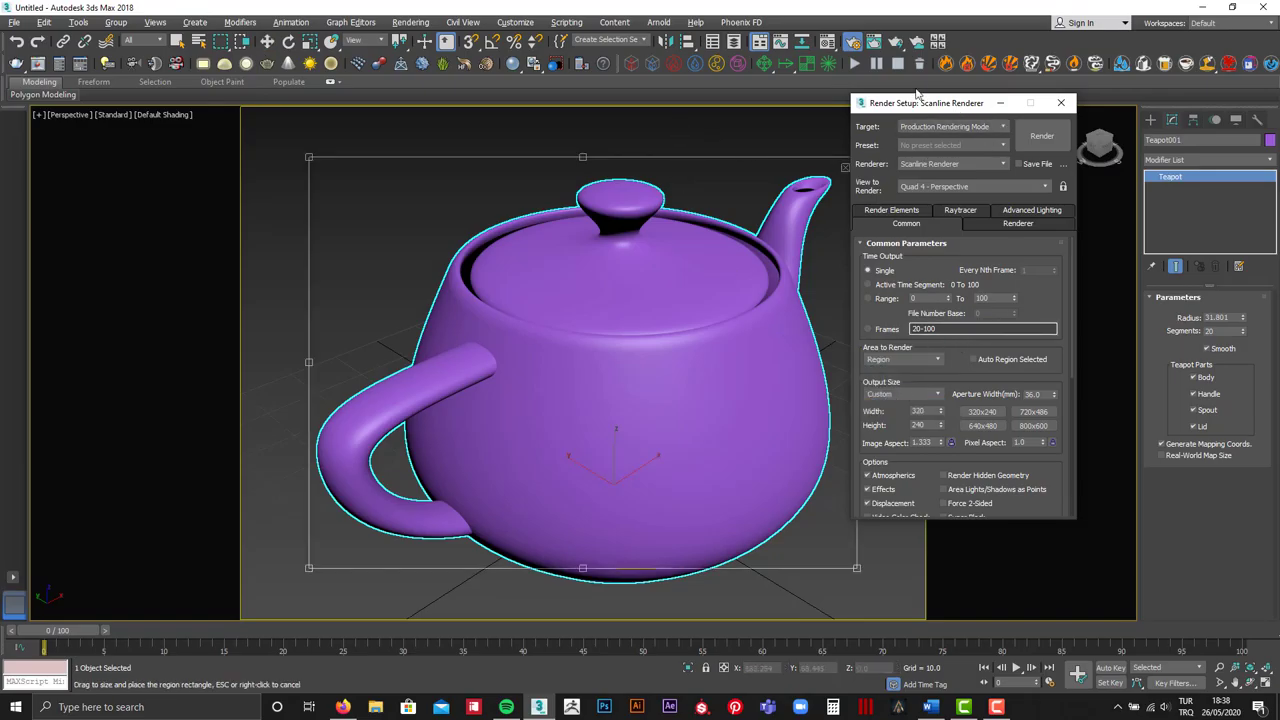
pyautogui.moveTo(911, 111); pyautogui.dragTo(1188, 119)
pyautogui.moveTo(856, 156)
pyautogui.mouseDown()
pyautogui.moveTo(846, 194)
pyautogui.moveTo(537, 349)
pyautogui.moveTo(510, 304)
pyautogui.moveTo(552, 224)
pyautogui.mouseUp()
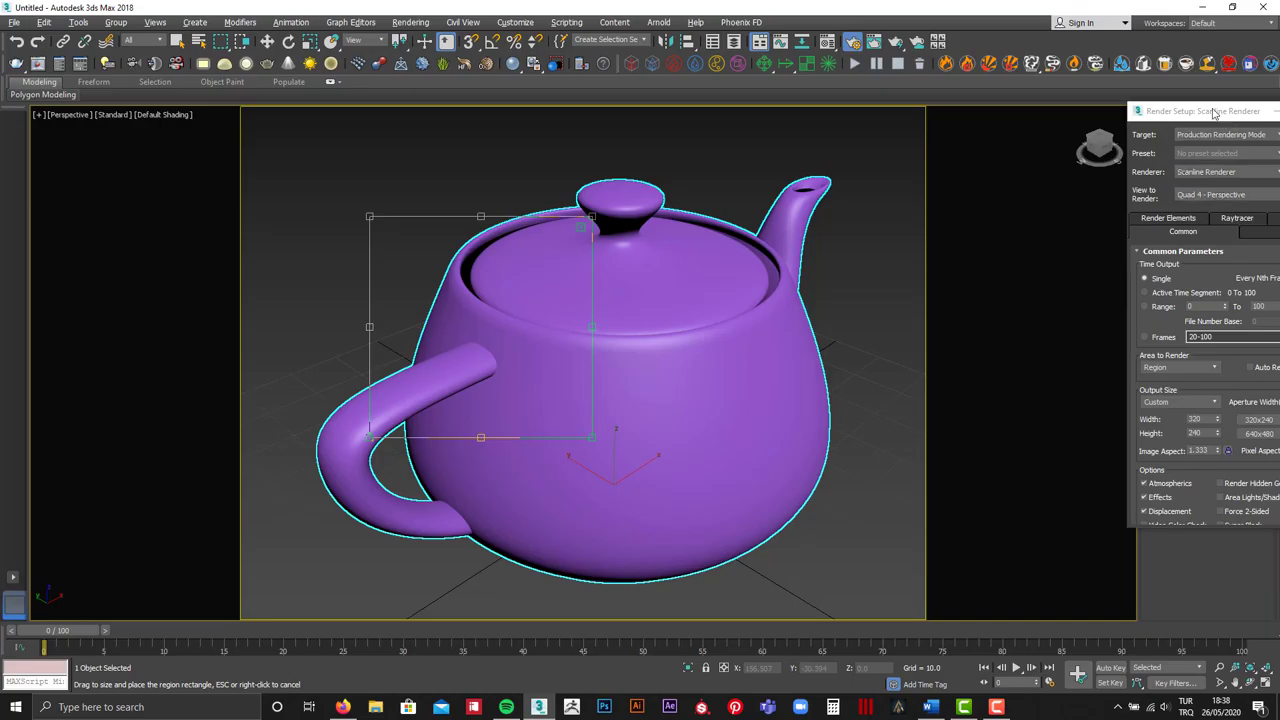
pyautogui.moveTo(1213, 112); pyautogui.dragTo(956, 127)
pyautogui.click(1064, 159)
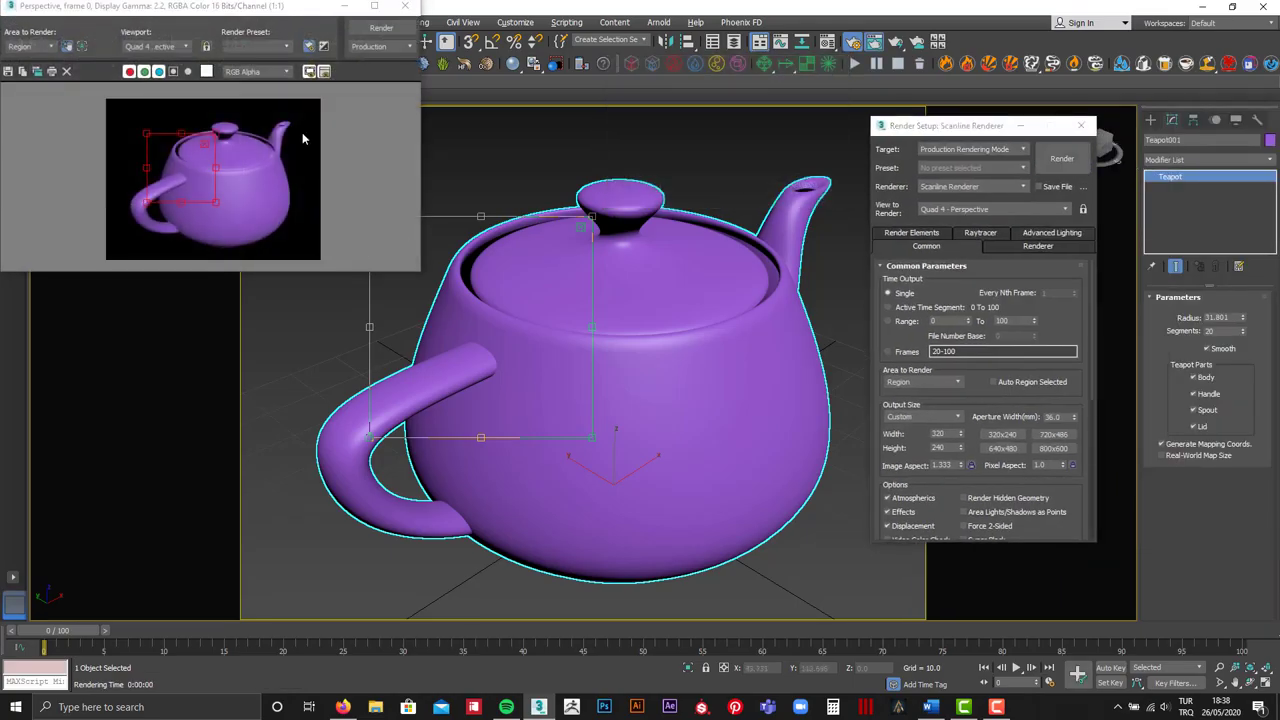
# Move the rendered image window aside, re-render, and maximize the window
pyautogui.moveTo(301, 18); pyautogui.dragTo(465, 39)
pyautogui.click(547, 52)
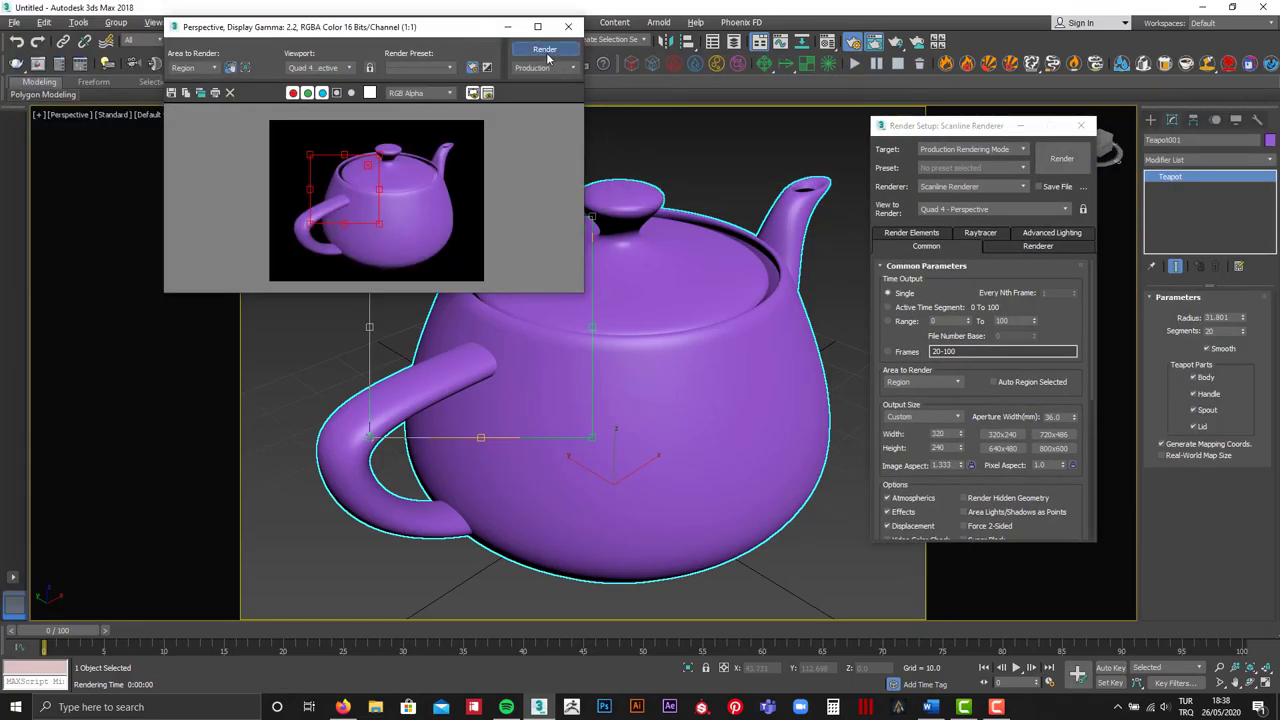
pyautogui.moveTo(531, 28); pyautogui.dragTo(678, 28)
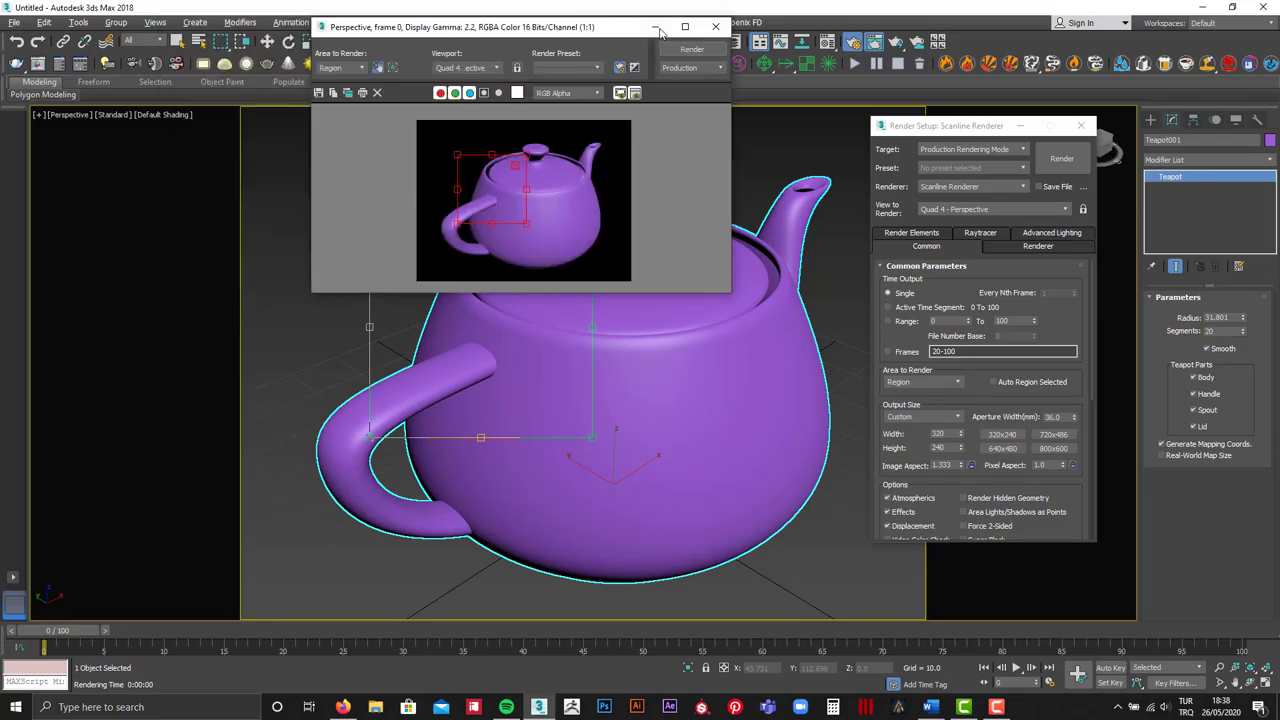
pyautogui.click(682, 27)
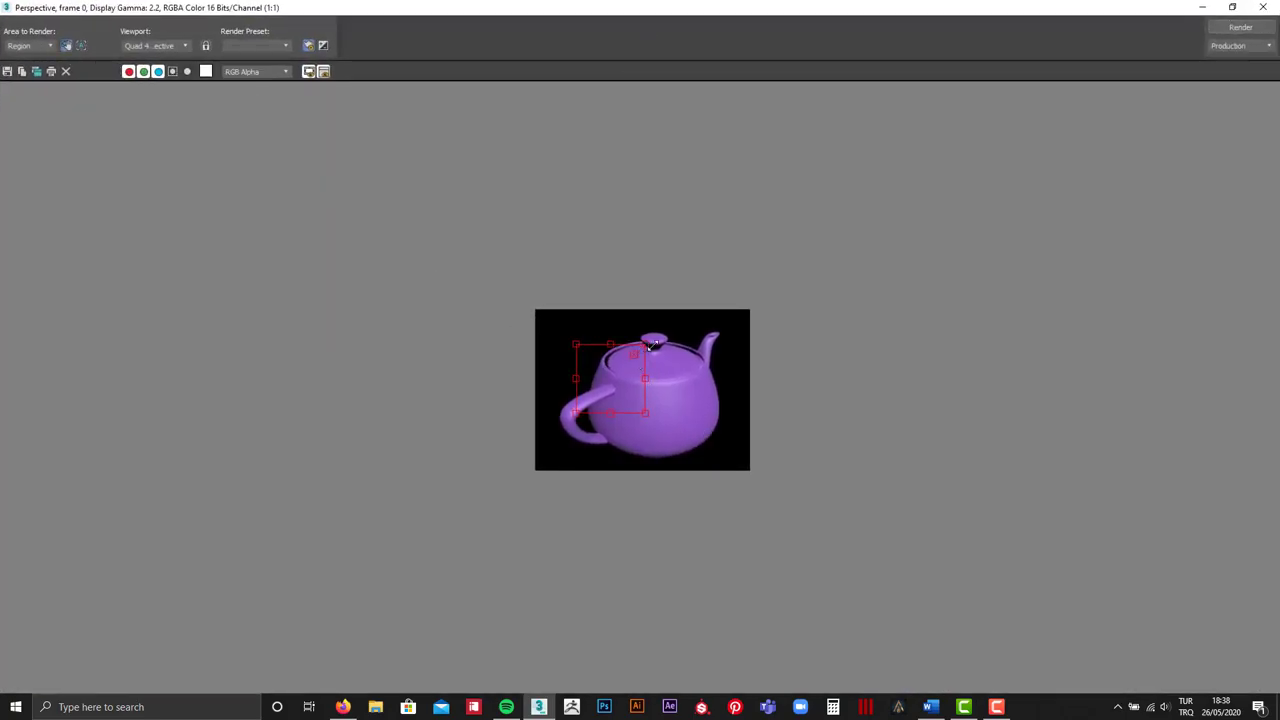
# Enlarge the render region upward over the lid, re-render, and toggle Edit Region
pyautogui.moveTo(651, 345); pyautogui.dragTo(673, 320)
pyautogui.click(50, 46)
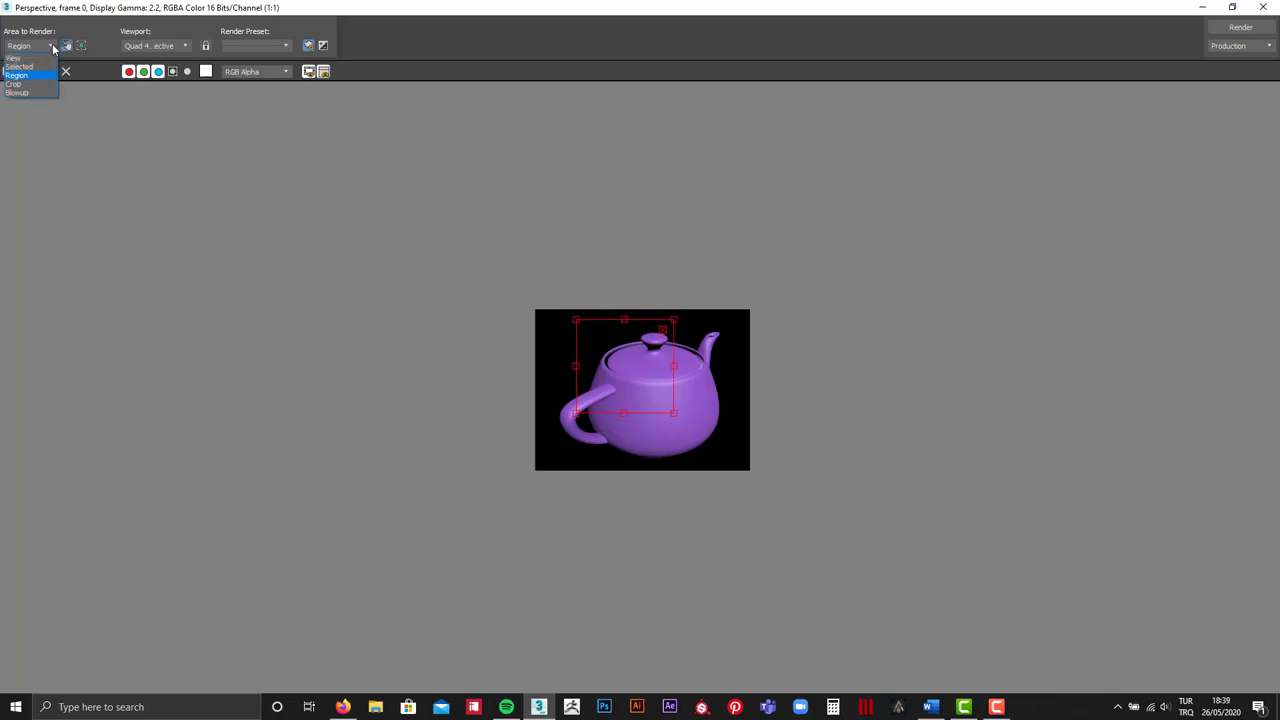
pyautogui.click(27, 78)
pyautogui.click(1240, 28)
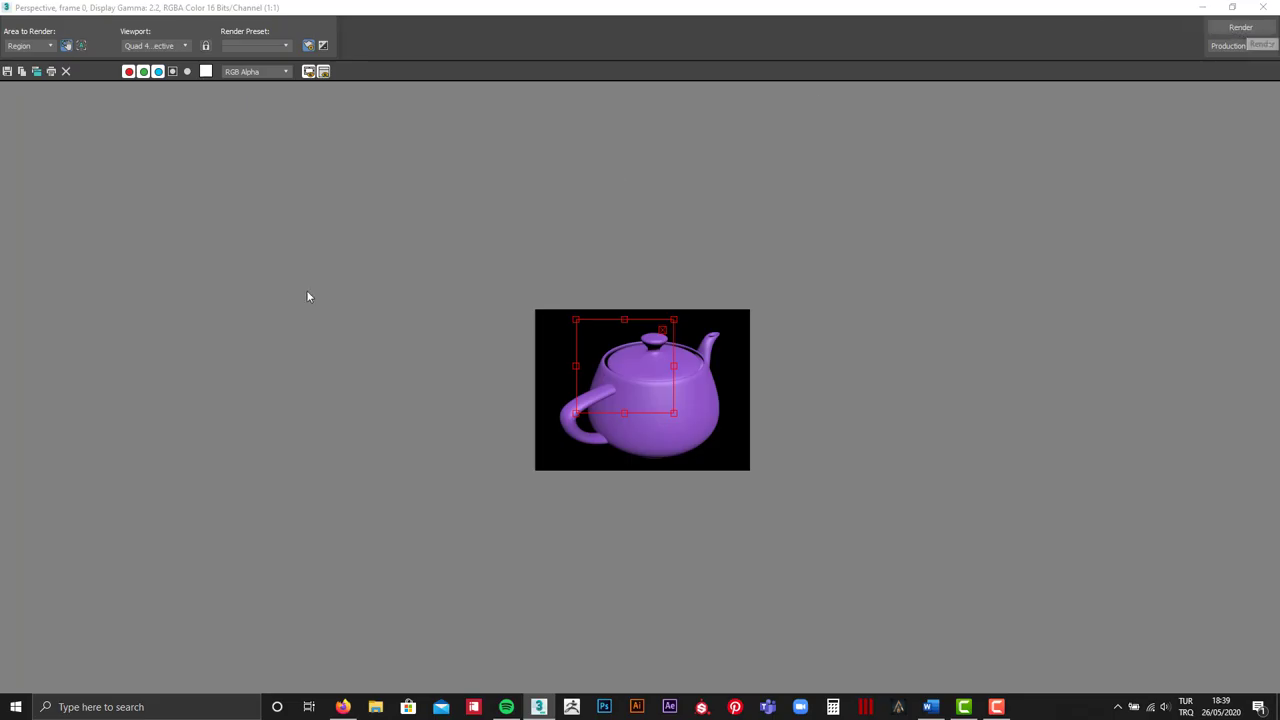
pyautogui.click(66, 48)
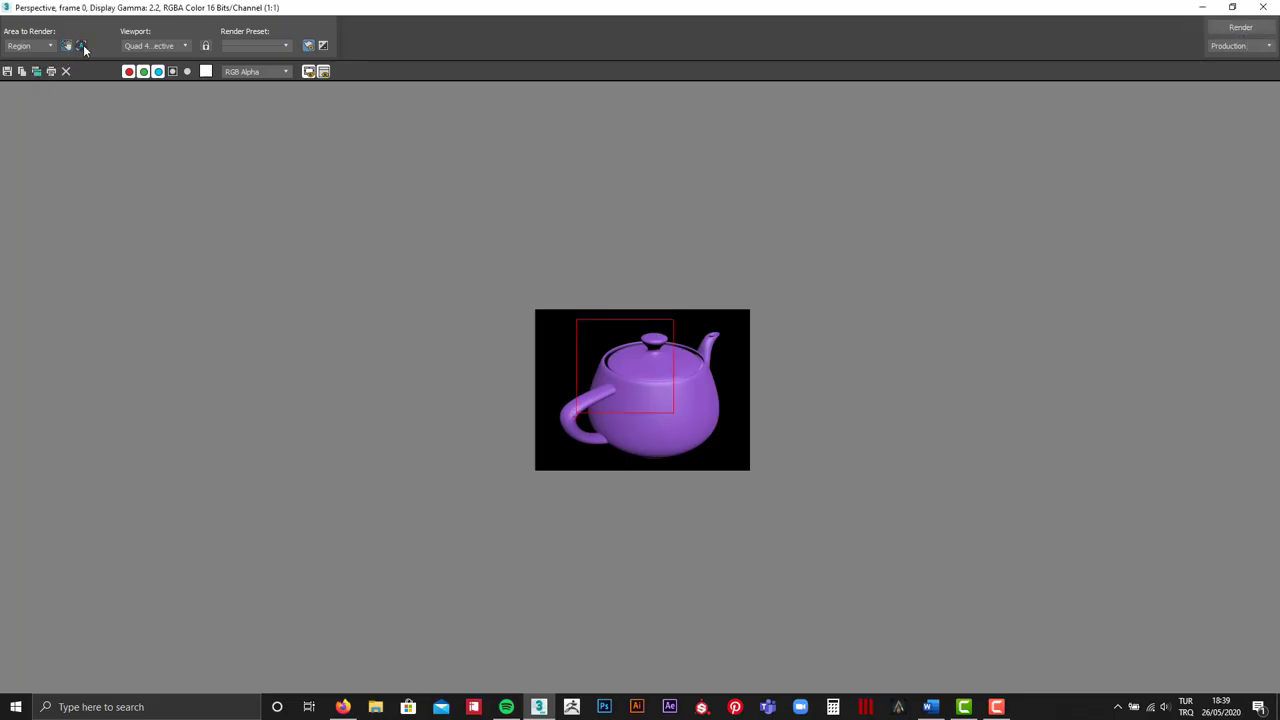
pyautogui.click(66, 48)
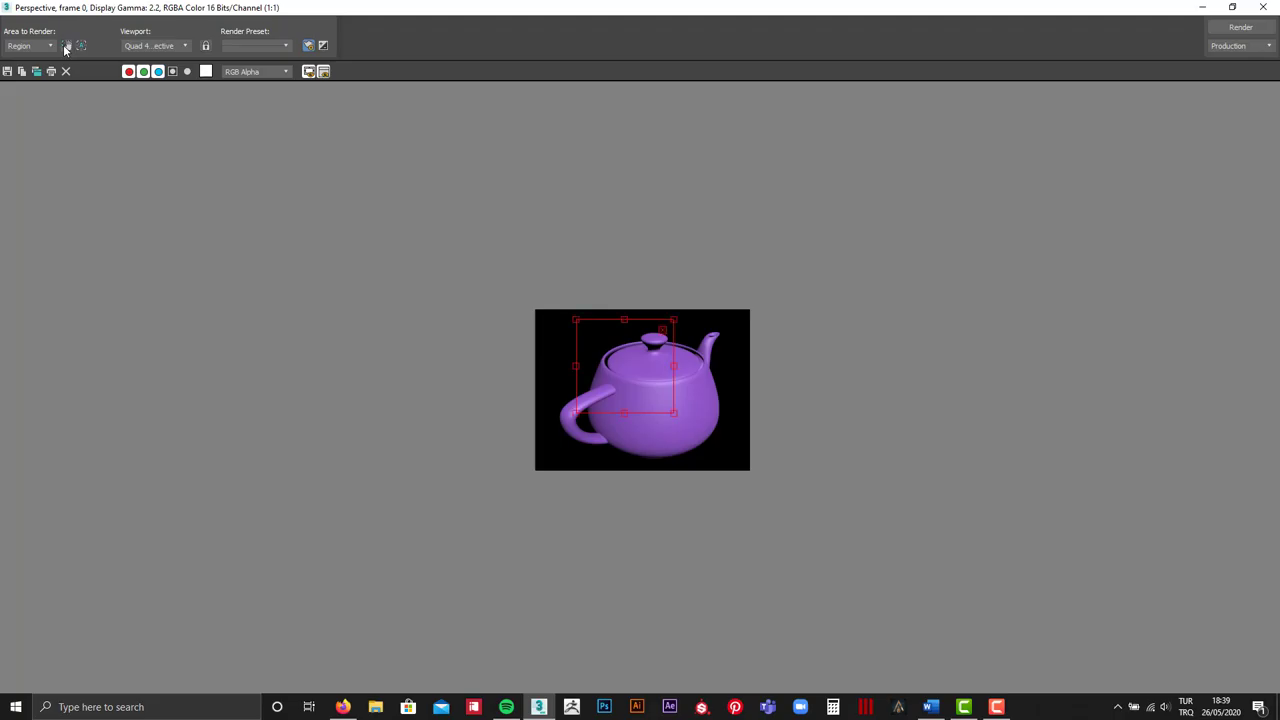
# Check the preset and channel lists, render the region again, and close the window
pyautogui.click(268, 44)
pyautogui.click(269, 44)
pyautogui.click(268, 82)
pyautogui.click(1235, 47)
pyautogui.click(1230, 62)
pyautogui.click(1240, 28)
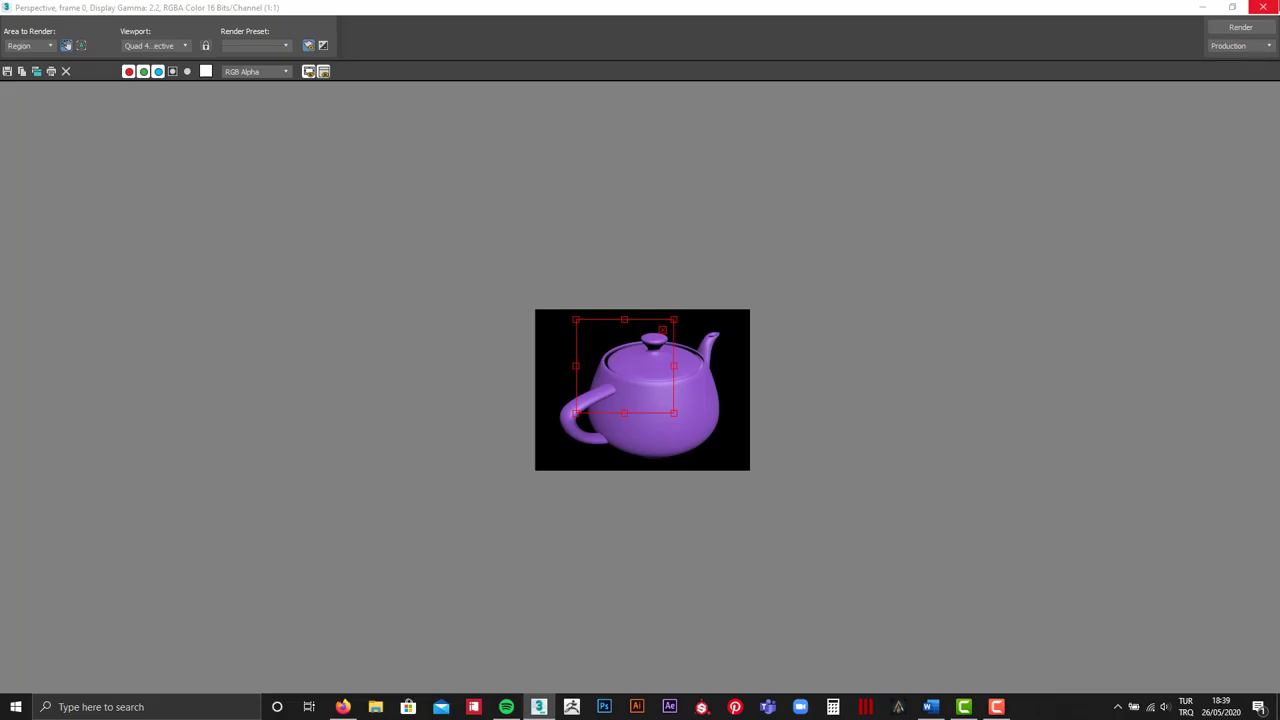
pyautogui.click(1262, 7)
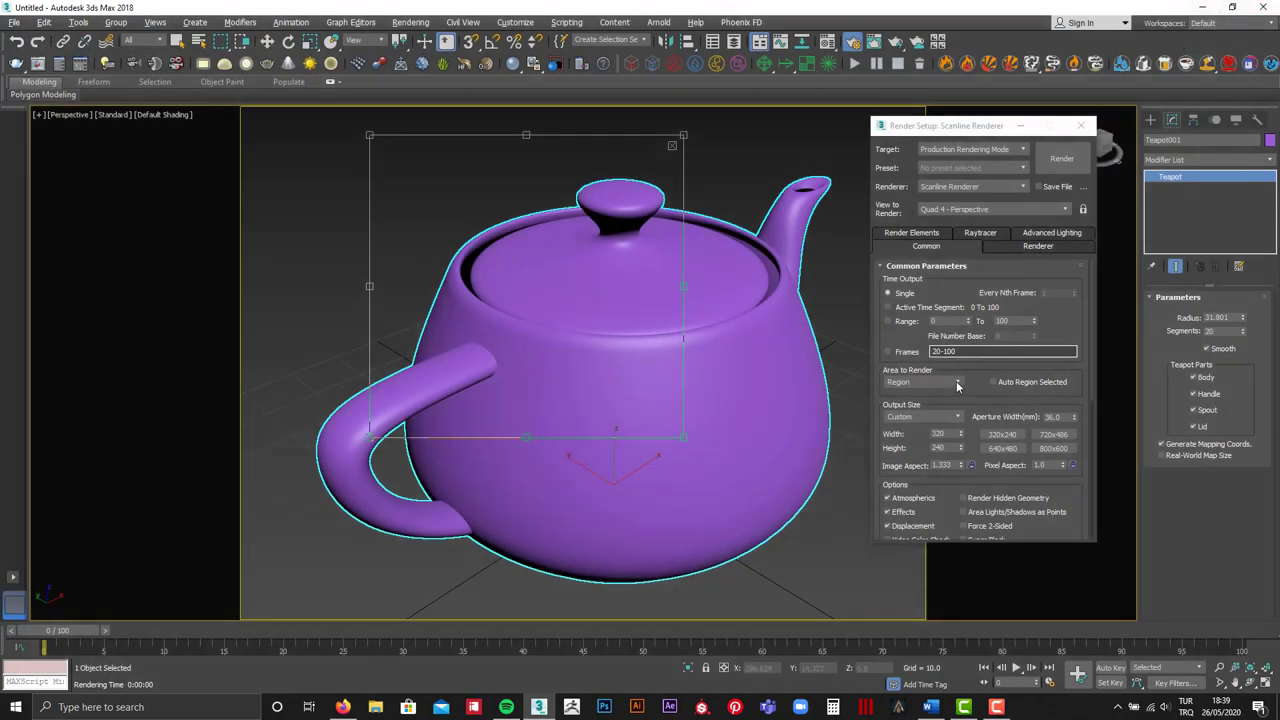
# Turn on Auto Region Selected, set Area to Render to Selected, and render
pyautogui.click(1006, 382)
pyautogui.click(993, 384)
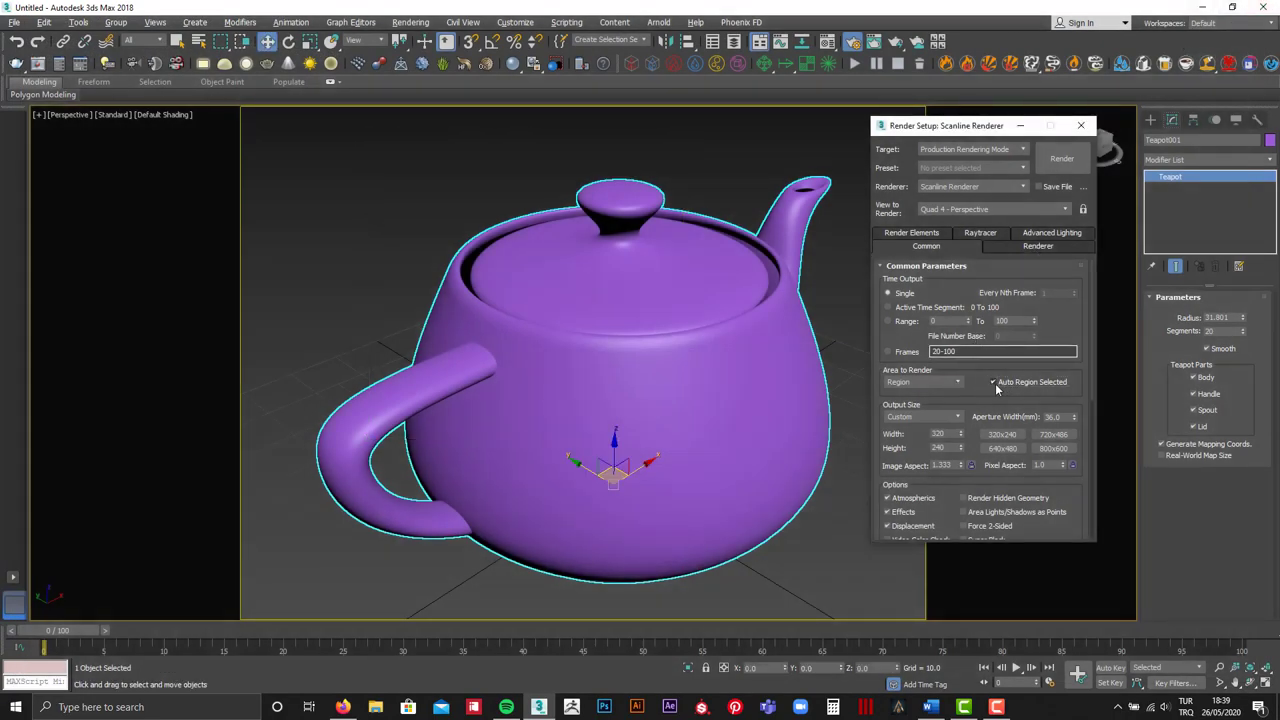
pyautogui.click(925, 382)
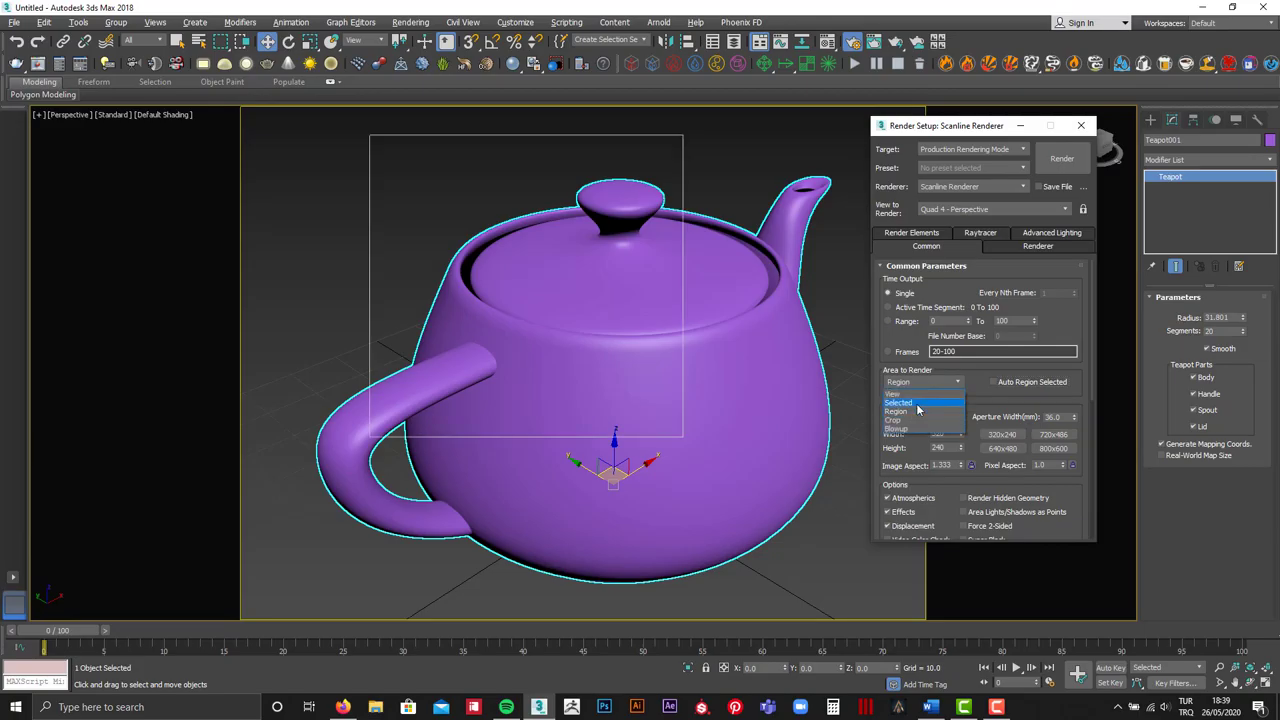
pyautogui.click(912, 403)
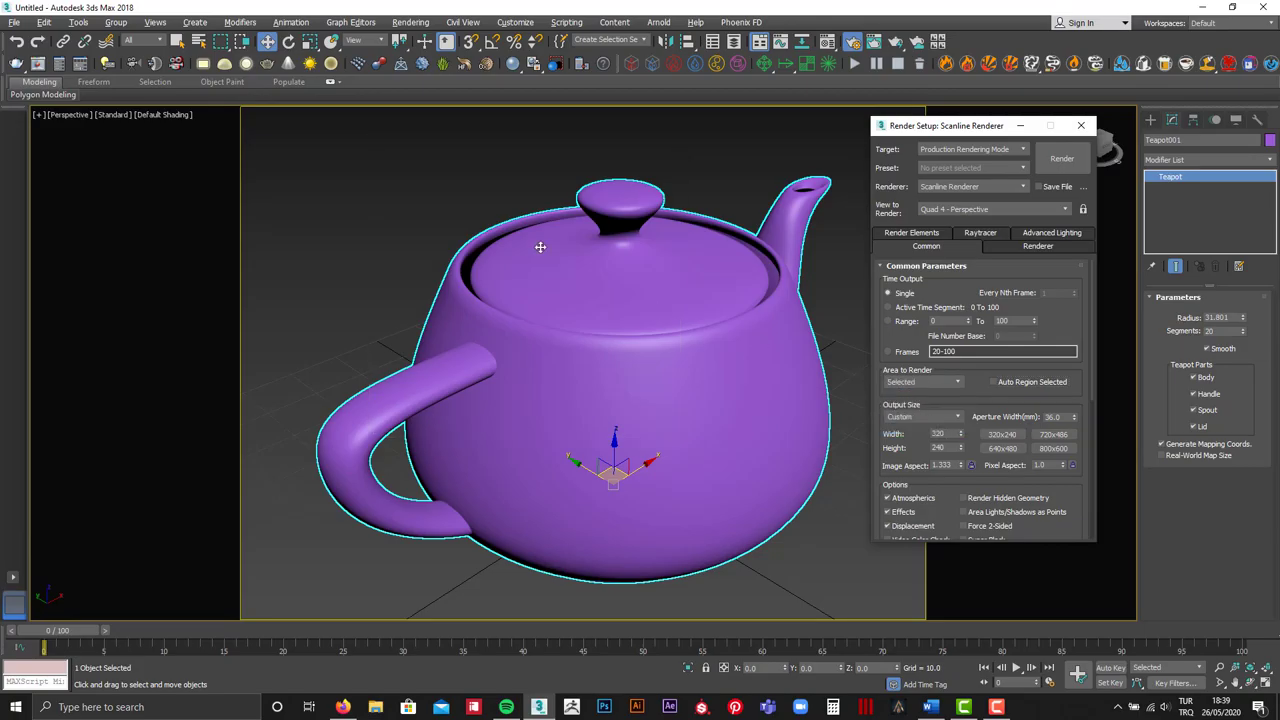
pyautogui.click(1062, 158)
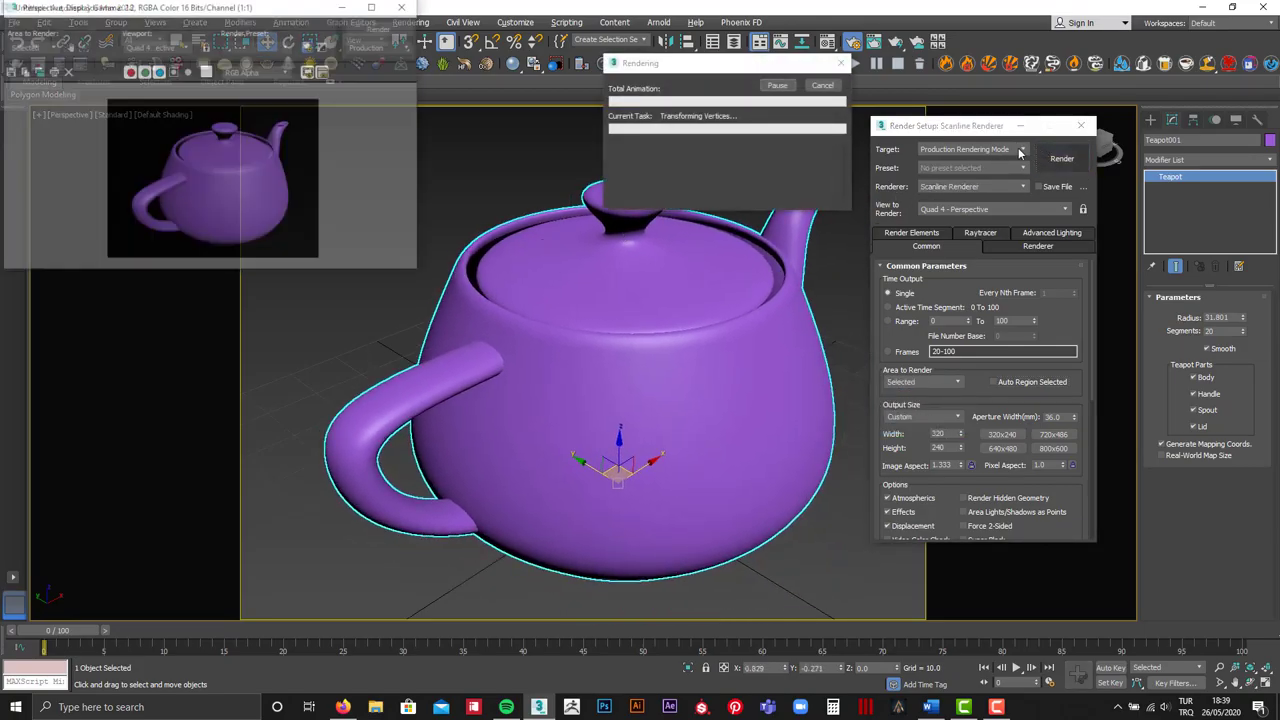
# Switch back to Region, shrink it around the lid, and render it
pyautogui.click(30, 46)
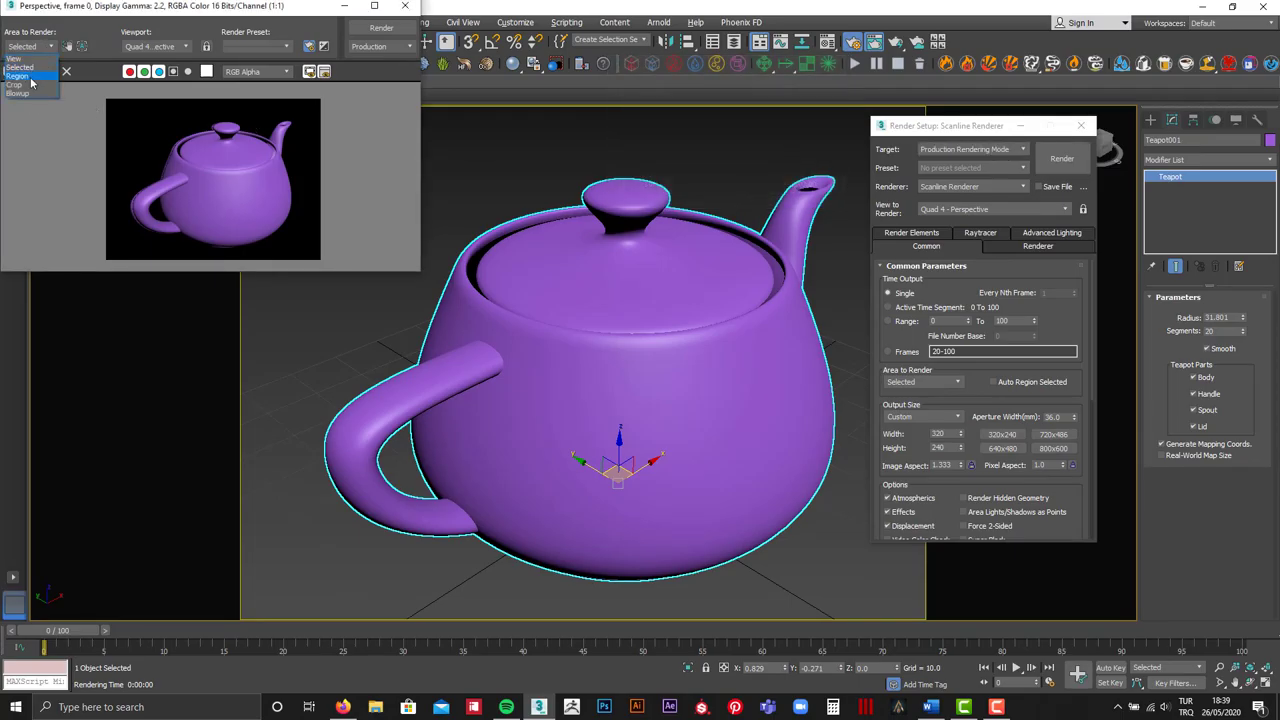
pyautogui.click(27, 78)
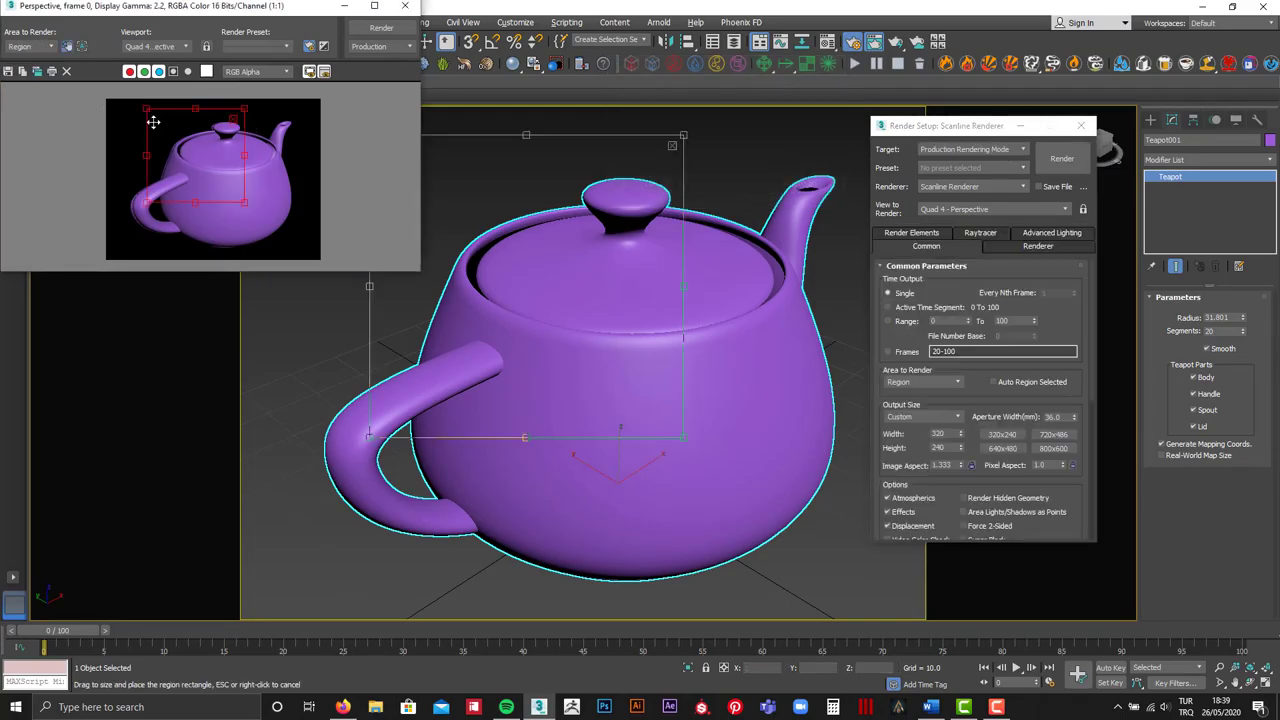
pyautogui.moveTo(147, 110); pyautogui.dragTo(173, 126)
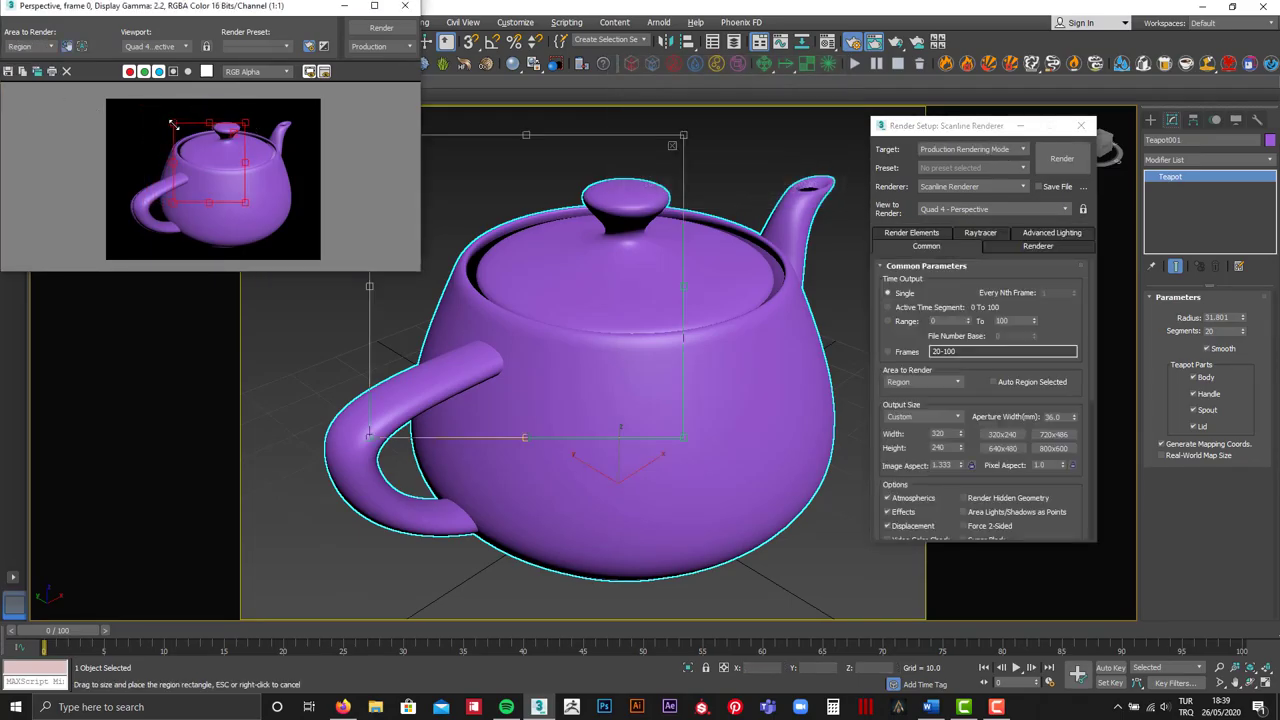
pyautogui.click(385, 29)
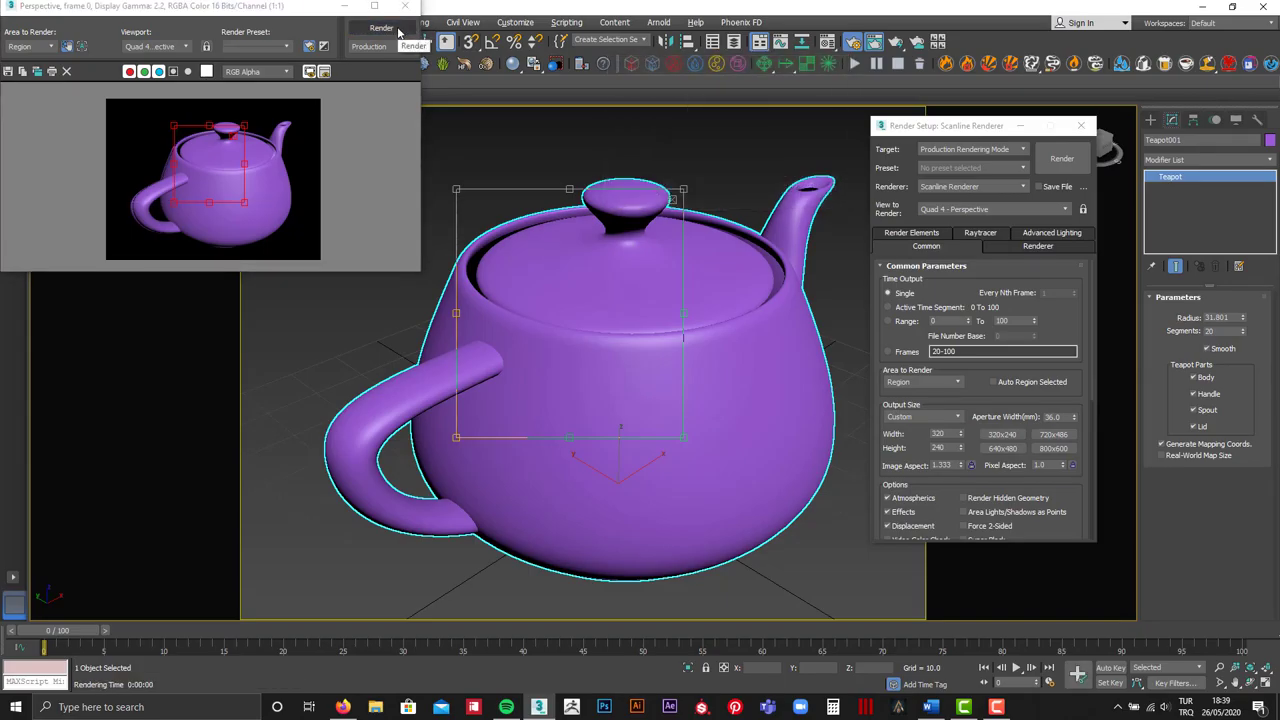
# Set Area to Render to View, render the whole teapot, and close both windows
pyautogui.click(925, 388)
pyautogui.click(914, 386)
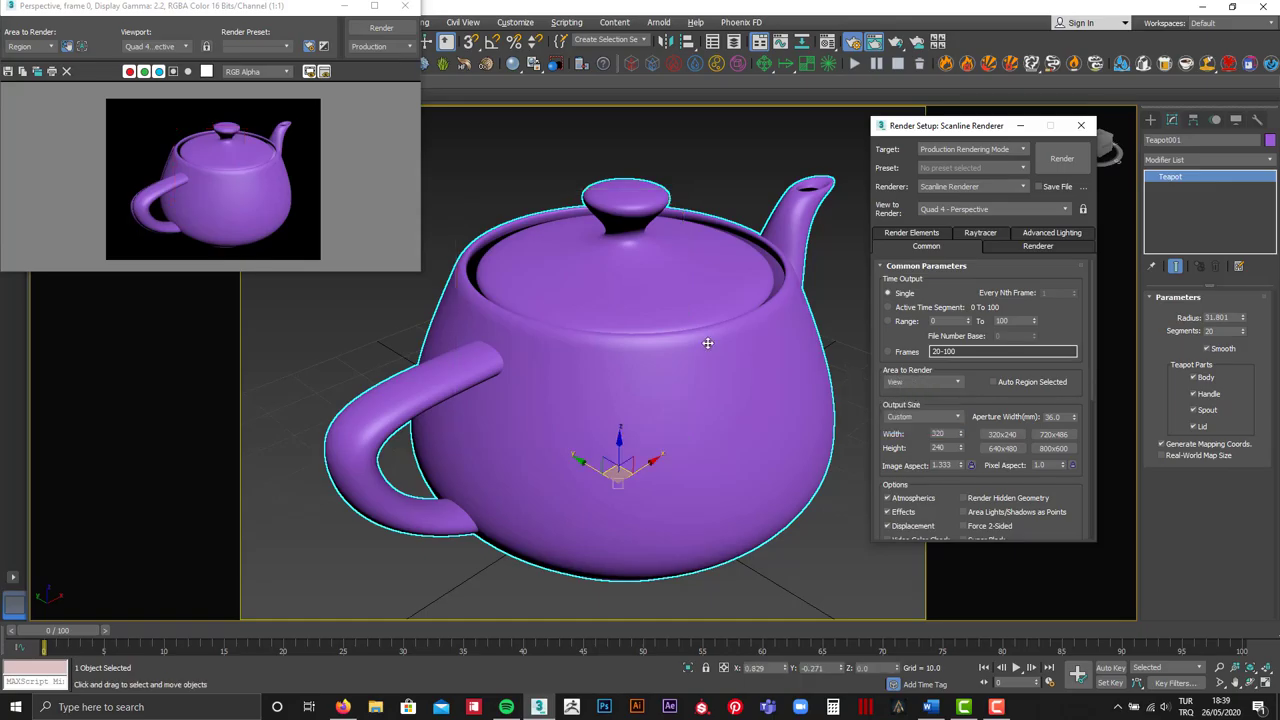
pyautogui.click(44, 48)
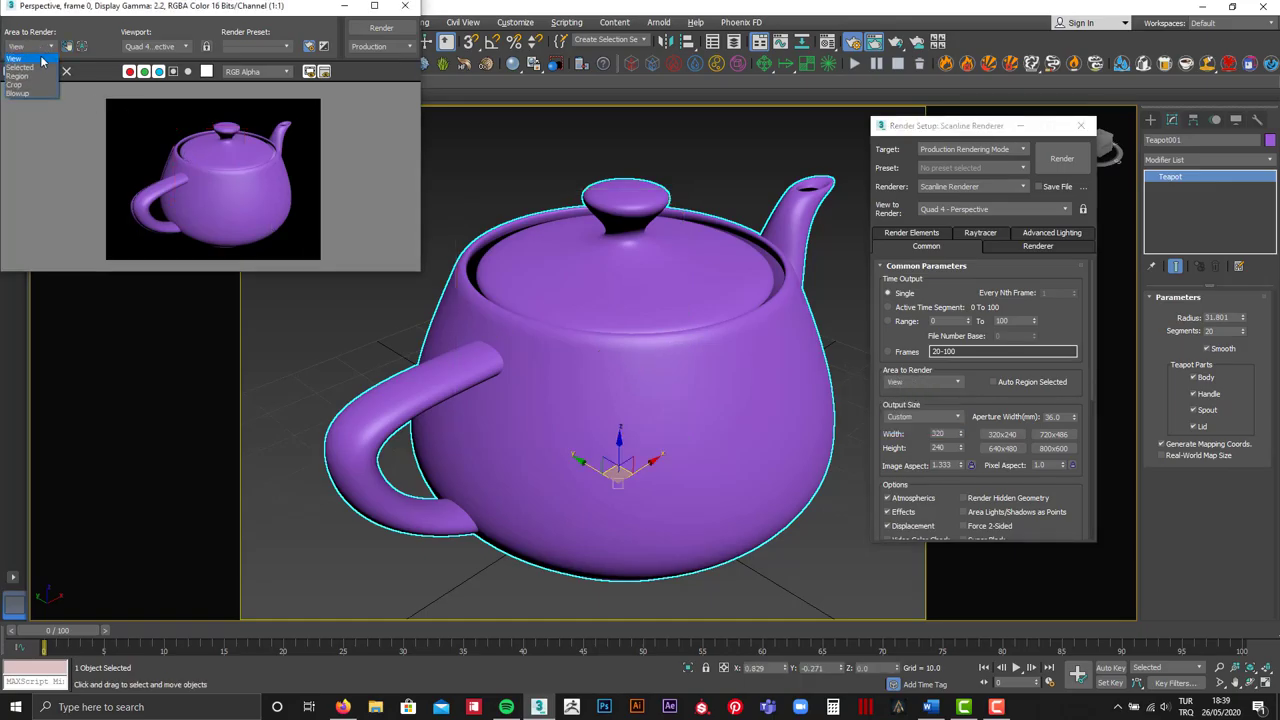
pyautogui.click(42, 60)
pyautogui.click(381, 27)
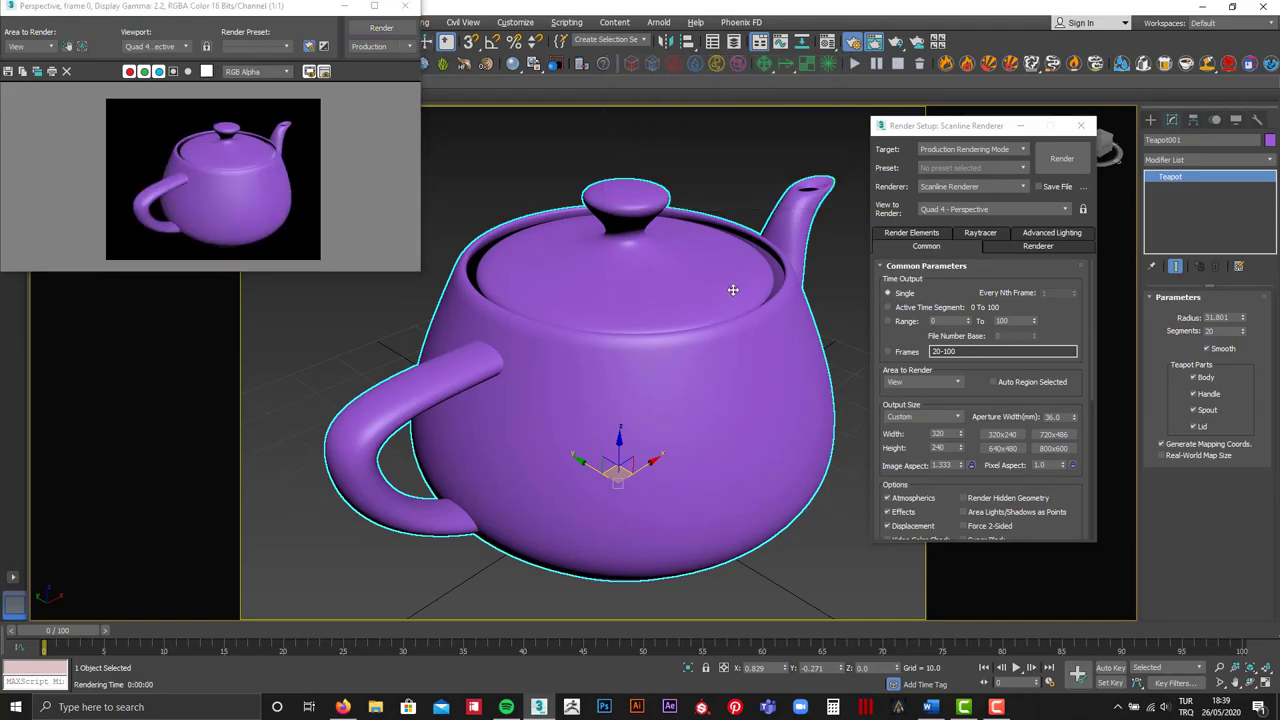
pyautogui.click(404, 6)
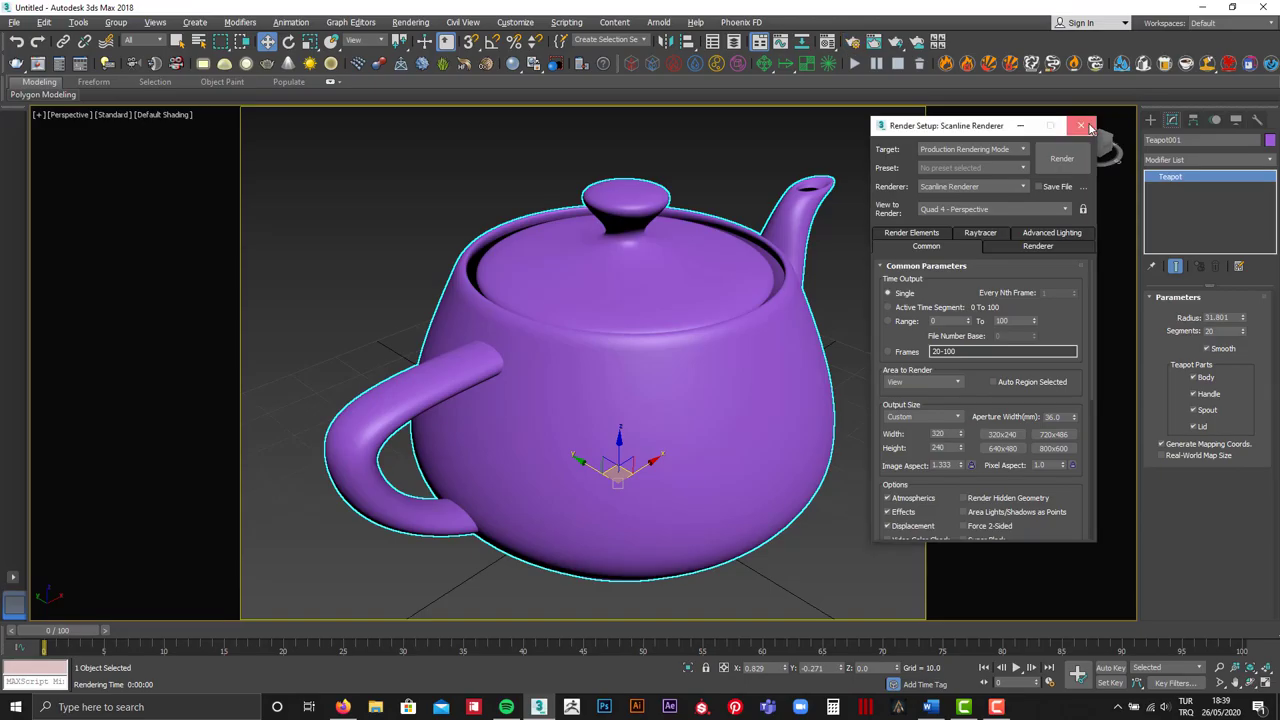
pyautogui.click(1082, 126)
# Turn off the safe frame and zoom so the whole teapot fits the view
pyautogui.click(887, 144)
pyautogui.hotkey('shift', 'f')
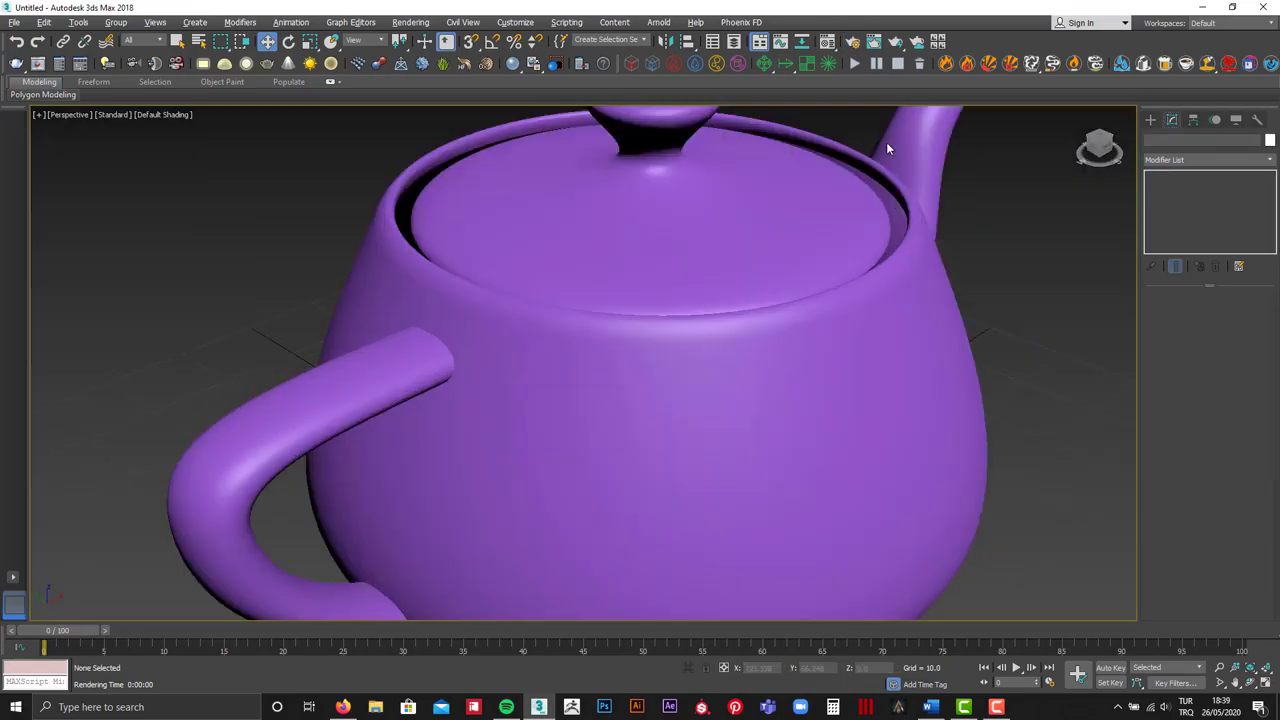
pyautogui.scroll(-5, 1003, 185)
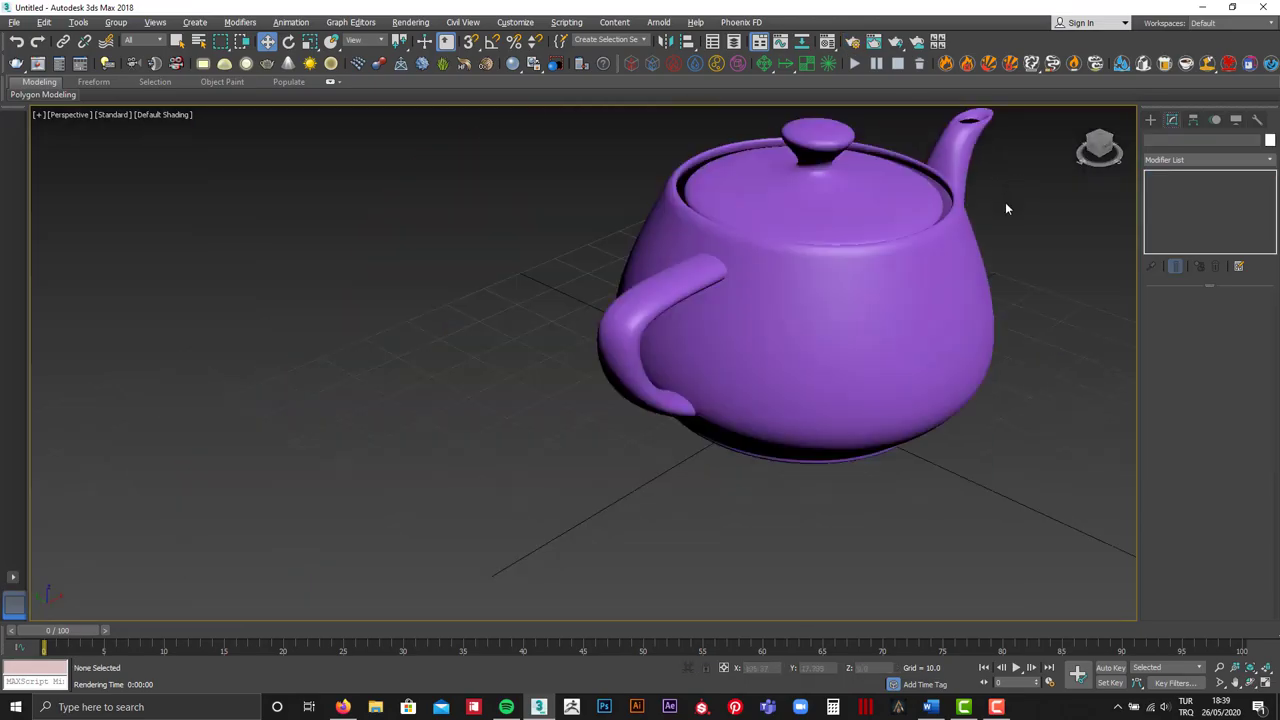
pyautogui.press('z')
# Select the teapot and return the command panel to Create
pyautogui.click(673, 308)
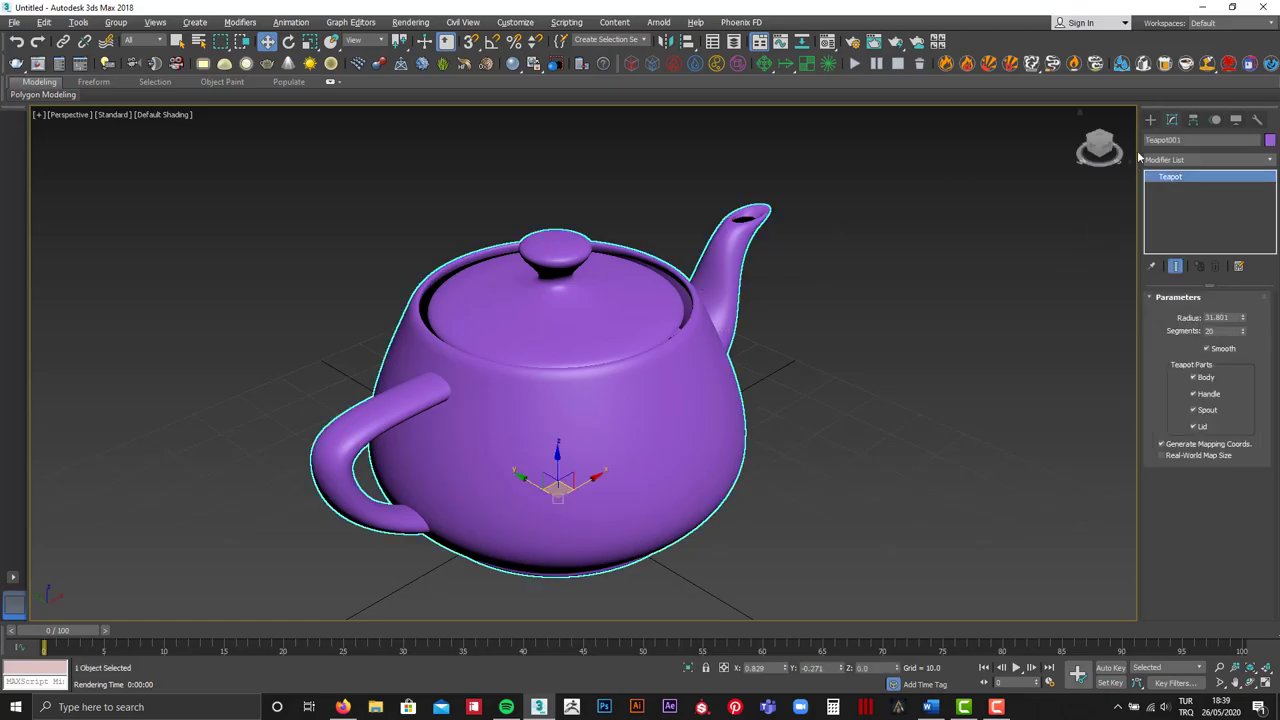
pyautogui.click(1150, 120)
pyautogui.click(1172, 120)
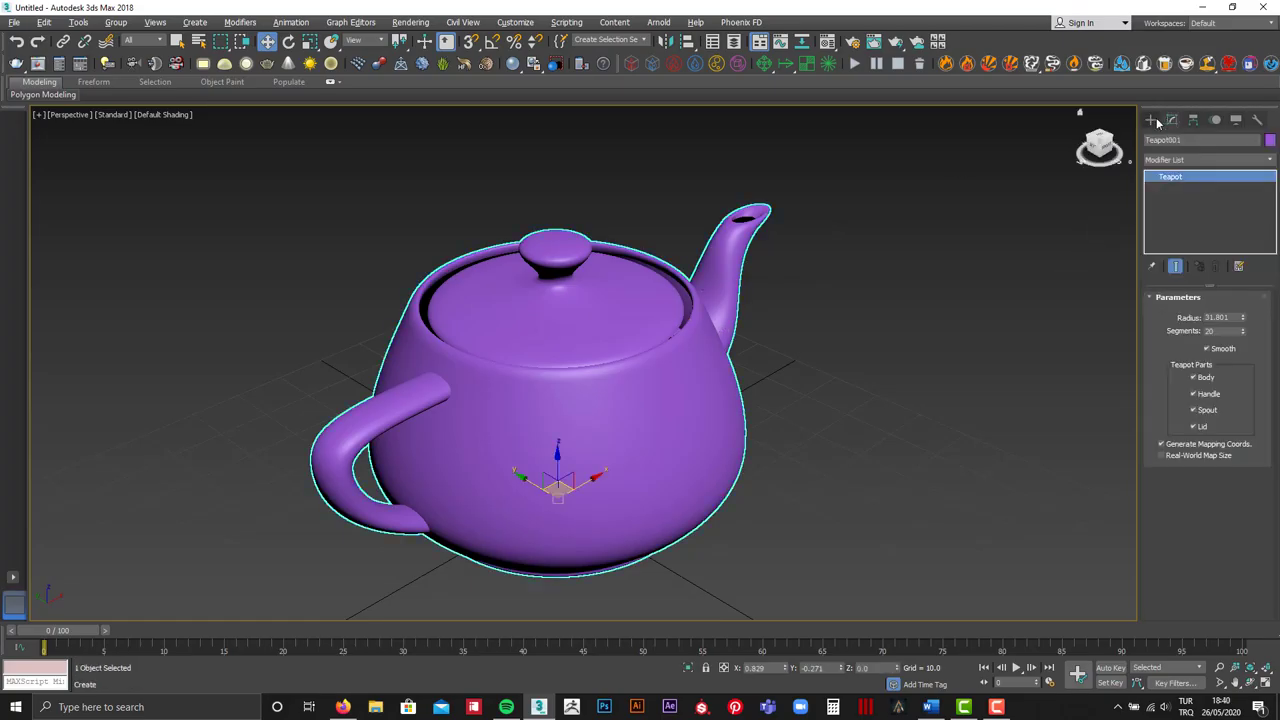
pyautogui.click(1154, 120)
pyautogui.scroll(-2, 558, 355)
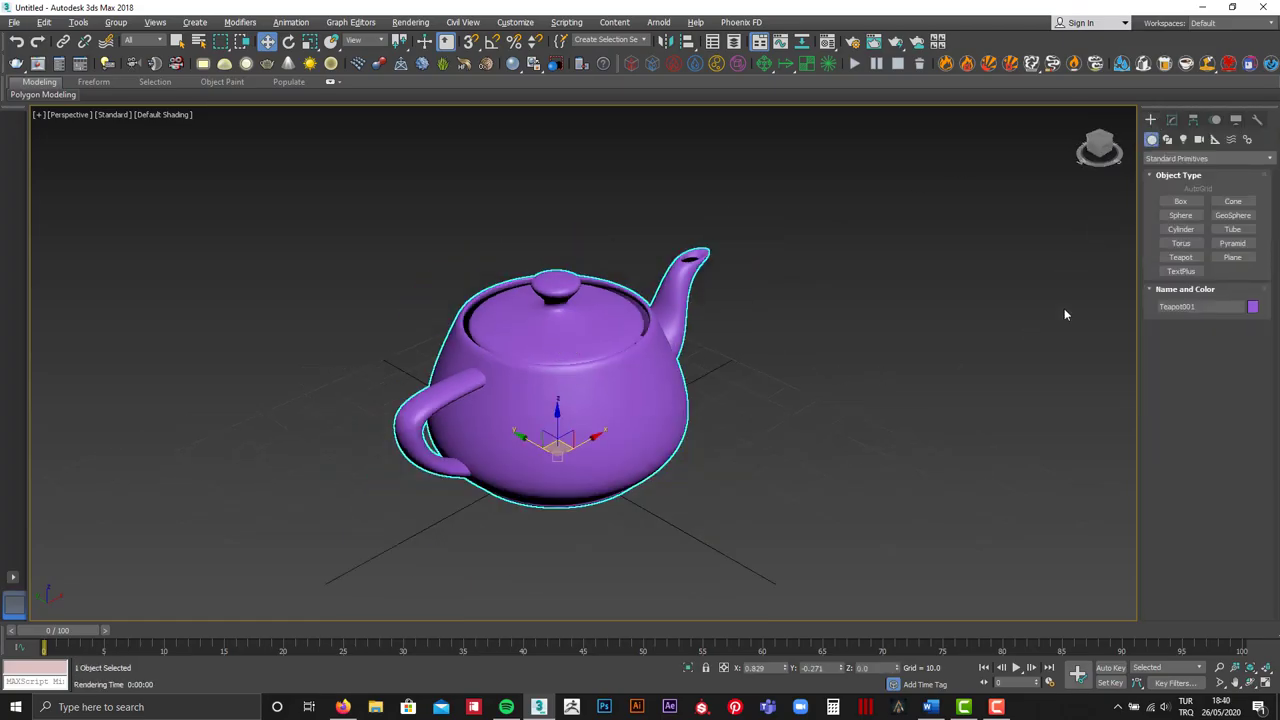
# Clear the selection so the purple teapot stands alone and unselected
pyautogui.click(904, 269)
pyautogui.click(662, 347)
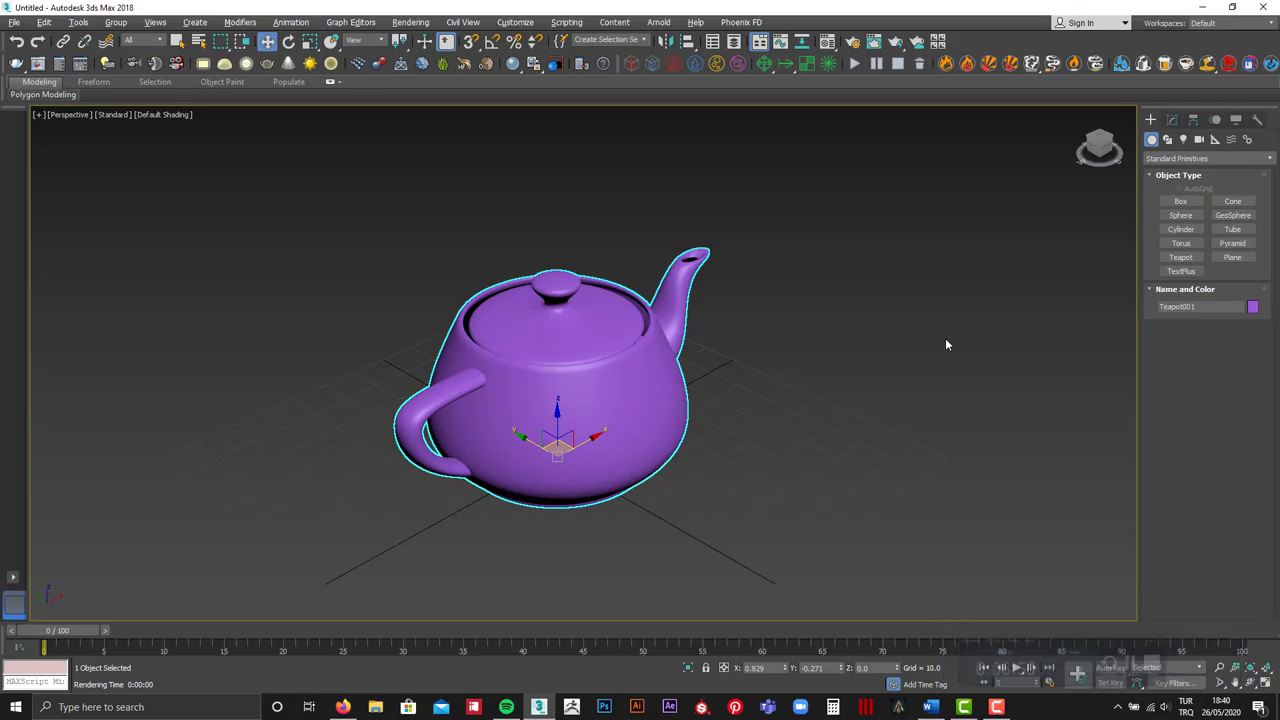
pyautogui.click(997, 705)
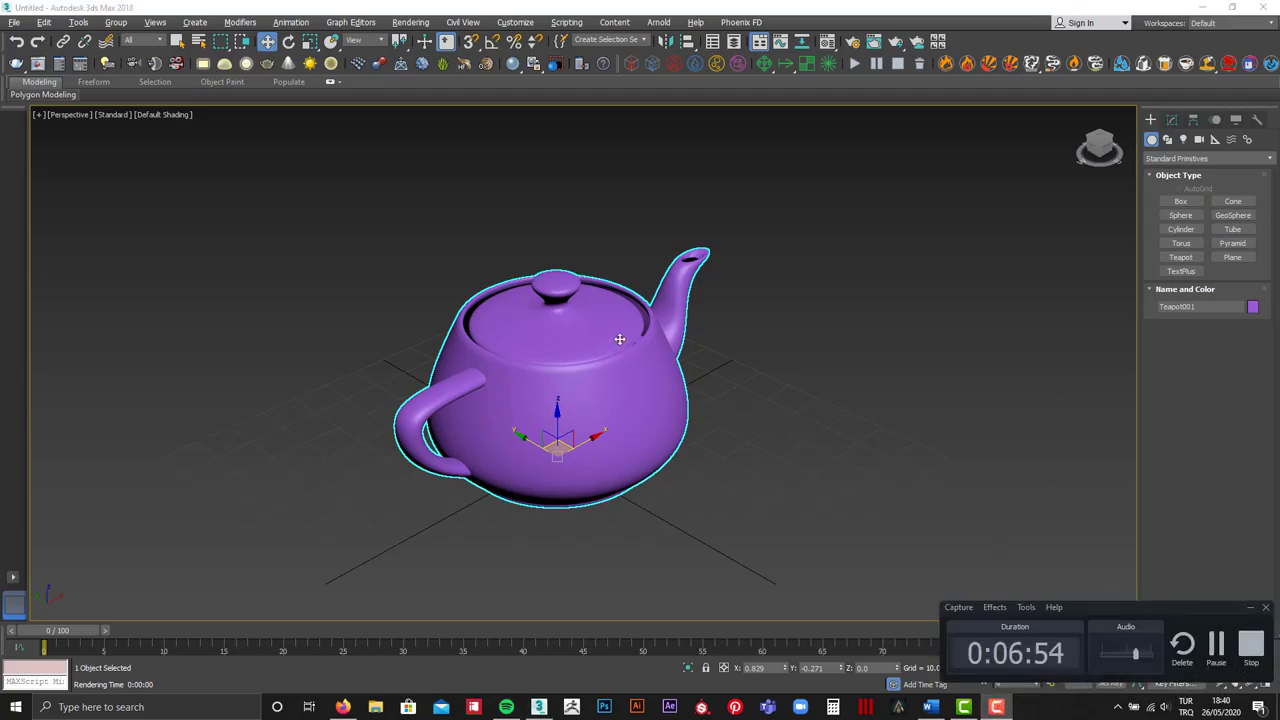
pyautogui.click(818, 332)
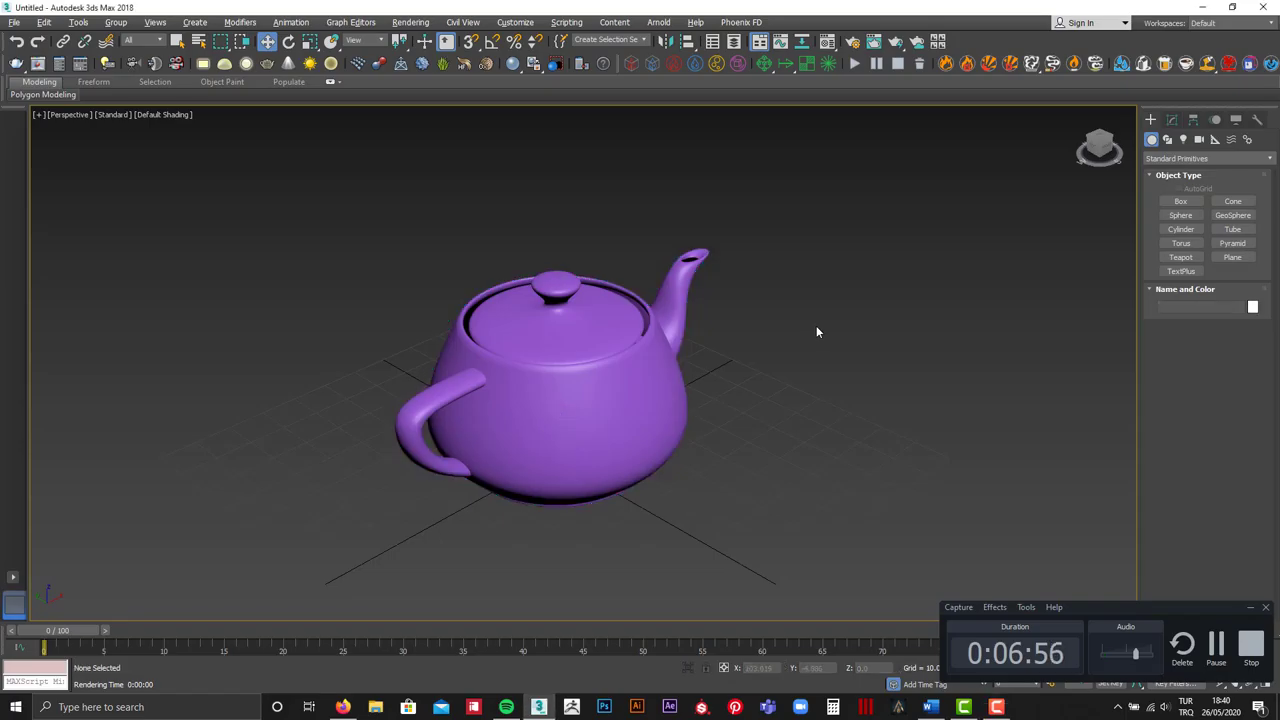
pyautogui.click(1249, 609)
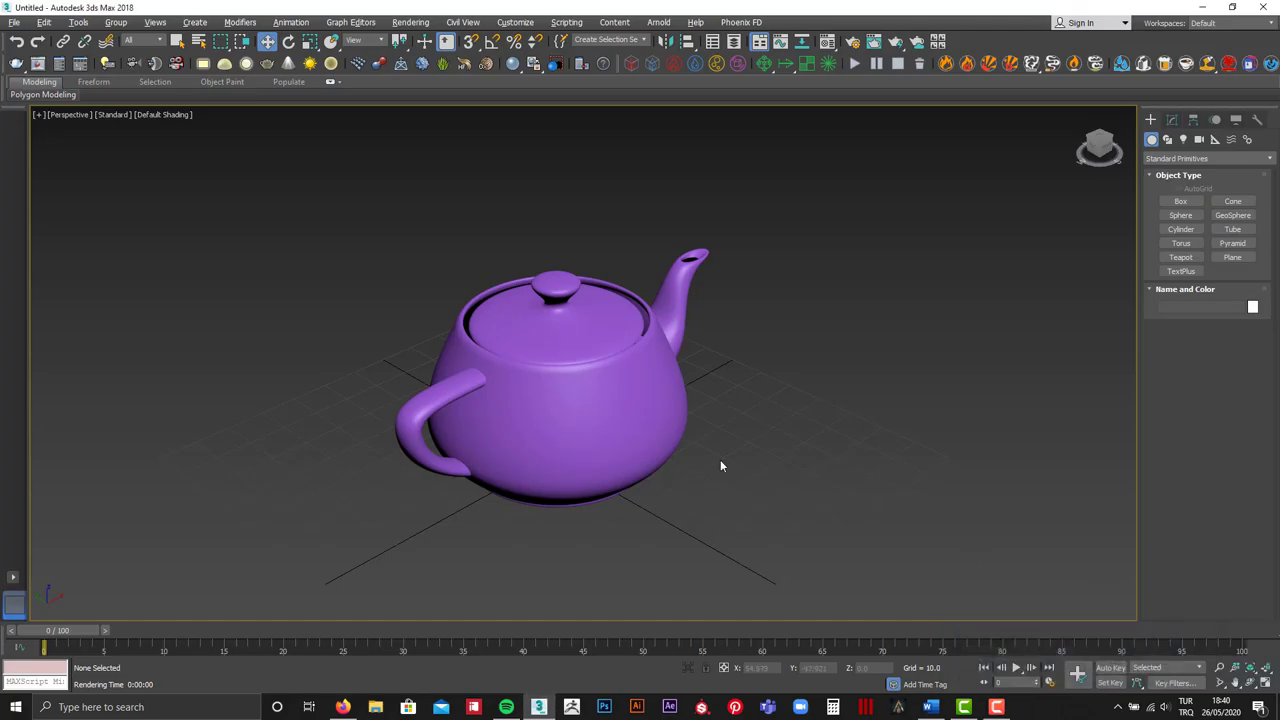
pyautogui.click(593, 407)
pyautogui.click(997, 707)
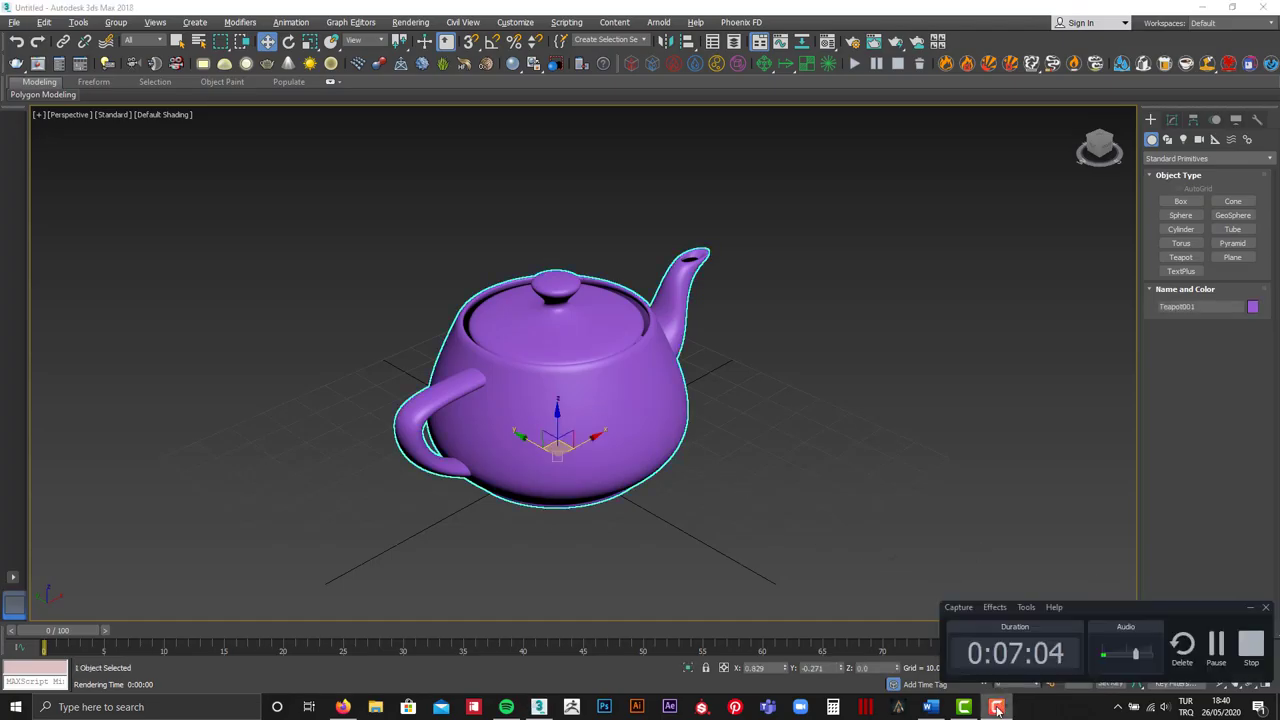
pyautogui.click(997, 707)
pyautogui.click(862, 520)
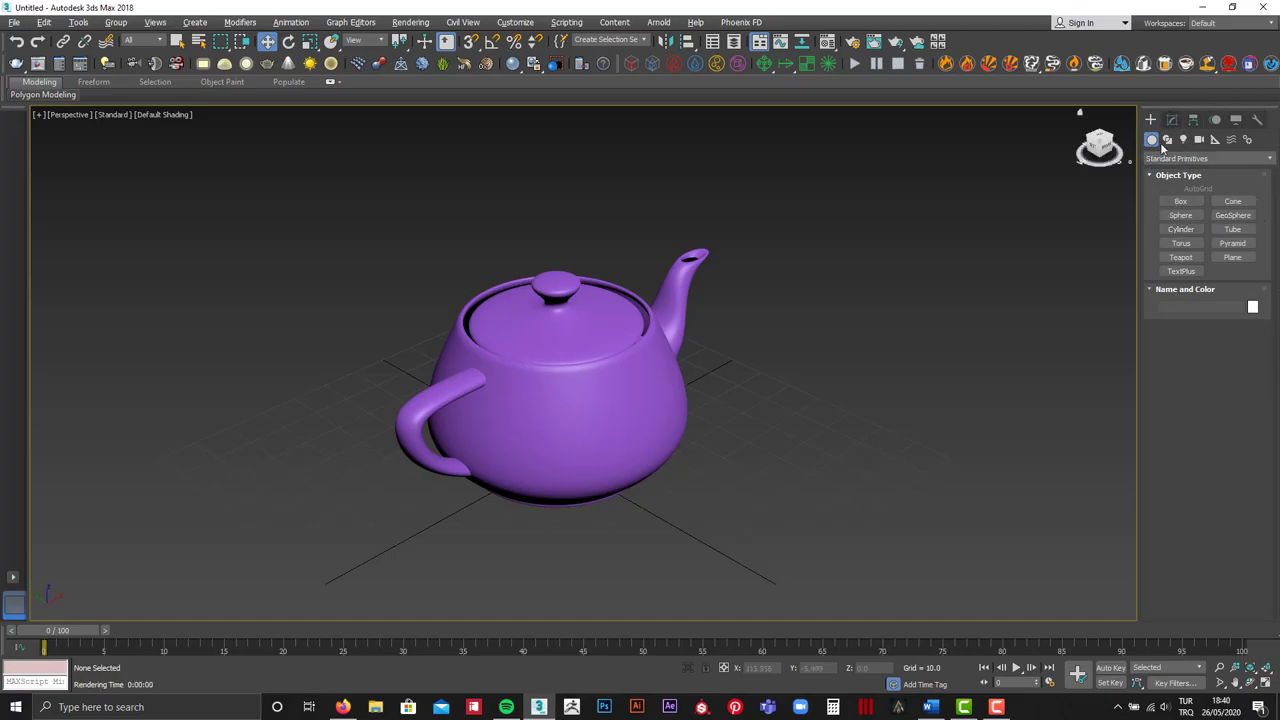
# Show the Lights category and switch its family from Photometric to Standard
pyautogui.click(1167, 139)
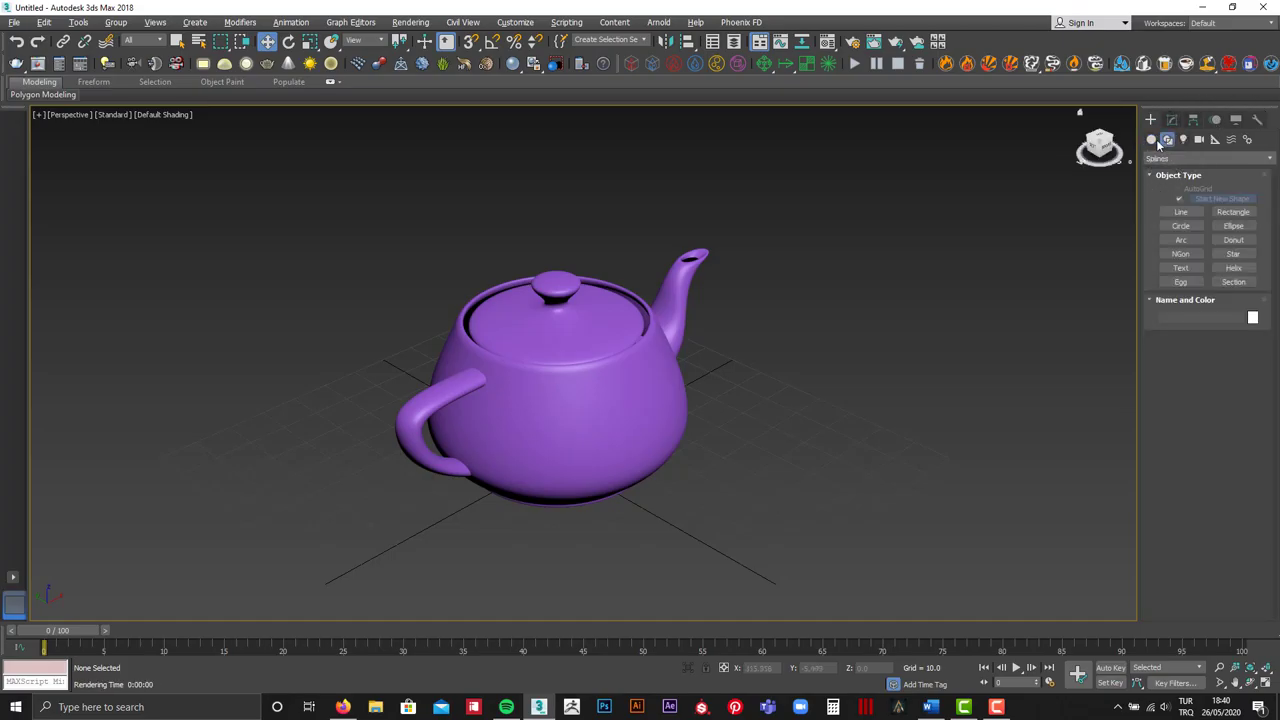
pyautogui.click(1151, 139)
pyautogui.click(1188, 140)
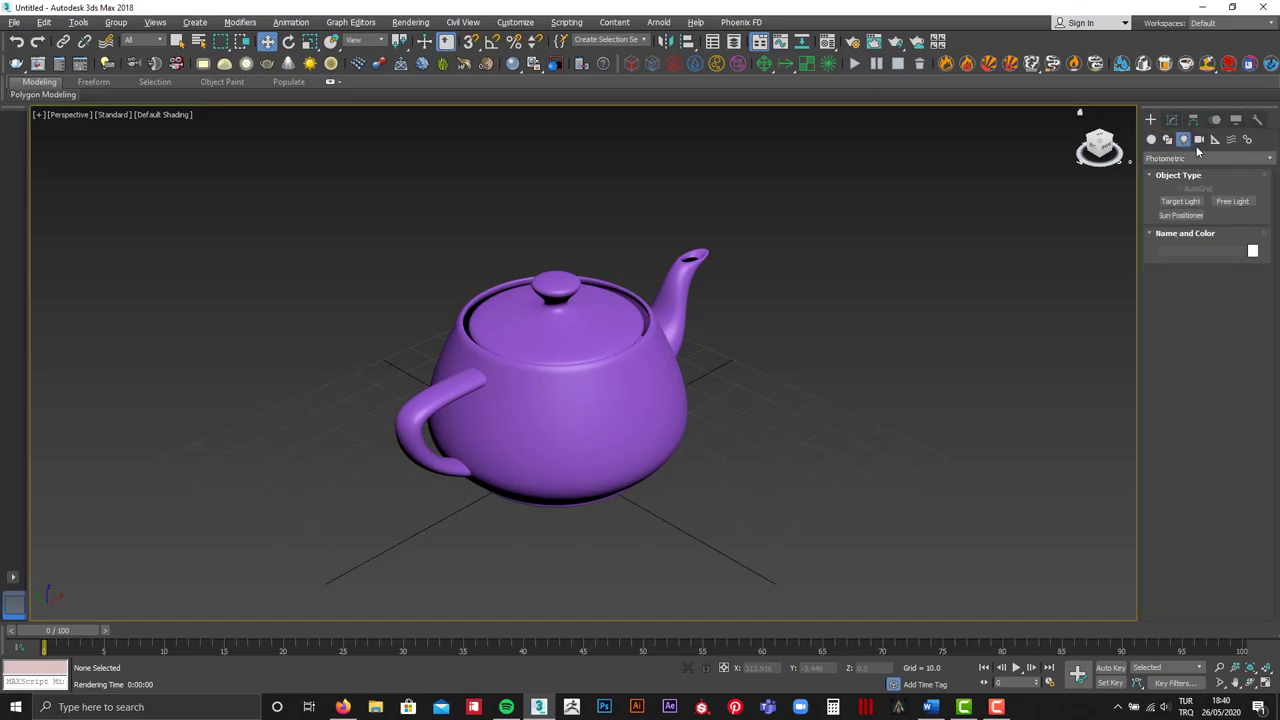
pyautogui.click(1190, 158)
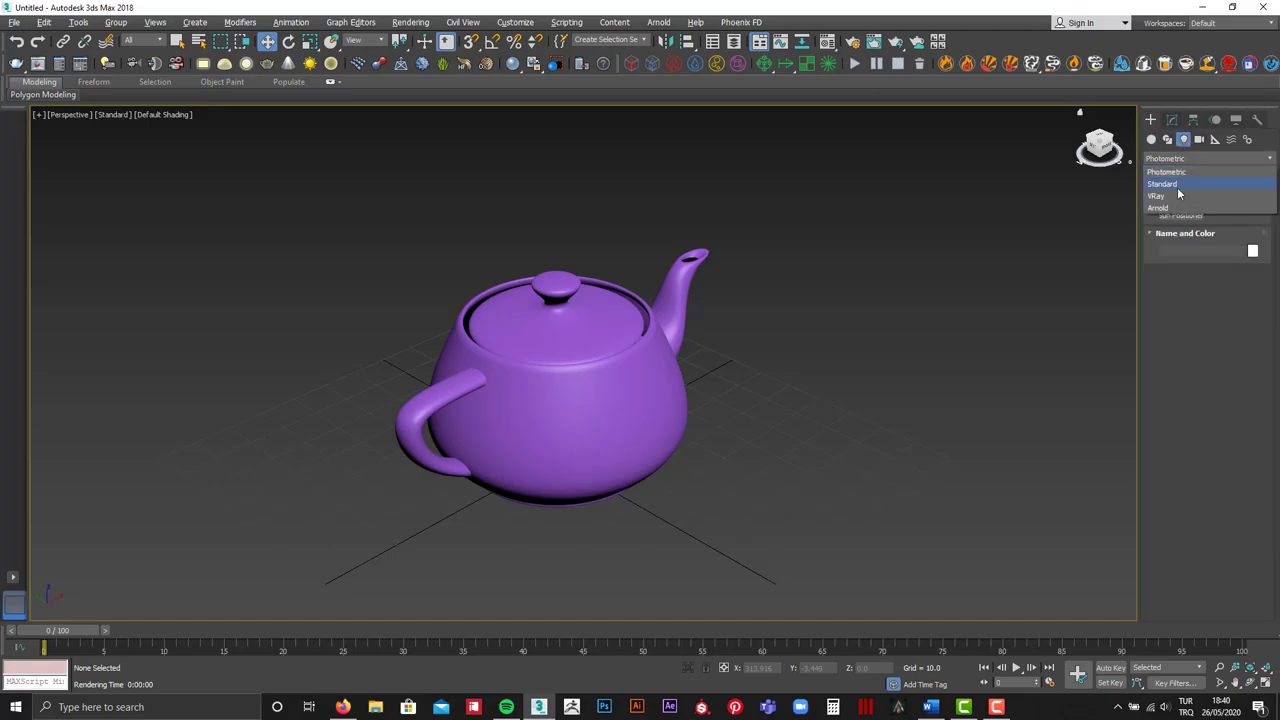
pyautogui.click(1178, 186)
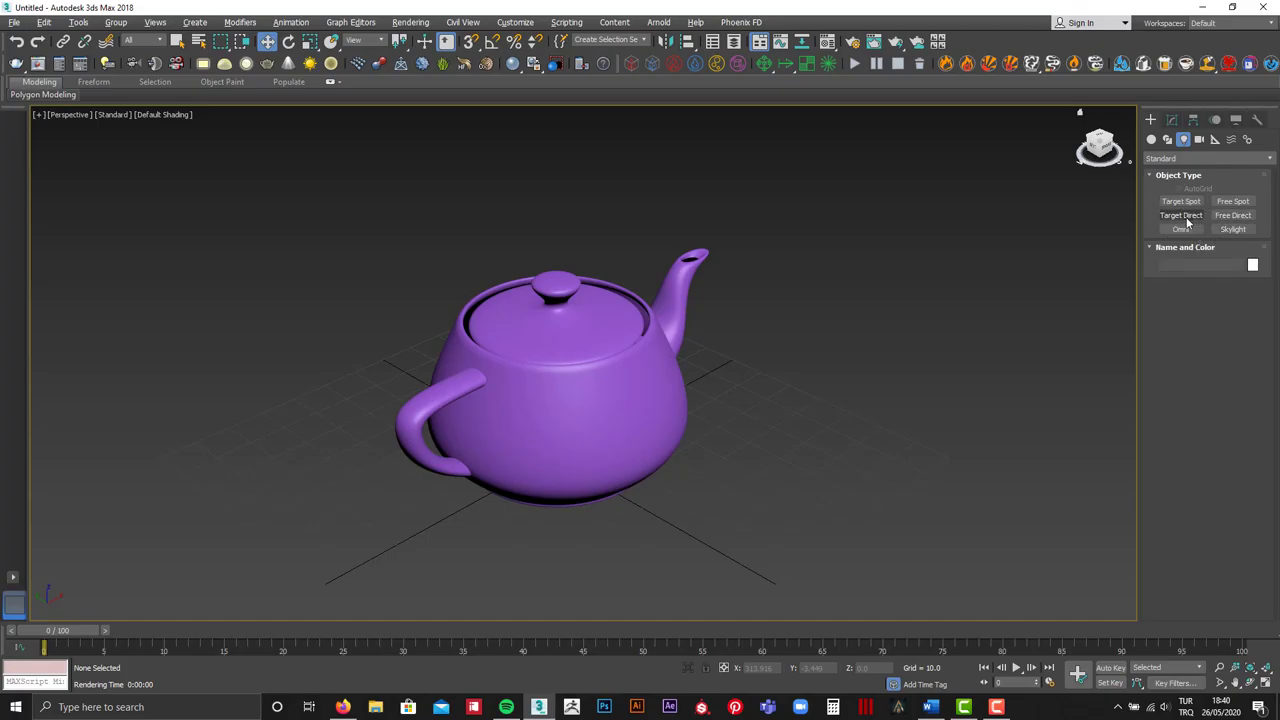
pyautogui.click(1194, 216)
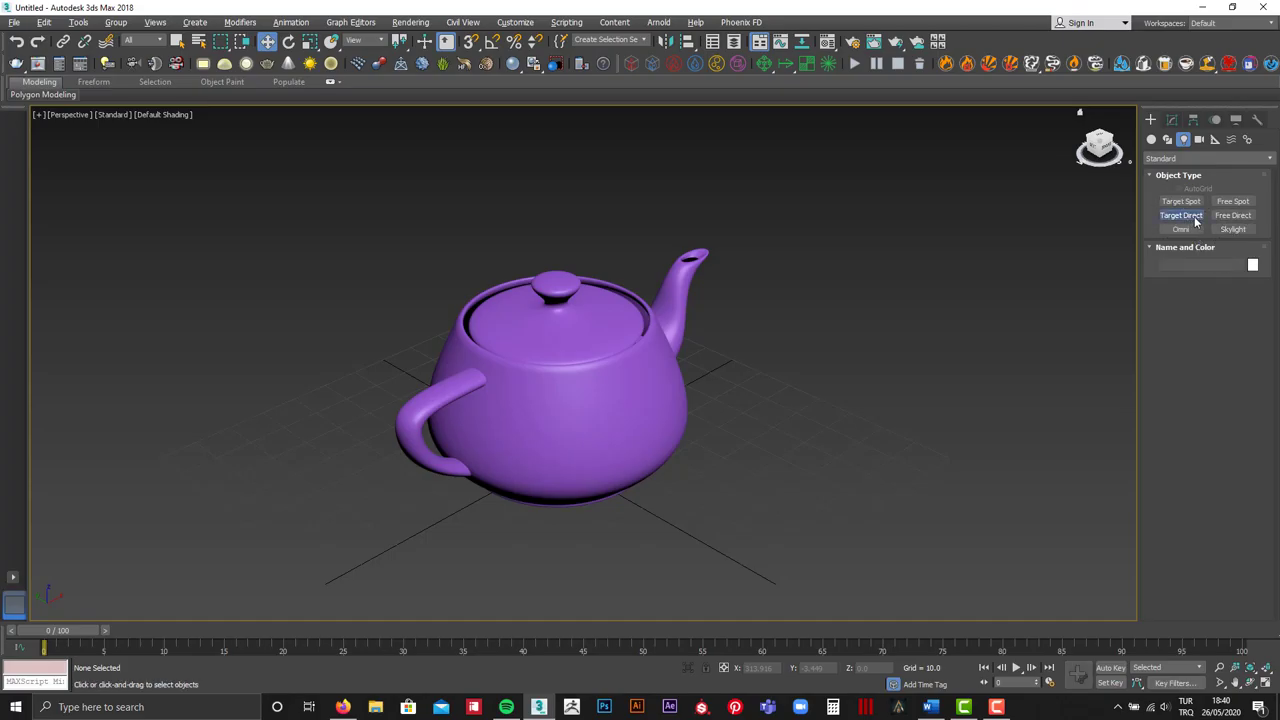
pyautogui.rightClick(1110, 305)
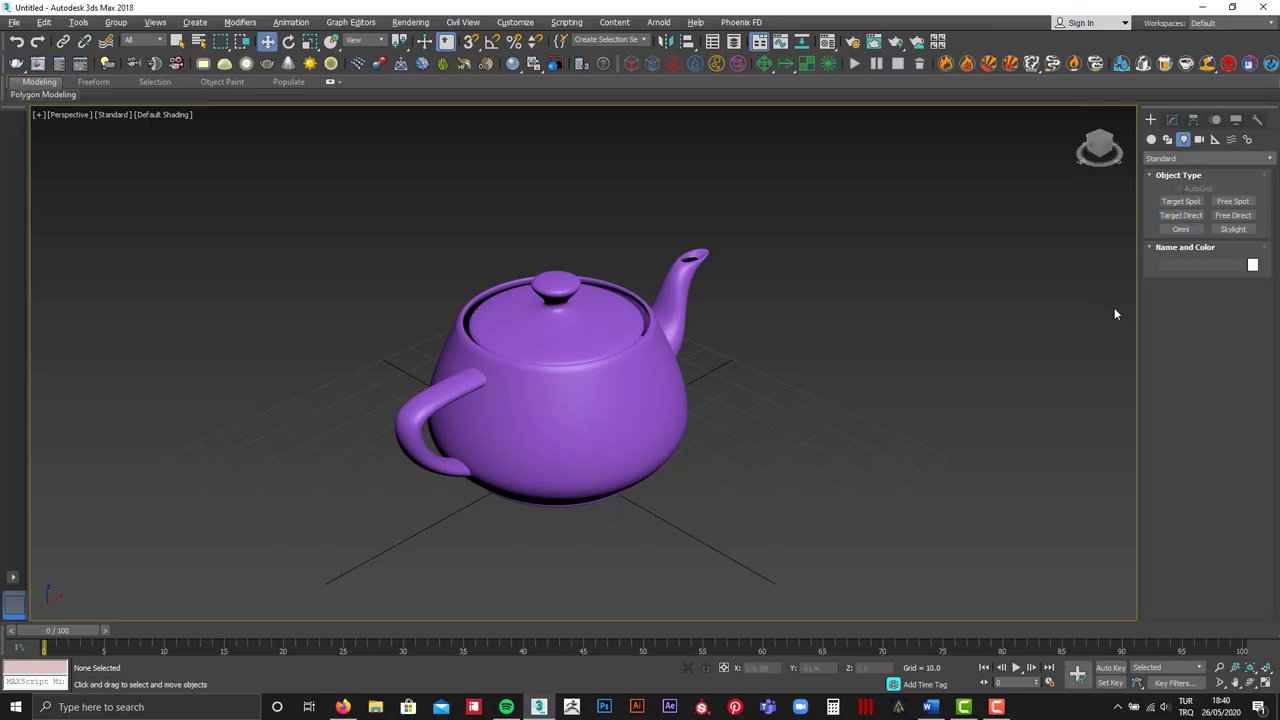
# Create a Target Spot to the right of the teapot and pull its target toward it
pyautogui.click(1184, 203)
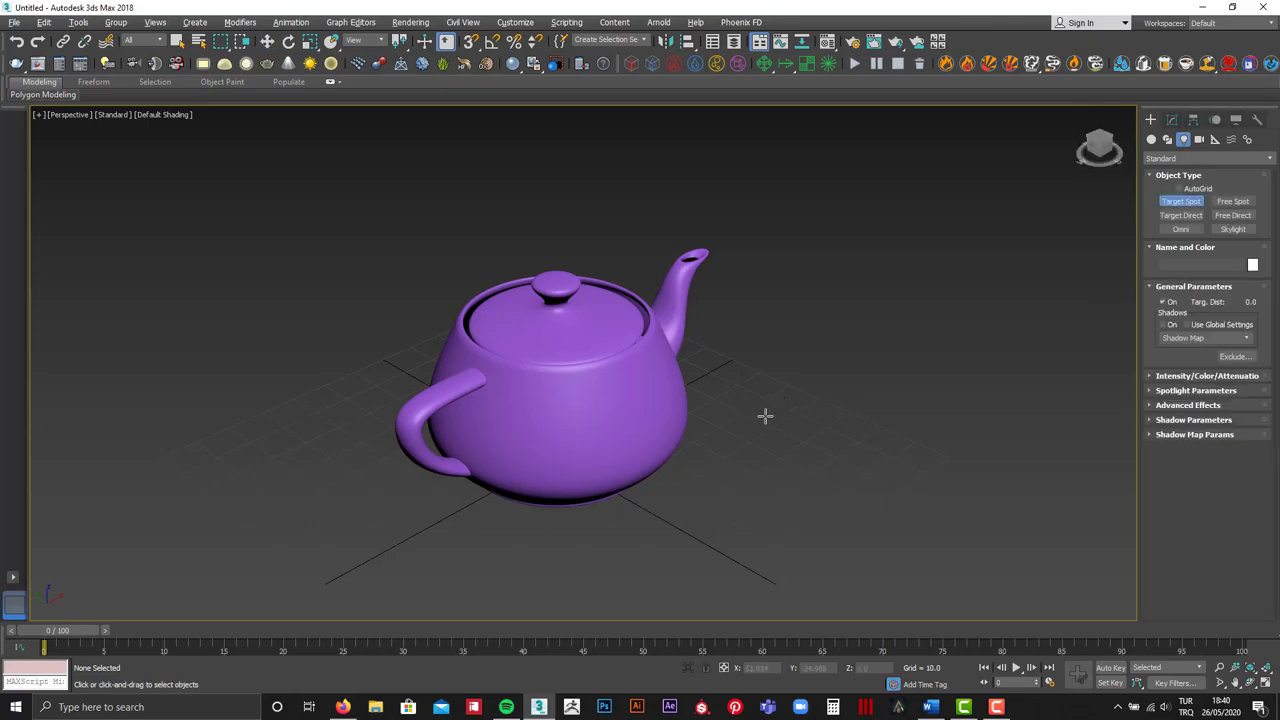
pyautogui.moveTo(830, 335); pyautogui.dragTo(951, 220)
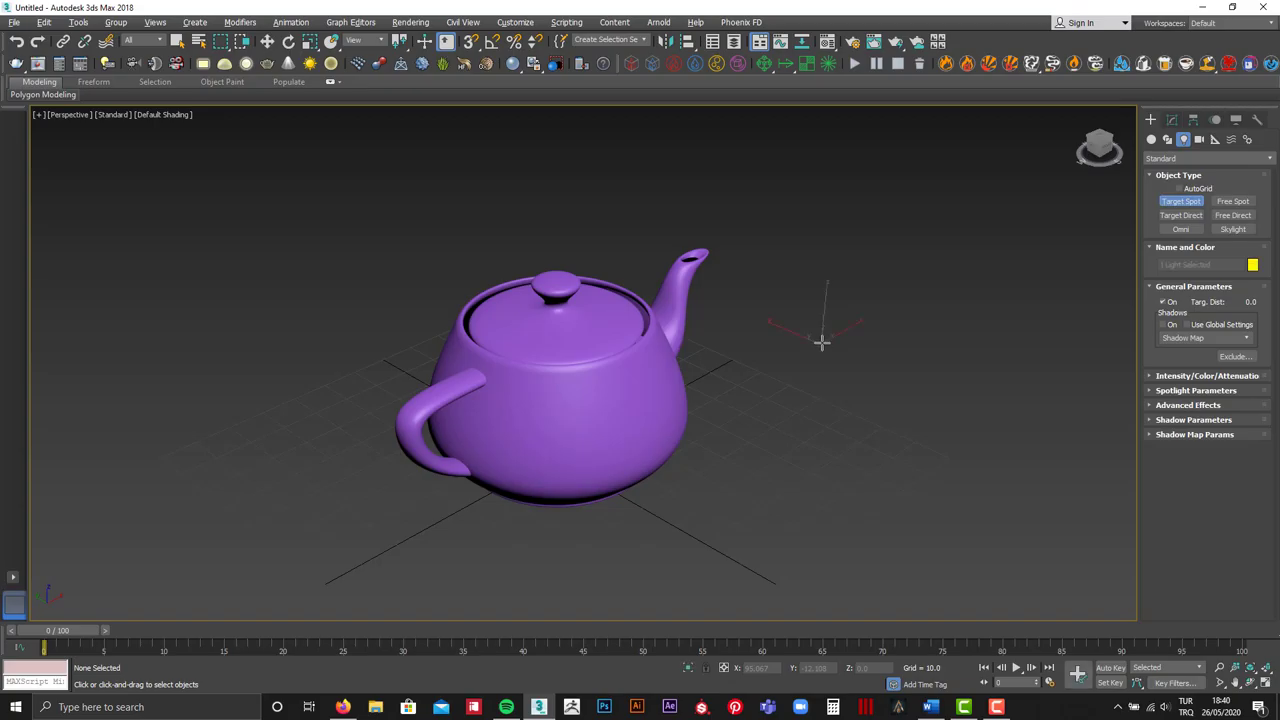
pyautogui.rightClick(996, 210)
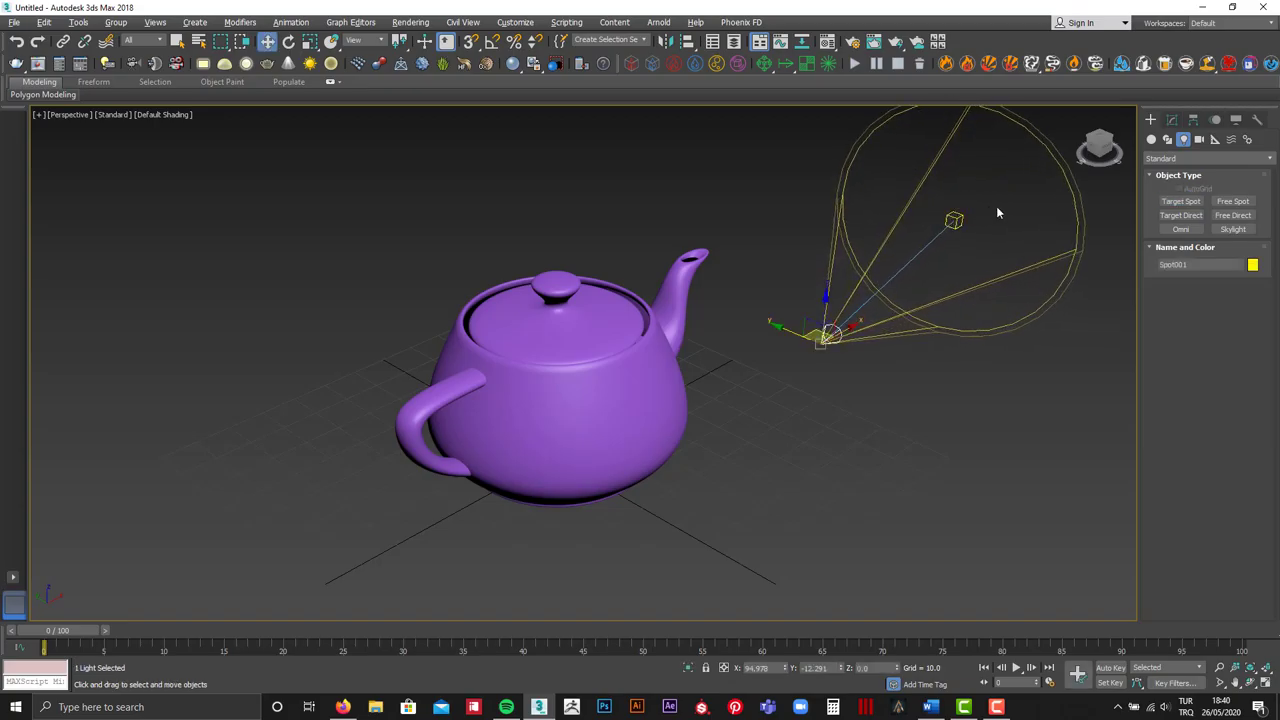
pyautogui.click(954, 220)
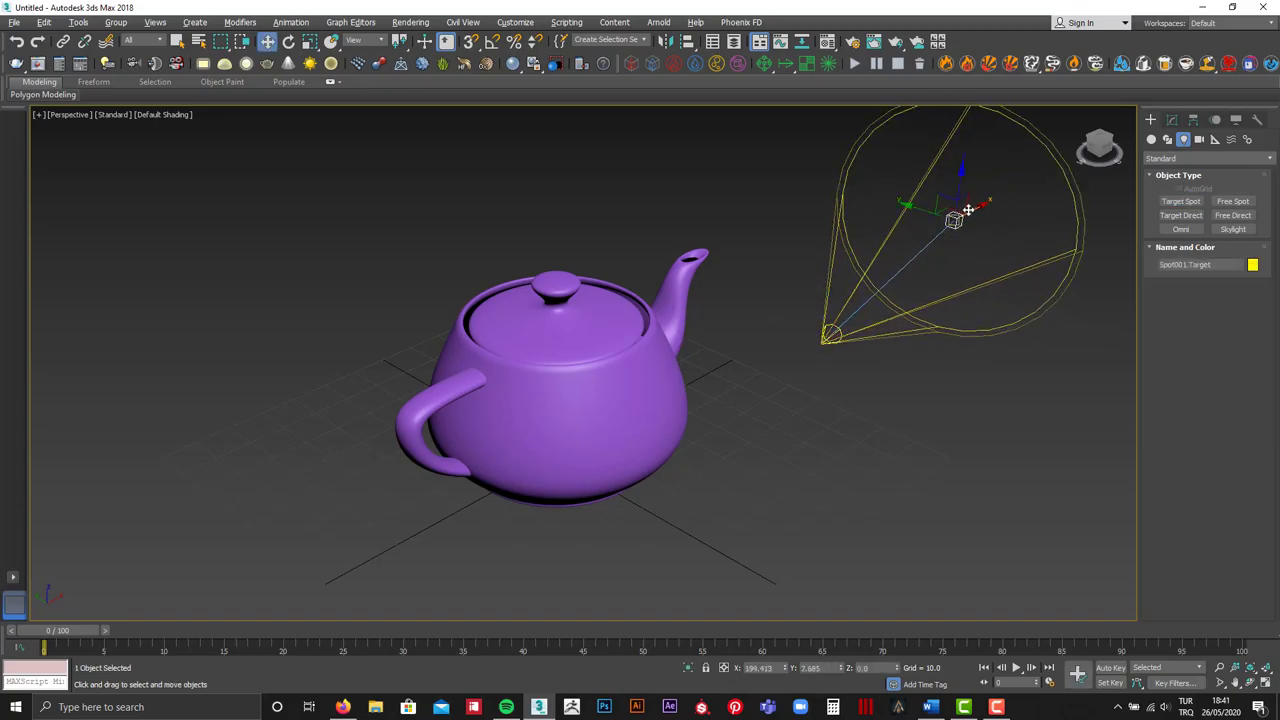
pyautogui.moveTo(972, 212); pyautogui.dragTo(760, 320)
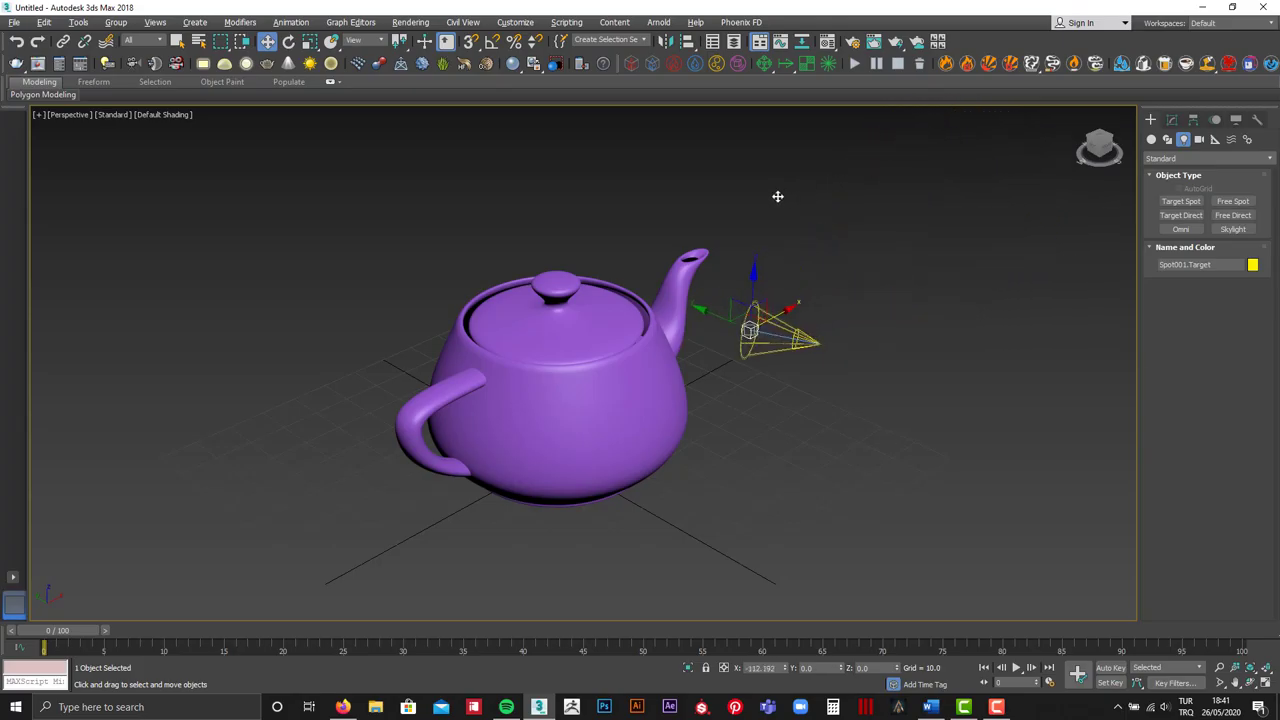
pyautogui.moveTo(777, 197)
pyautogui.mouseDown(button='middle')
pyautogui.moveTo(857, 280)
pyautogui.moveTo(897, 258)
pyautogui.mouseUp(button='middle')
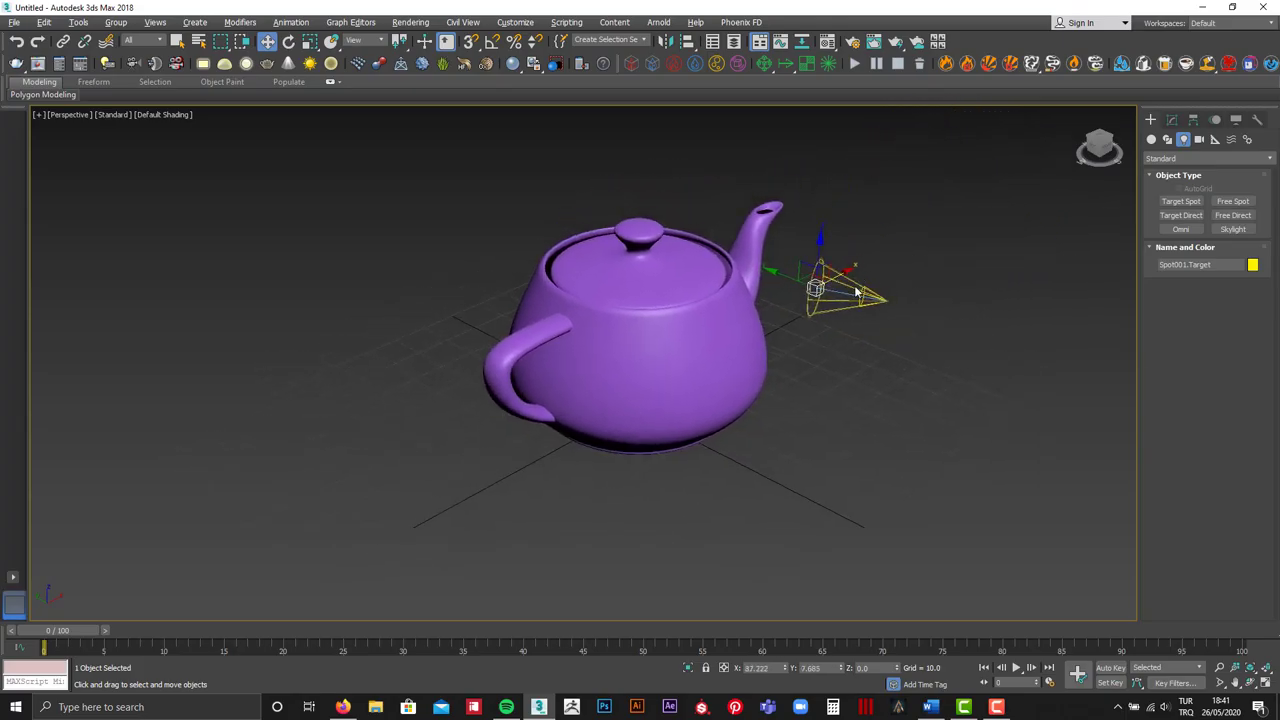
# Raise Spot001 above the scene, re-aim its target, and start aligning it to the teapot
pyautogui.moveTo(900, 290); pyautogui.dragTo(1010, 224)
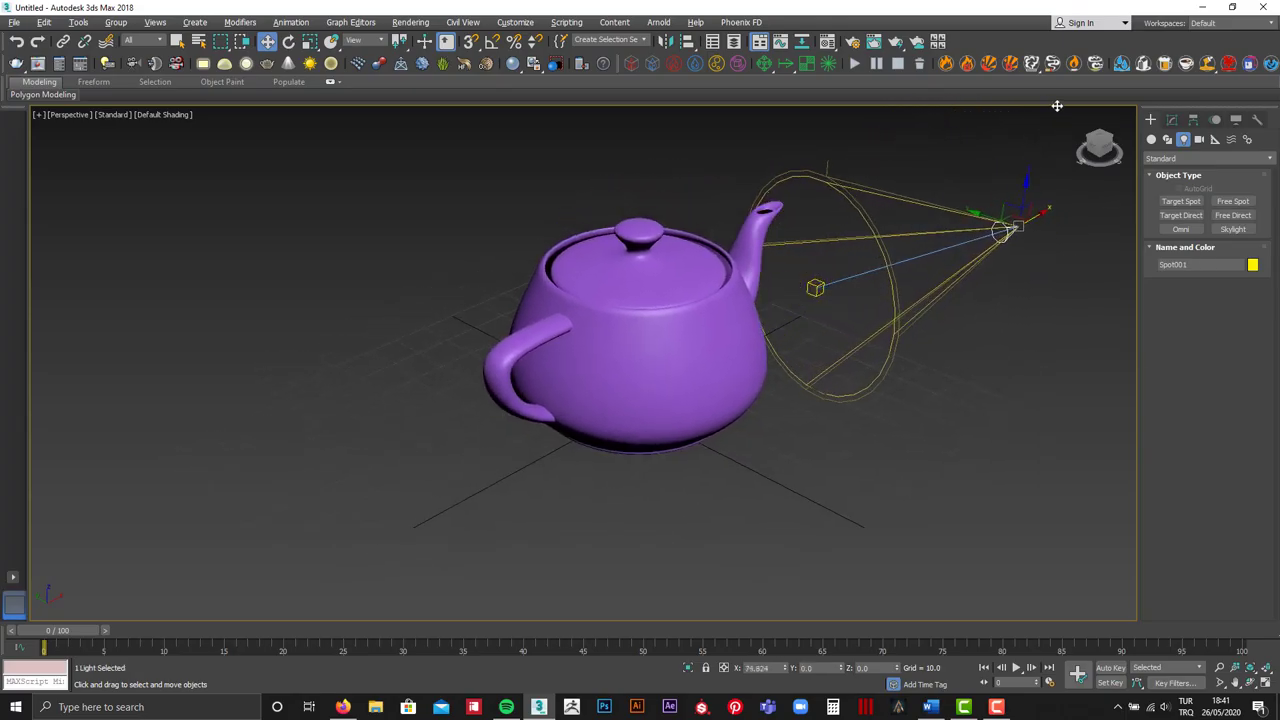
pyautogui.click(815, 289)
pyautogui.moveTo(790, 283)
pyautogui.mouseDown()
pyautogui.moveTo(818, 275)
pyautogui.moveTo(840, 220)
pyautogui.mouseUp()
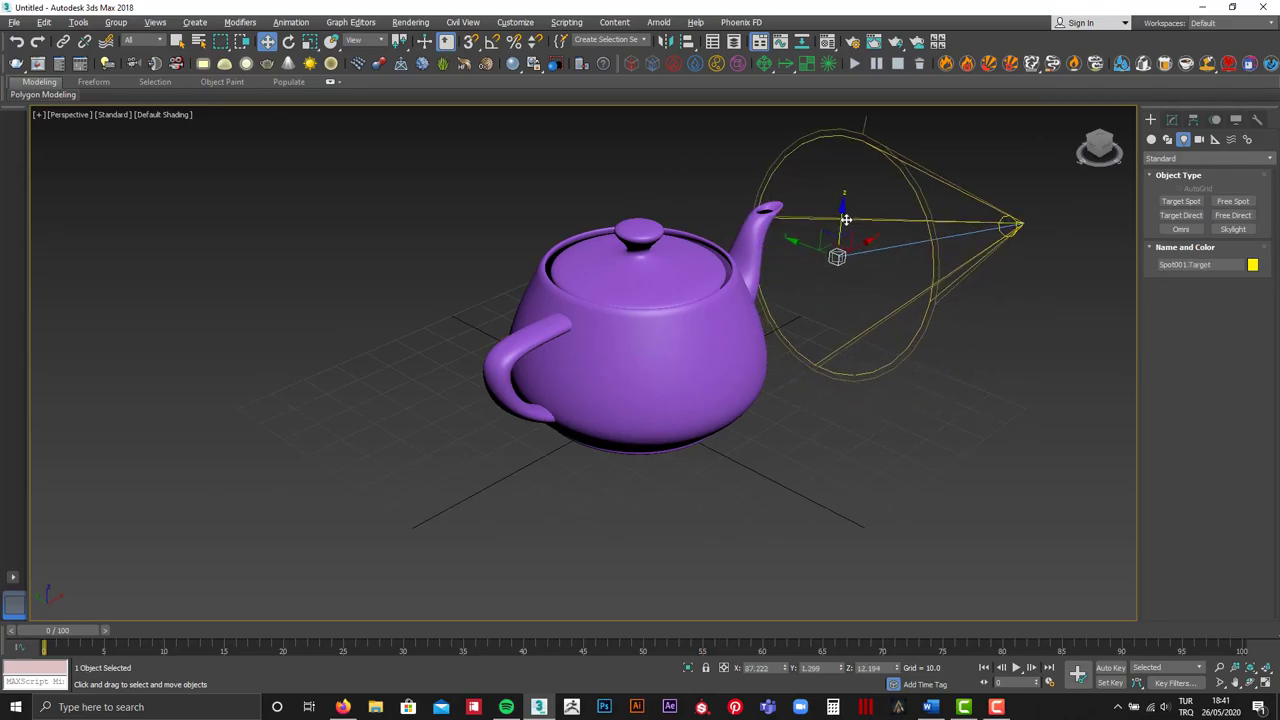
pyautogui.scroll(-2, 1005, 205)
pyautogui.scroll(-2, 900, 233)
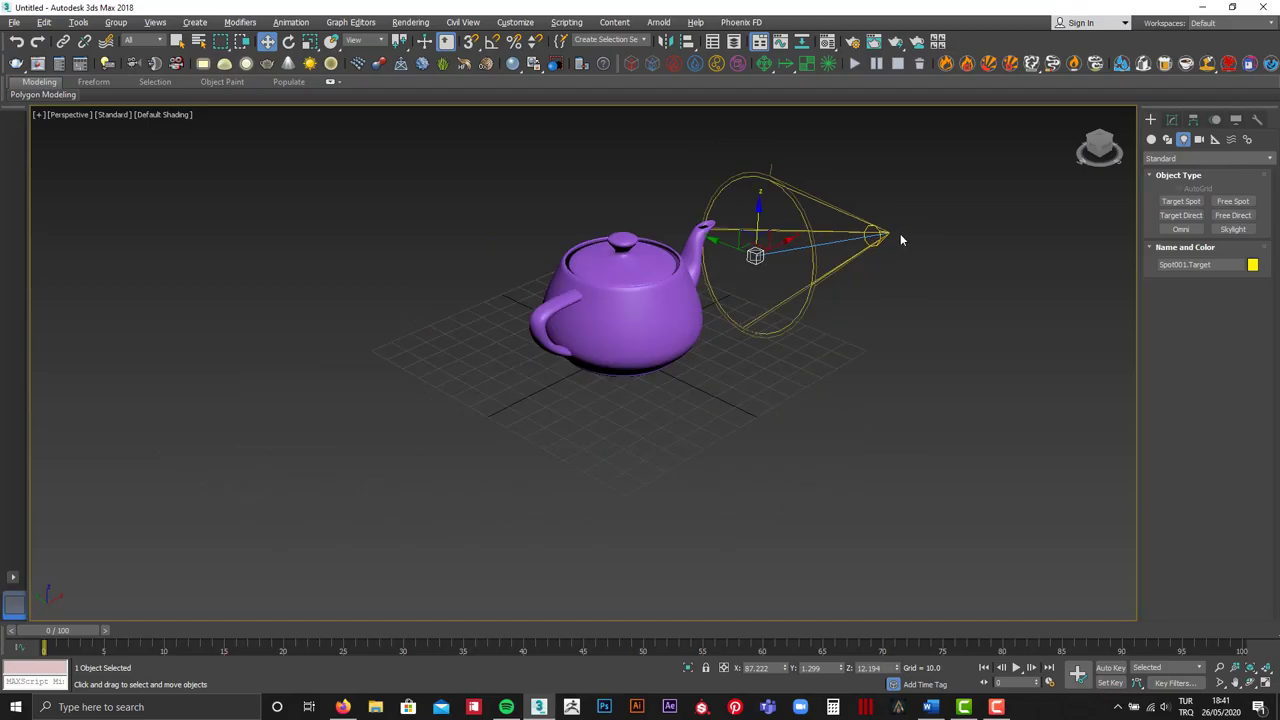
pyautogui.click(884, 235)
pyautogui.scroll(-3, 860, 350)
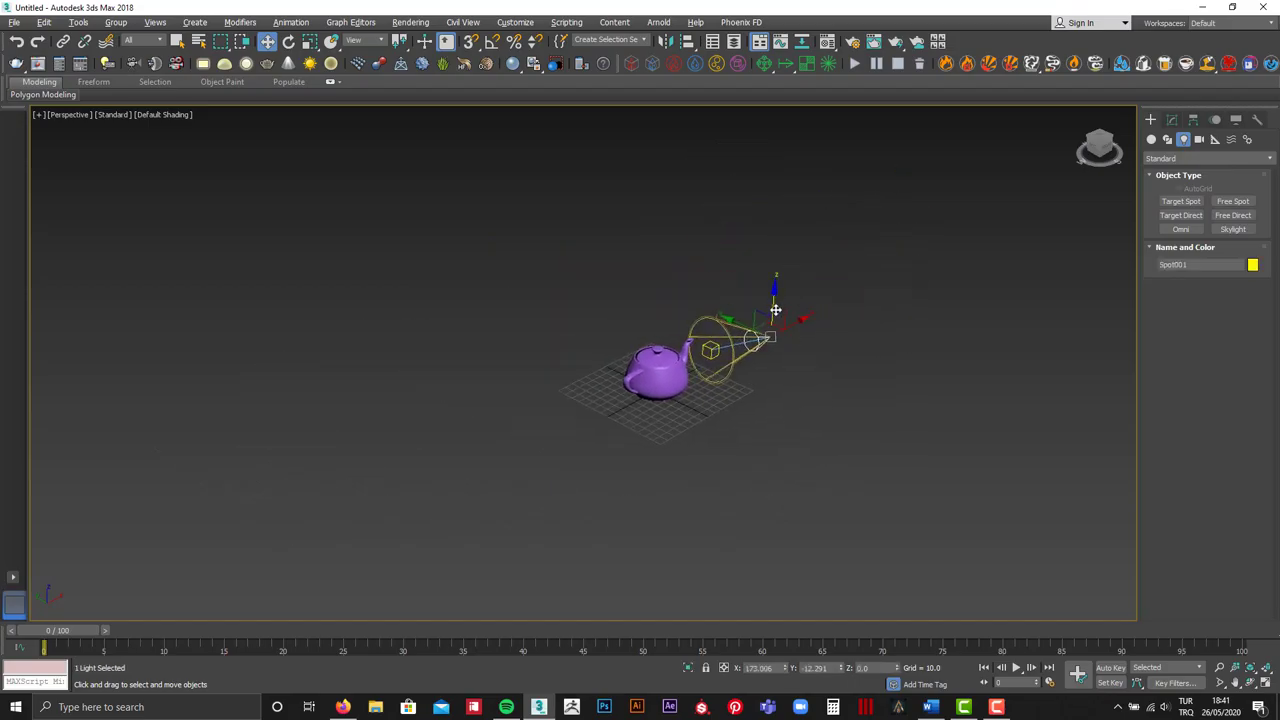
pyautogui.moveTo(774, 303)
pyautogui.mouseDown()
pyautogui.moveTo(772, 232)
pyautogui.moveTo(740, 262)
pyautogui.mouseUp()
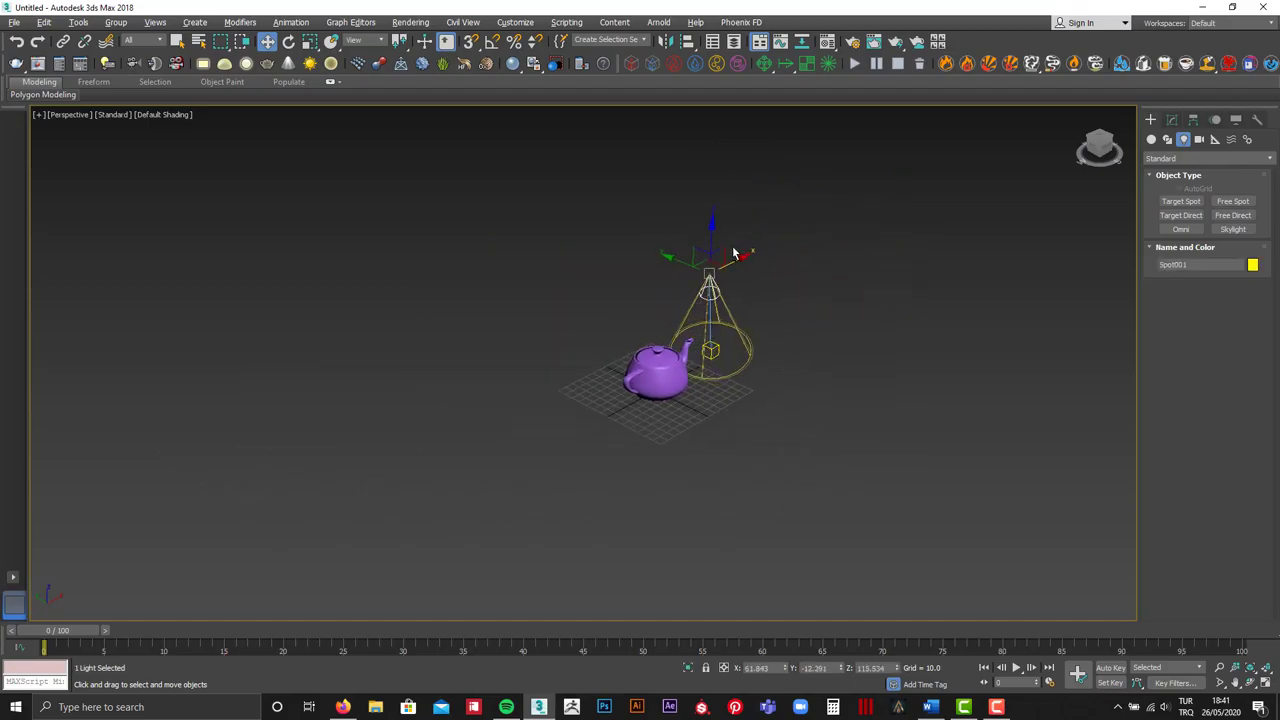
pyautogui.click(660, 360)
pyautogui.moveTo(600, 223); pyautogui.dragTo(494, 217)
# Align Spot001 centred on the teapot in X/Y/Z, then its Z minimum to the teapot's maximum
pyautogui.click(512, 261)
pyautogui.click(563, 261)
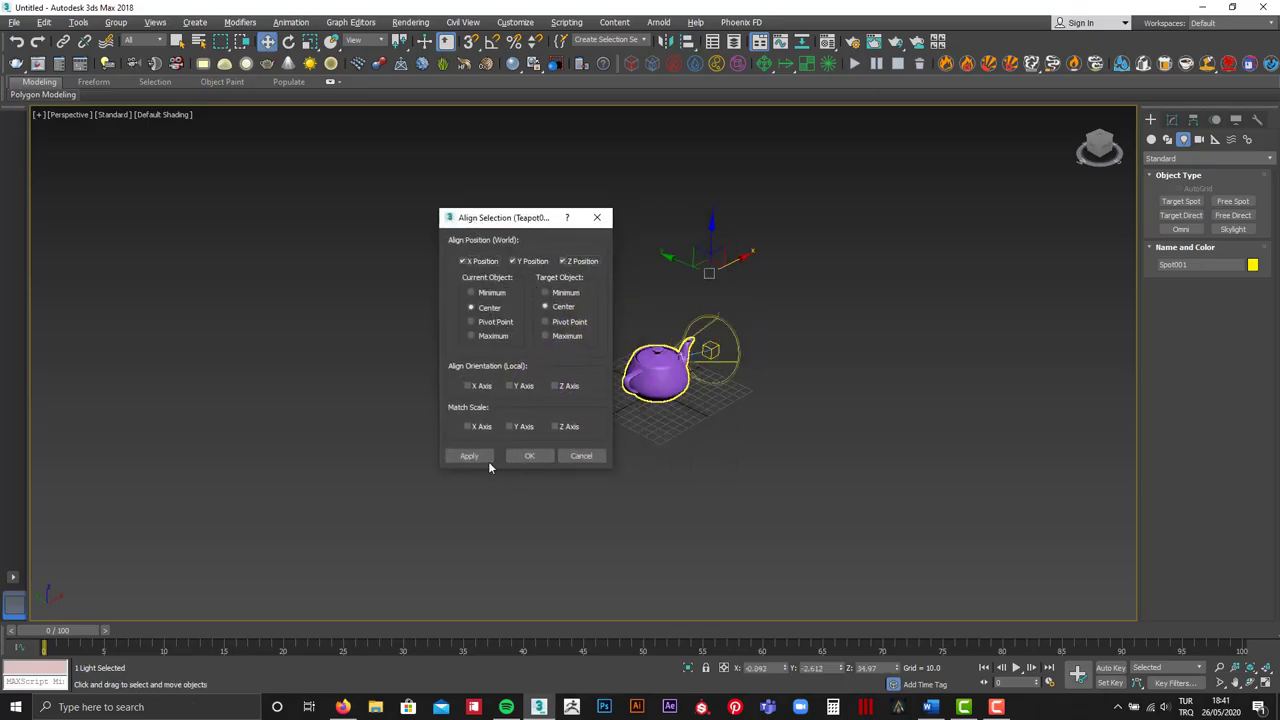
pyautogui.click(486, 457)
pyautogui.click(563, 261)
pyautogui.click(492, 292)
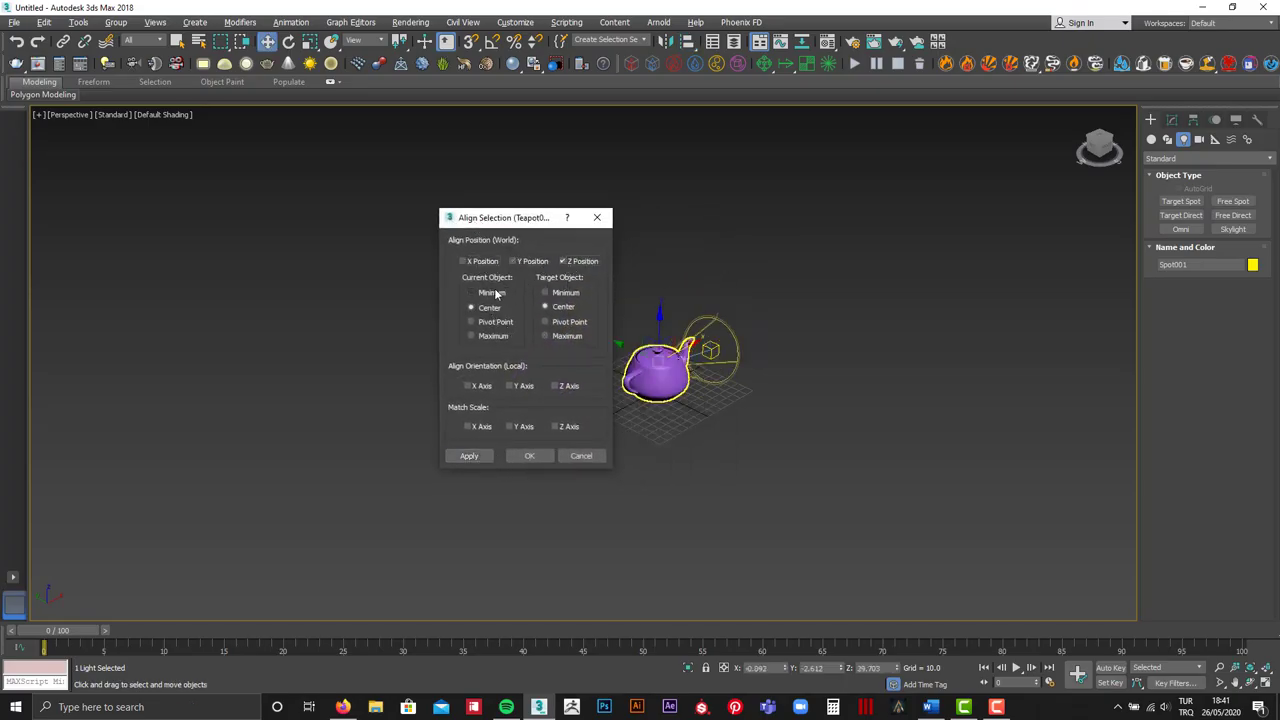
pyautogui.click(562, 336)
pyautogui.click(529, 456)
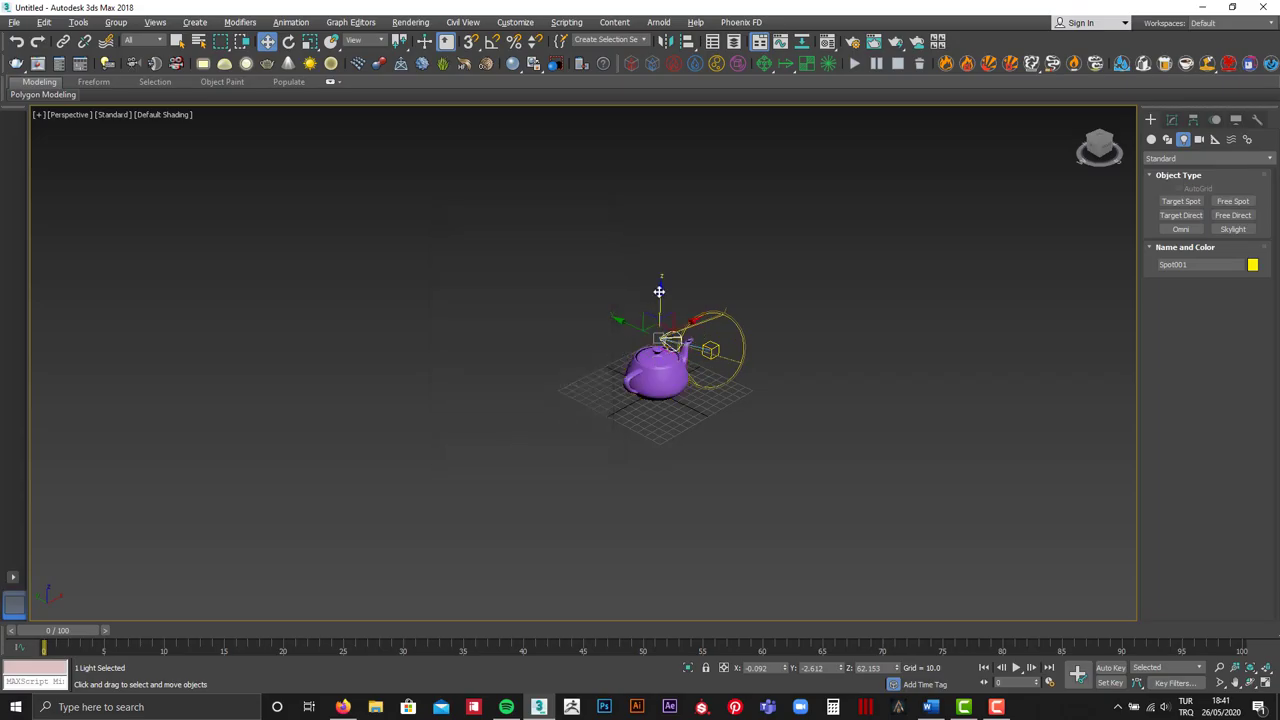
# Raise the spotlight higher and move Spot001.Target onto the teapot's centre
pyautogui.moveTo(659, 291); pyautogui.dragTo(659, 129)
pyautogui.click(721, 353)
pyautogui.click(720, 352)
pyautogui.click(710, 351)
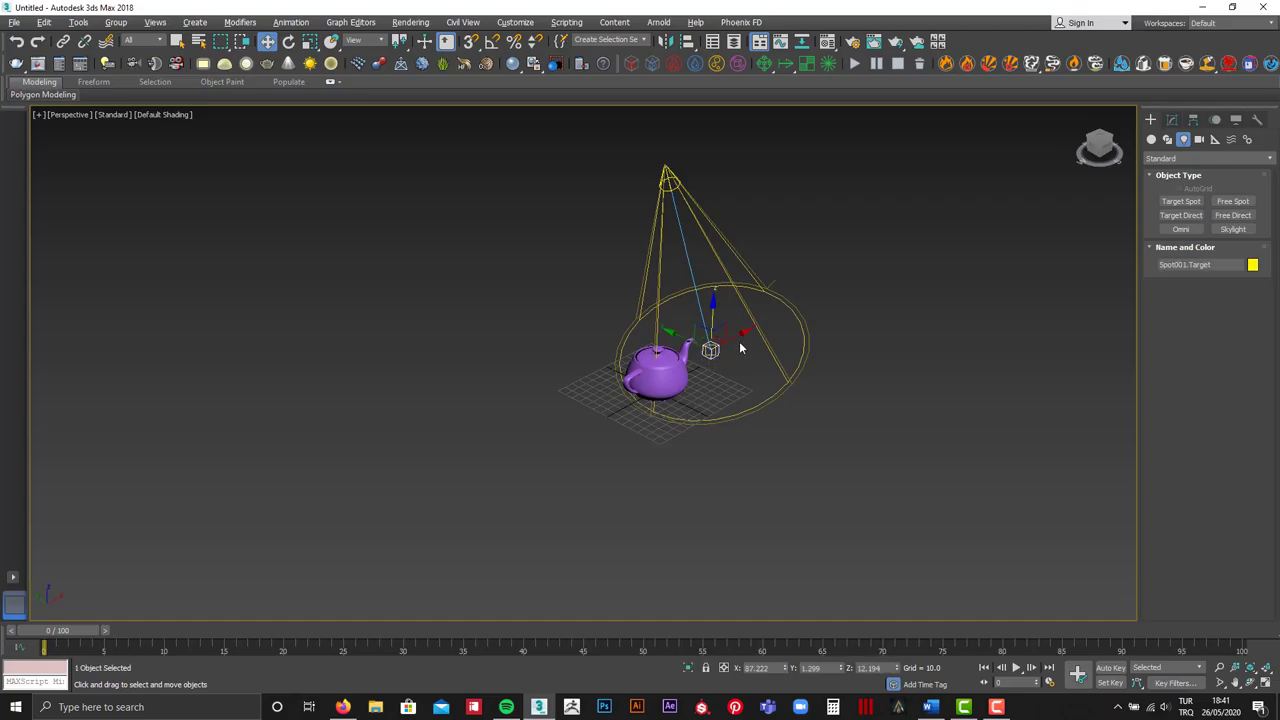
pyautogui.moveTo(740, 346); pyautogui.dragTo(748, 377)
pyautogui.moveTo(748, 377)
pyautogui.keyDown('alt'); pyautogui.mouseDown(button='middle')
pyautogui.moveTo(847, 316)
pyautogui.moveTo(740, 377)
pyautogui.mouseUp(button='middle'); pyautogui.keyUp('alt')
pyautogui.scroll(2, 740, 377)
pyautogui.scroll(2, 715, 403)
pyautogui.scroll(-1, 715, 403)
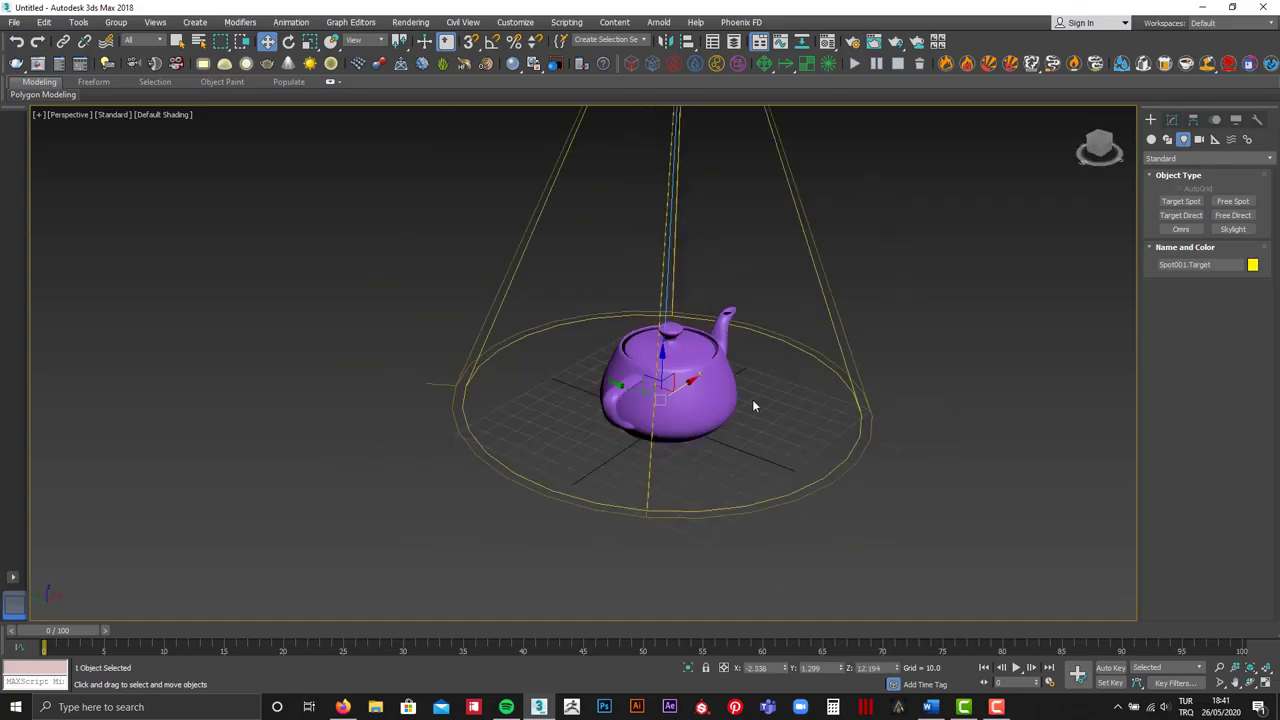
pyautogui.scroll(-2, 752, 399)
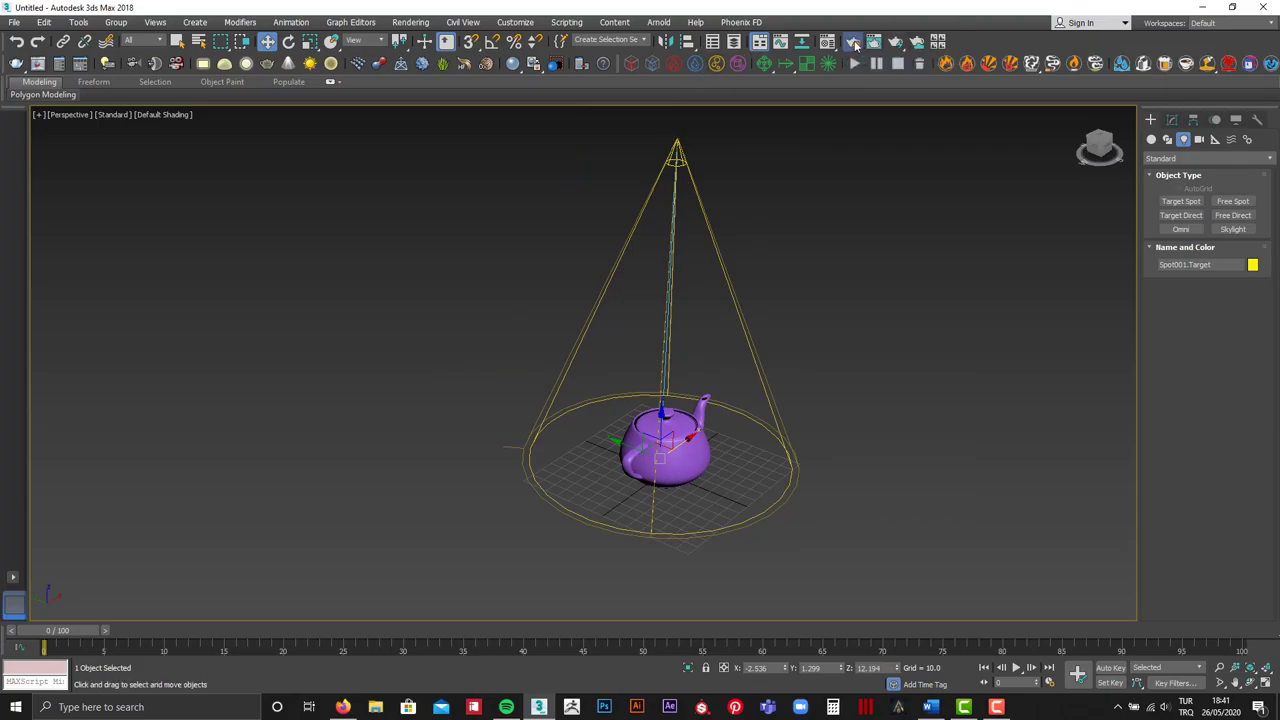
# Set the output size to 1920 × 1080 in Render Setup and render the teapot
pyautogui.click(853, 43)
pyautogui.click(1060, 158)
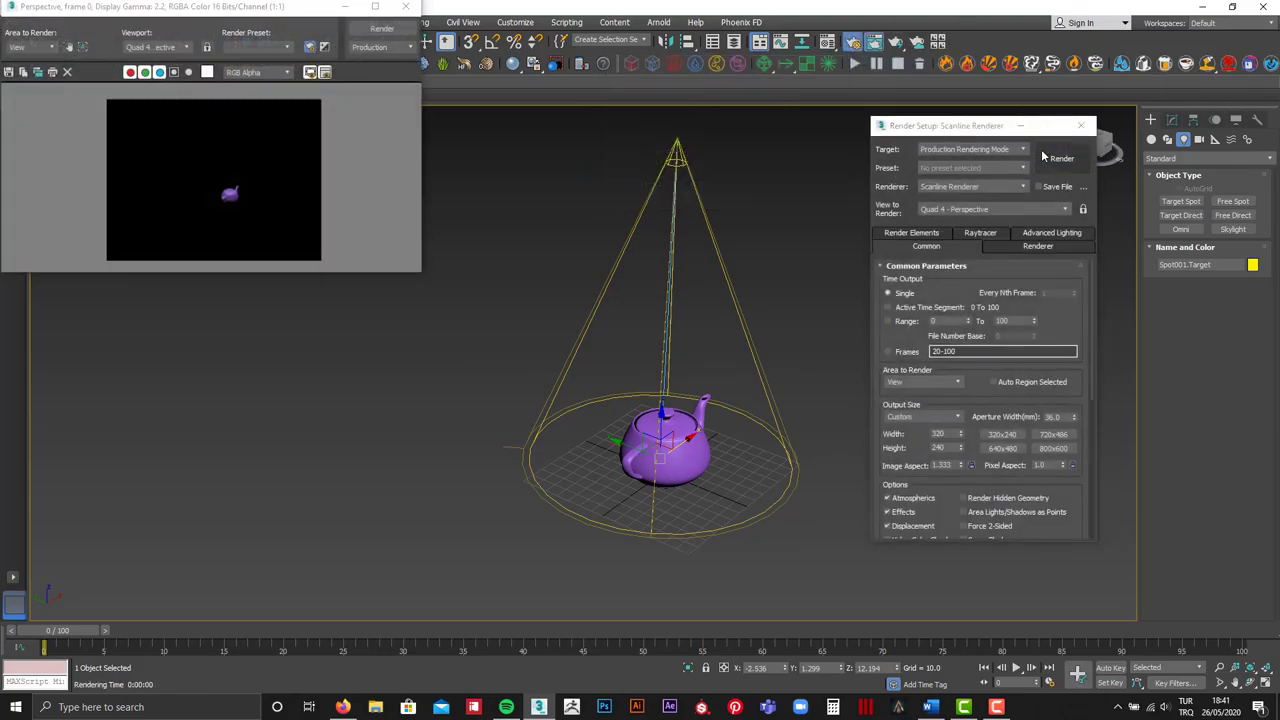
pyautogui.click(405, 6)
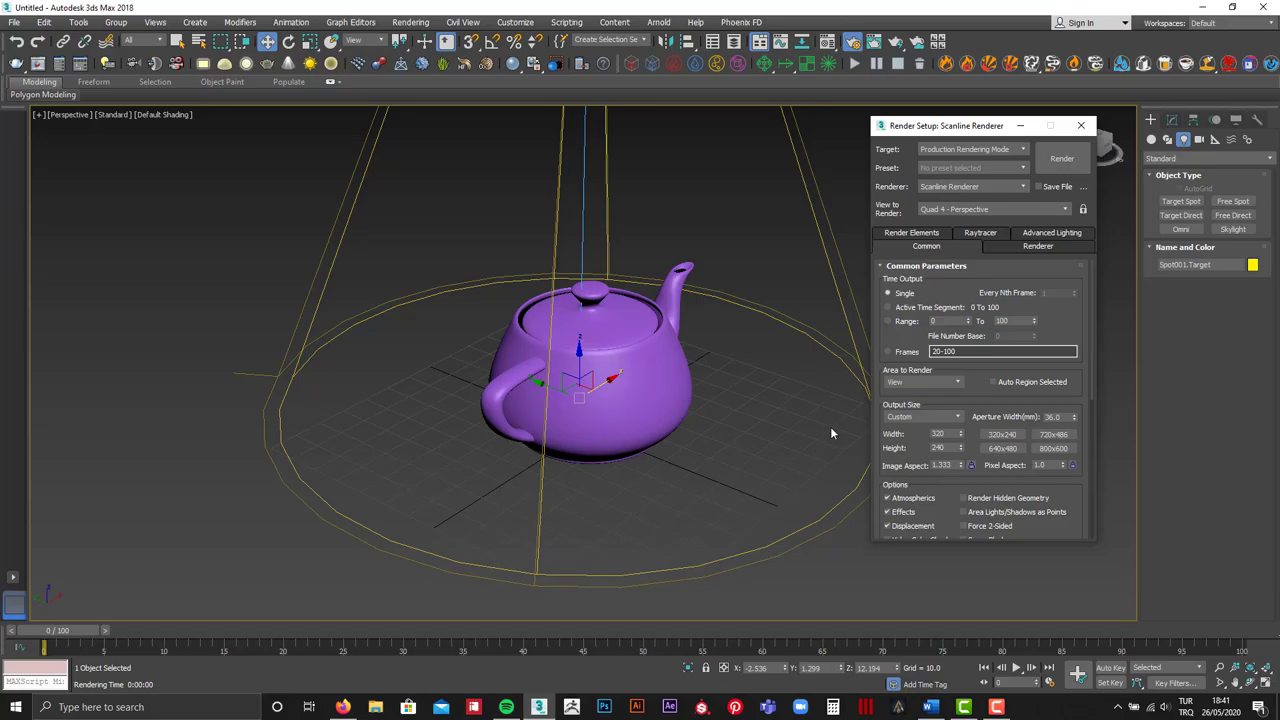
pyautogui.doubleClick(938, 434)
pyautogui.press('Tab')
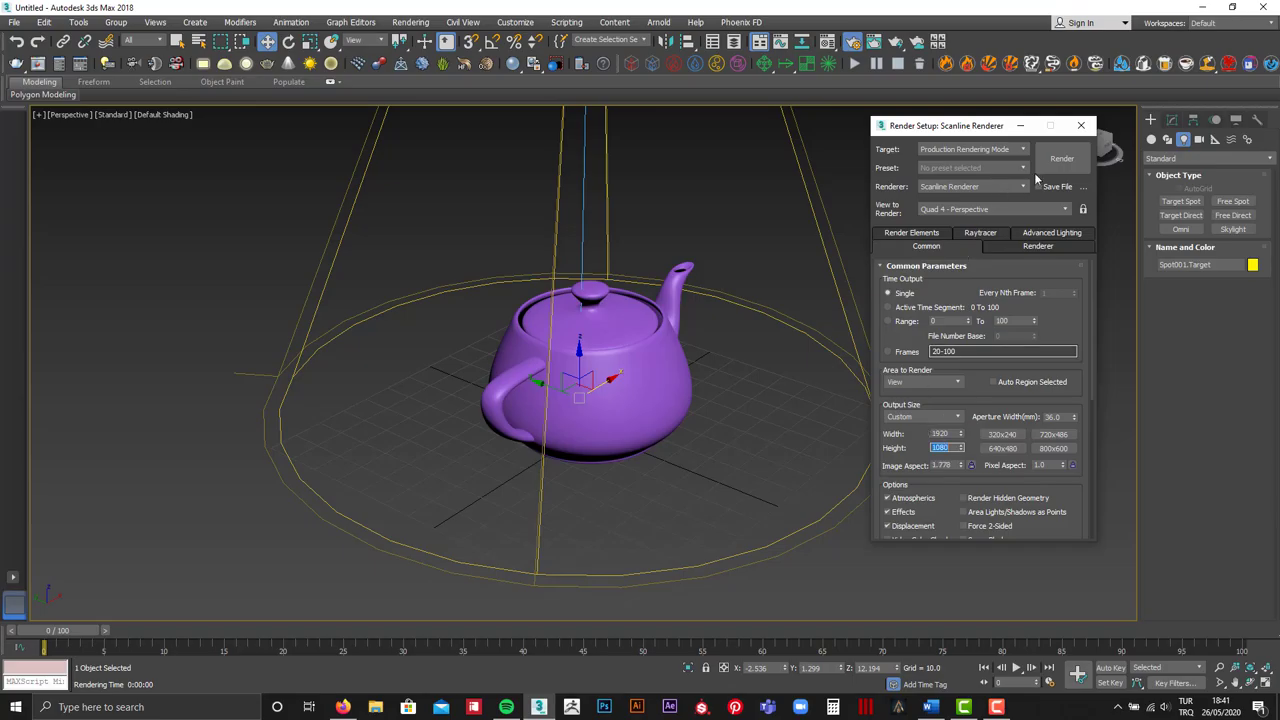
pyautogui.click(1062, 158)
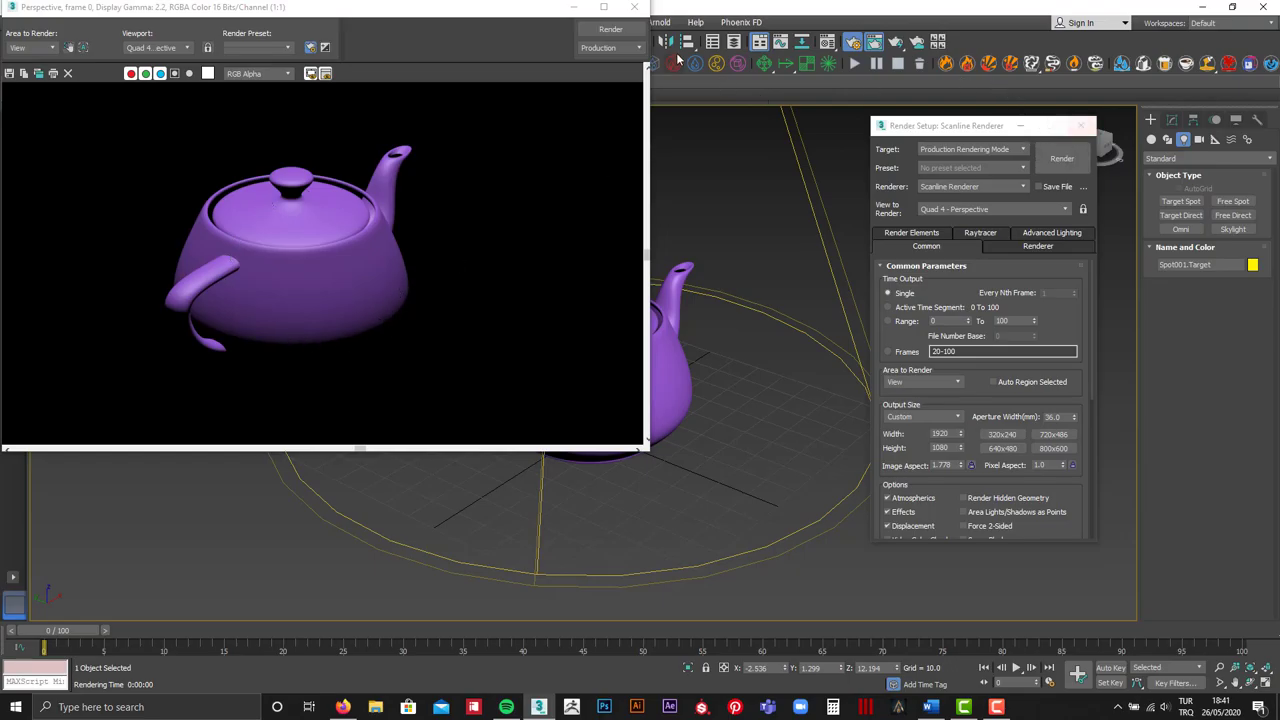
# Close Render Setup, select the spotlight and show its parameters in Modify
pyautogui.click(1081, 126)
pyautogui.scroll(-5, 730, 287)
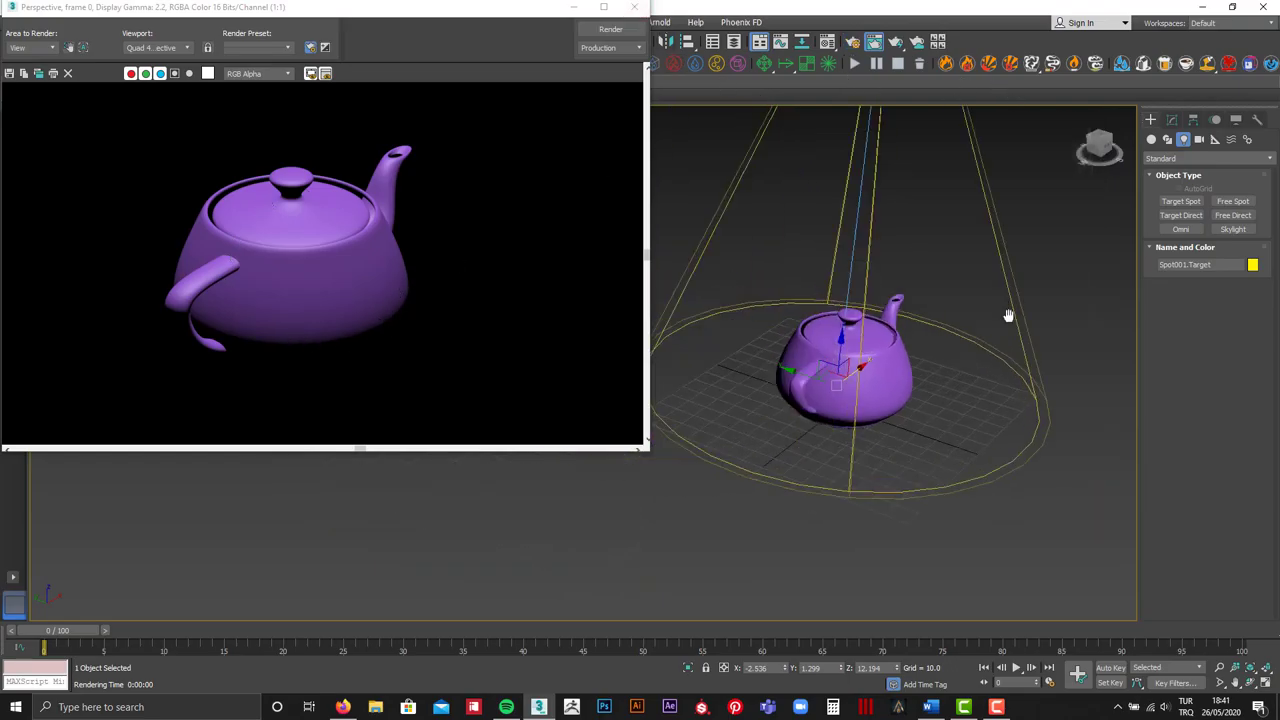
pyautogui.keyDown('alt'); pyautogui.moveTo(939, 383); pyautogui.dragTo(910, 180, button='middle'); pyautogui.keyUp('alt')
pyautogui.click(907, 160)
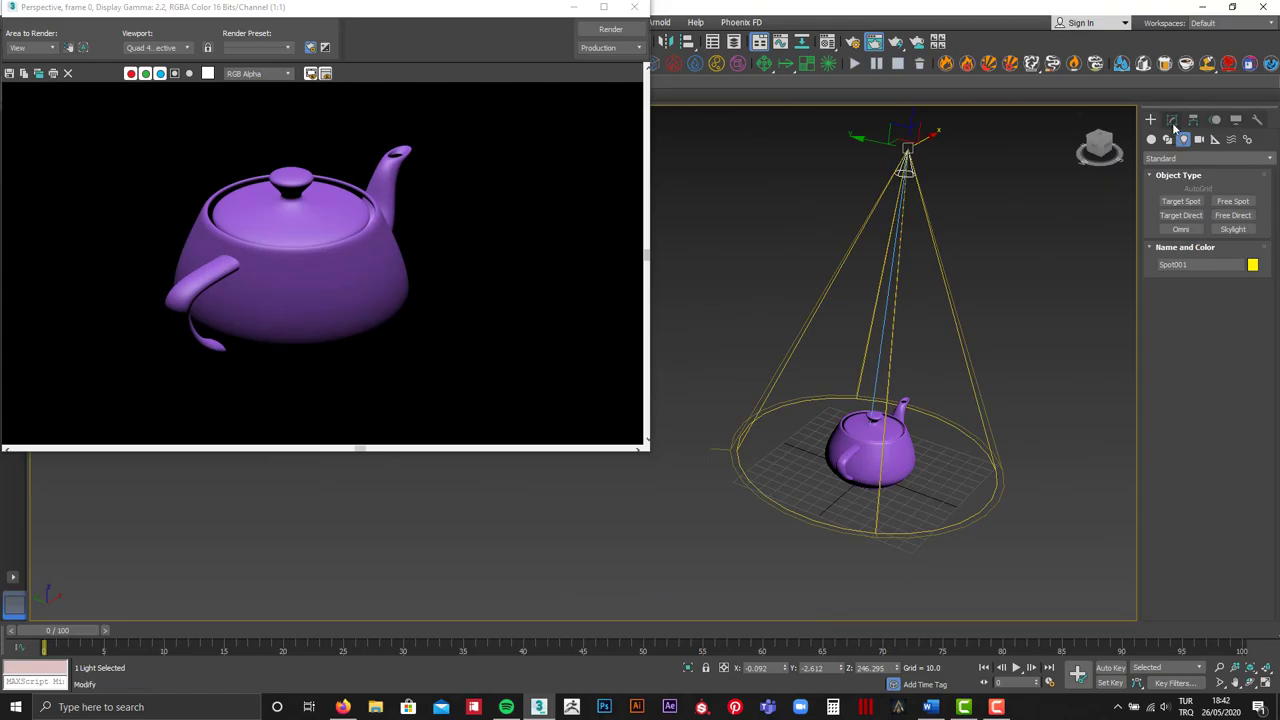
pyautogui.click(1172, 119)
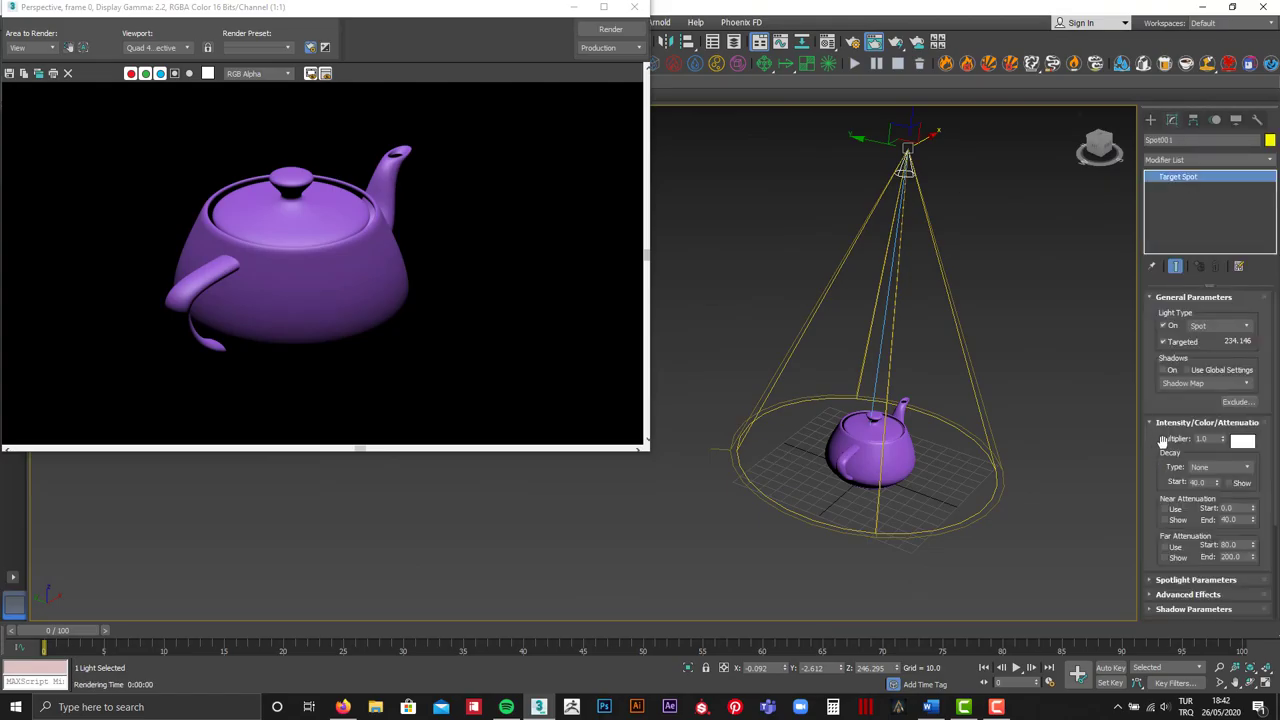
# Toggle Spot001 between free and targeted, leaving it a targeted spotlight
pyautogui.click(1164, 342)
pyautogui.click(1180, 342)
pyautogui.click(1177, 342)
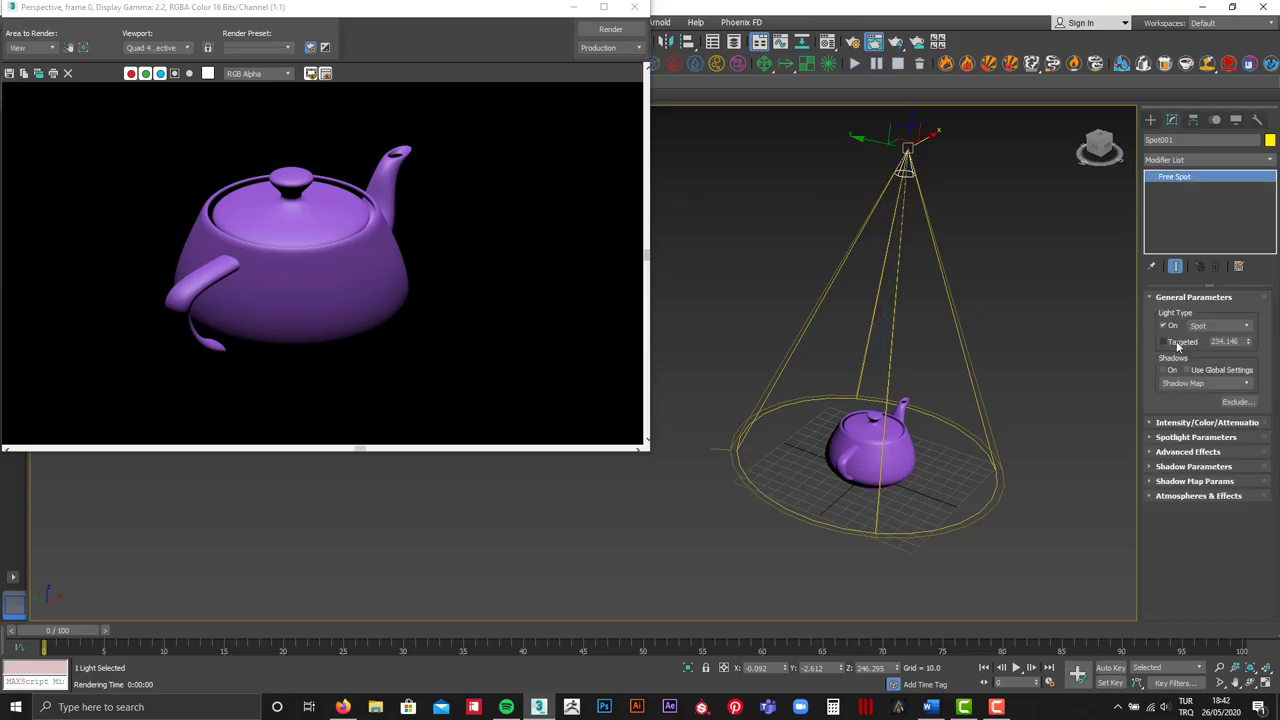
pyautogui.click(1179, 343)
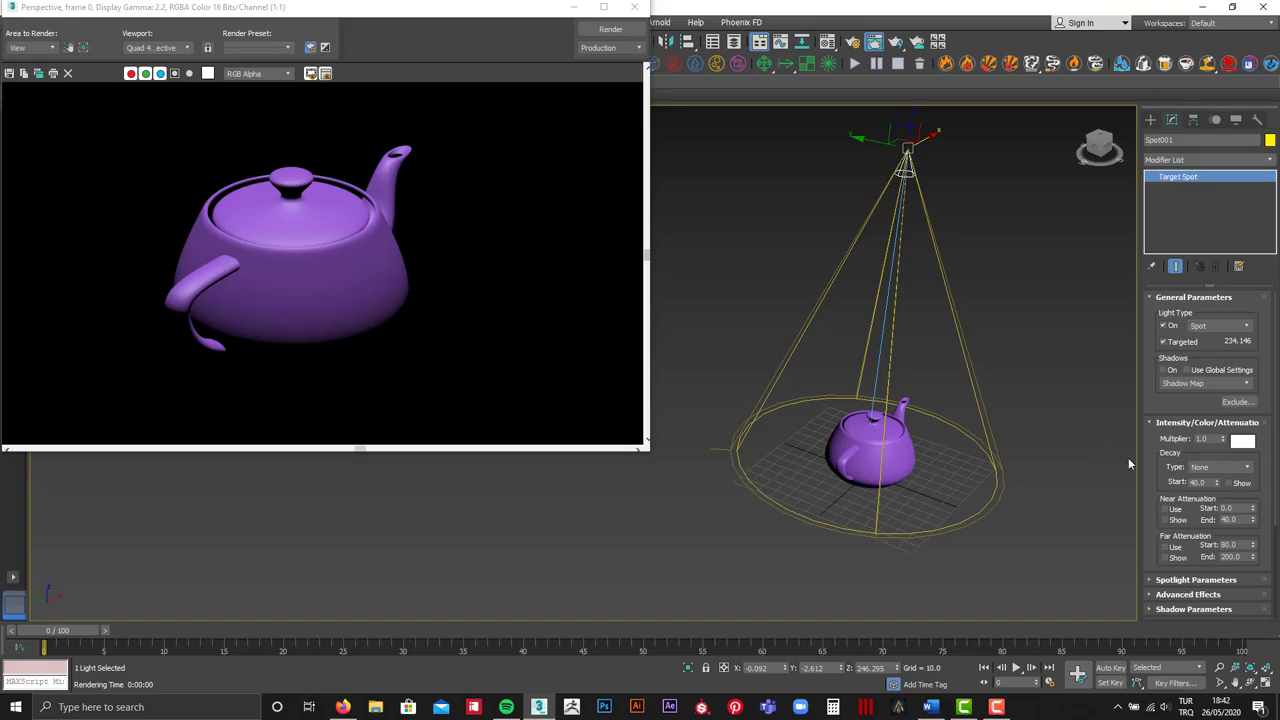
# Make the light colour pale yellow with a 2.0 multiplier, then re-render the scene
pyautogui.click(1241, 442)
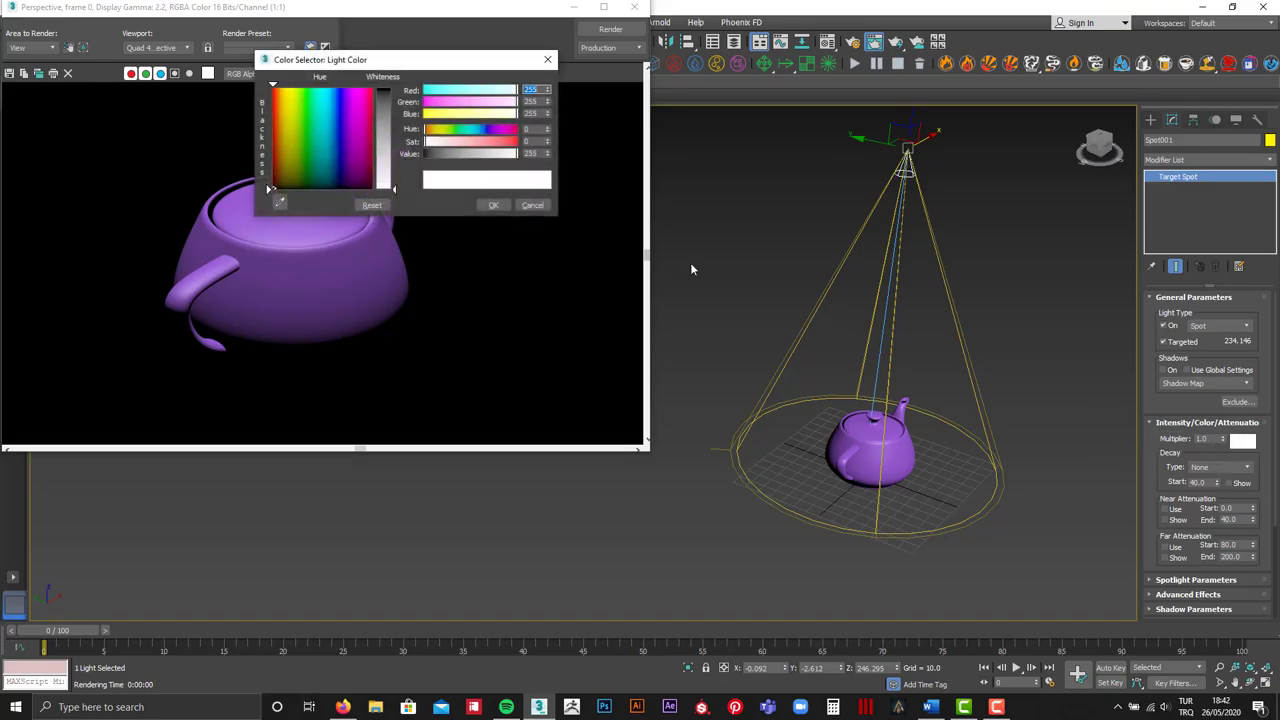
pyautogui.moveTo(512, 118); pyautogui.dragTo(507, 118)
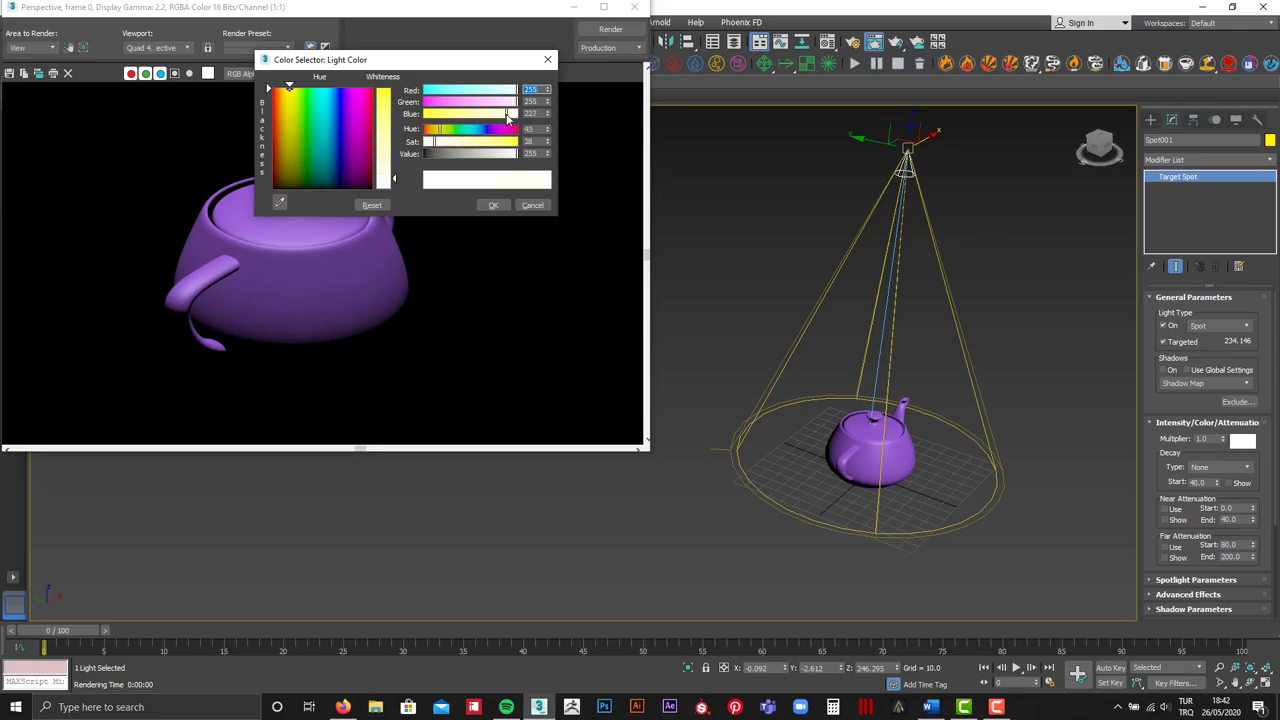
pyautogui.click(493, 205)
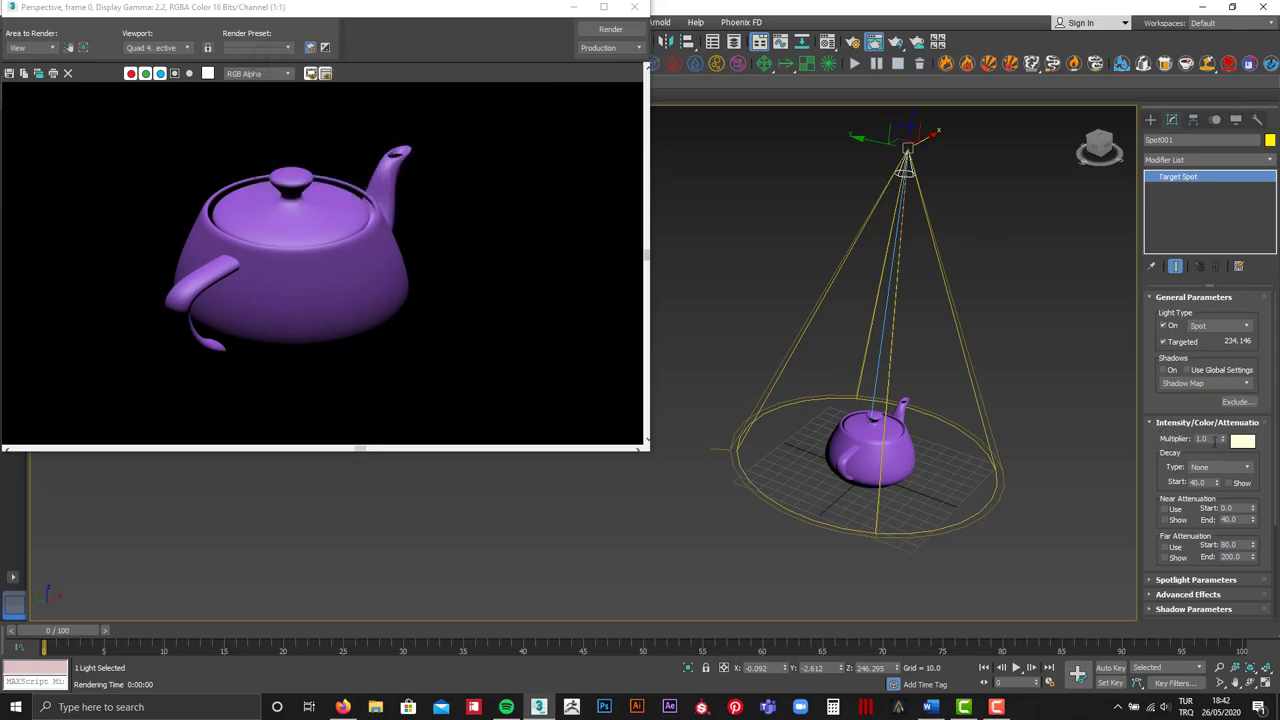
pyautogui.doubleClick(1199, 441)
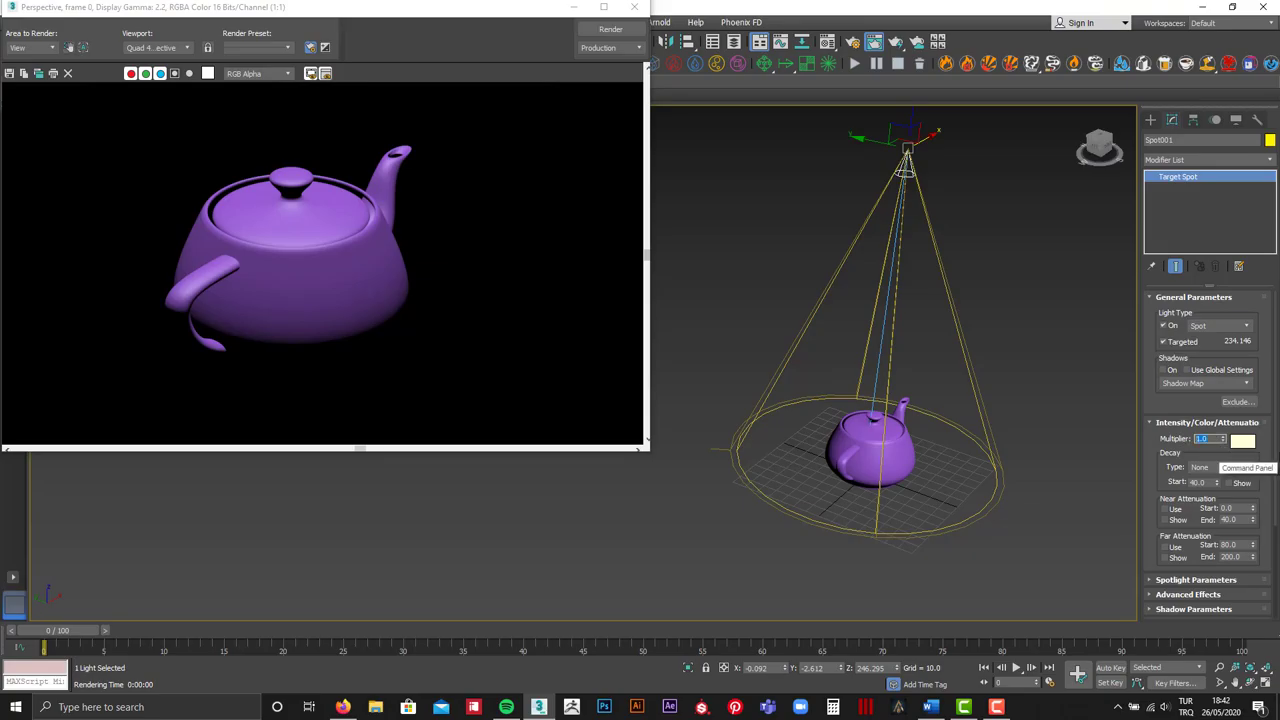
pyautogui.click(1044, 296)
pyautogui.click(610, 29)
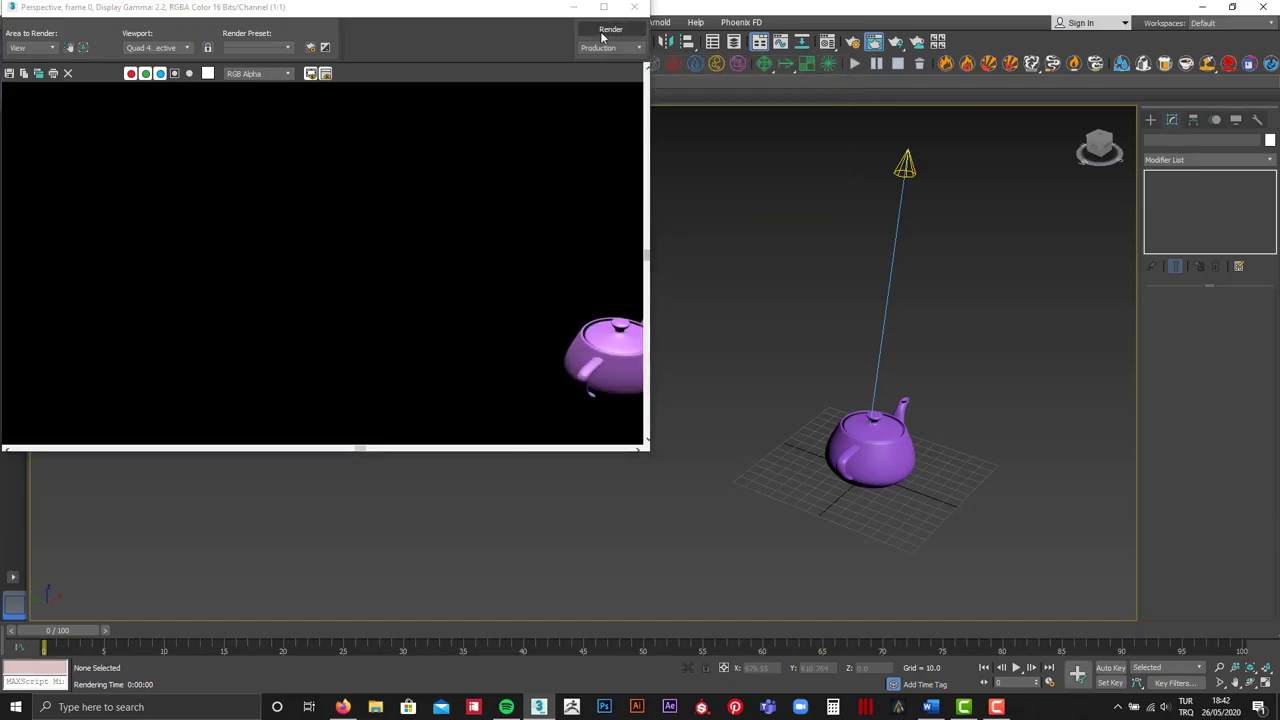
# Close the frame window, then select the teapot and frame it to fill the view
pyautogui.click(634, 7)
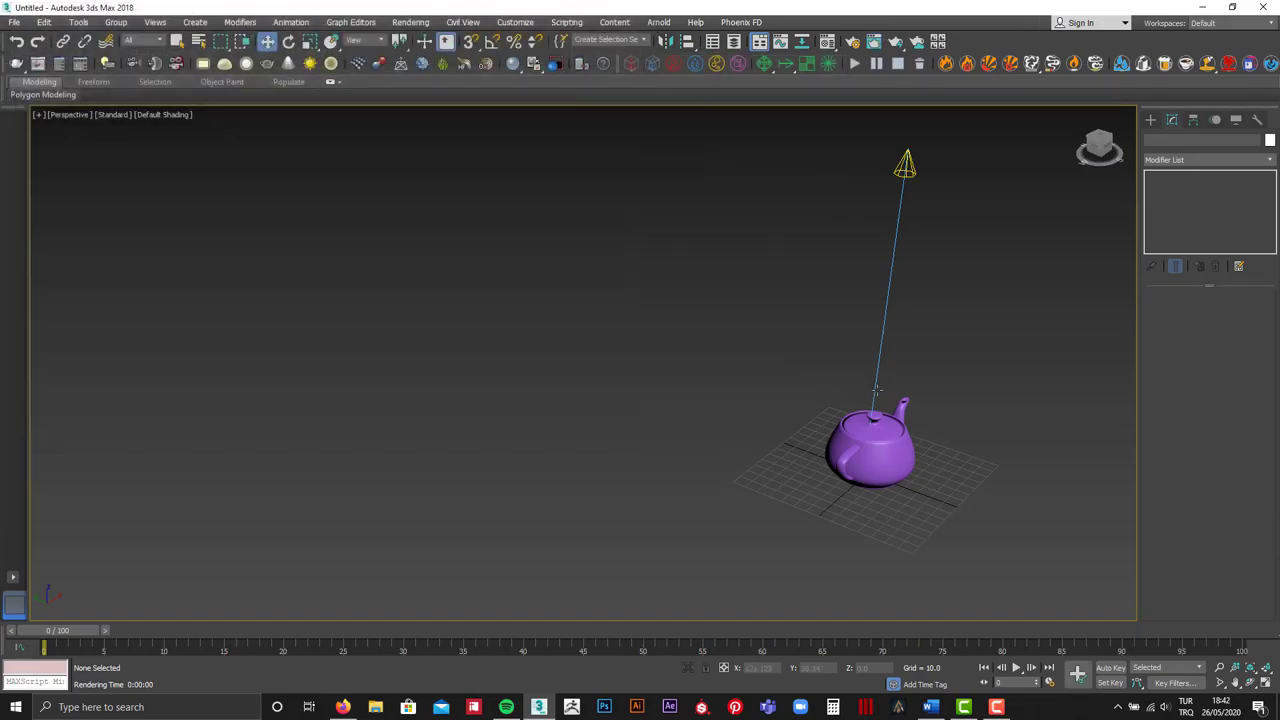
pyautogui.click(883, 452)
pyautogui.scroll(3, 743, 409)
pyautogui.scroll(5, 623, 343)
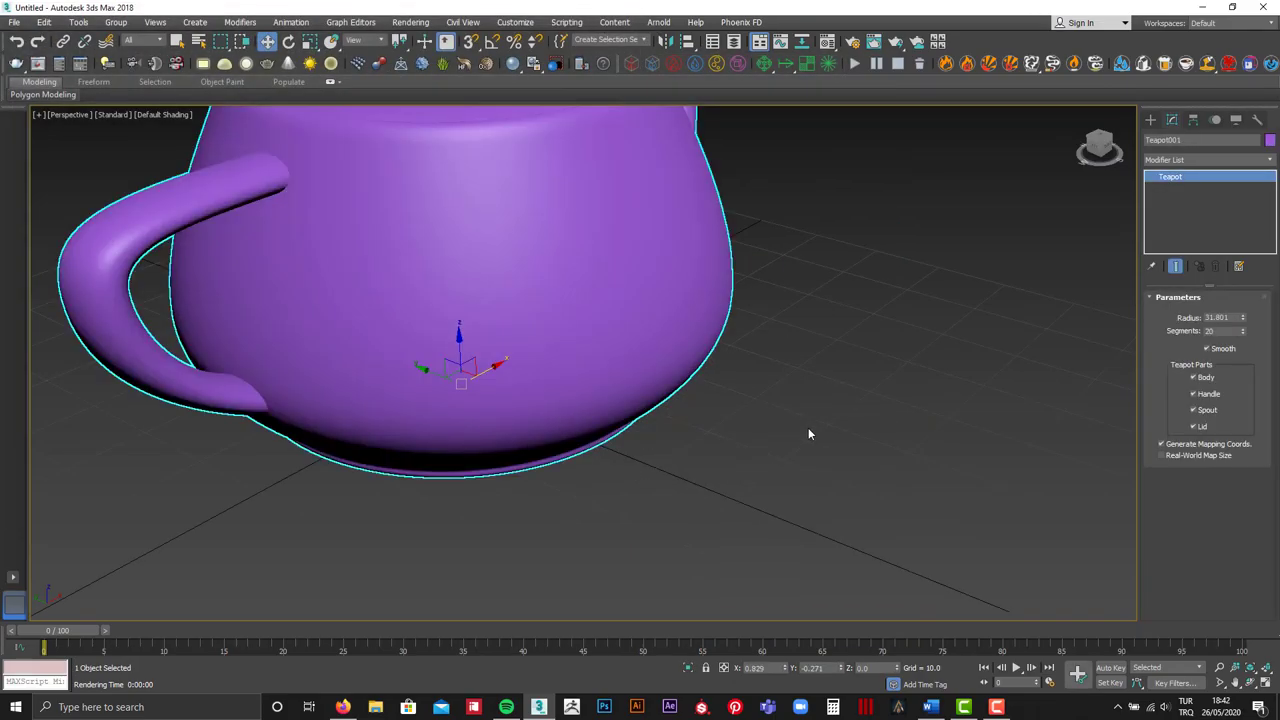
pyautogui.moveTo(808, 434); pyautogui.dragTo(838, 511, button='middle')
pyautogui.scroll(-3, 838, 511)
pyautogui.scroll(-1, 800, 485)
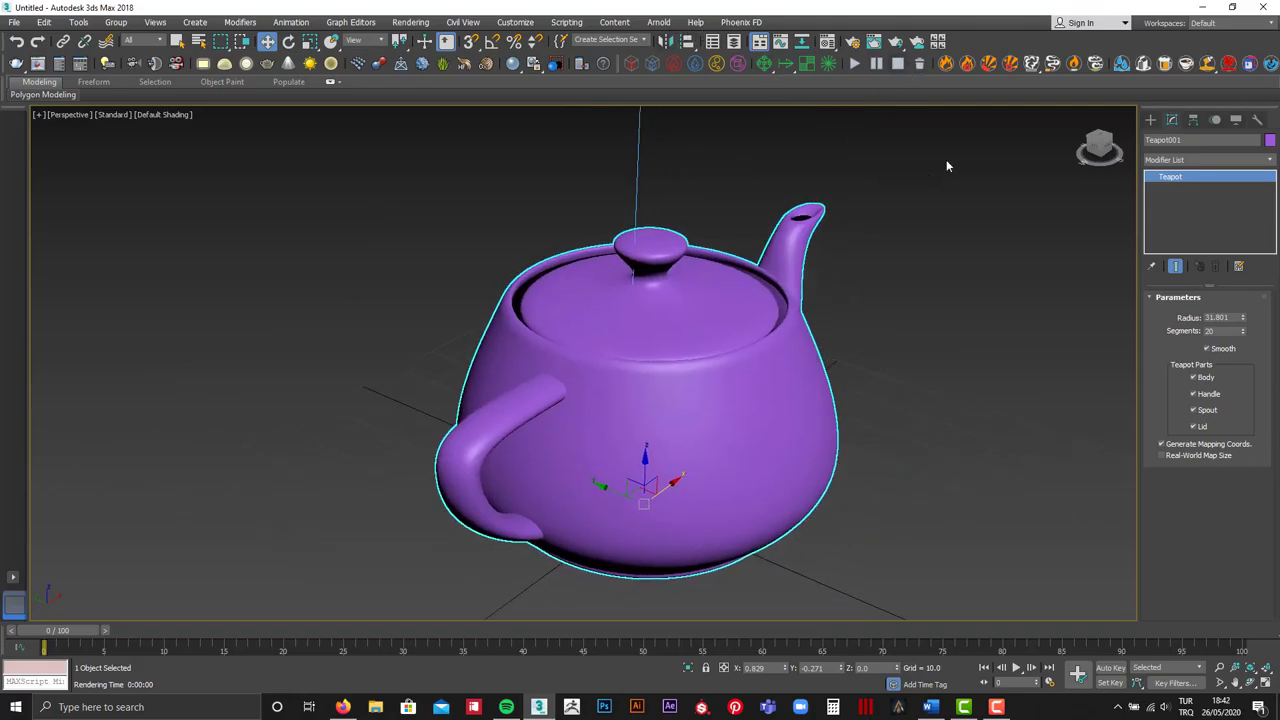
# Render the teapot via F10, inspect the result, close it and pan to show the light
pyautogui.press('F10')
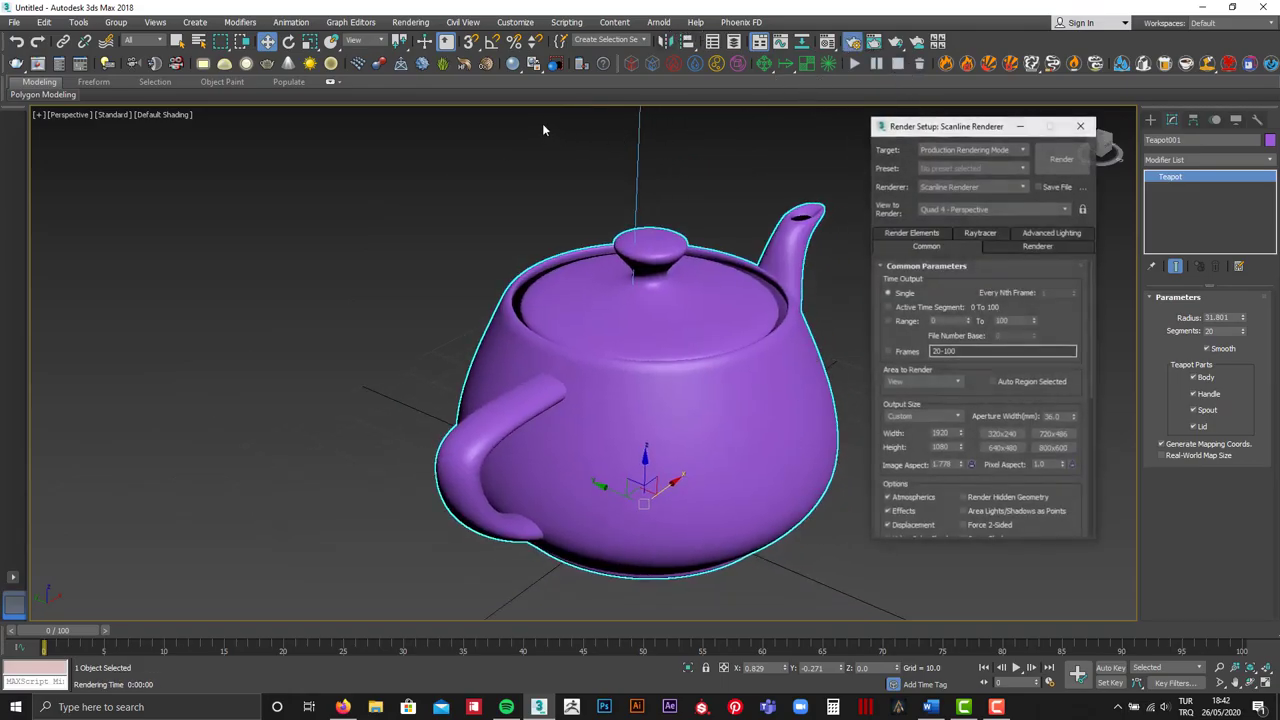
pyautogui.click(1062, 158)
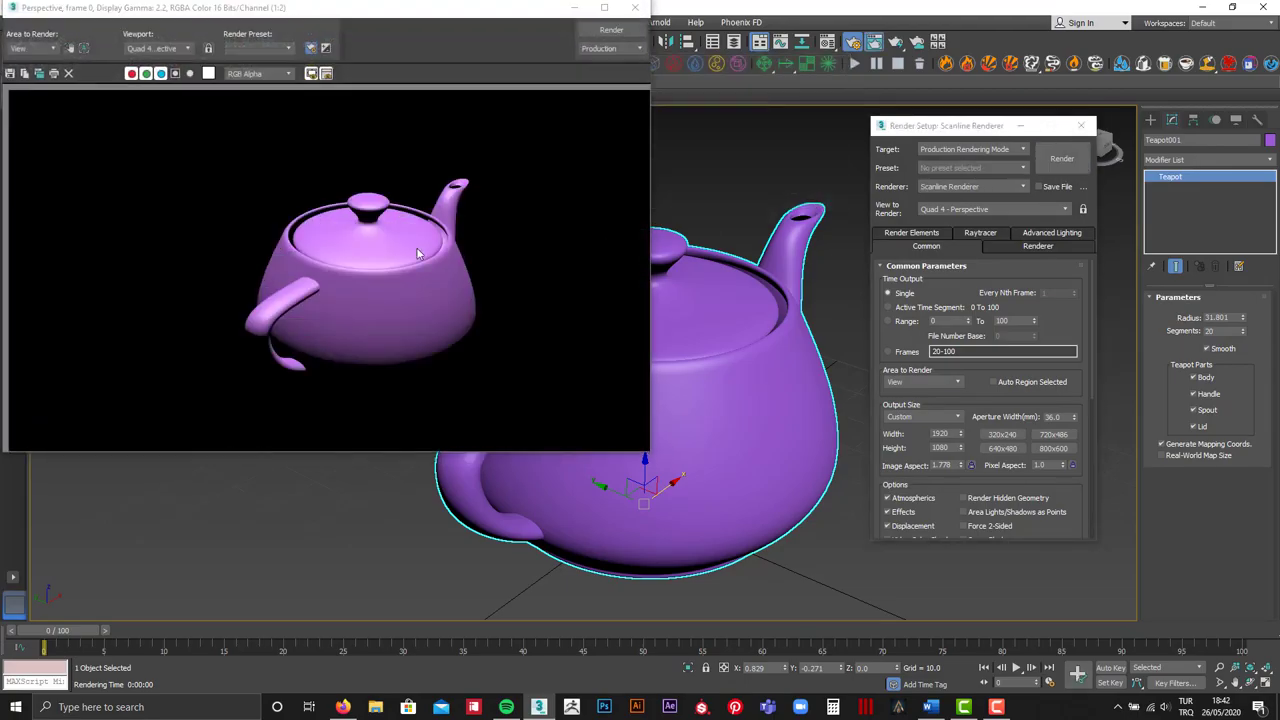
pyautogui.scroll(1, 355, 262)
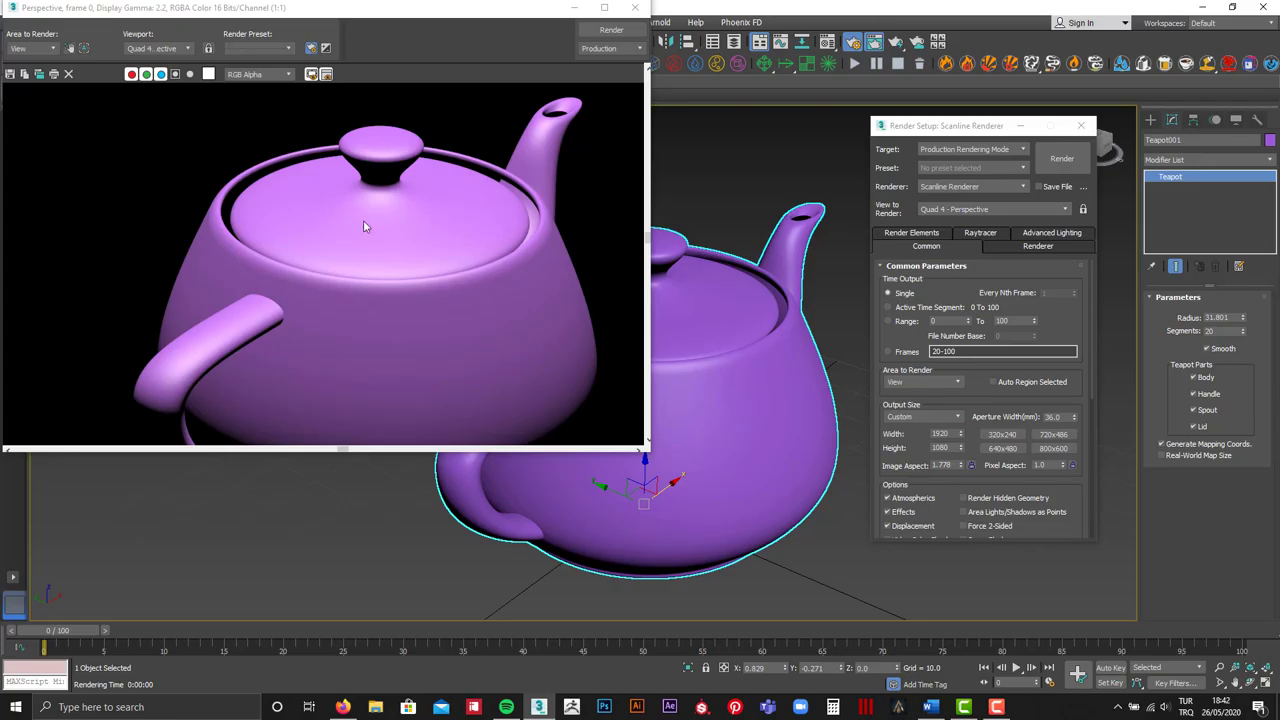
pyautogui.scroll(-1, 363, 220)
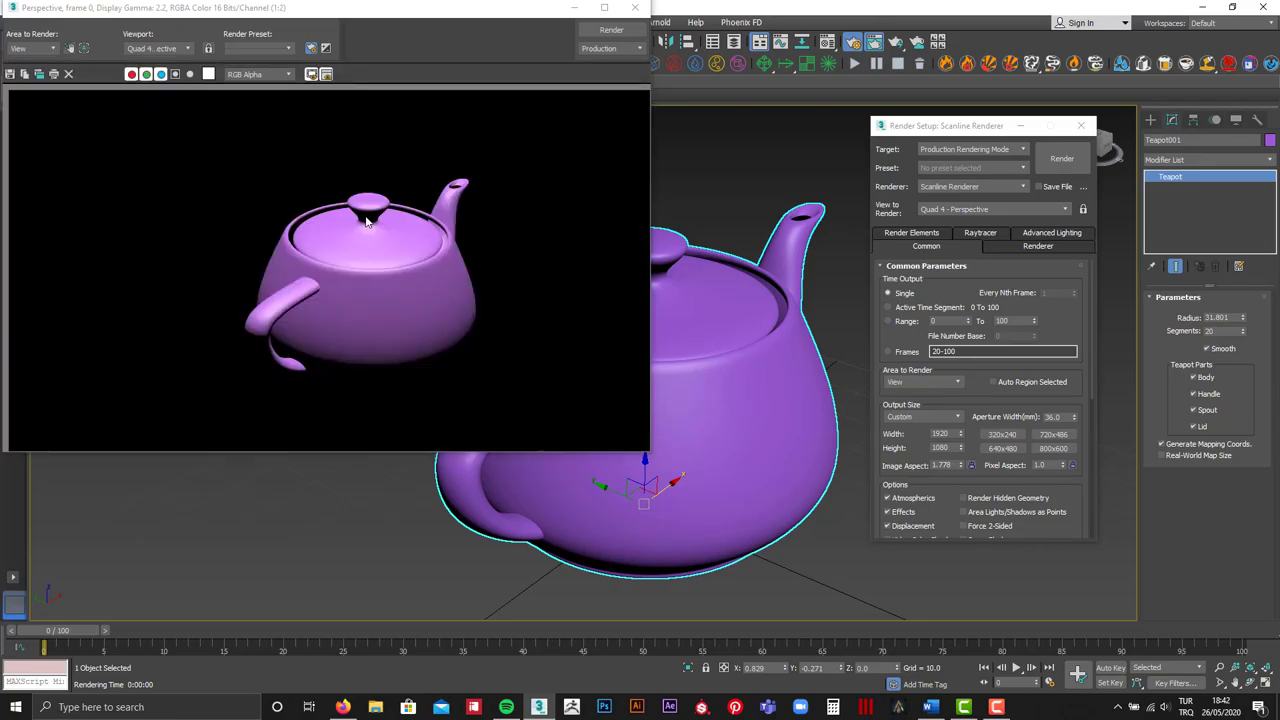
pyautogui.click(628, 9)
pyautogui.scroll(-5, 649, 233)
pyautogui.moveTo(729, 205); pyautogui.dragTo(521, 276, button='middle')
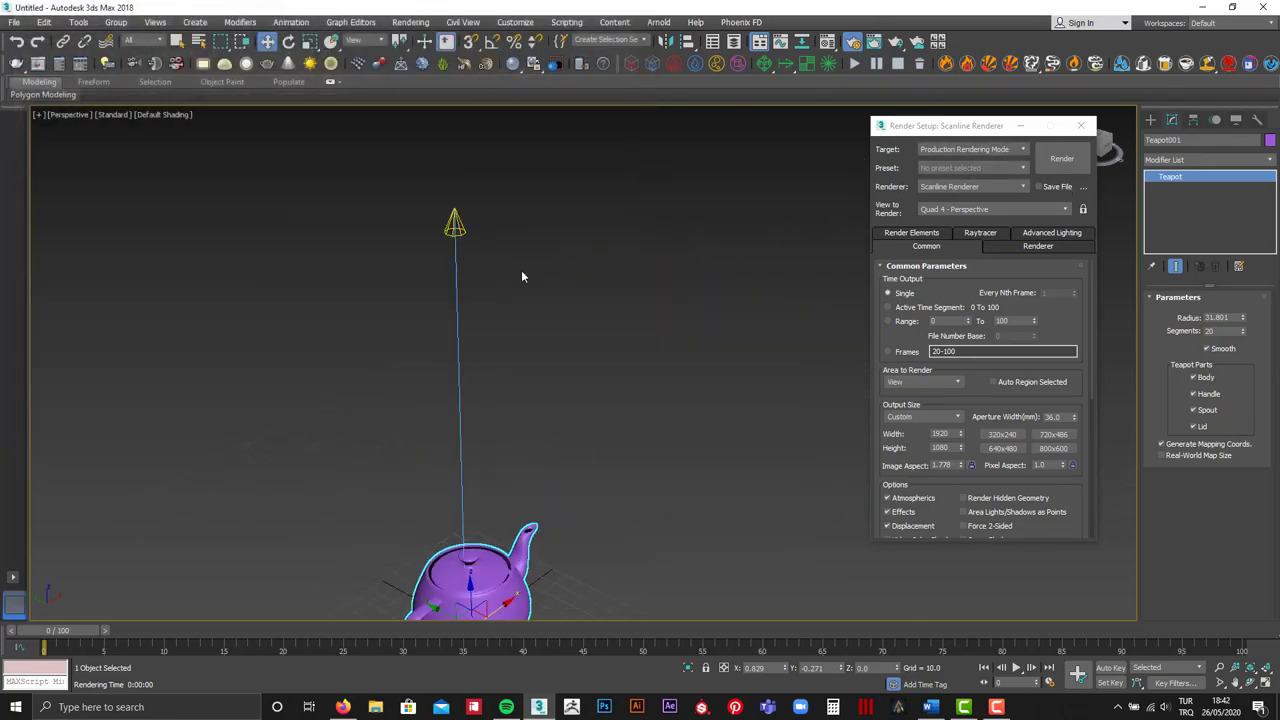
# Select Spot001, orbit down onto the scene and set its shadows to Adv. Ray Traced
pyautogui.click(454, 225)
pyautogui.keyDown('alt'); pyautogui.moveTo(454, 225); pyautogui.dragTo(820, 414, button='middle'); pyautogui.keyUp('alt')
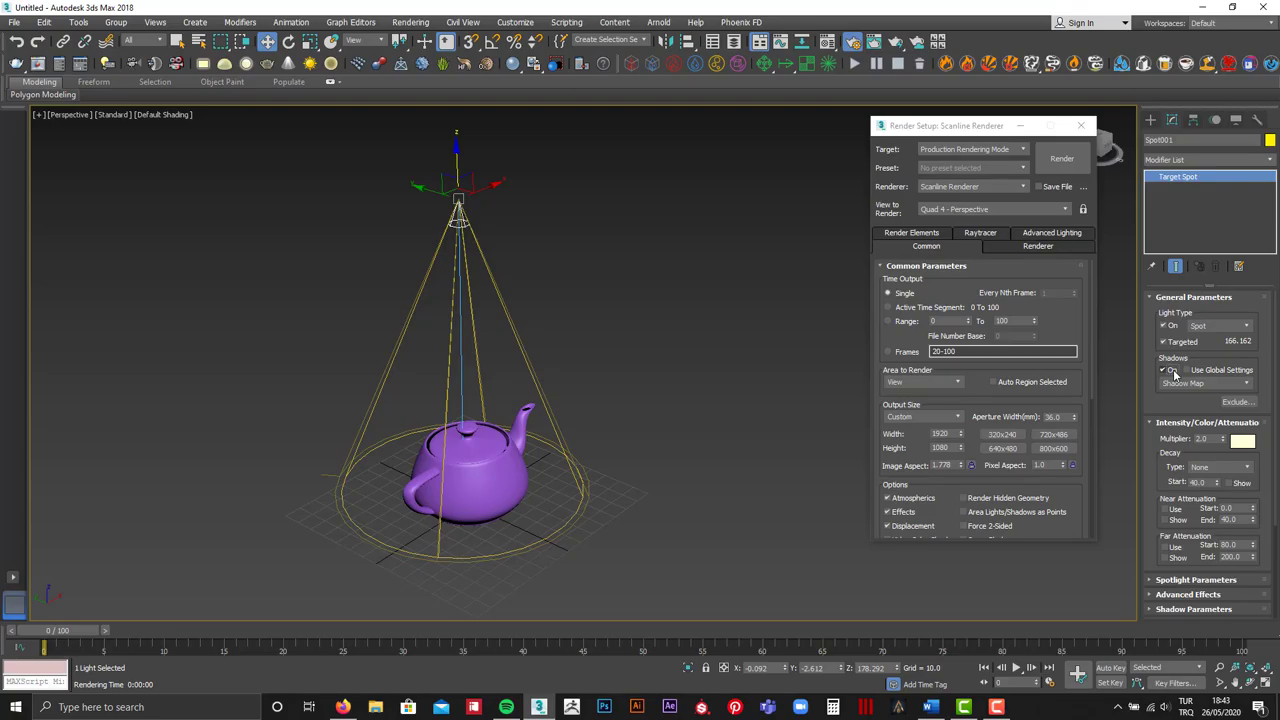
pyautogui.click(1176, 386)
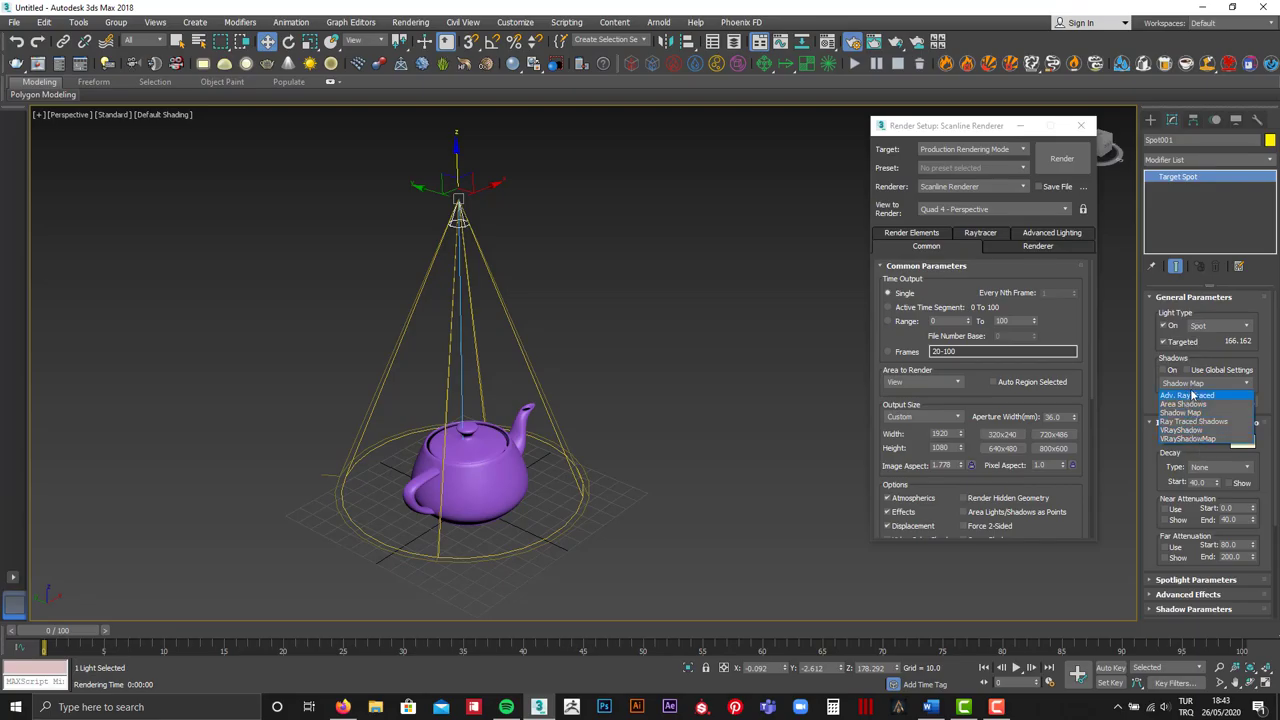
pyautogui.click(1196, 390)
pyautogui.scroll(-1, 1250, 470)
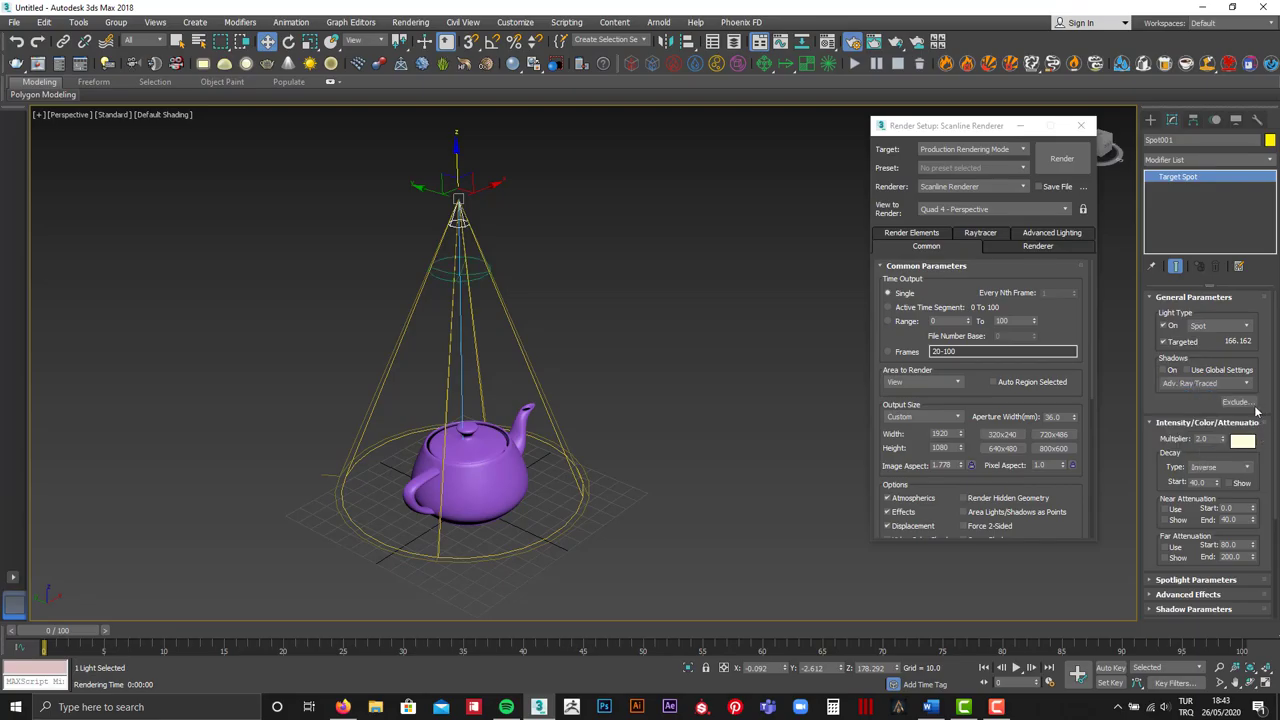
pyautogui.scroll(-2, 1257, 400)
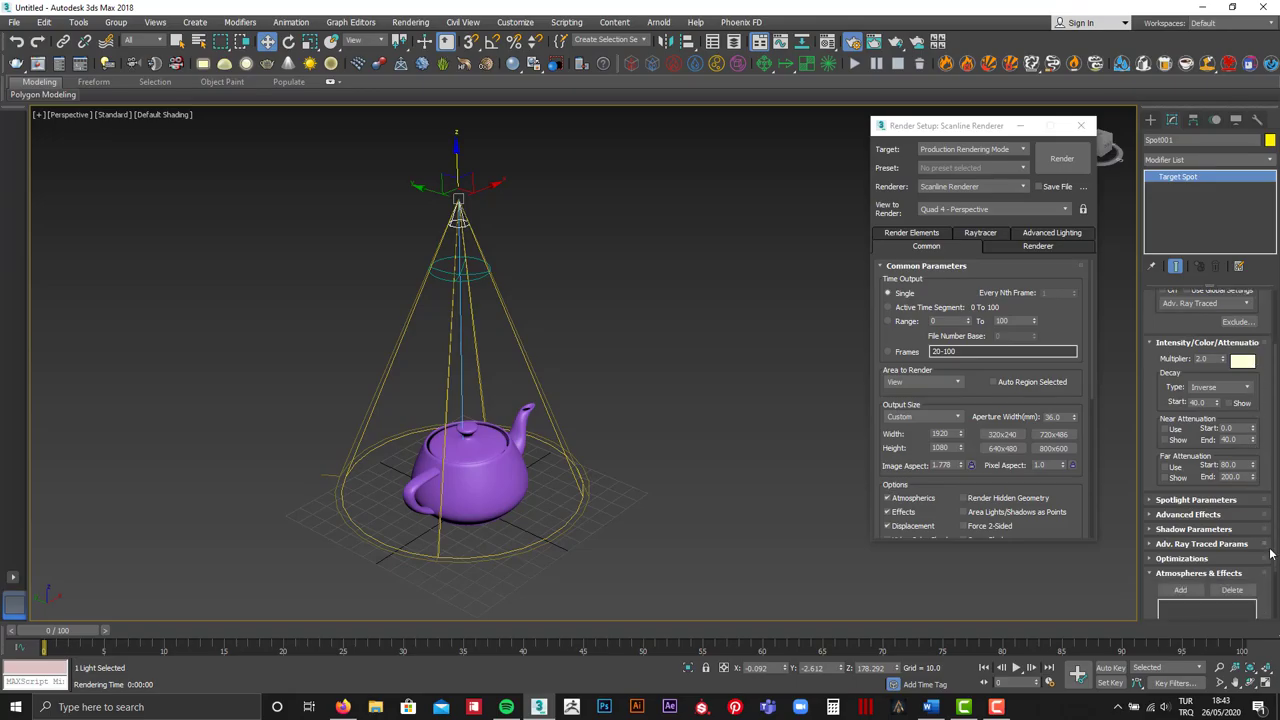
# Browse the Shadow Parameters, Advanced Effects and Spotlight Parameters rollouts, leaving shadow colour unchanged
pyautogui.click(1190, 529)
pyautogui.moveTo(1182, 530); pyautogui.dragTo(1185, 478)
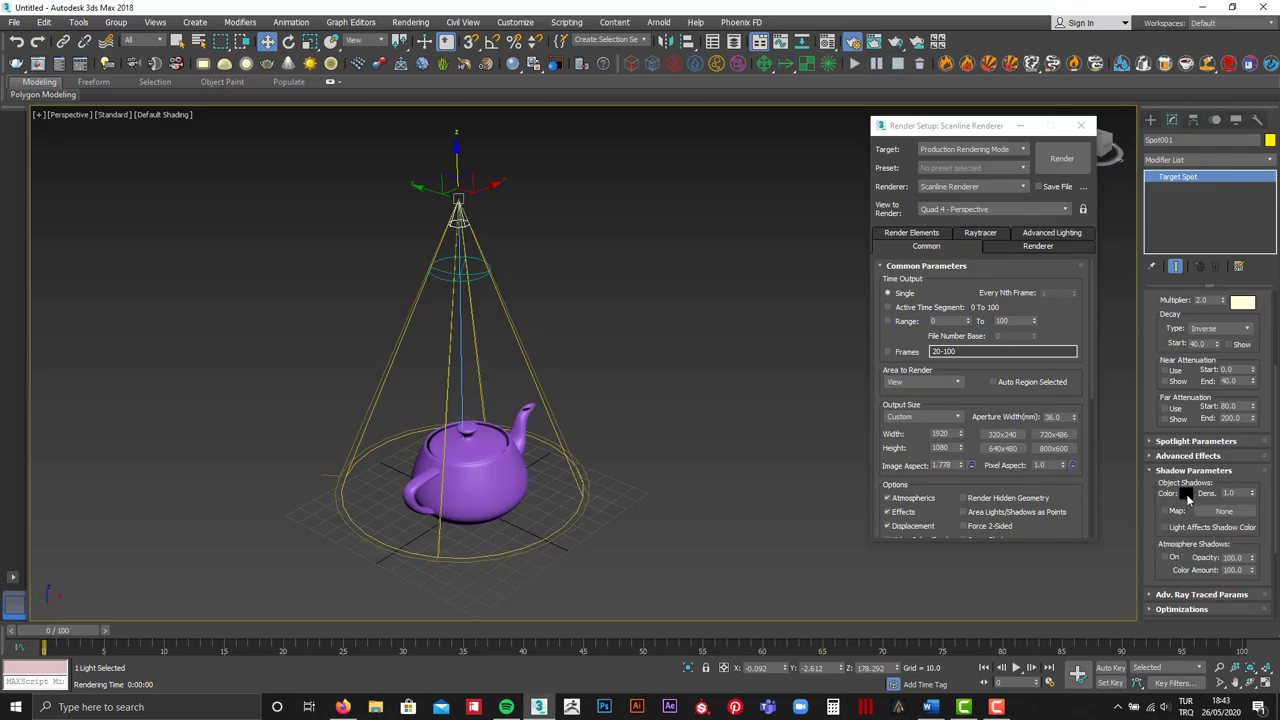
pyautogui.click(1186, 493)
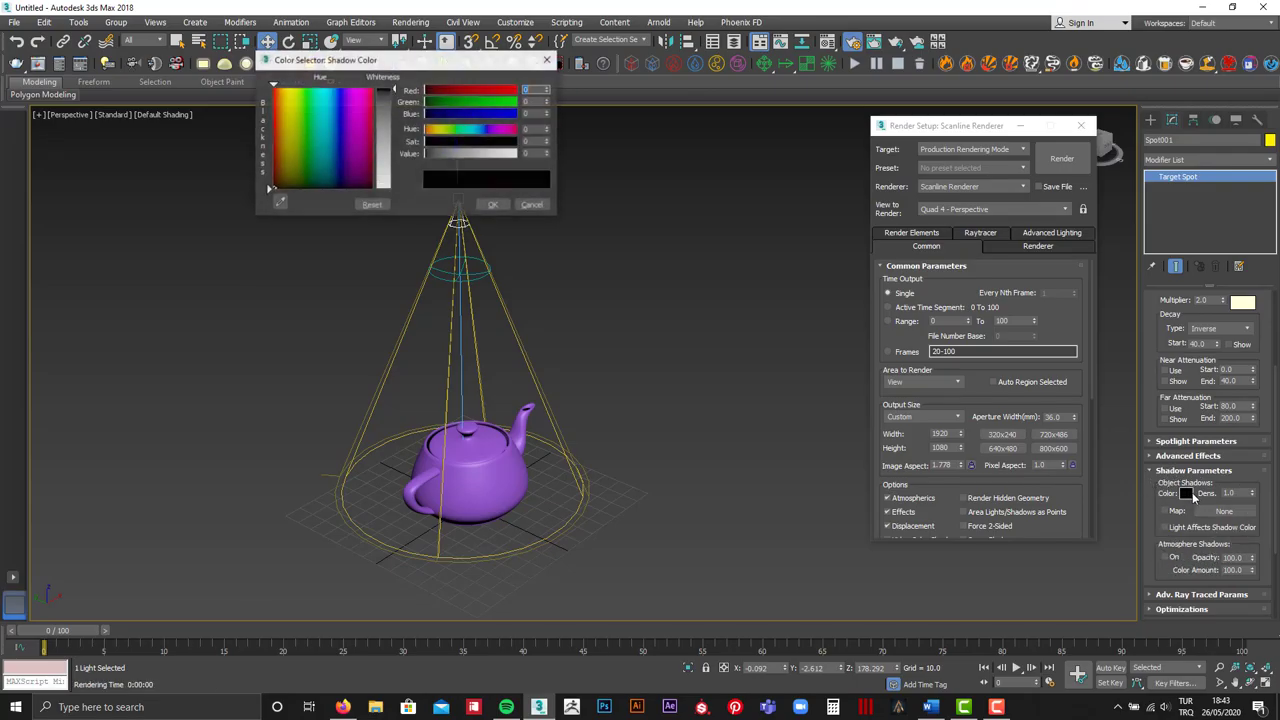
pyautogui.click(532, 206)
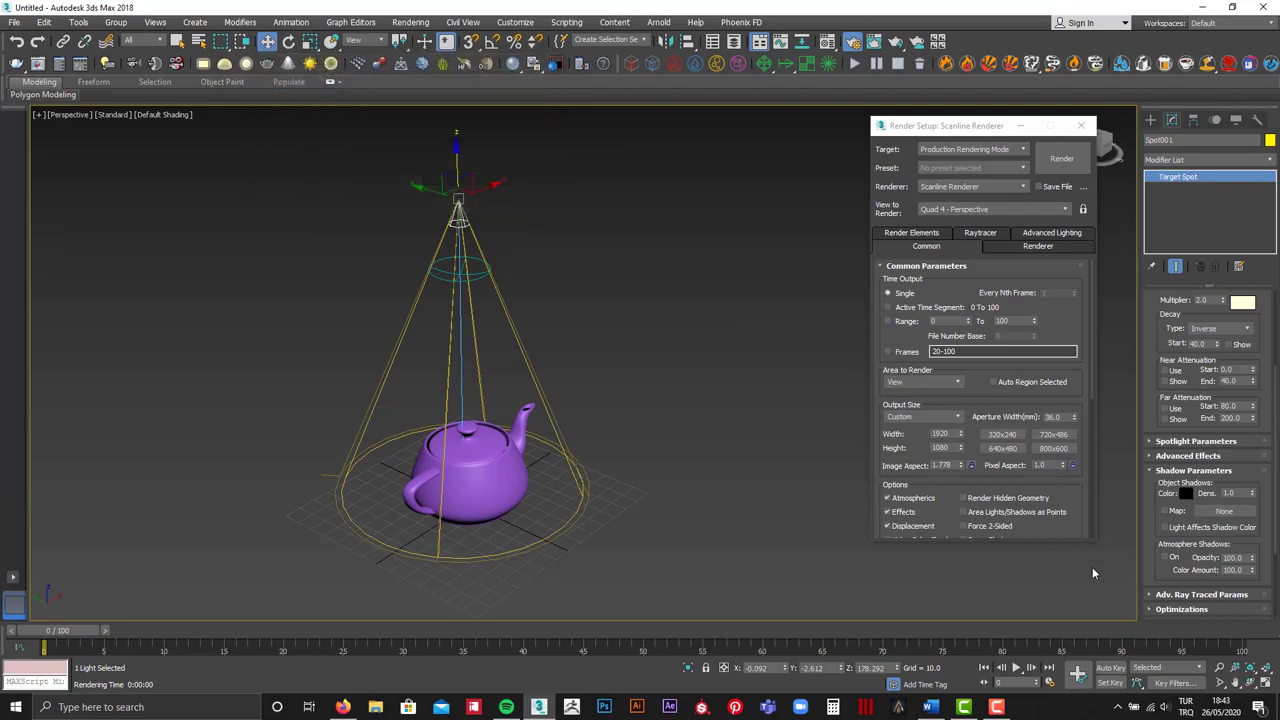
pyautogui.click(1192, 471)
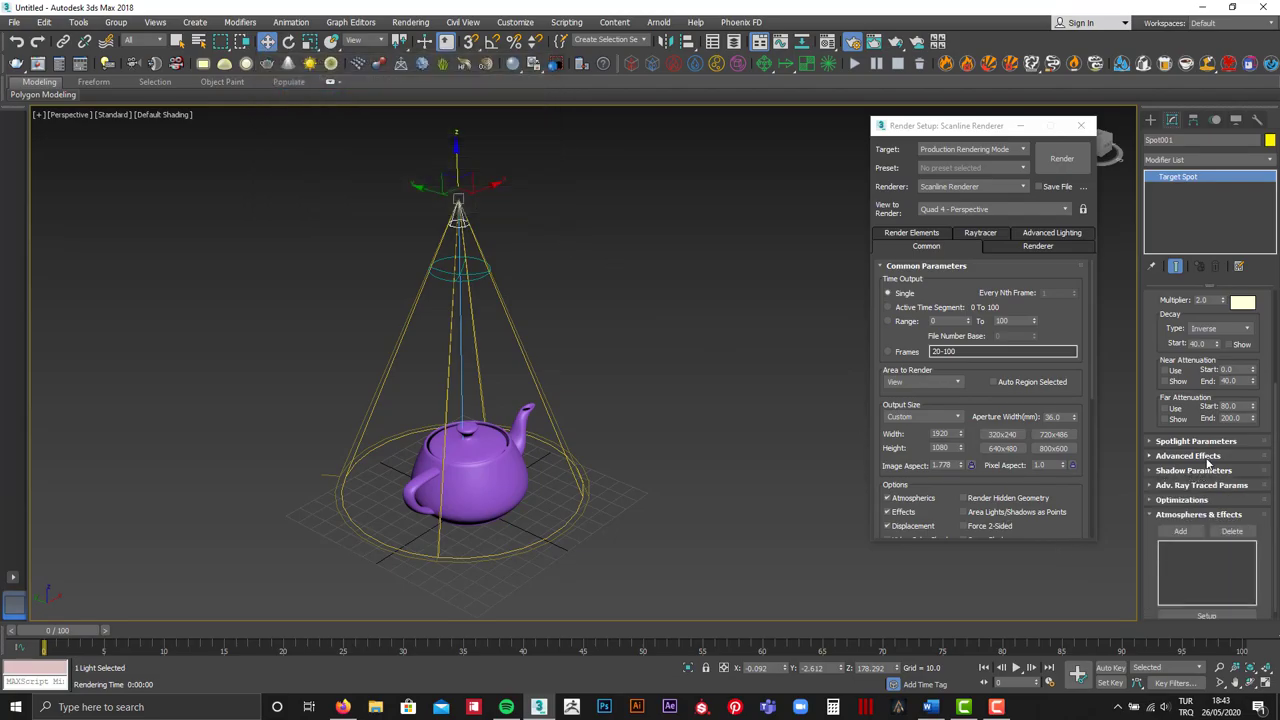
pyautogui.click(1213, 456)
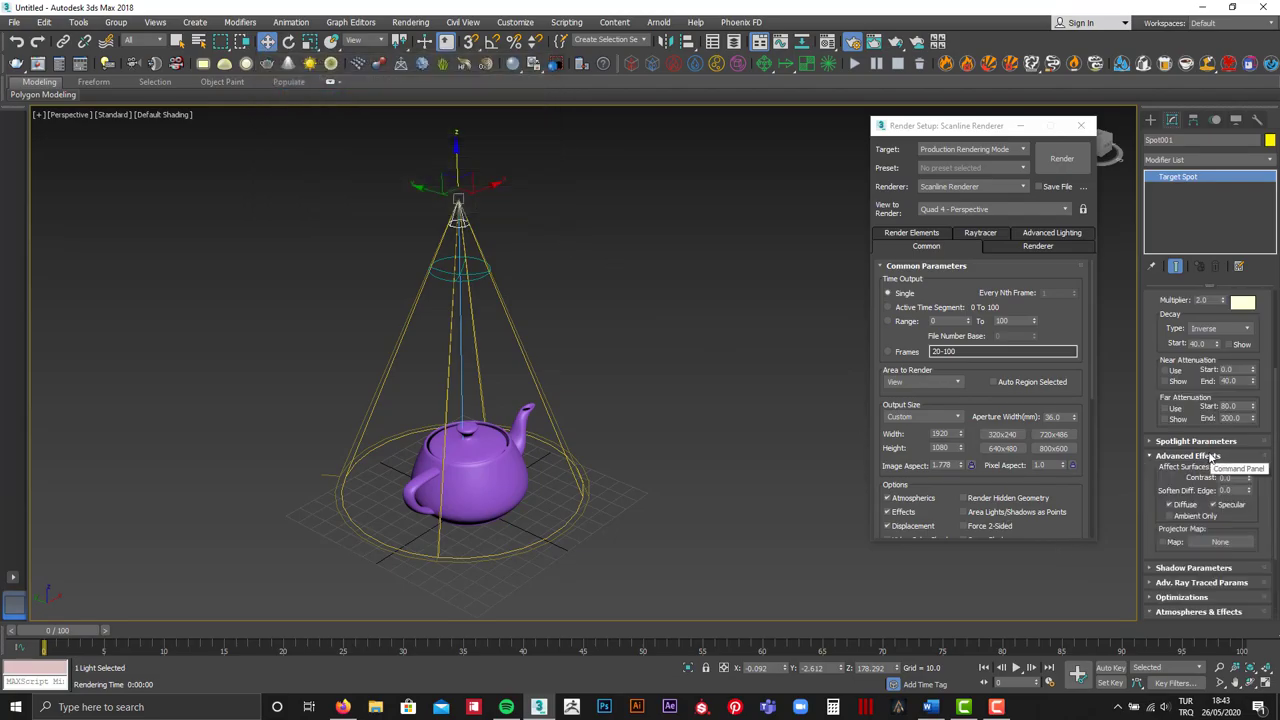
pyautogui.click(1201, 456)
pyautogui.click(1195, 442)
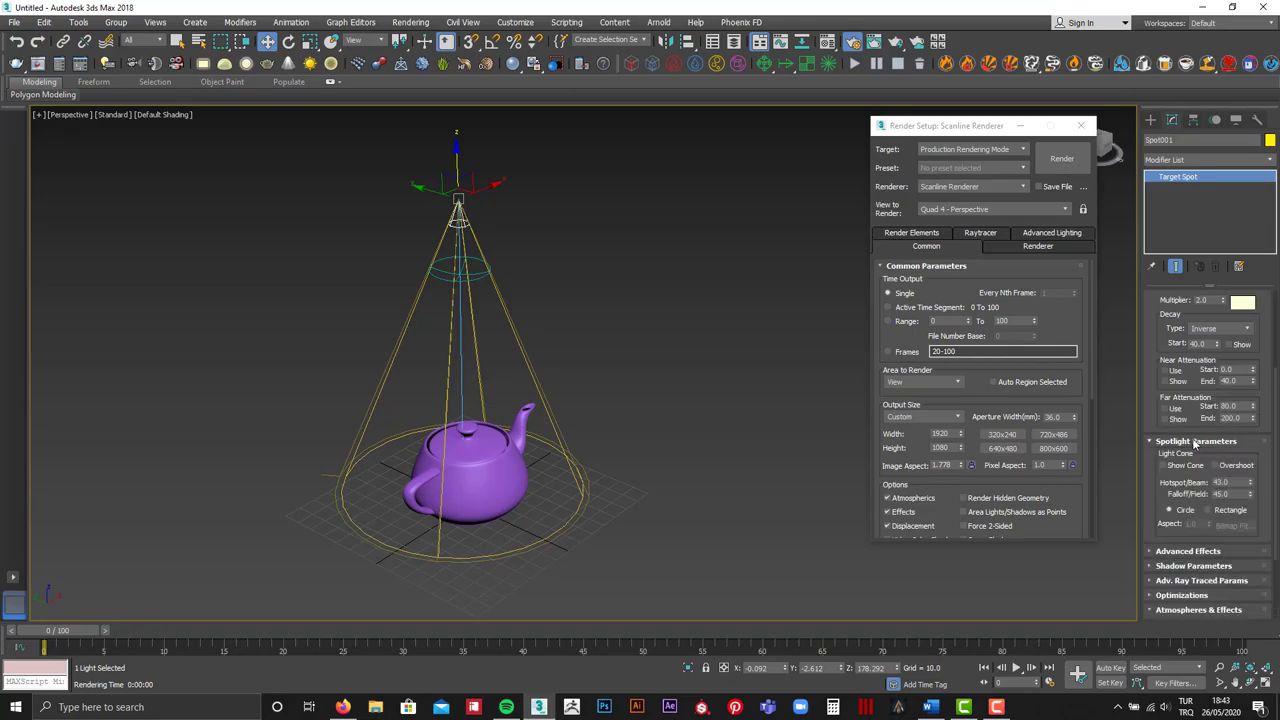
pyautogui.click(1195, 442)
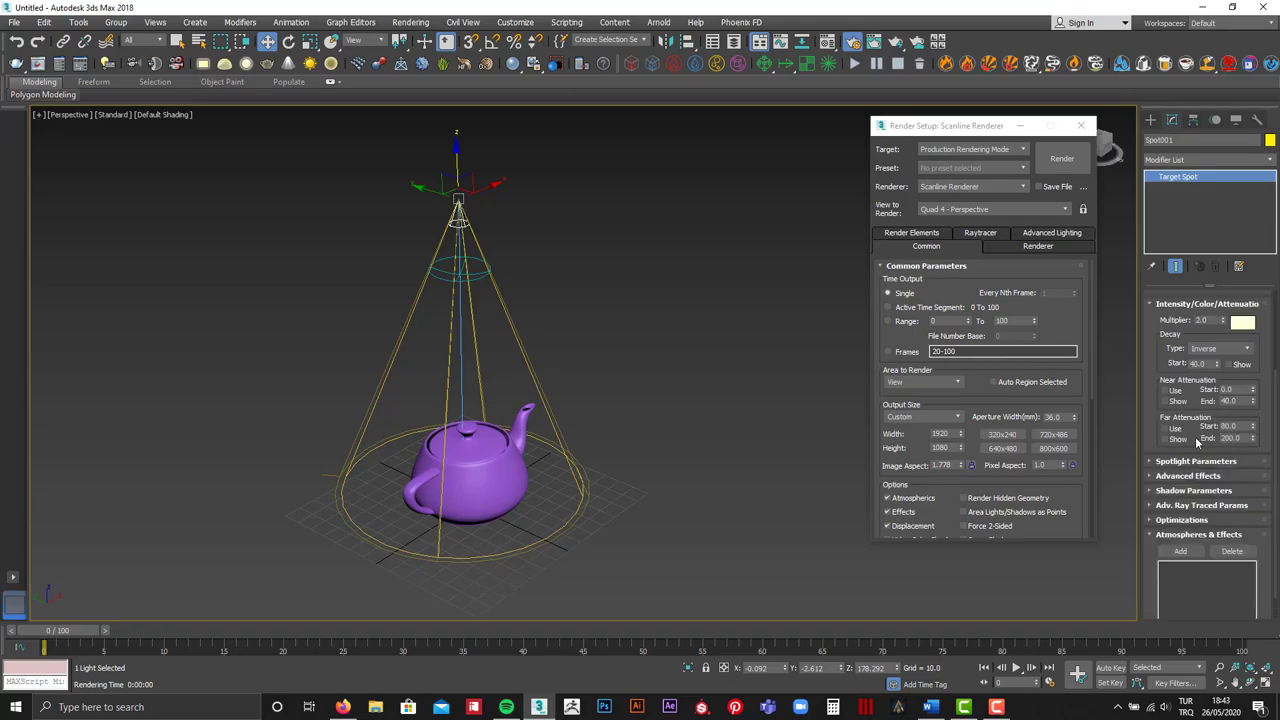
# Reset the multiplier to 1.0 and decay to None, leaving the light type unchanged
pyautogui.scroll(1, 1188, 432)
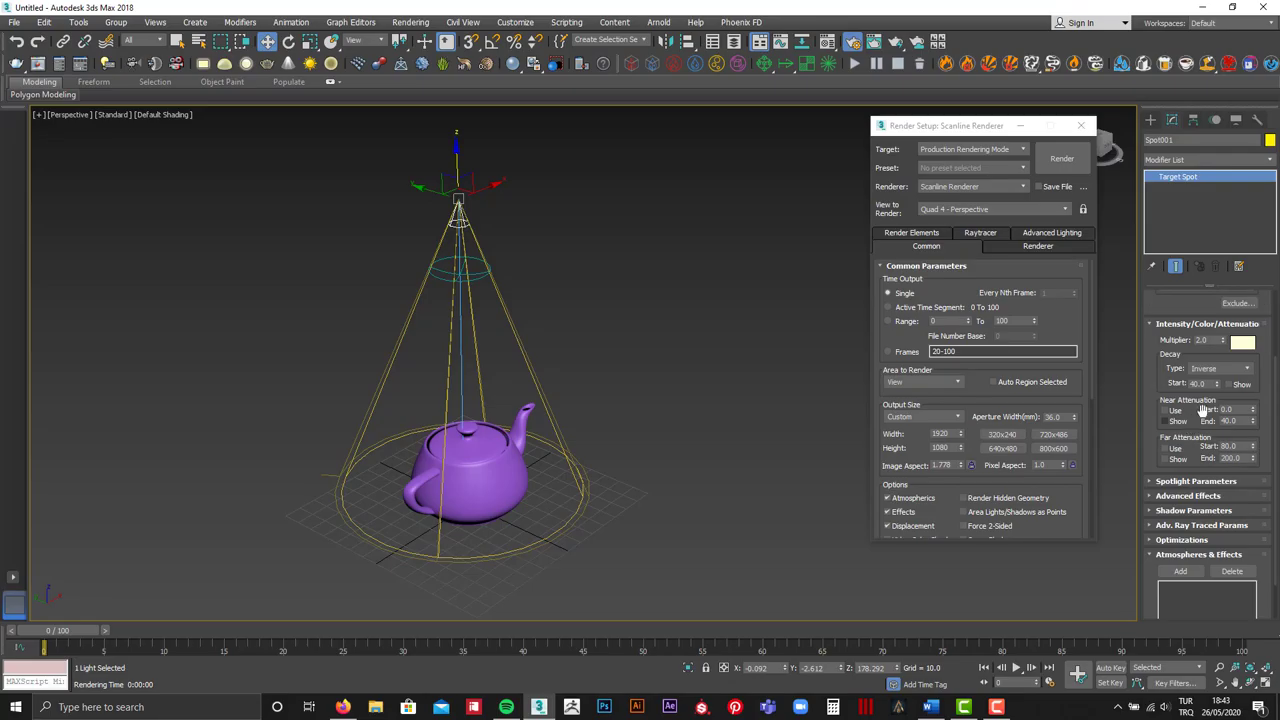
pyautogui.scroll(3, 1245, 409)
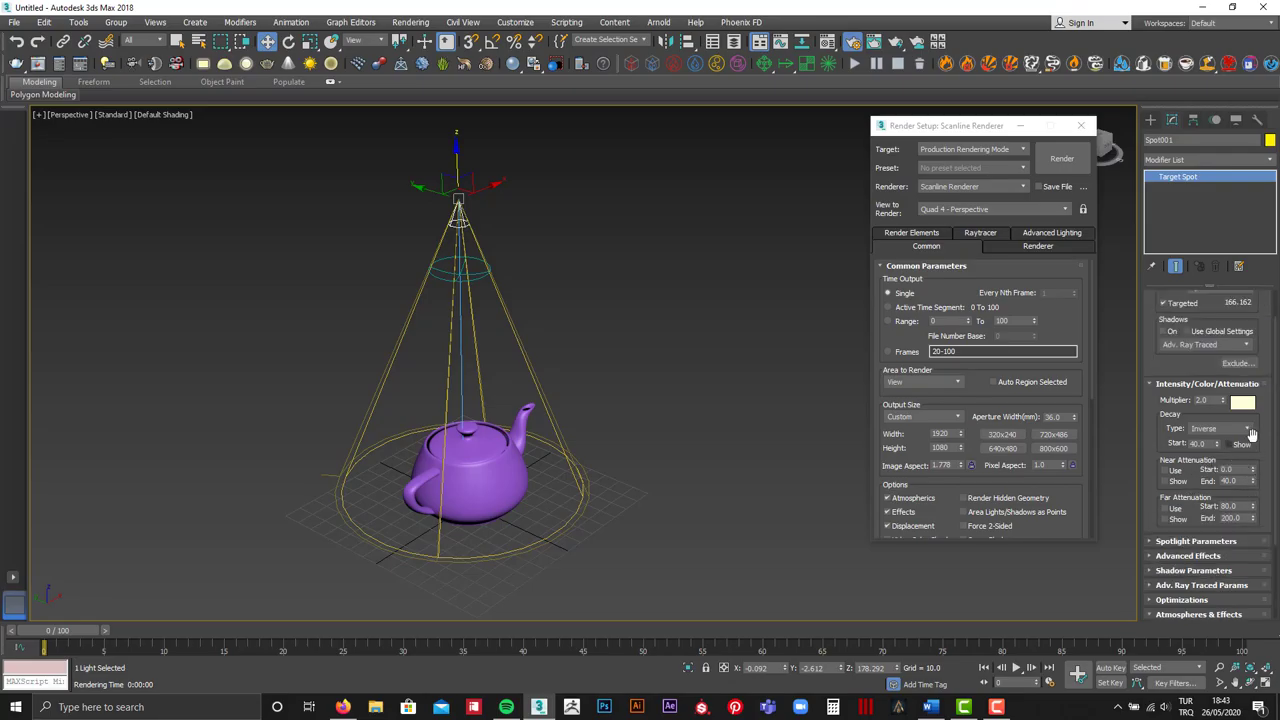
pyautogui.doubleClick(1200, 400)
pyautogui.scroll(2, 1196, 385)
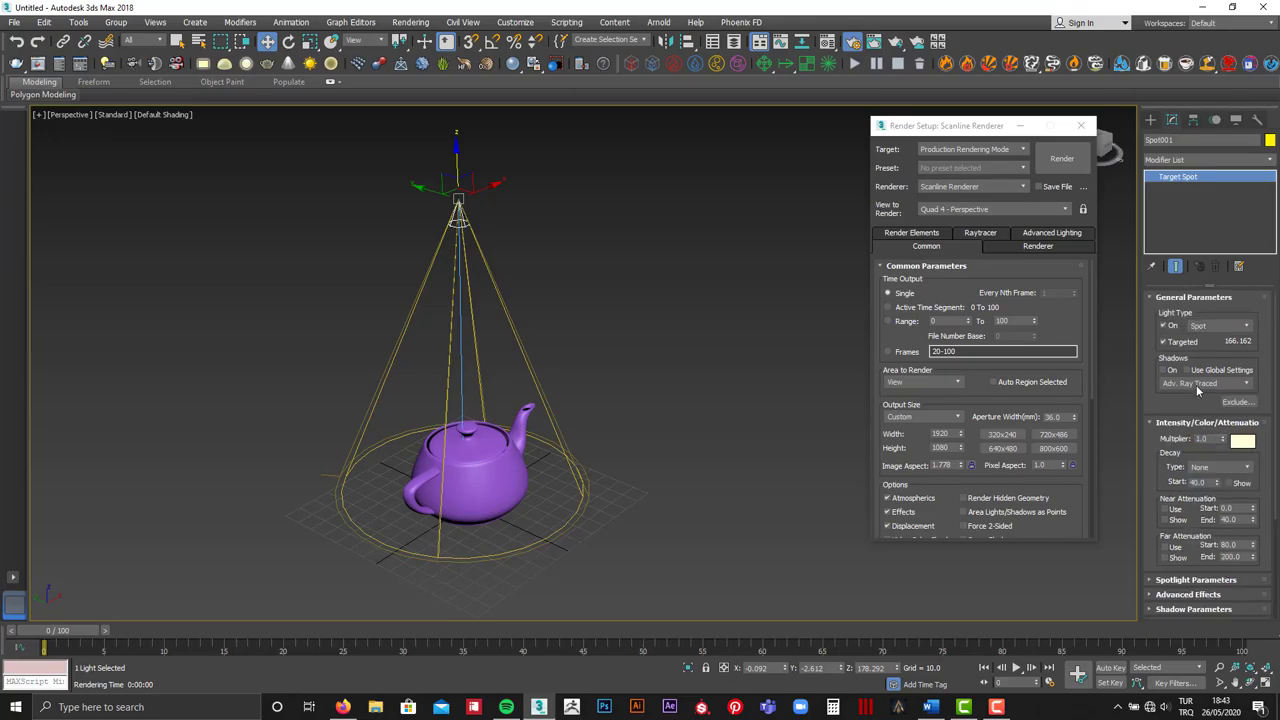
pyautogui.click(1232, 330)
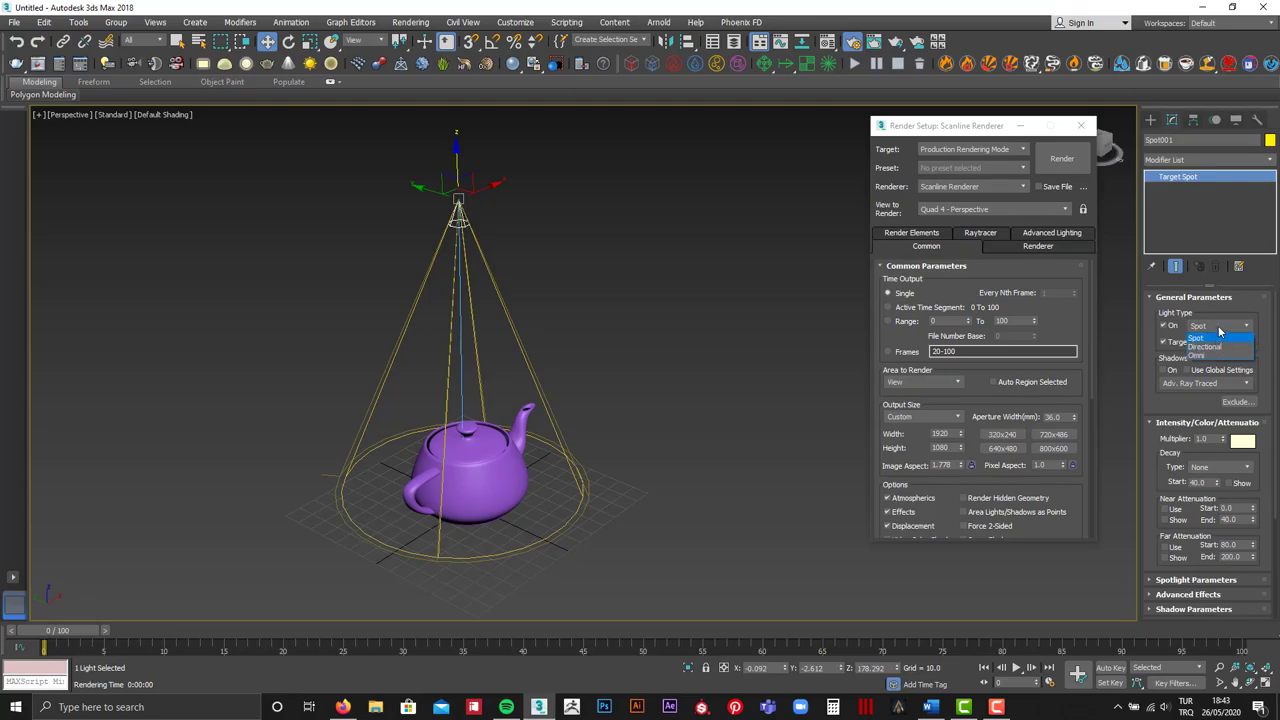
pyautogui.click(1219, 328)
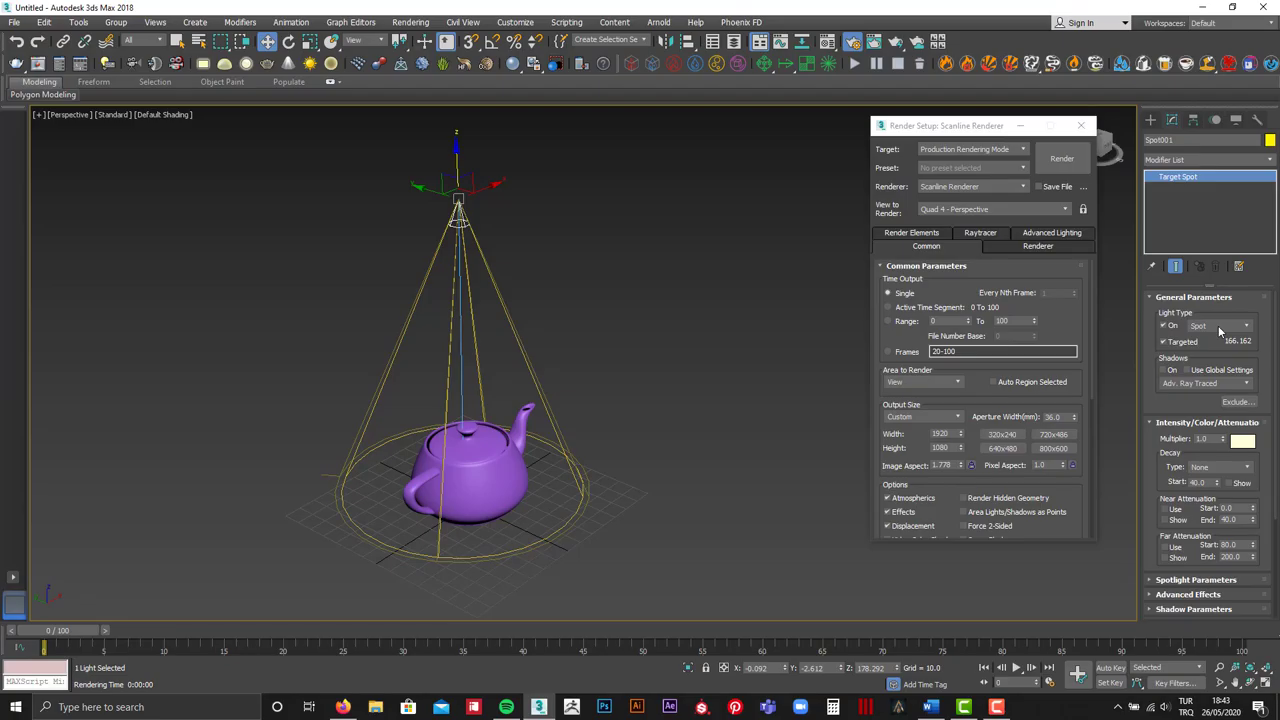
# Change the light type to Directional and zoom in on the teapot
pyautogui.click(1220, 330)
pyautogui.click(1220, 347)
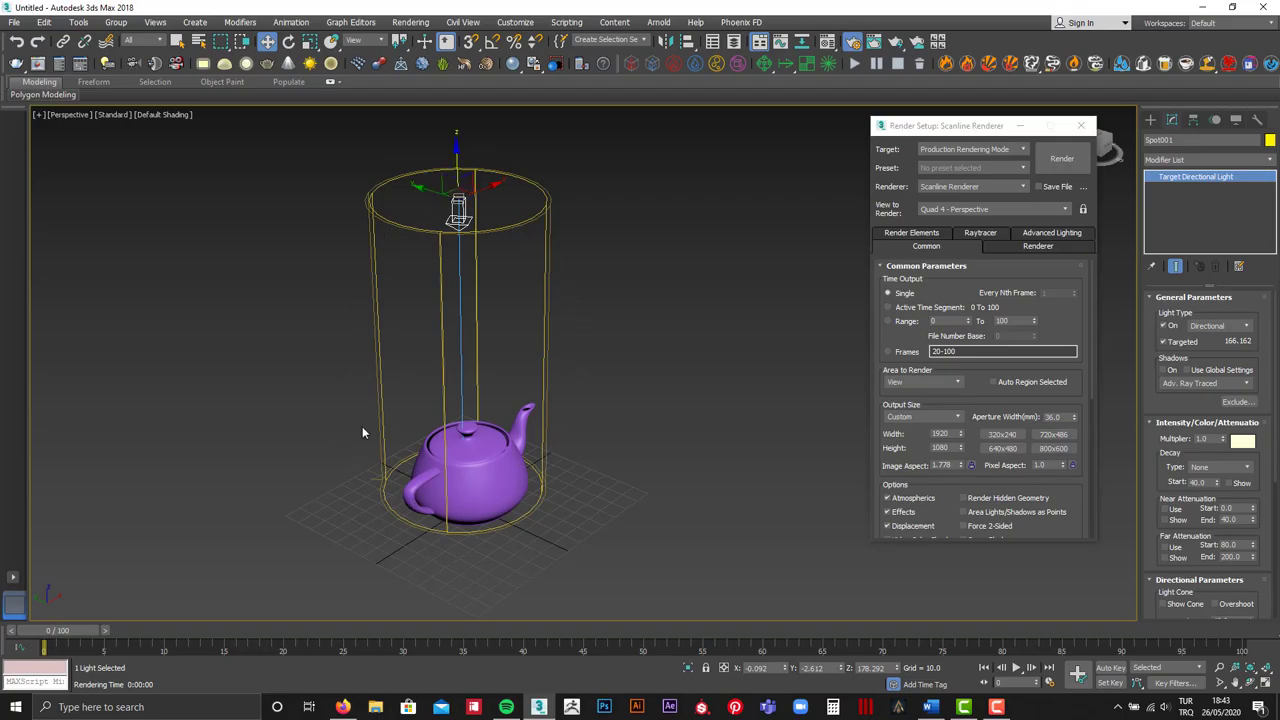
pyautogui.scroll(2, 544, 336)
pyautogui.scroll(3, 561, 386)
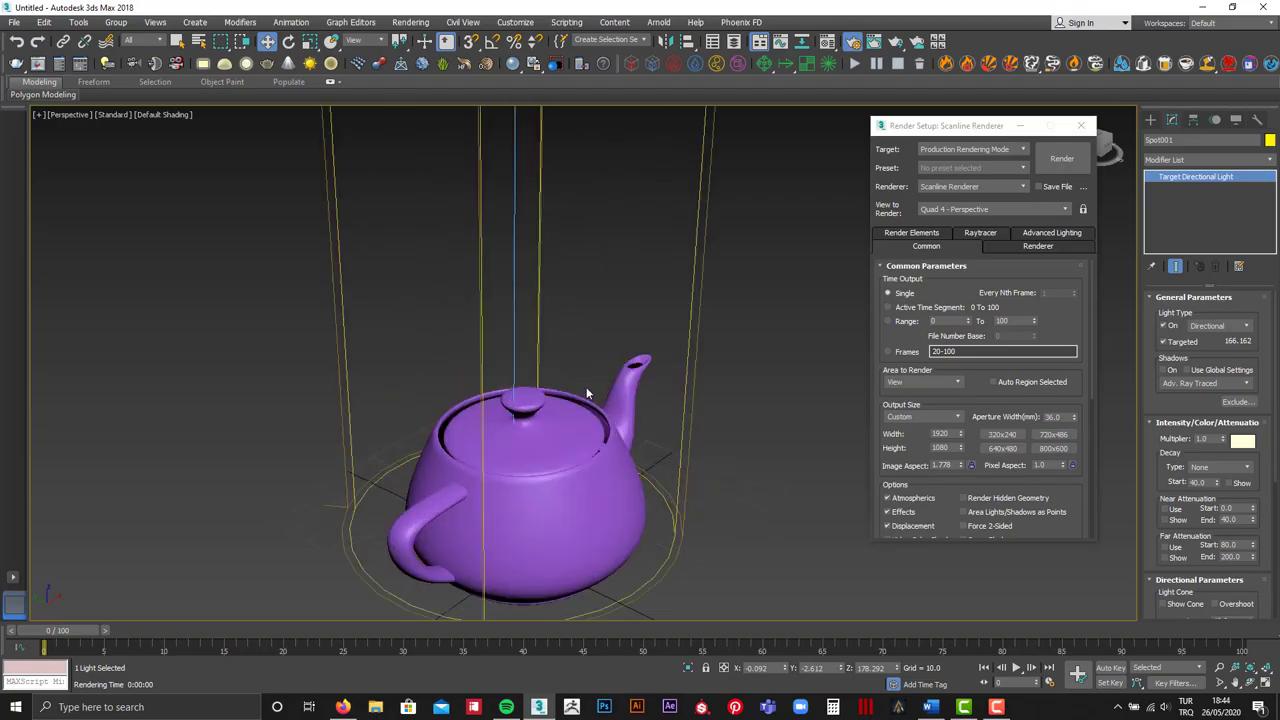
pyautogui.scroll(2, 587, 391)
pyautogui.scroll(2, 604, 300)
pyautogui.scroll(-4, 617, 312)
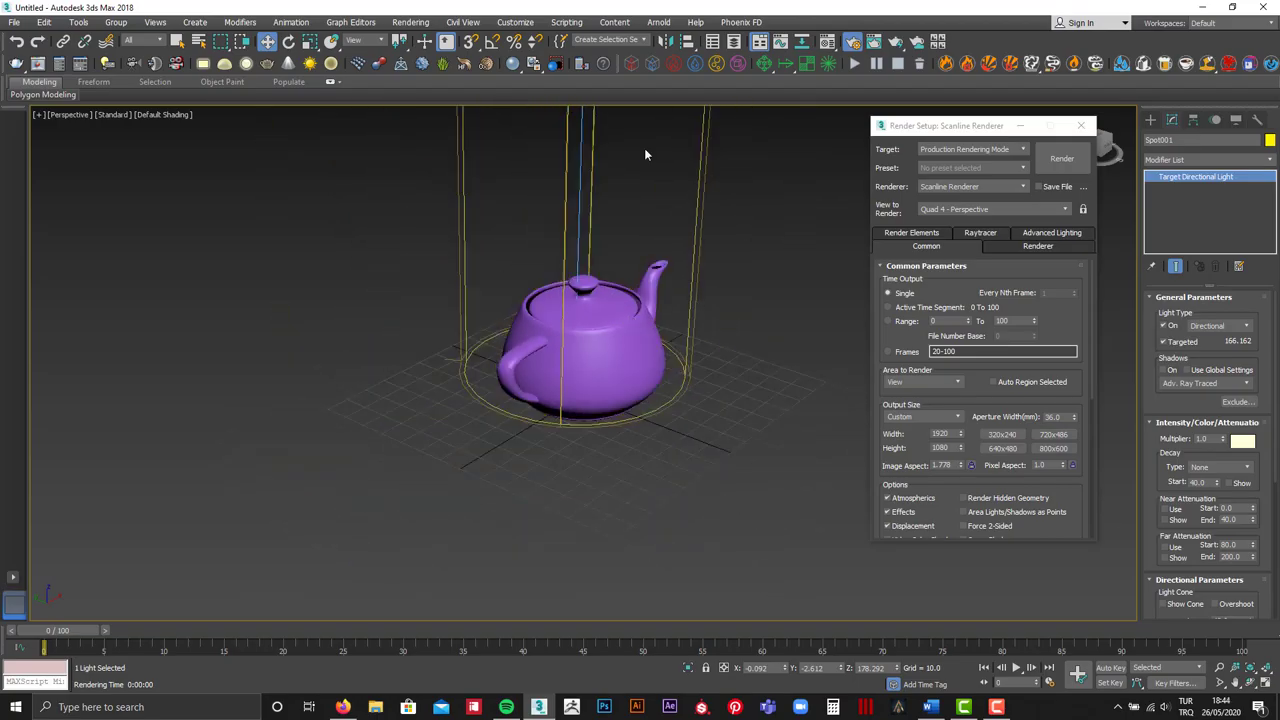
pyautogui.scroll(2, 549, 294)
pyautogui.scroll(3, 620, 355)
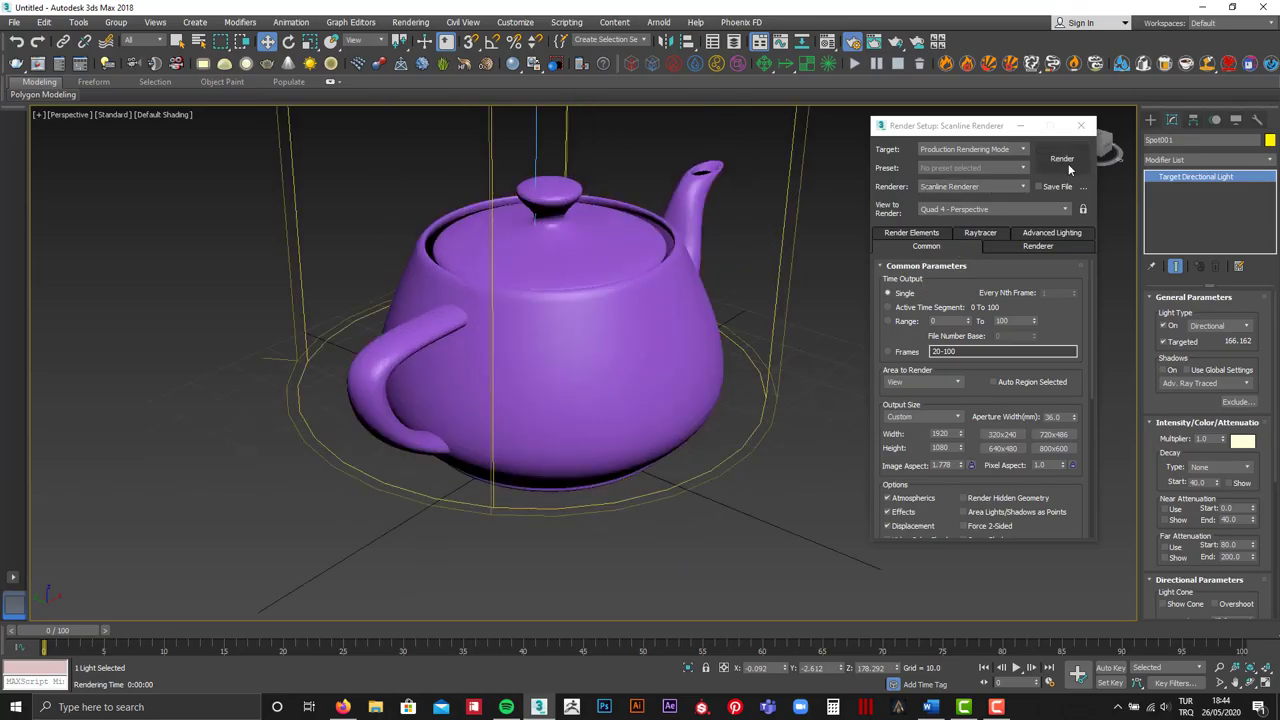
# Render the teapot under the directional light, close the frame window and select the teapot
pyautogui.click(1067, 163)
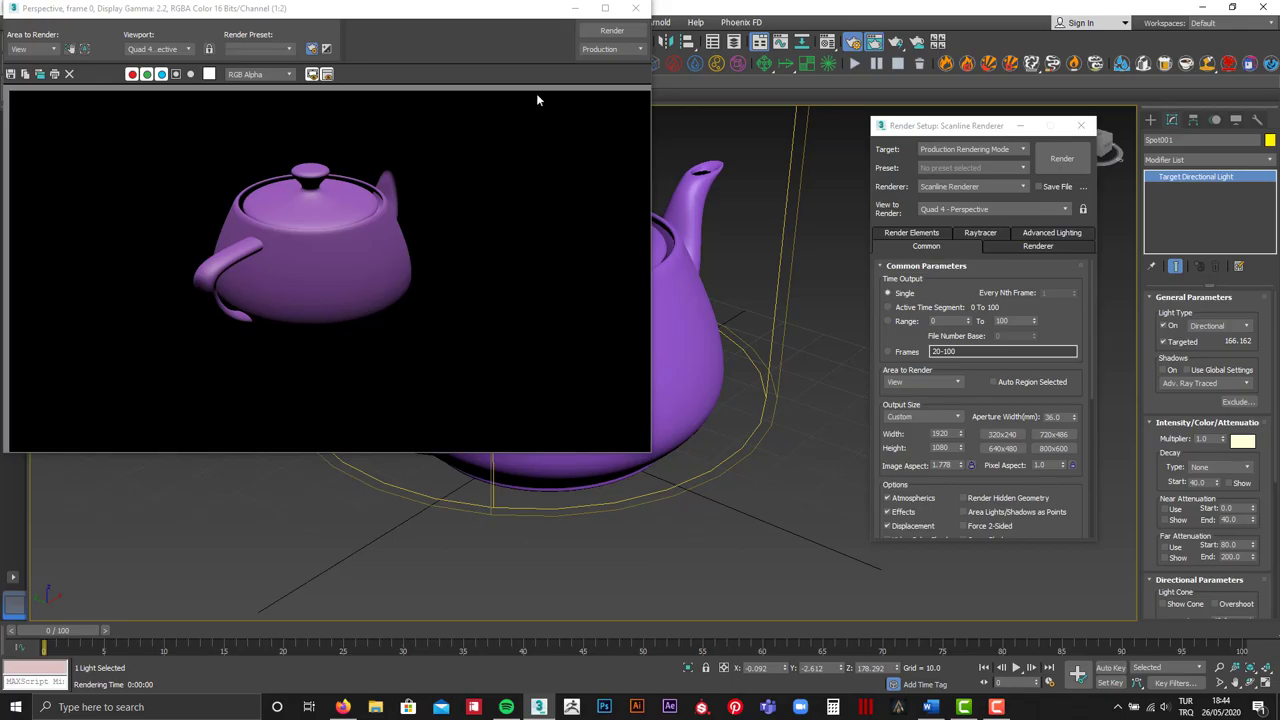
pyautogui.click(635, 8)
pyautogui.click(680, 322)
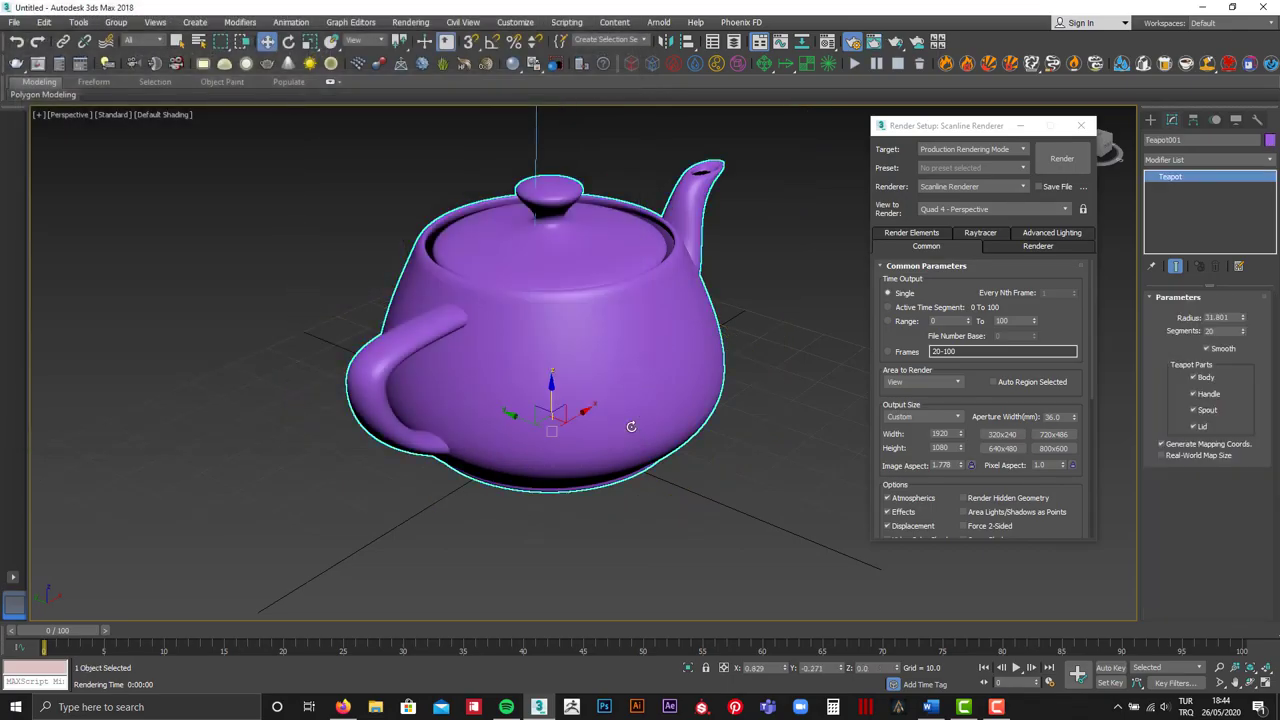
# Orbit so the spout points right and test-render the teapot
pyautogui.keyDown('alt'); pyautogui.moveTo(631, 427); pyautogui.dragTo(545, 440, button='middle'); pyautogui.keyUp('alt')
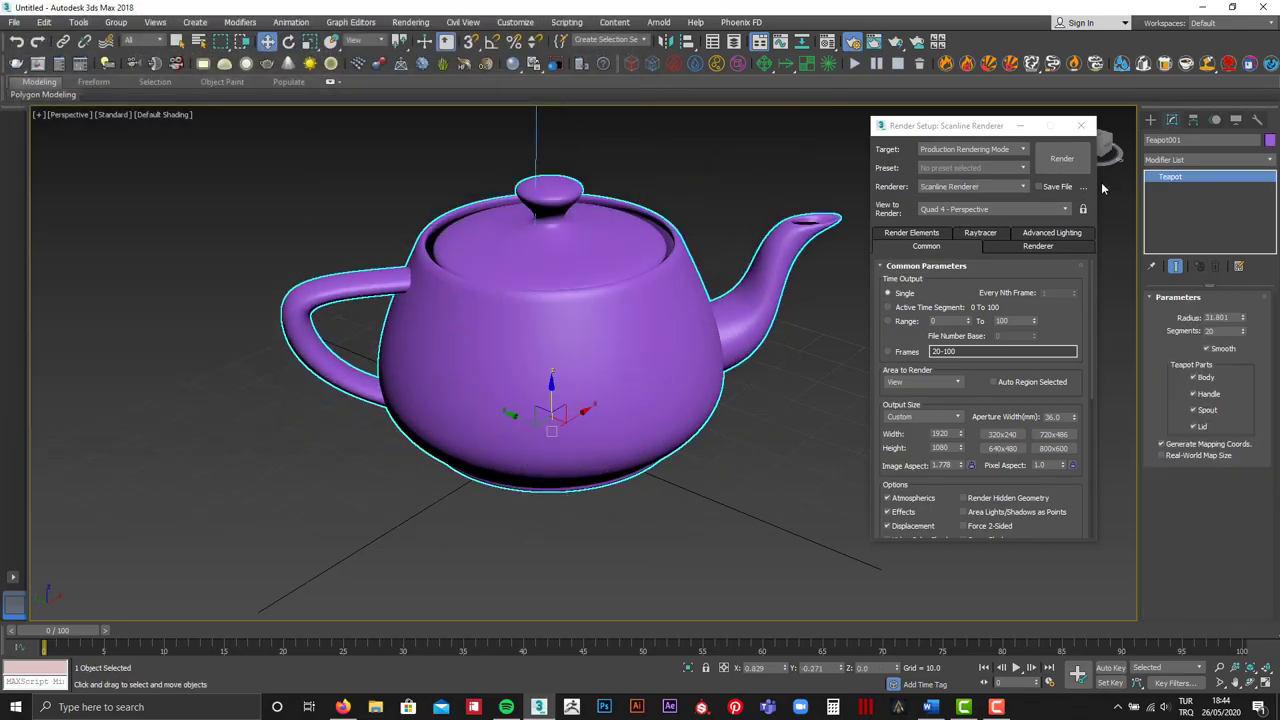
pyautogui.click(1060, 159)
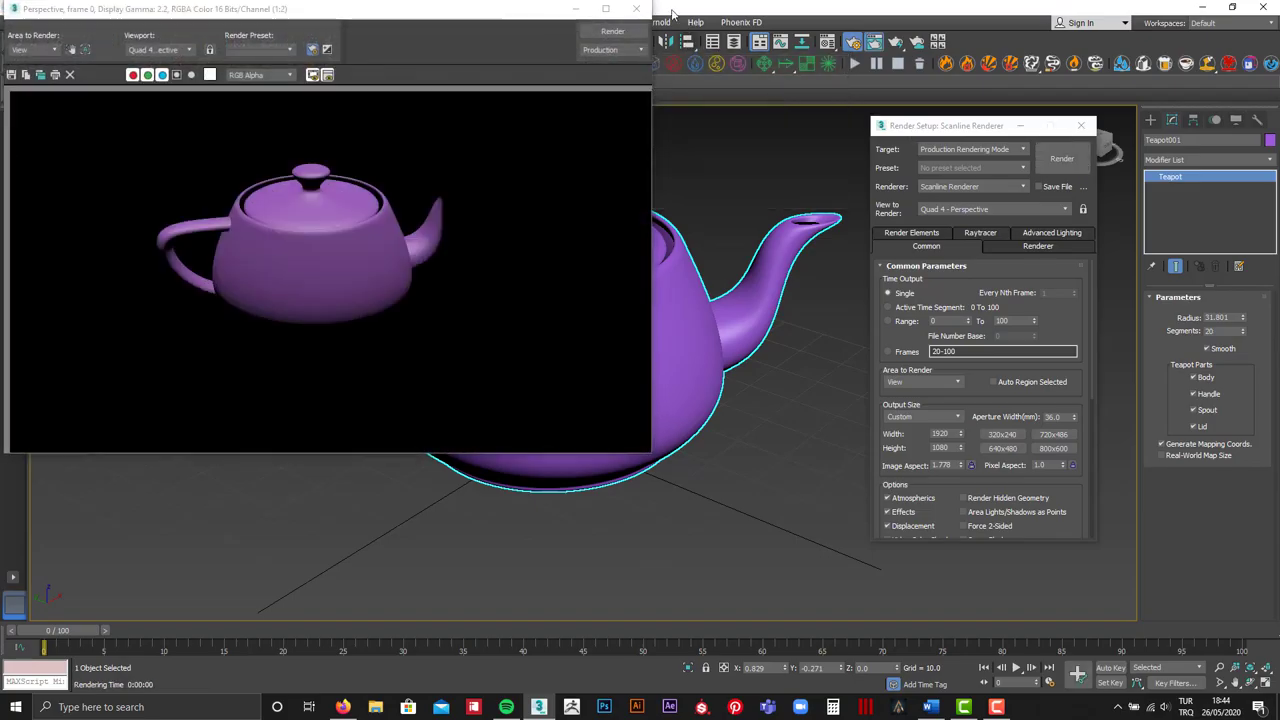
pyautogui.click(636, 10)
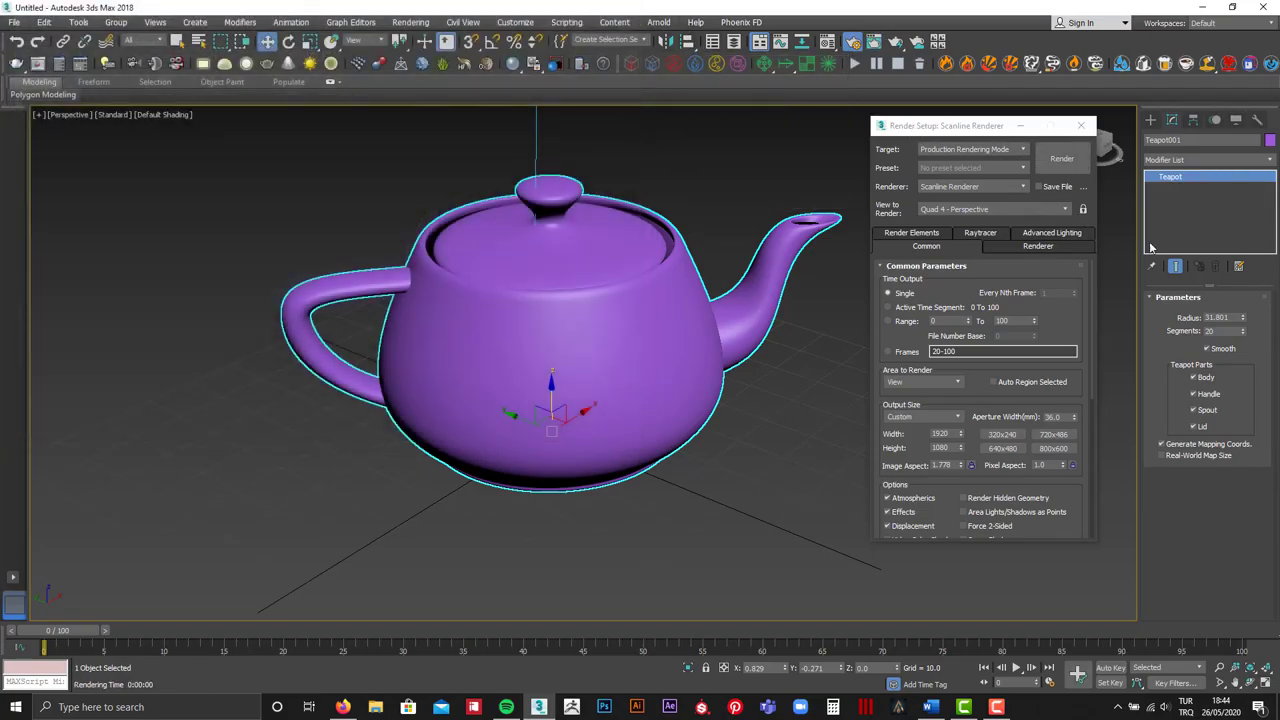
# Change the directional light above the teapot to an Omni light type
pyautogui.scroll(-5, 670, 190)
pyautogui.click(600, 315)
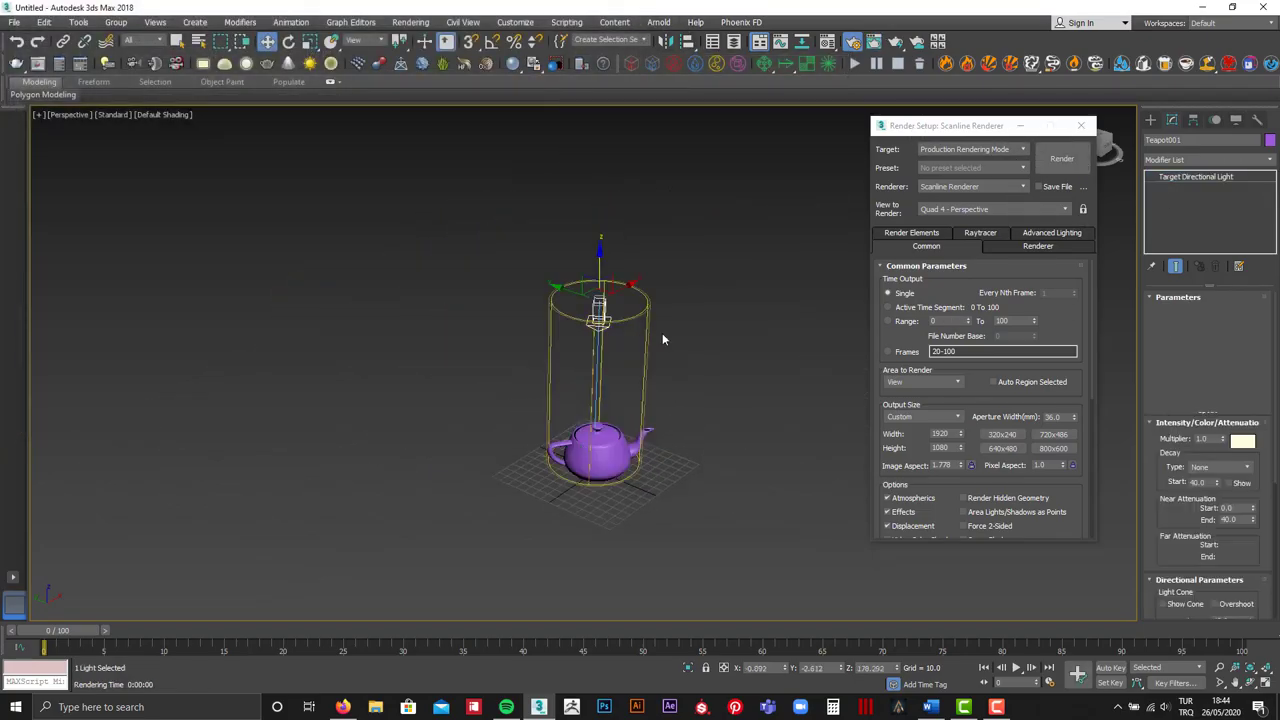
pyautogui.click(1234, 330)
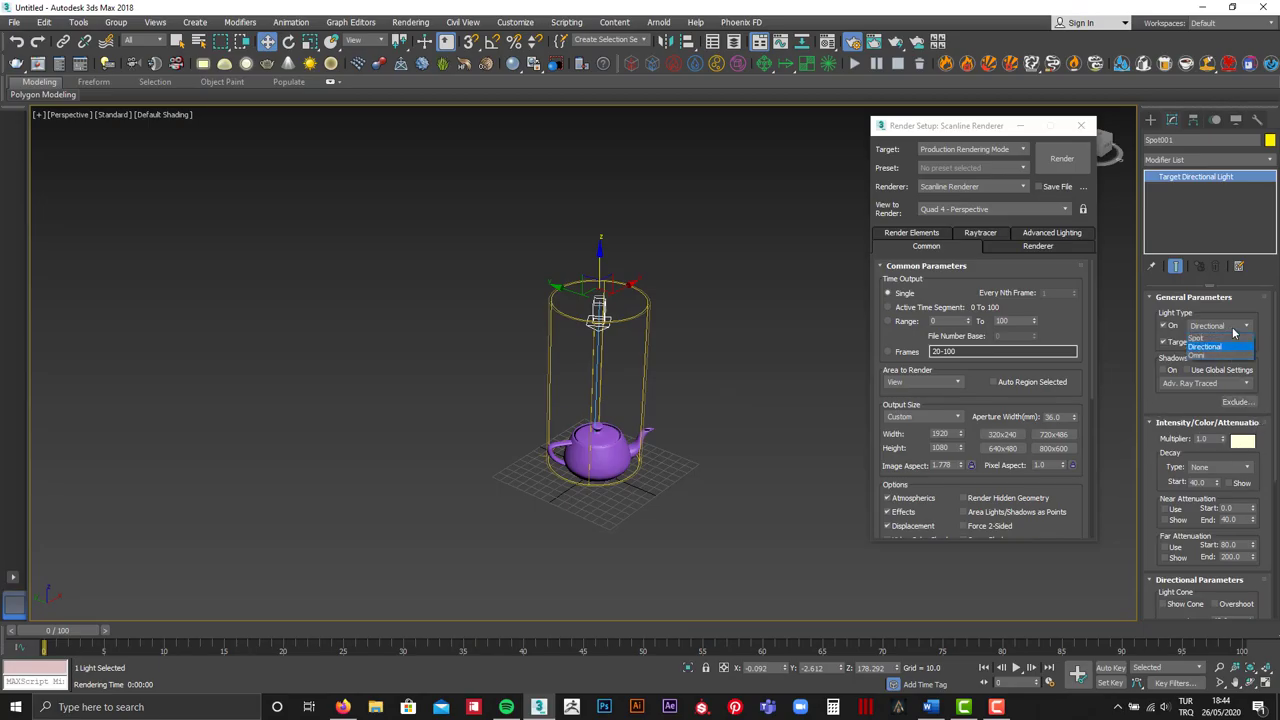
pyautogui.click(1200, 355)
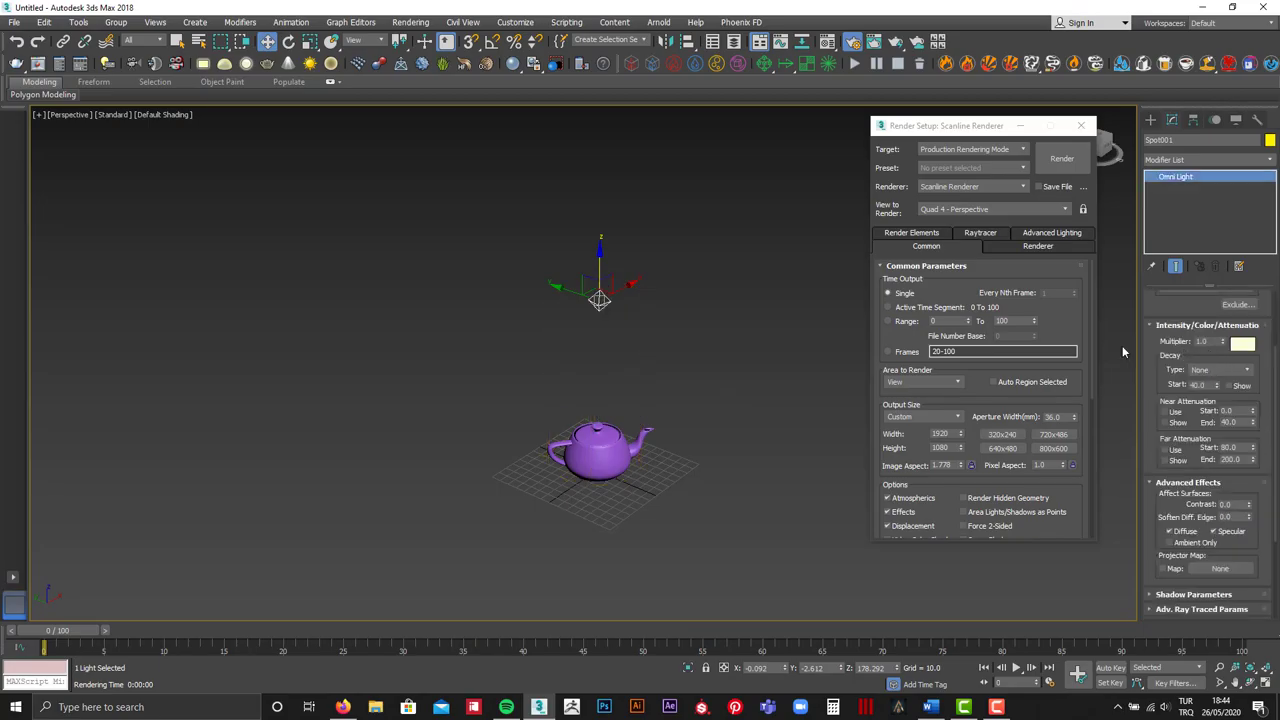
pyautogui.scroll(2, 605, 310)
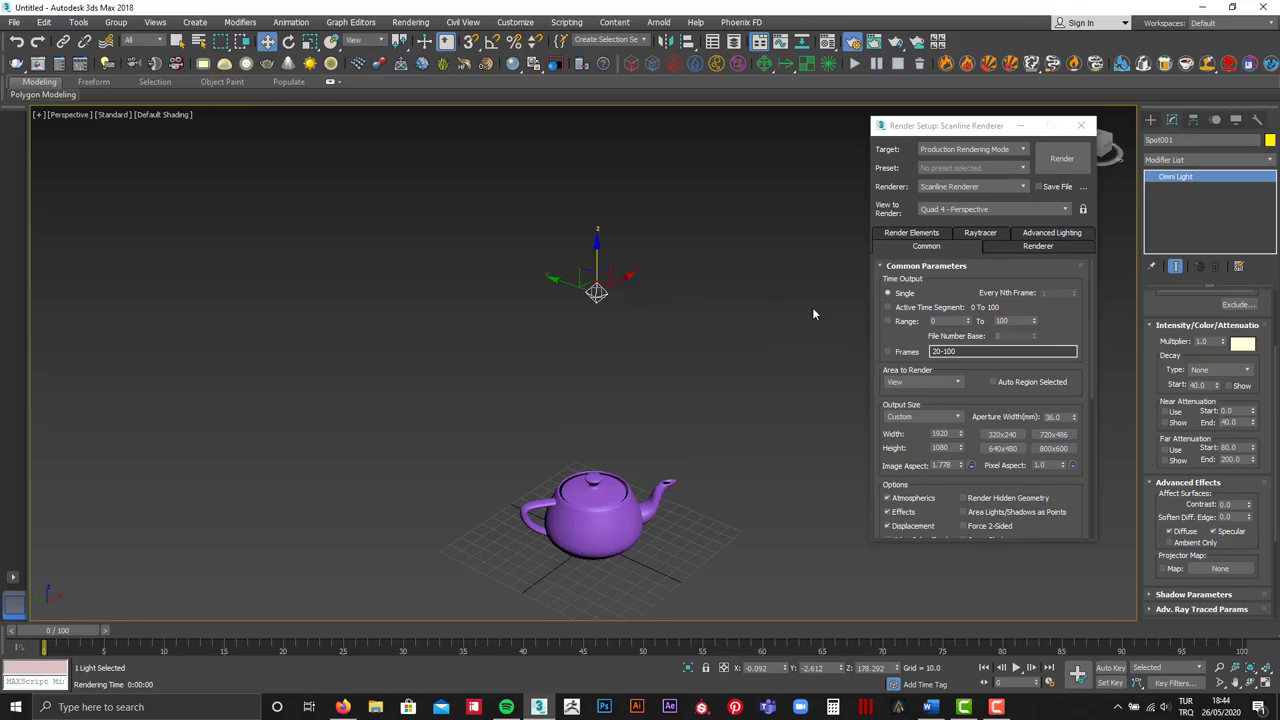
# Select the omni light above the teapot and delete it
pyautogui.click(644, 245)
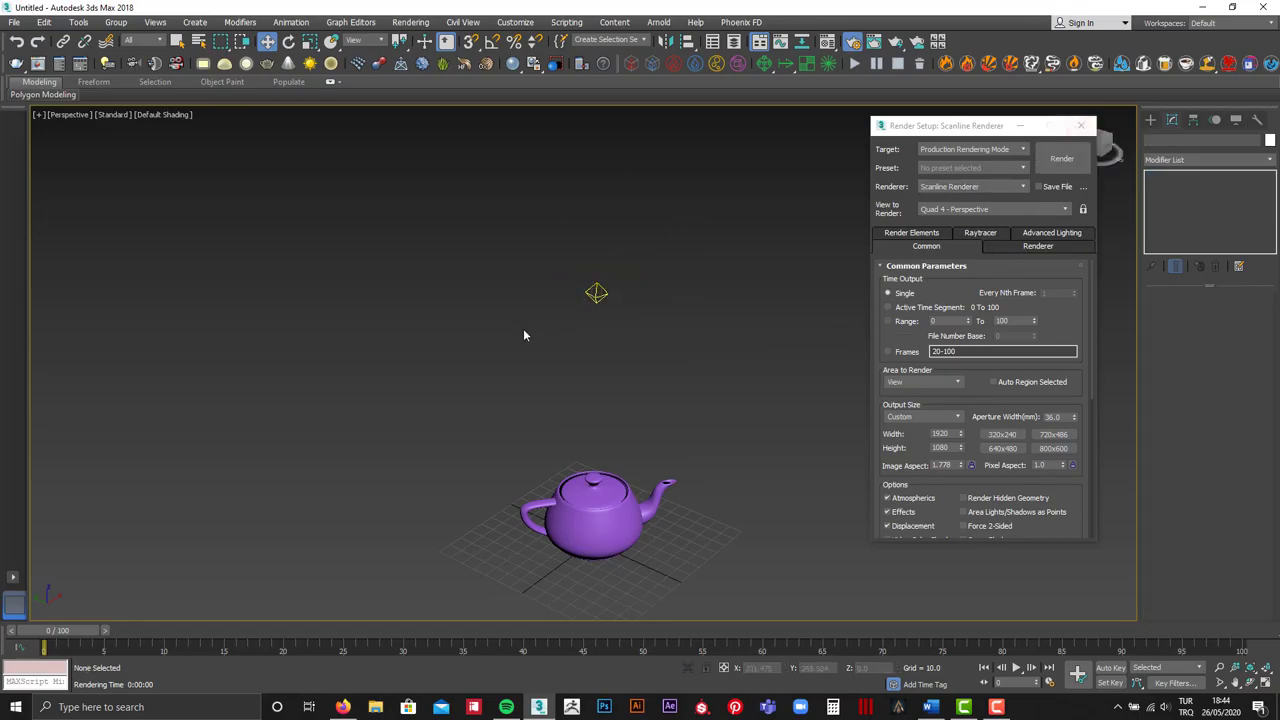
pyautogui.hotkey('ctrl', 'z')
pyautogui.press('Delete')
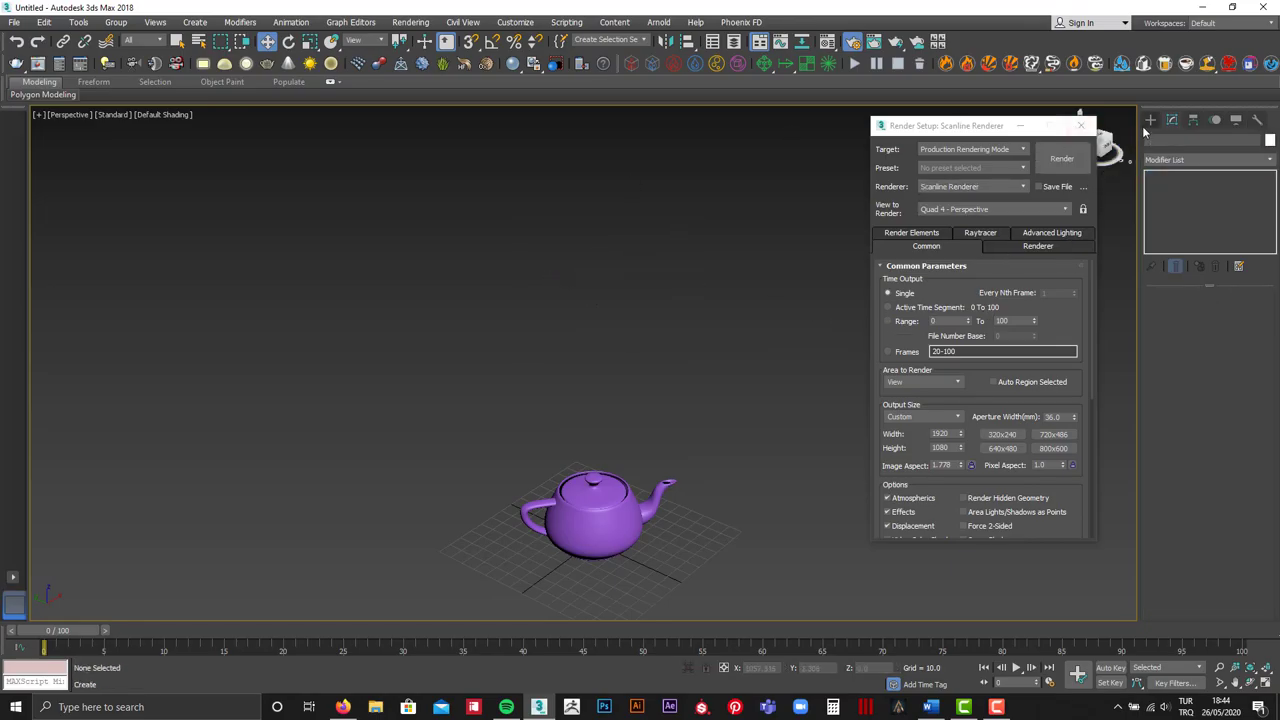
# Start a Target Direct light, cancel it, and return to the Lights creation panel
pyautogui.click(1150, 120)
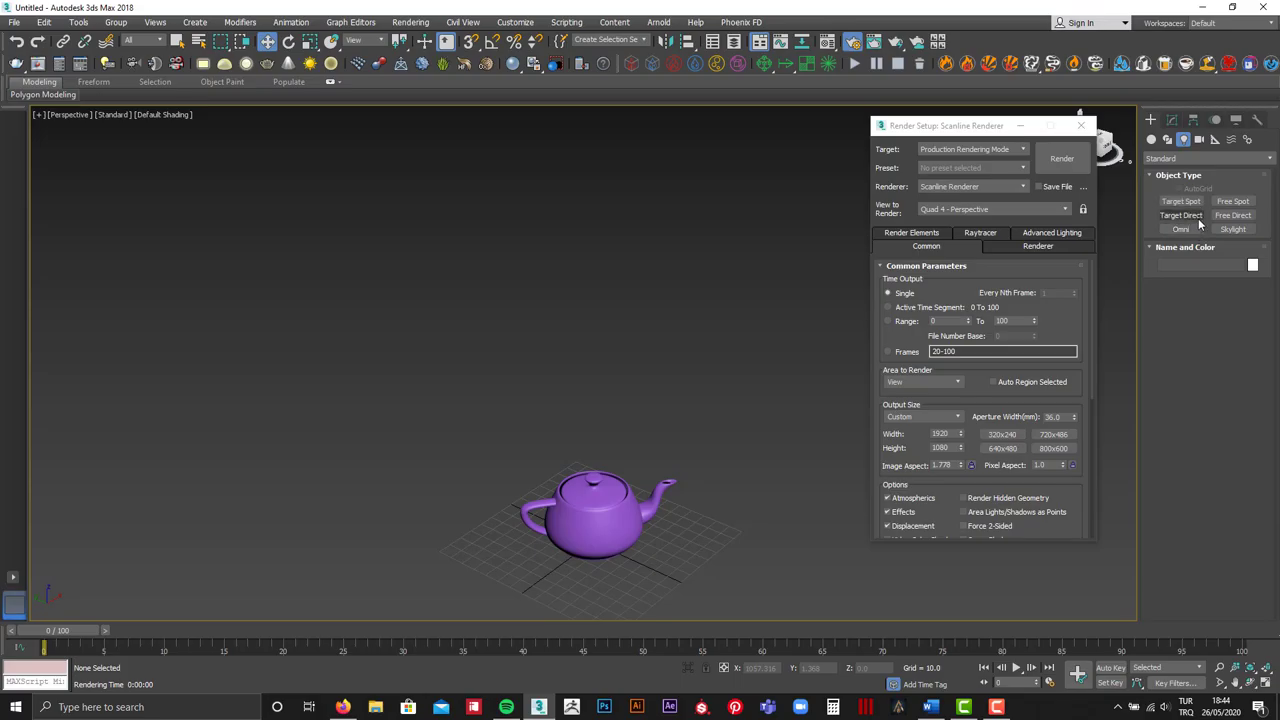
pyautogui.click(1182, 216)
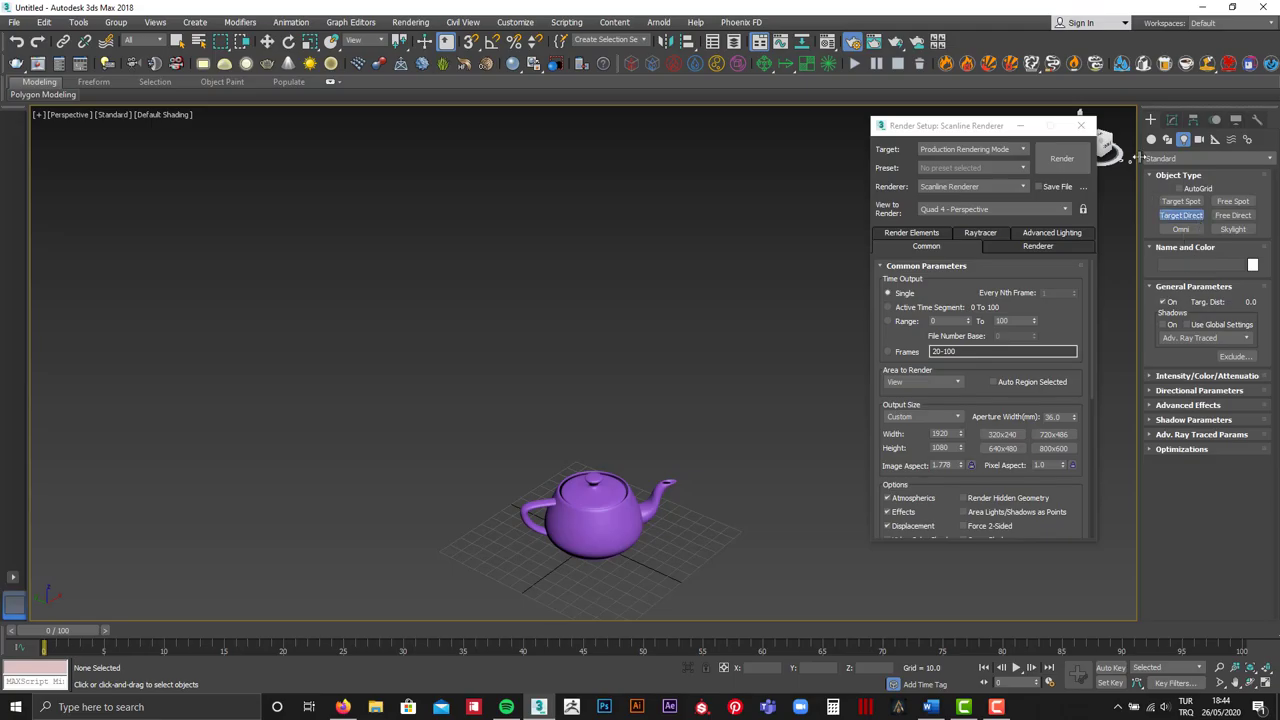
pyautogui.press('w')
pyautogui.click(1172, 119)
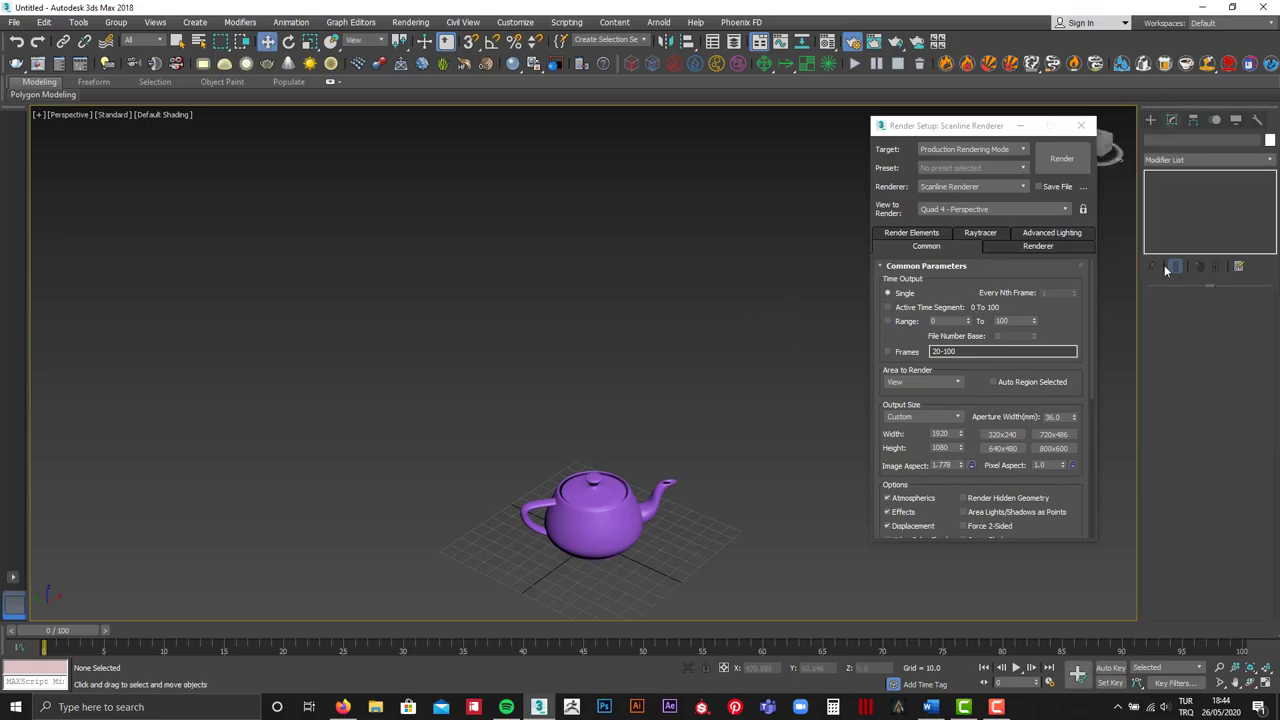
pyautogui.click(1150, 119)
# Drag out a new target directional light, Direct001, above the teapot
pyautogui.click(1182, 216)
pyautogui.moveTo(680, 335)
pyautogui.mouseDown()
pyautogui.moveTo(620, 322)
pyautogui.moveTo(741, 298)
pyautogui.mouseUp()
pyautogui.press('w')
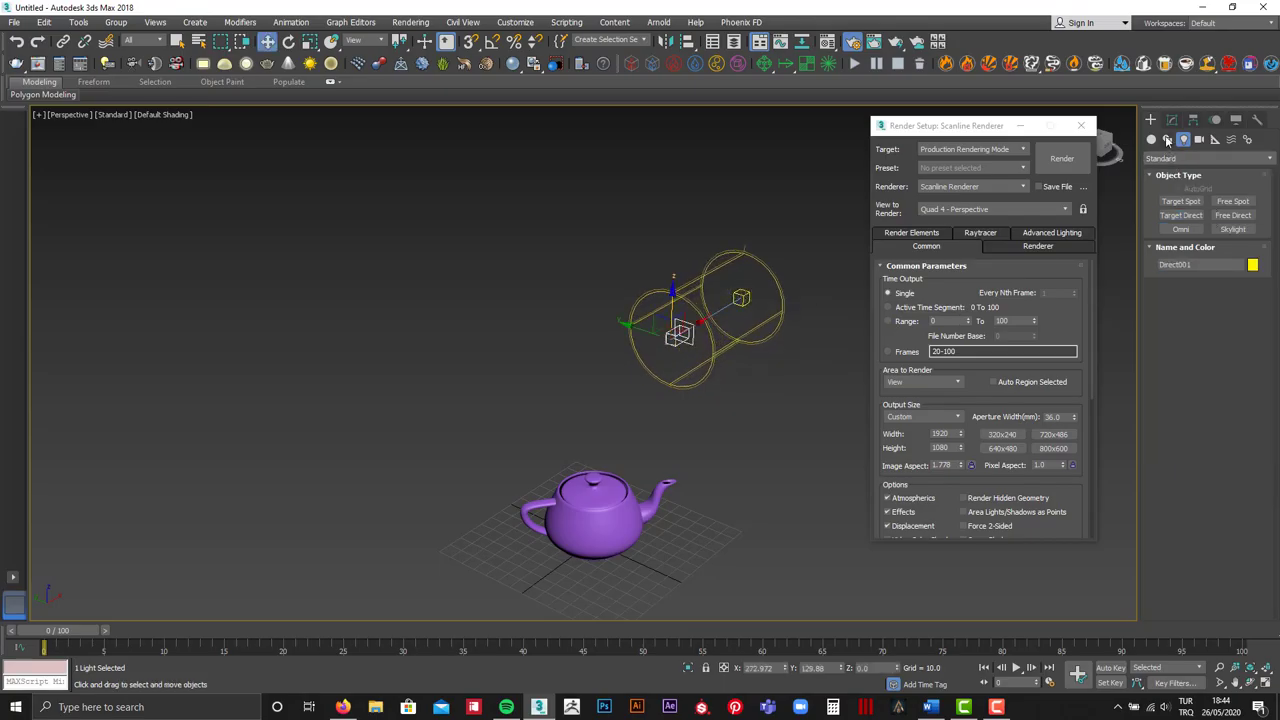
pyautogui.click(1172, 119)
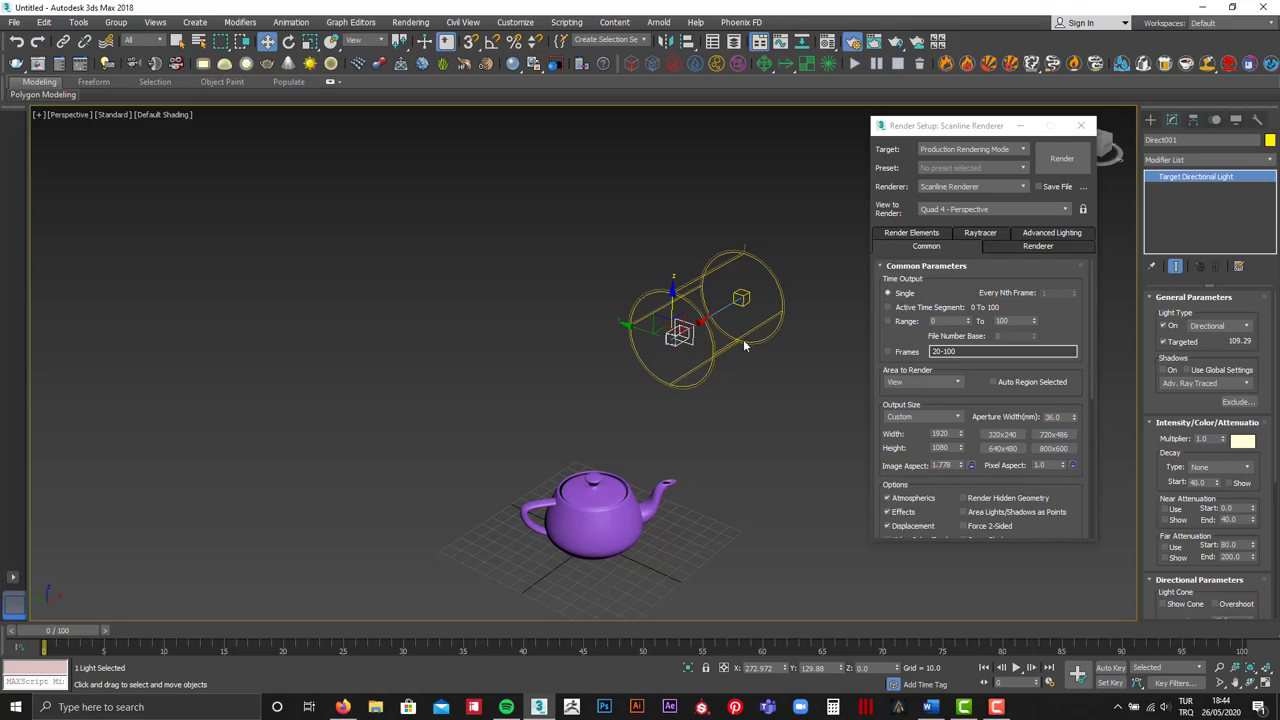
# Switch Direct001's light type to Spot, back to Directional, then to Omni
pyautogui.click(1216, 328)
pyautogui.click(1200, 336)
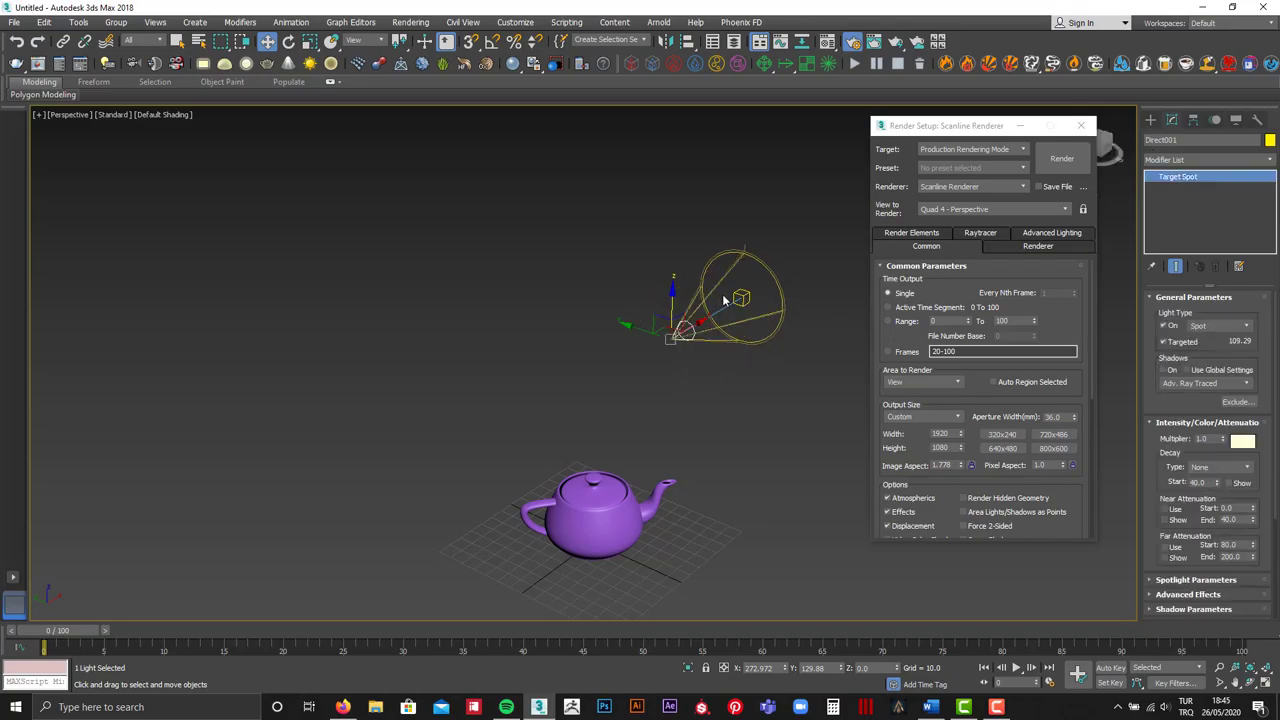
pyautogui.click(1200, 326)
pyautogui.click(1210, 348)
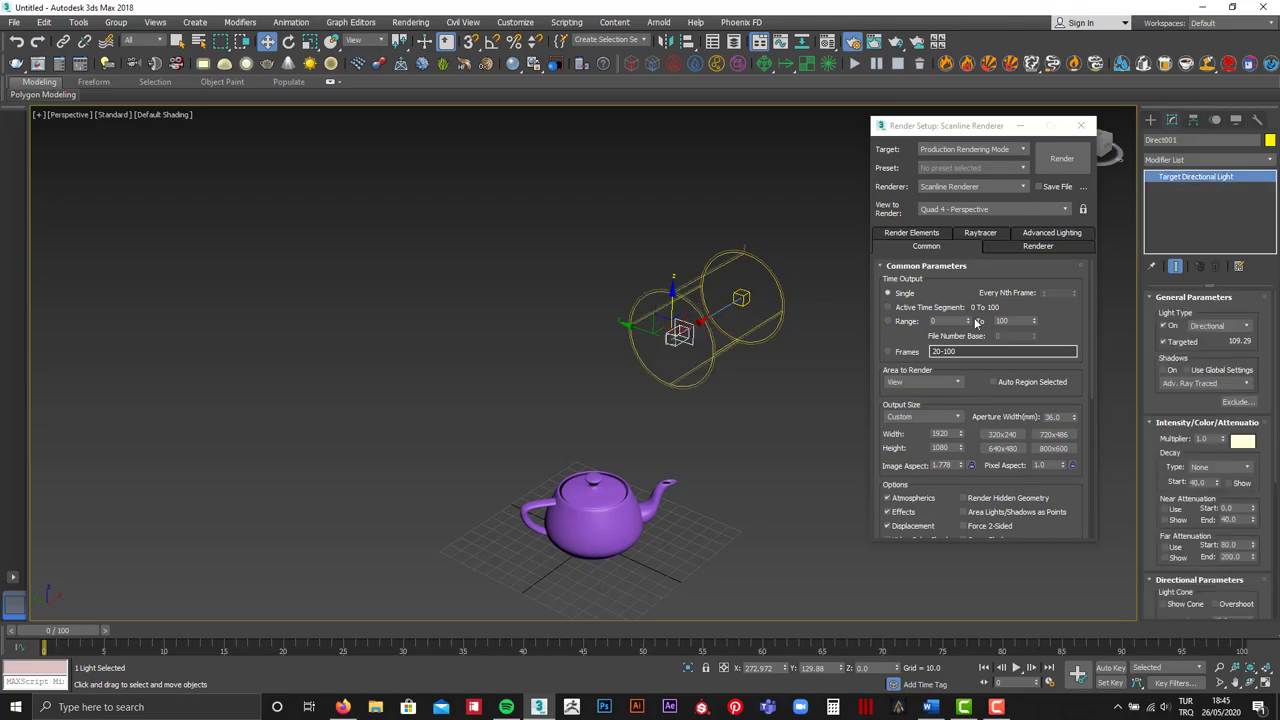
pyautogui.click(1205, 328)
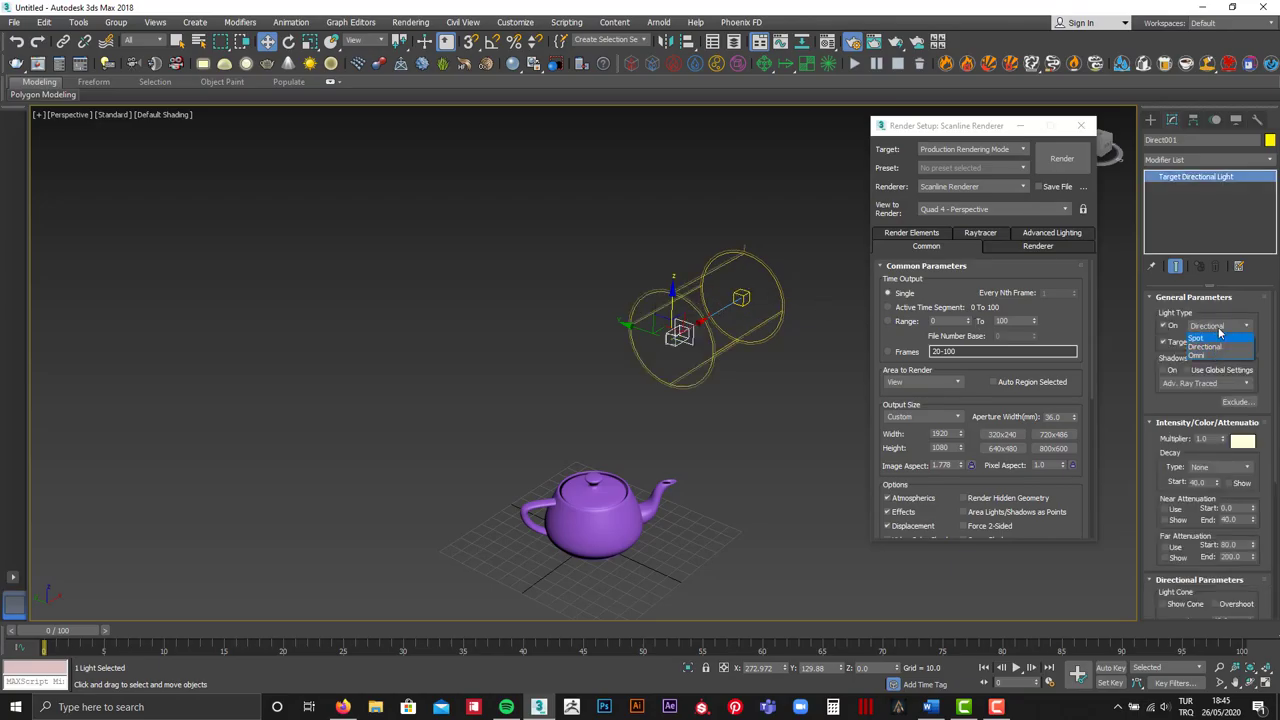
pyautogui.click(1218, 349)
pyautogui.click(1220, 328)
pyautogui.click(1213, 349)
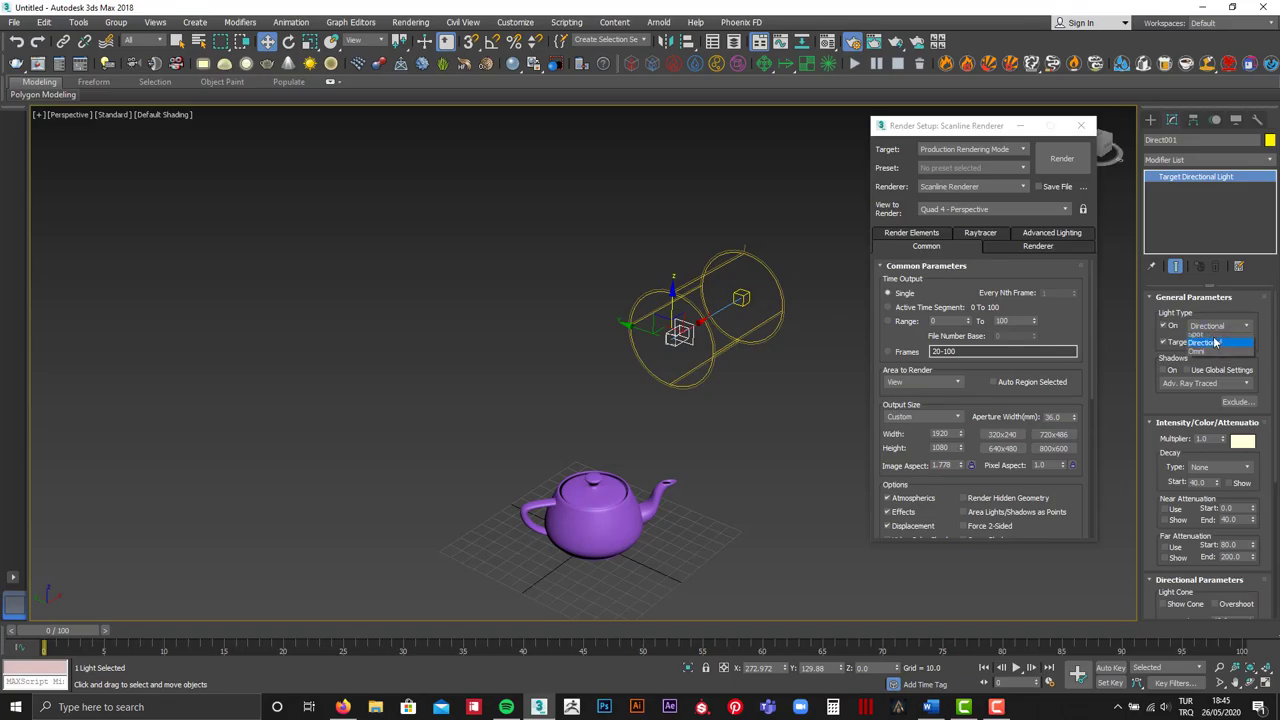
pyautogui.click(1207, 346)
pyautogui.click(1150, 119)
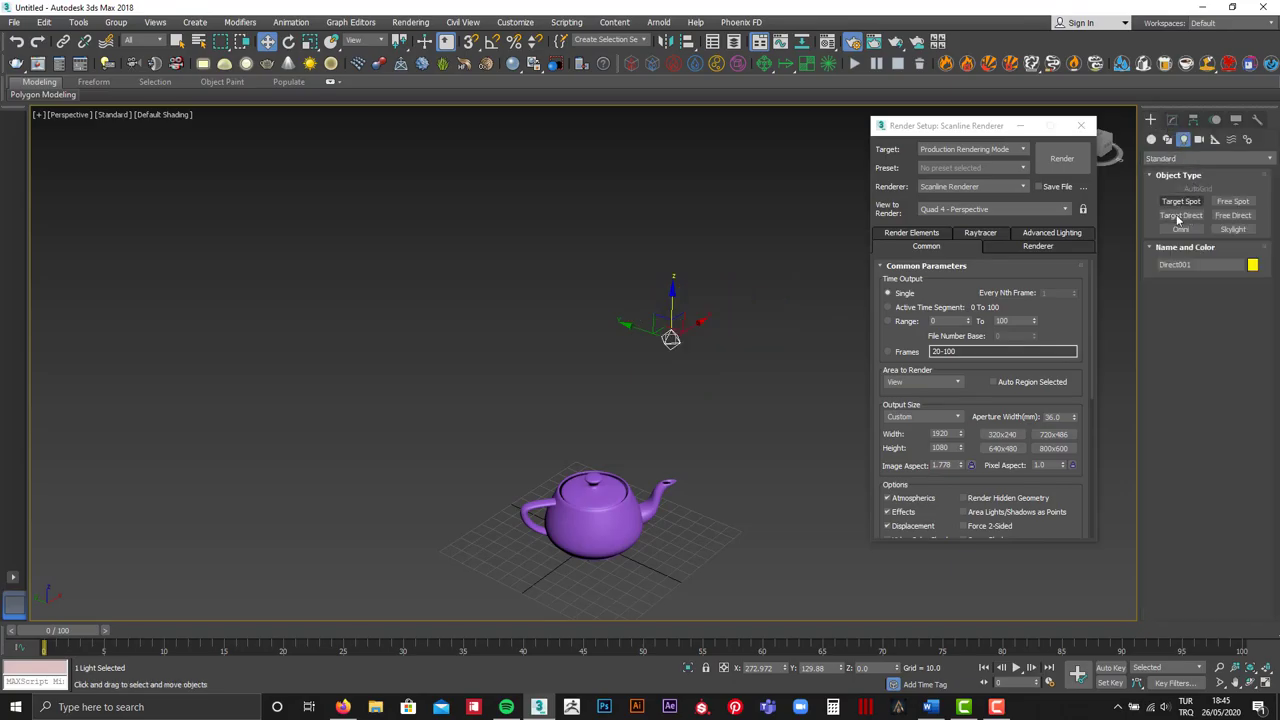
pyautogui.click(671, 338)
# Place a Free Spot beside the teapot and a Free Direct light at upper left
pyautogui.click(670, 340)
pyautogui.click(673, 338)
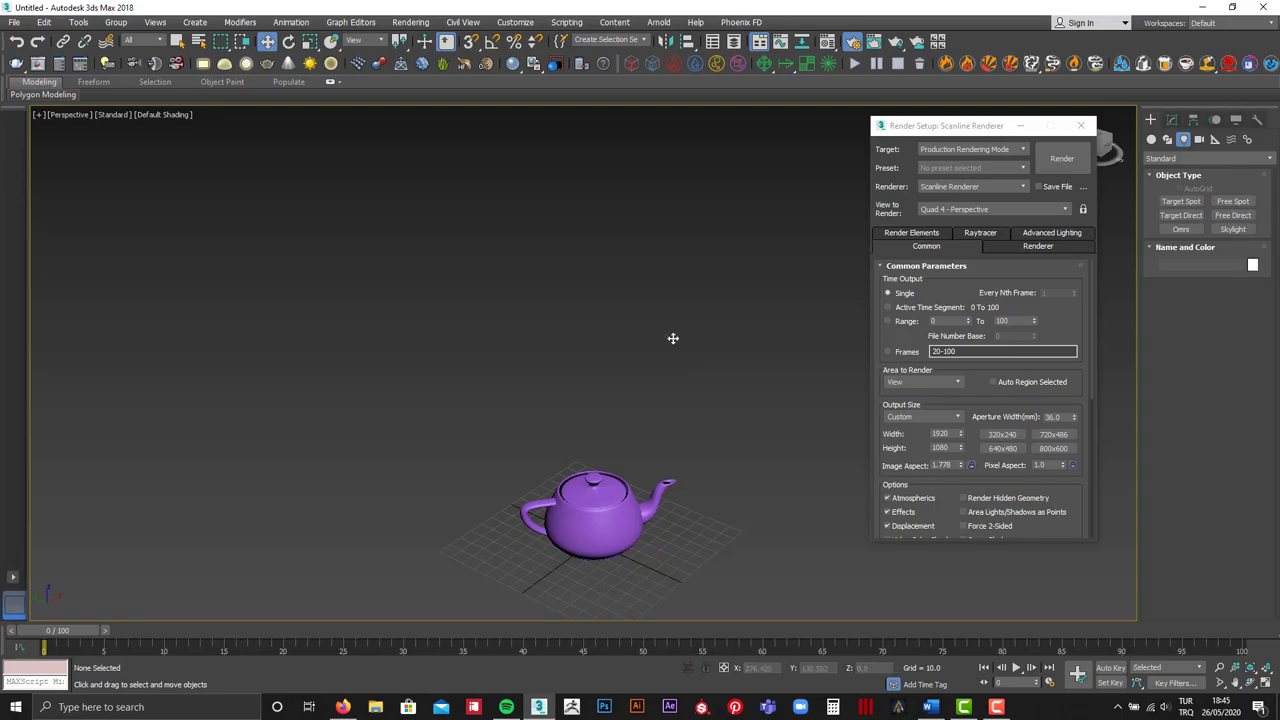
pyautogui.click(1233, 201)
pyautogui.click(747, 292)
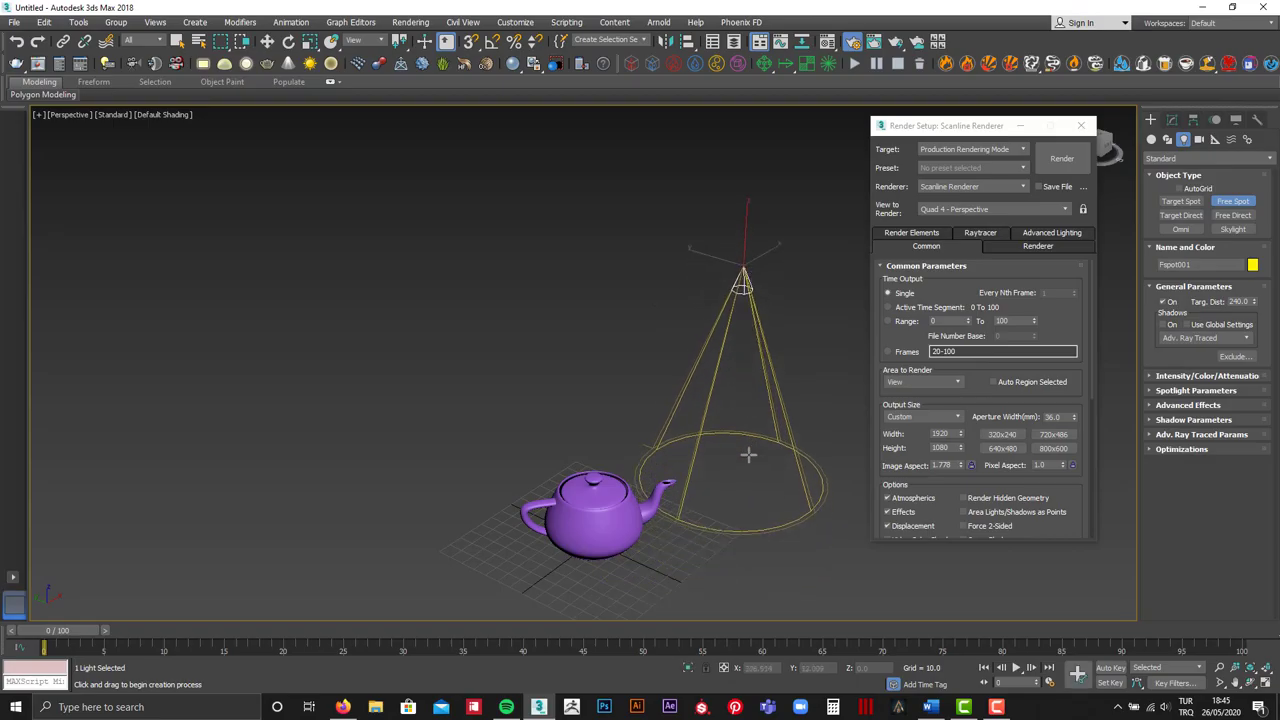
pyautogui.press('w')
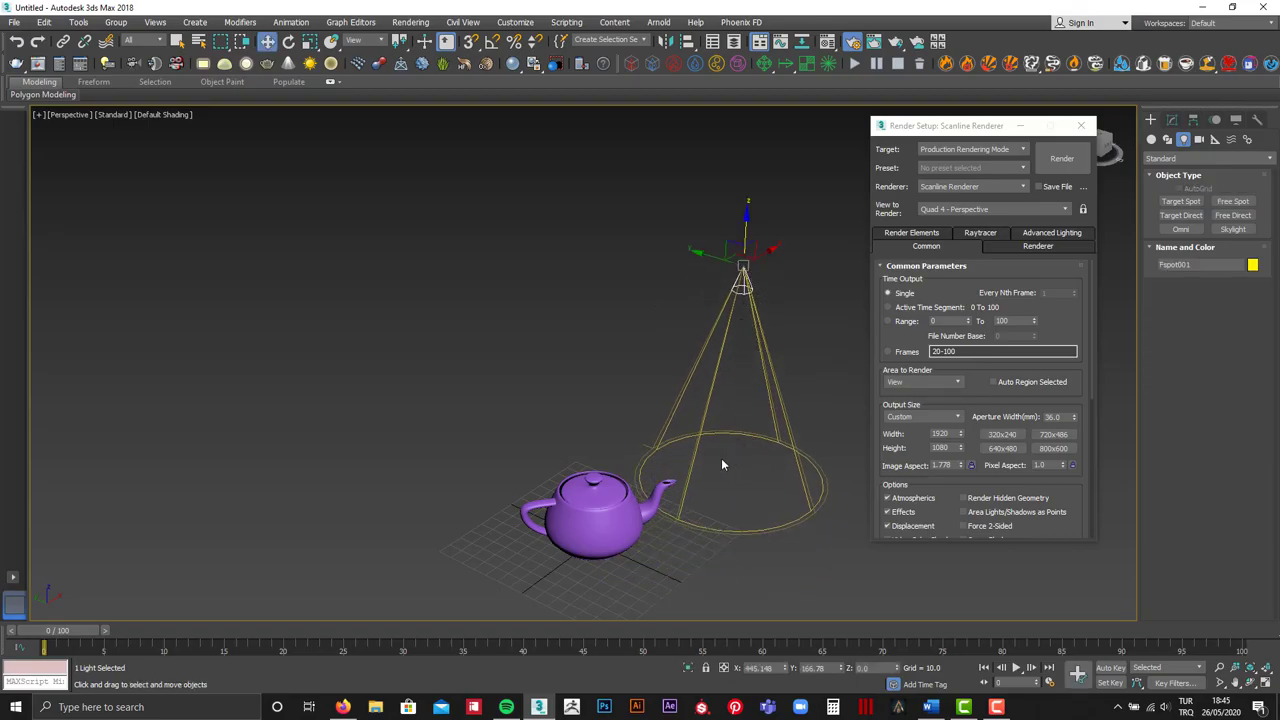
pyautogui.click(1233, 215)
pyautogui.moveTo(547, 348); pyautogui.dragTo(446, 258)
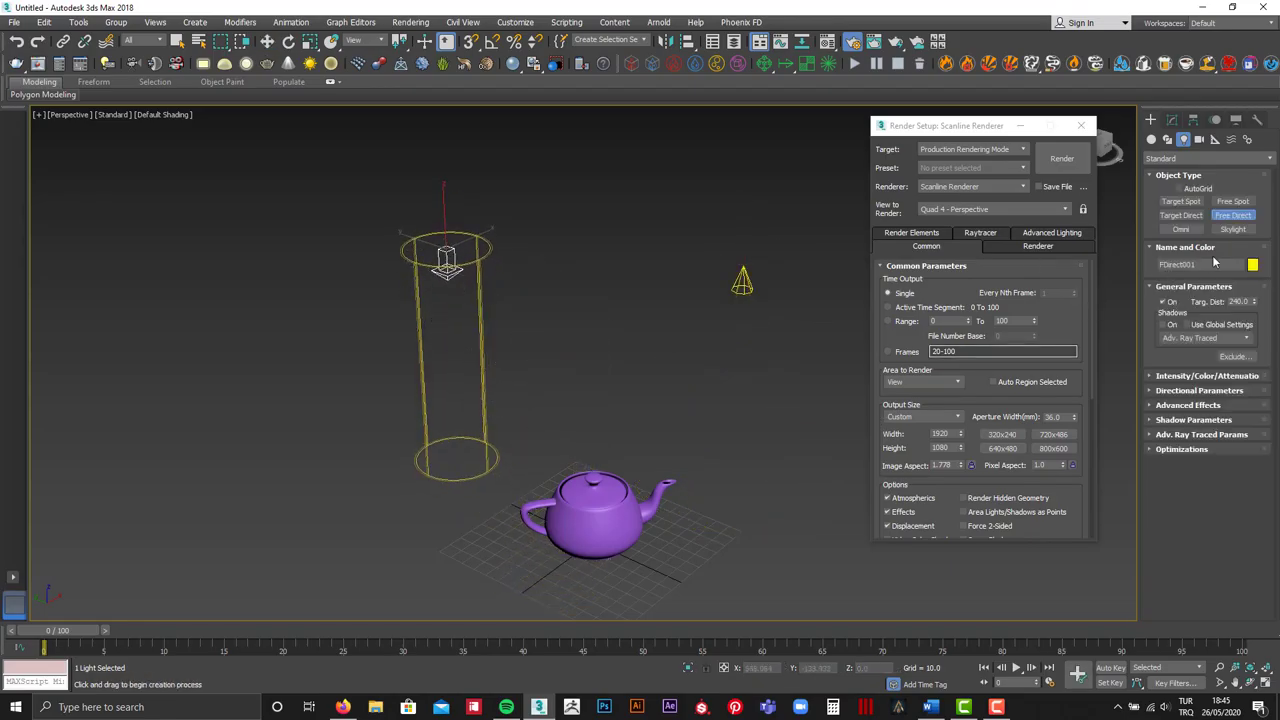
pyautogui.press('w')
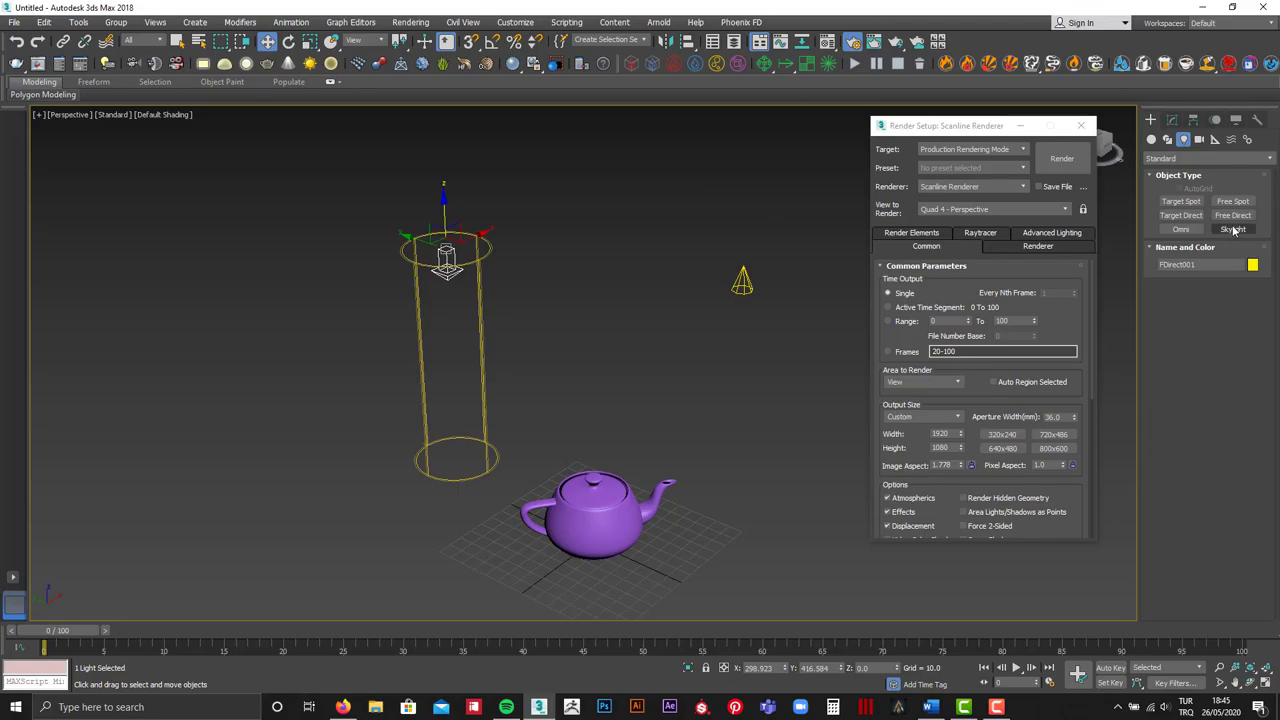
# Add an Omni light above the scene, then zoom out to see all lights
pyautogui.click(1182, 229)
pyautogui.click(604, 242)
pyautogui.press('w')
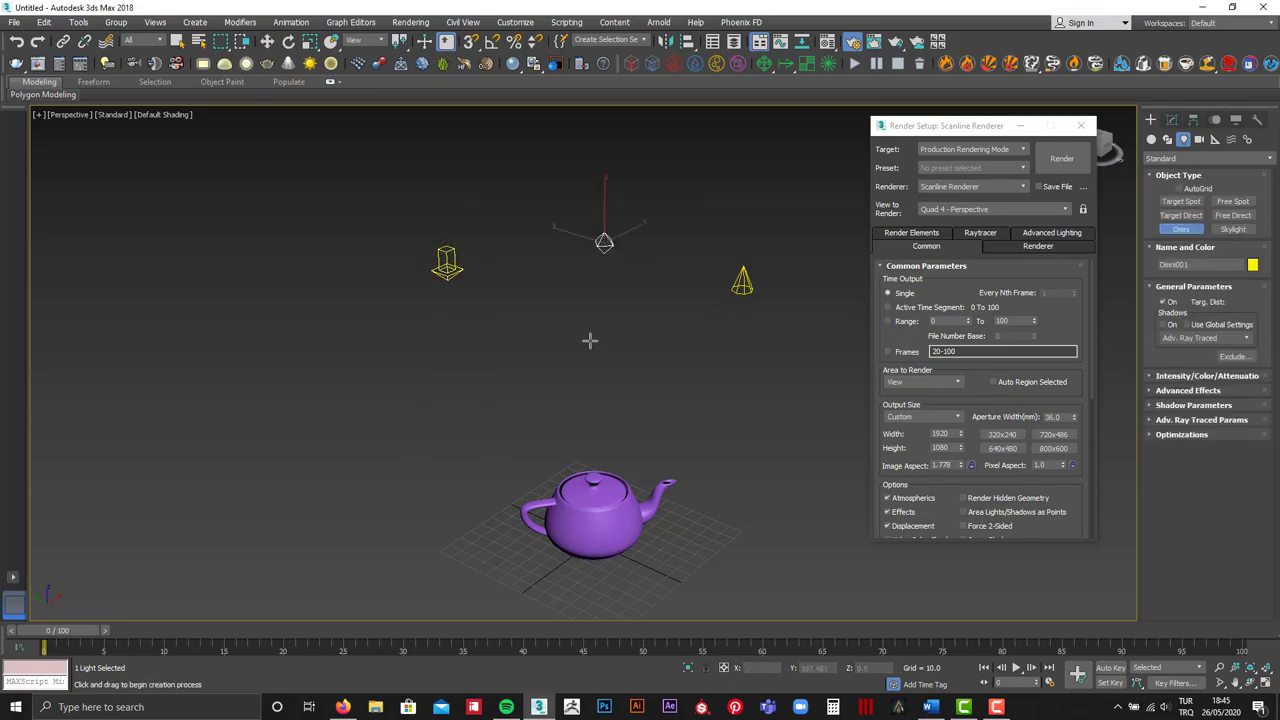
pyautogui.scroll(-5, 593, 341)
pyautogui.keyDown('alt'); pyautogui.moveTo(635, 350); pyautogui.dragTo(590, 348, button='middle'); pyautogui.keyUp('alt')
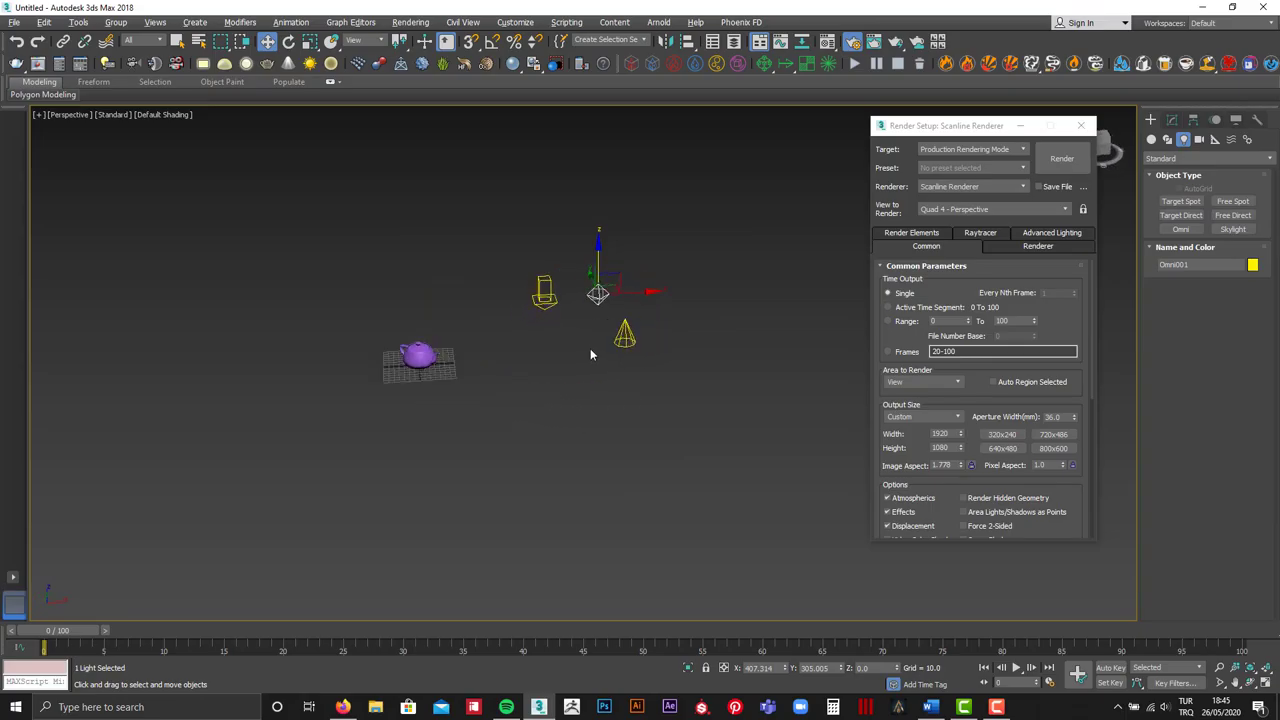
# Select FDirect001, Fspot001 and Omni001, moving Omni001 to the left
pyautogui.click(545, 290)
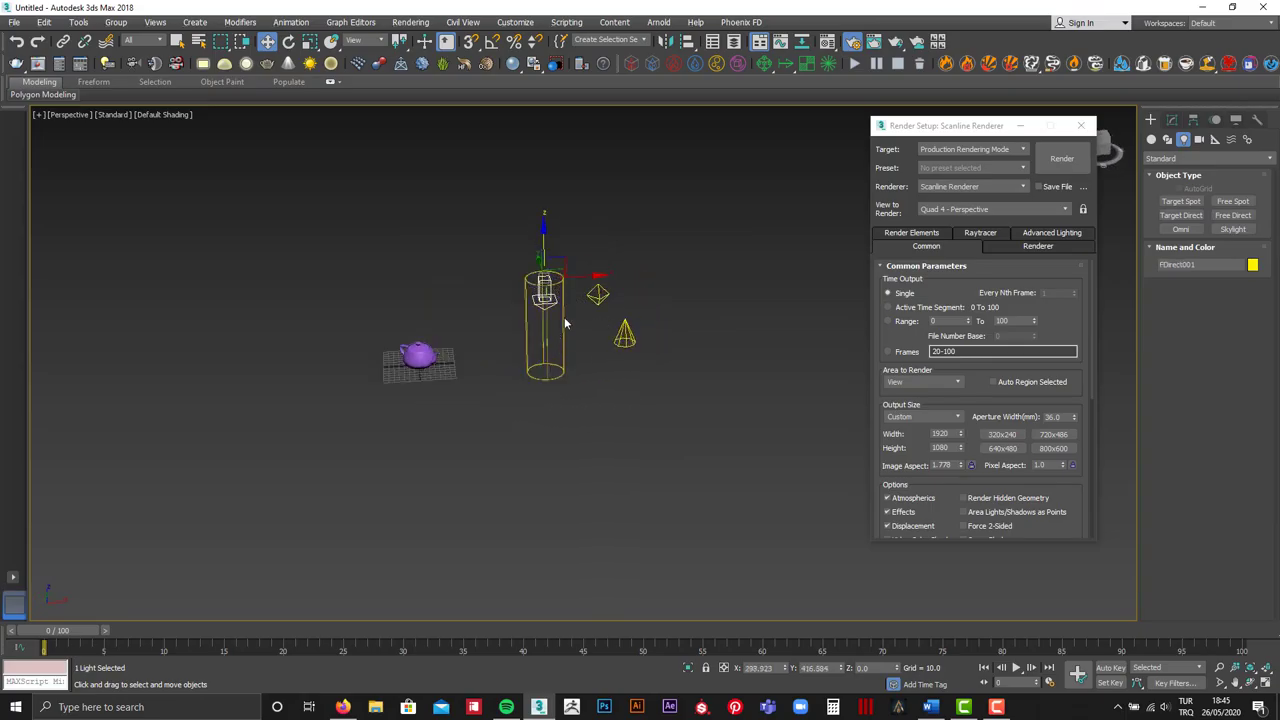
pyautogui.click(629, 340)
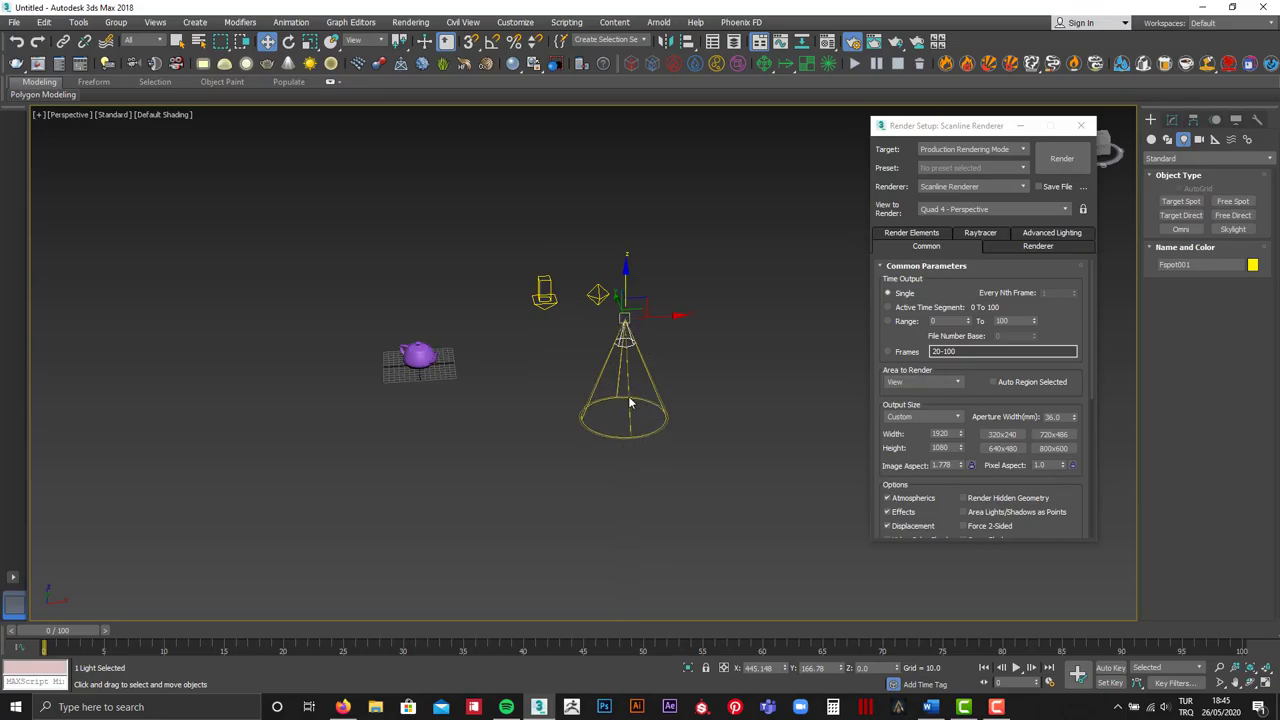
pyautogui.click(597, 296)
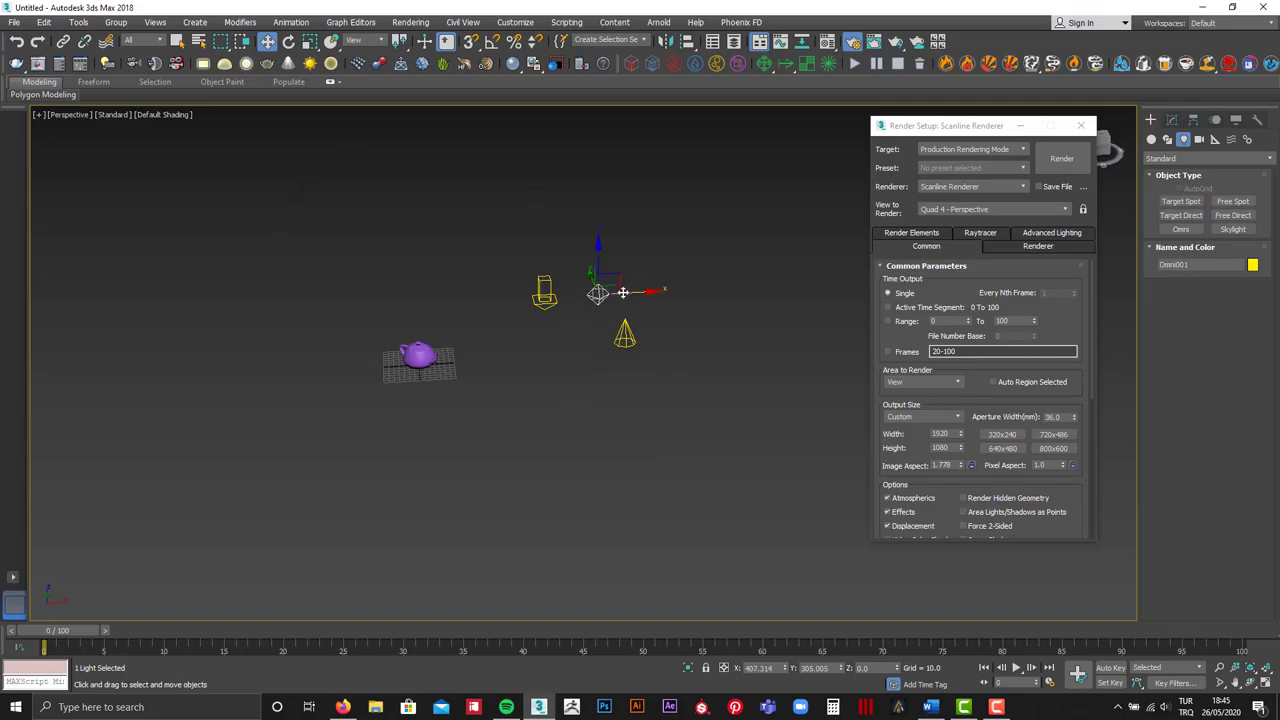
pyautogui.moveTo(628, 292); pyautogui.dragTo(451, 298)
pyautogui.moveTo(472, 367); pyautogui.dragTo(643, 372, button='middle')
# Align Omni001 centre-to-centre with the teapot, its Z minimum on the teapot's maximum
pyautogui.hotkey('alt', 'a')
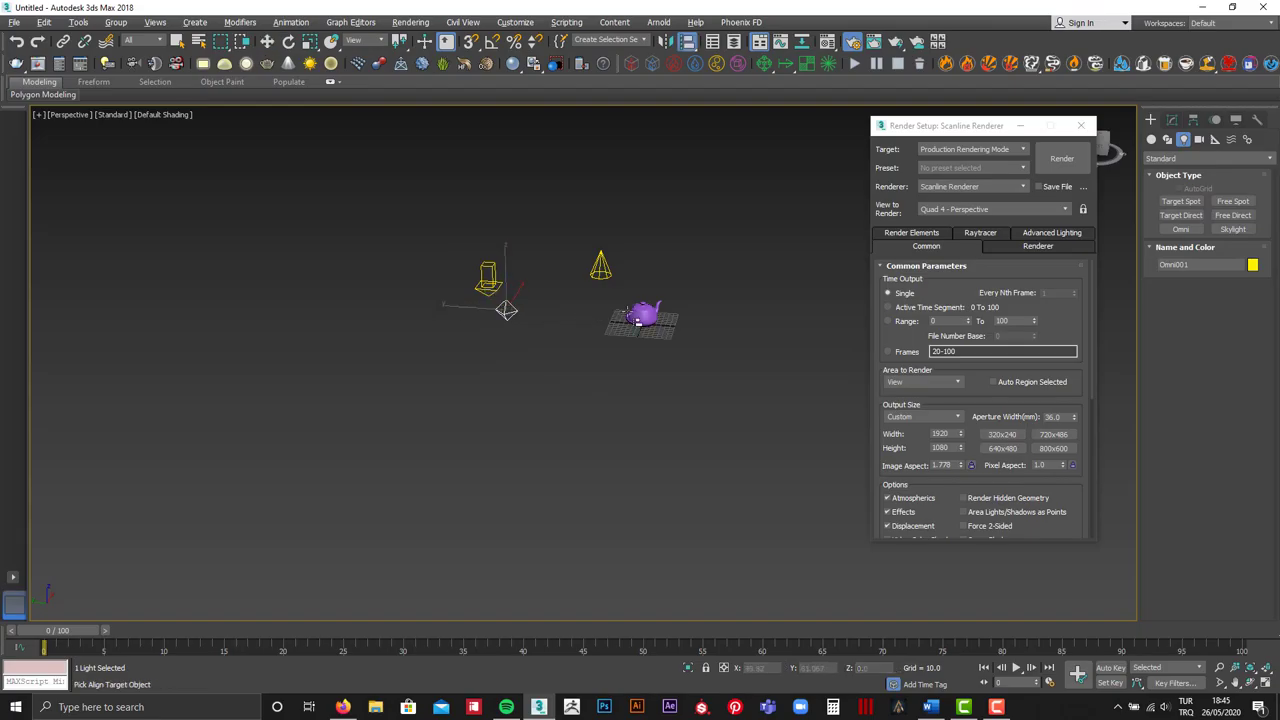
pyautogui.click(640, 316)
pyautogui.click(513, 261)
pyautogui.click(471, 307)
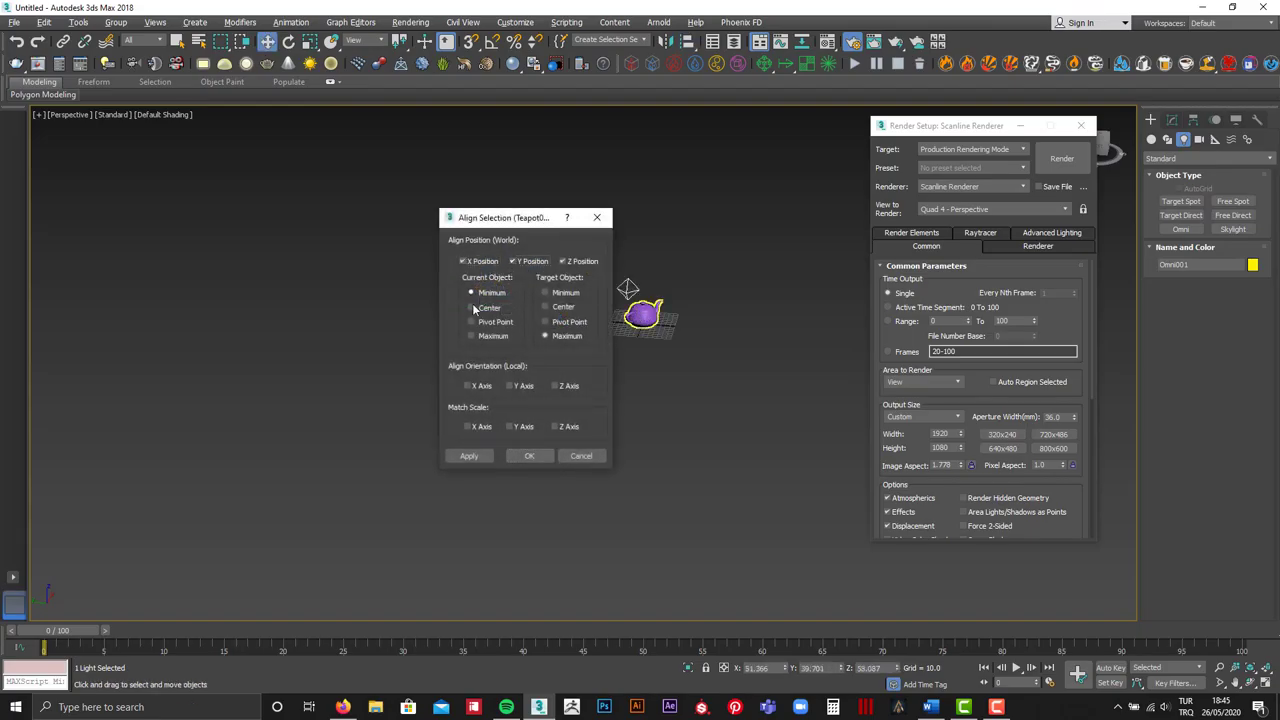
pyautogui.click(545, 306)
pyautogui.click(469, 455)
pyautogui.click(563, 261)
pyautogui.click(471, 292)
pyautogui.click(545, 336)
pyautogui.click(529, 455)
# Raise Omni001 above the teapot, clear the selection and zoom in
pyautogui.moveTo(643, 250); pyautogui.dragTo(631, 109)
pyautogui.click(706, 205)
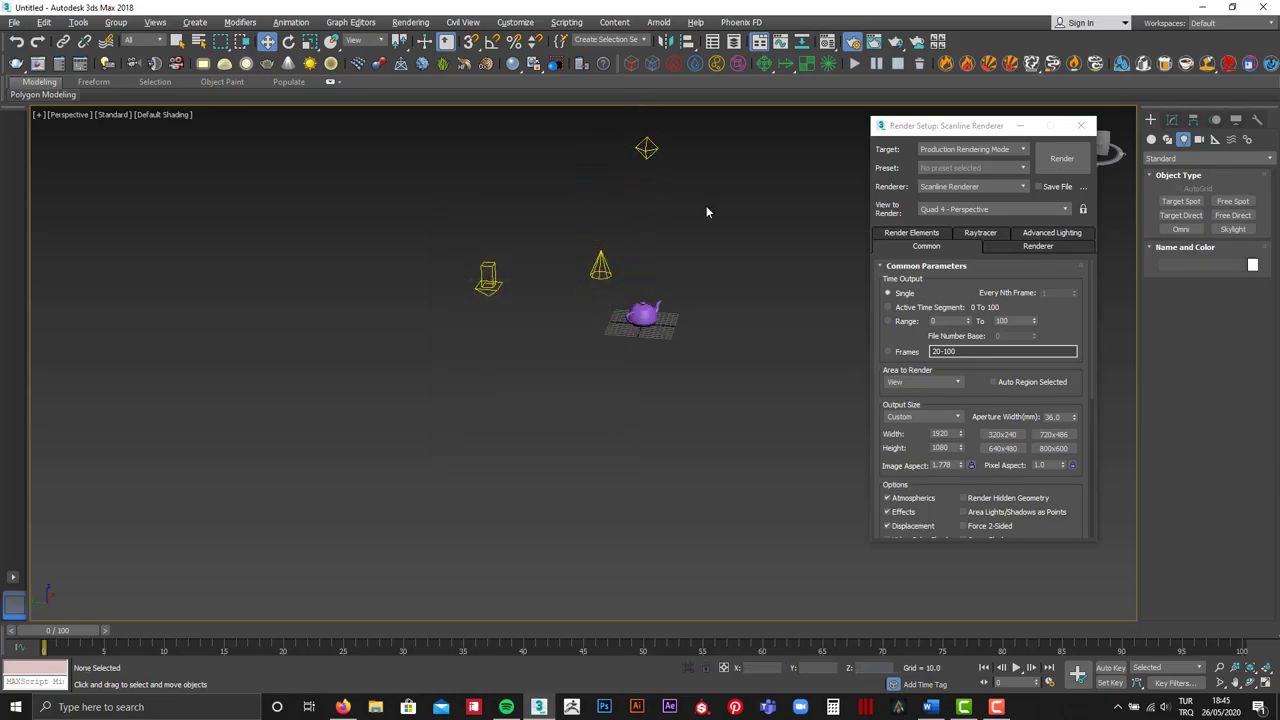
pyautogui.scroll(4, 656, 310)
pyautogui.scroll(6, 627, 326)
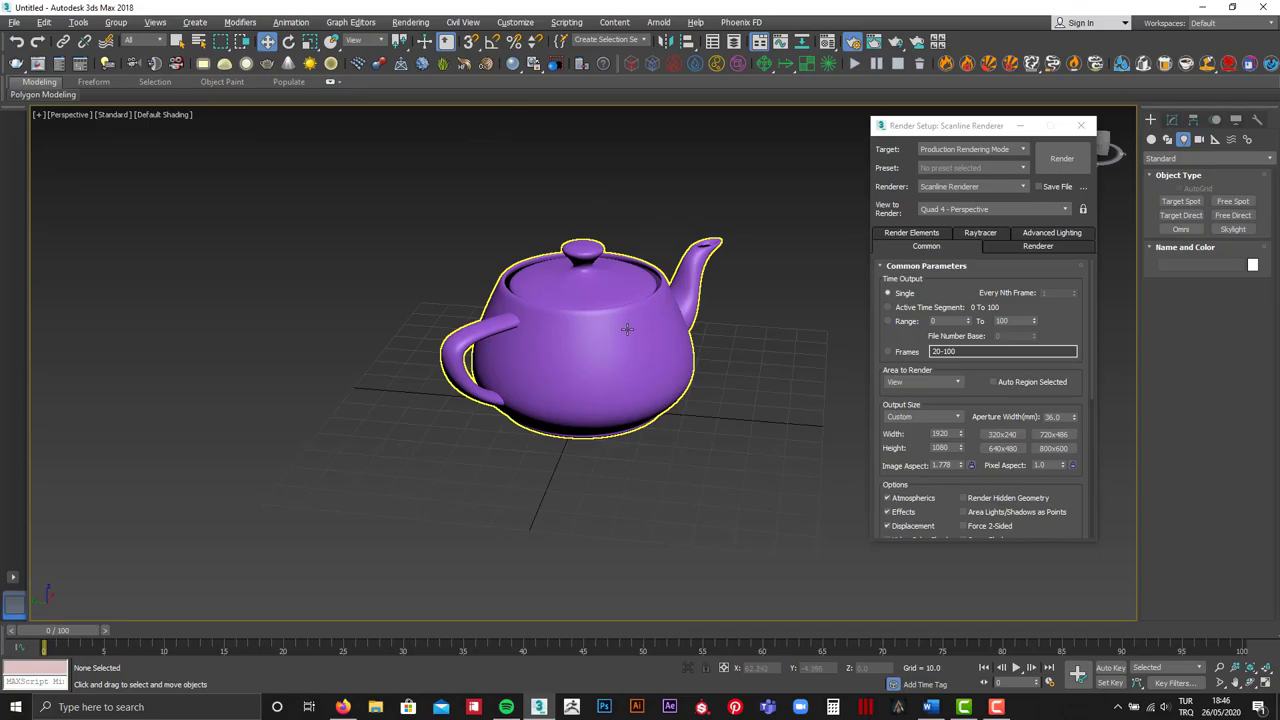
# Test-render the teapot and close the rendered image
pyautogui.click(1062, 158)
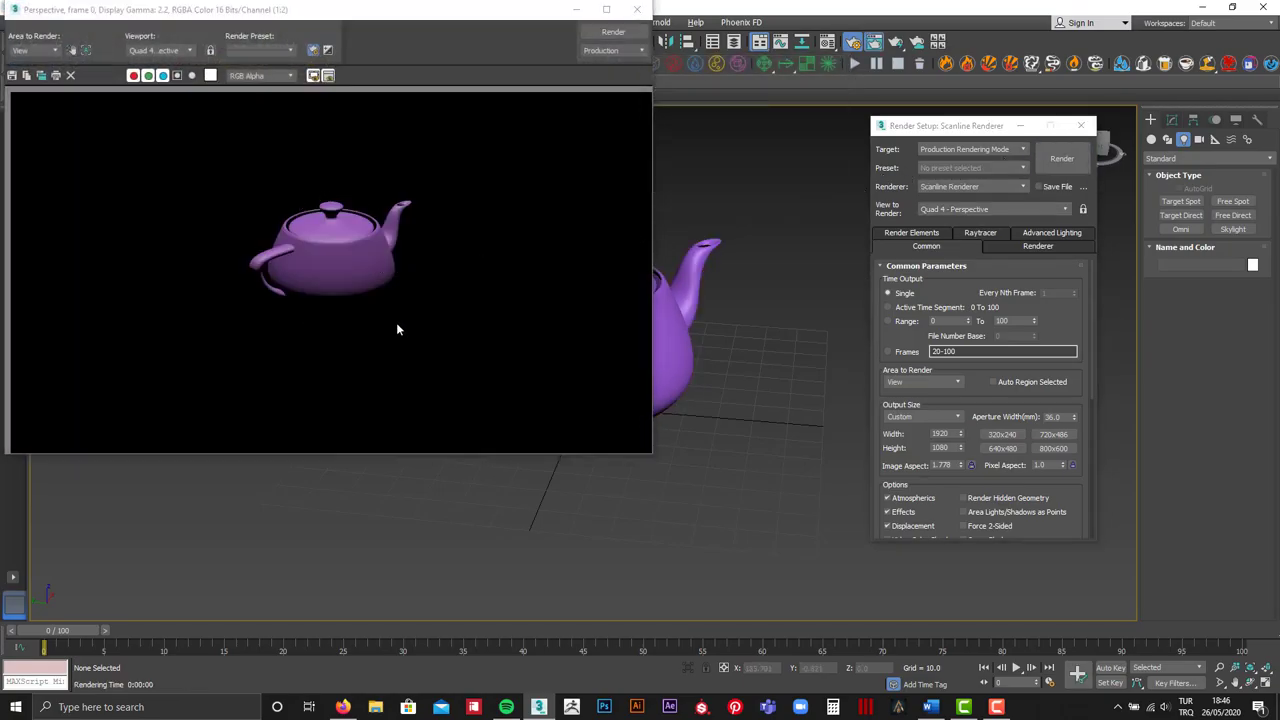
pyautogui.click(637, 9)
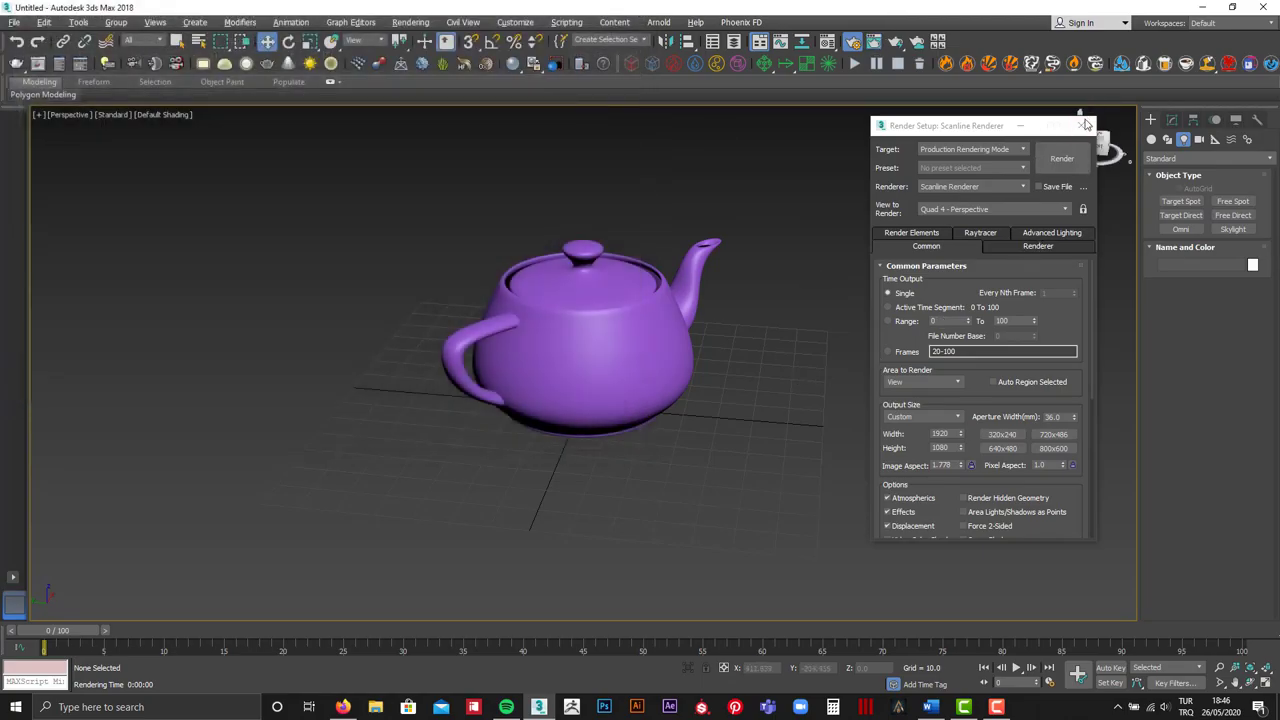
pyautogui.scroll(-5, 740, 293)
pyautogui.scroll(-3, 726, 297)
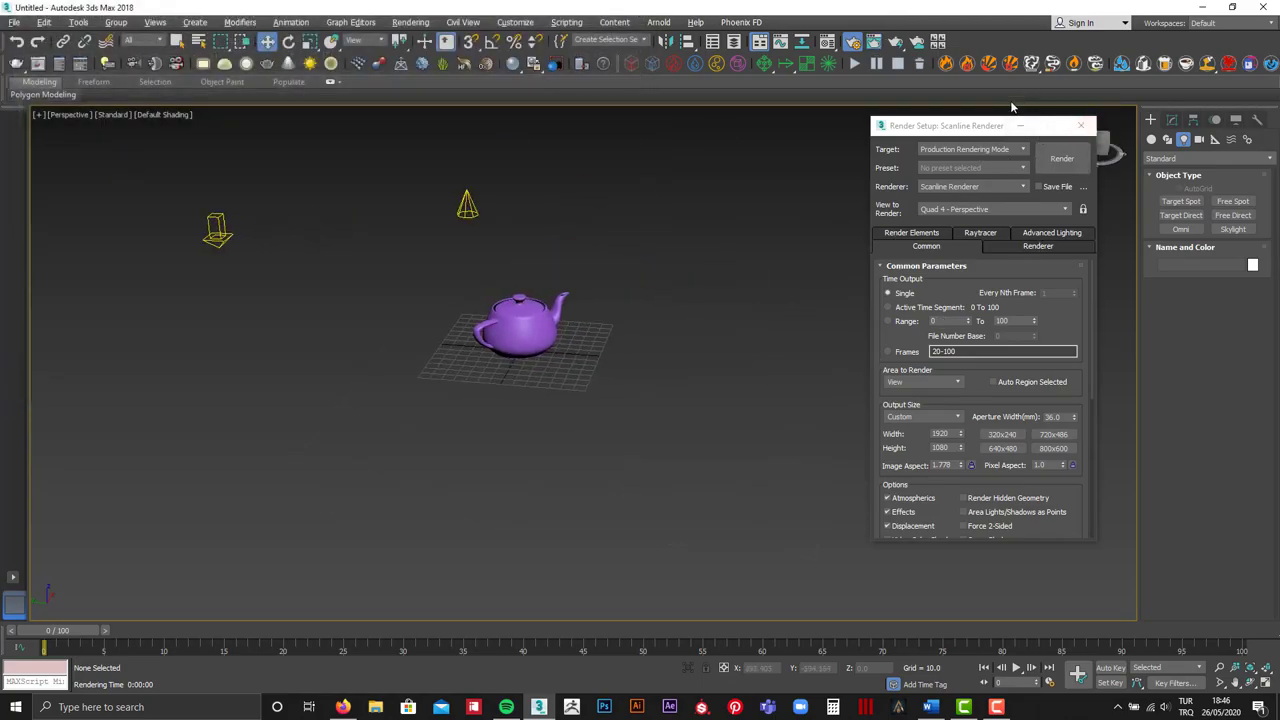
# Close Render Setup and begin creating a Target camera
pyautogui.moveTo(977, 130); pyautogui.dragTo(843, 137)
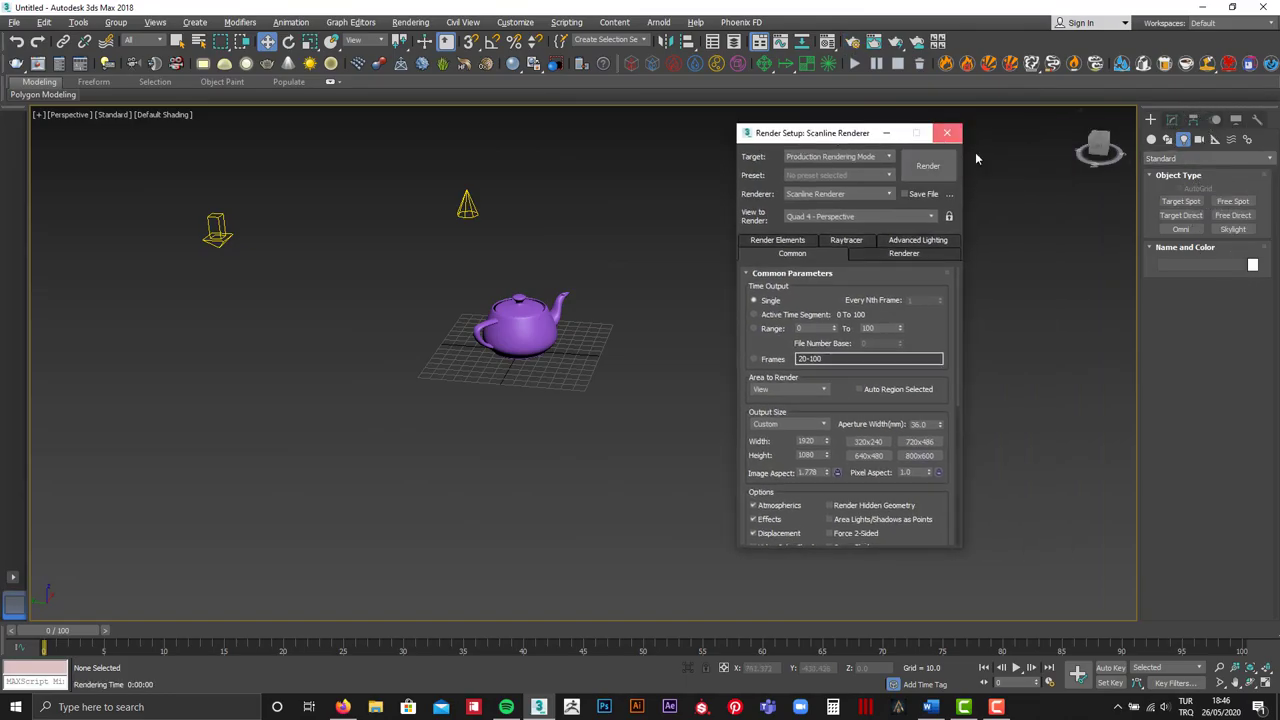
pyautogui.click(947, 133)
pyautogui.click(1199, 142)
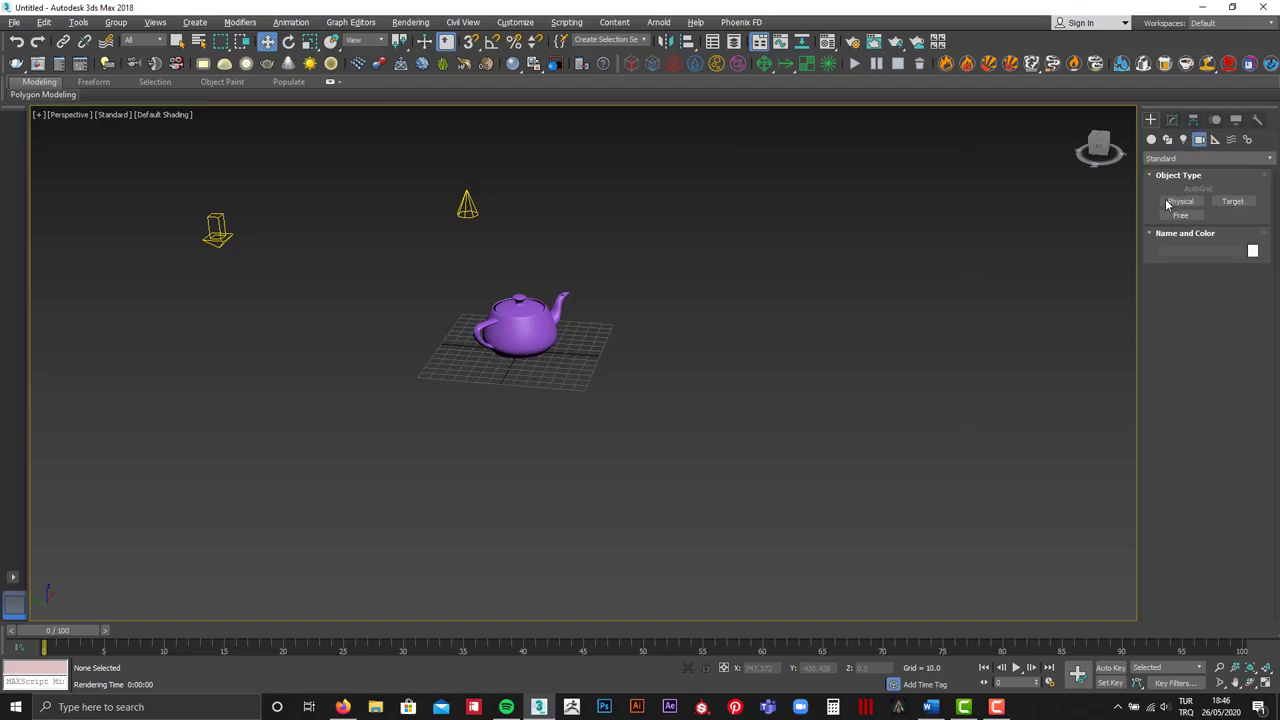
pyautogui.click(1233, 201)
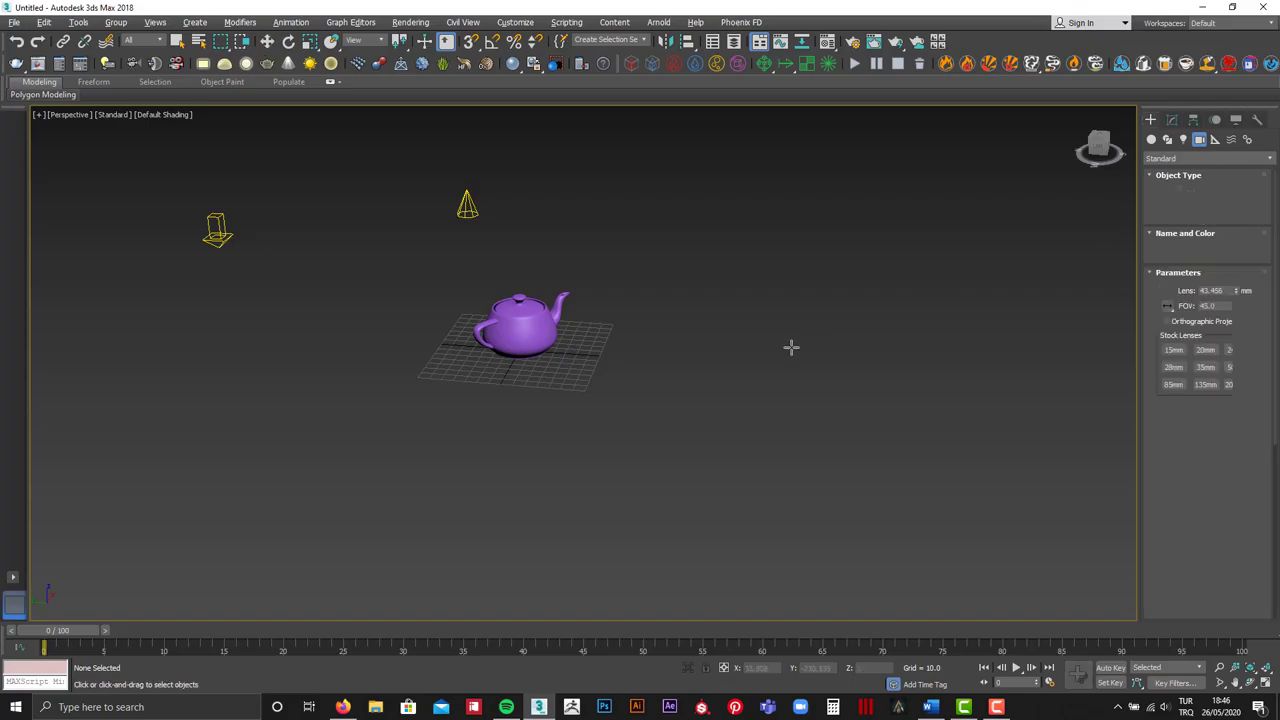
# Create Camera001 aimed at the teapot and move it farther away
pyautogui.moveTo(725, 343); pyautogui.dragTo(601, 311)
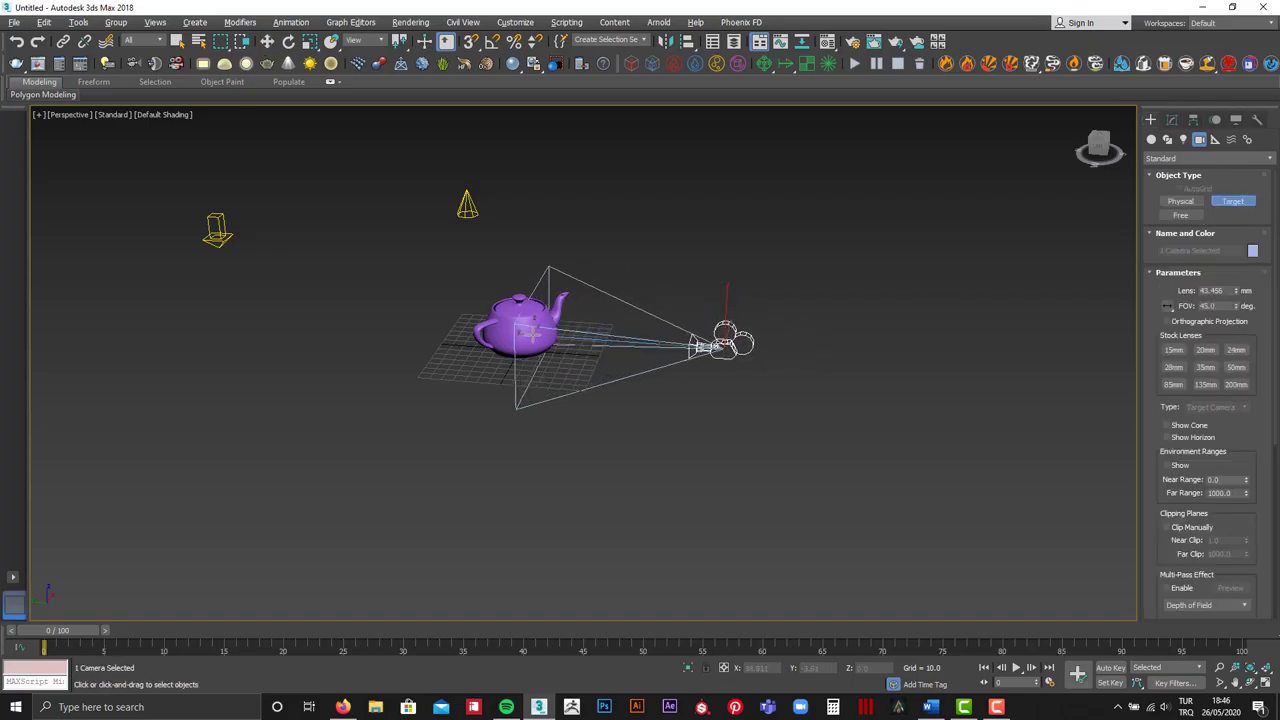
pyautogui.moveTo(601, 311); pyautogui.dragTo(579, 288)
pyautogui.press('w')
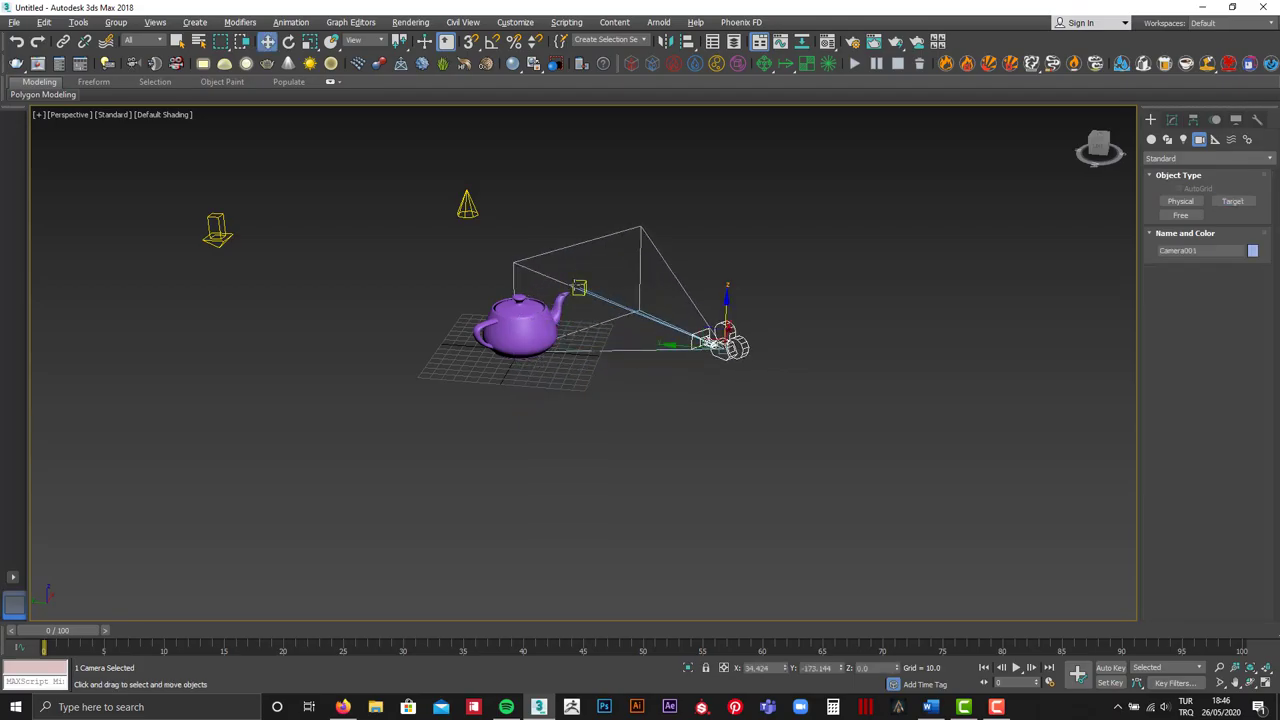
pyautogui.click(579, 287)
pyautogui.moveTo(589, 203); pyautogui.dragTo(579, 287)
pyautogui.click(745, 347)
pyautogui.moveTo(697, 345); pyautogui.dragTo(913, 313)
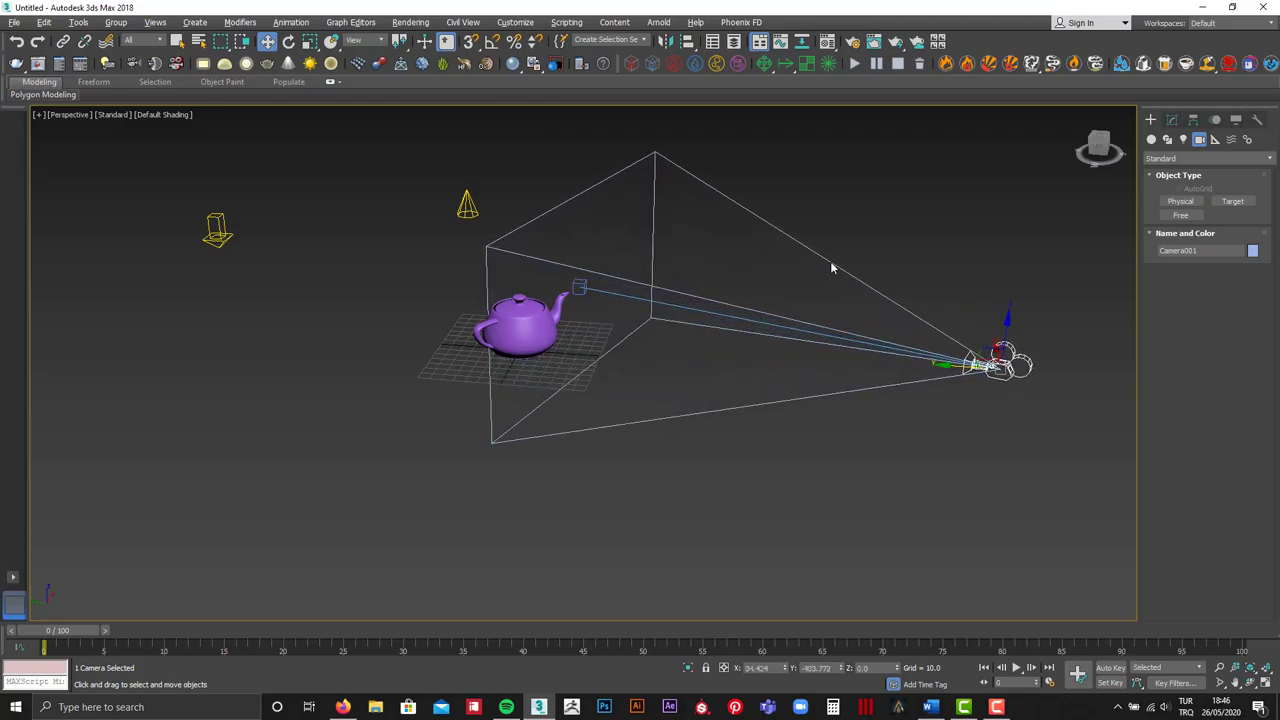
# Look through Camera001 and pan it so the whole teapot shows
pyautogui.press('c')
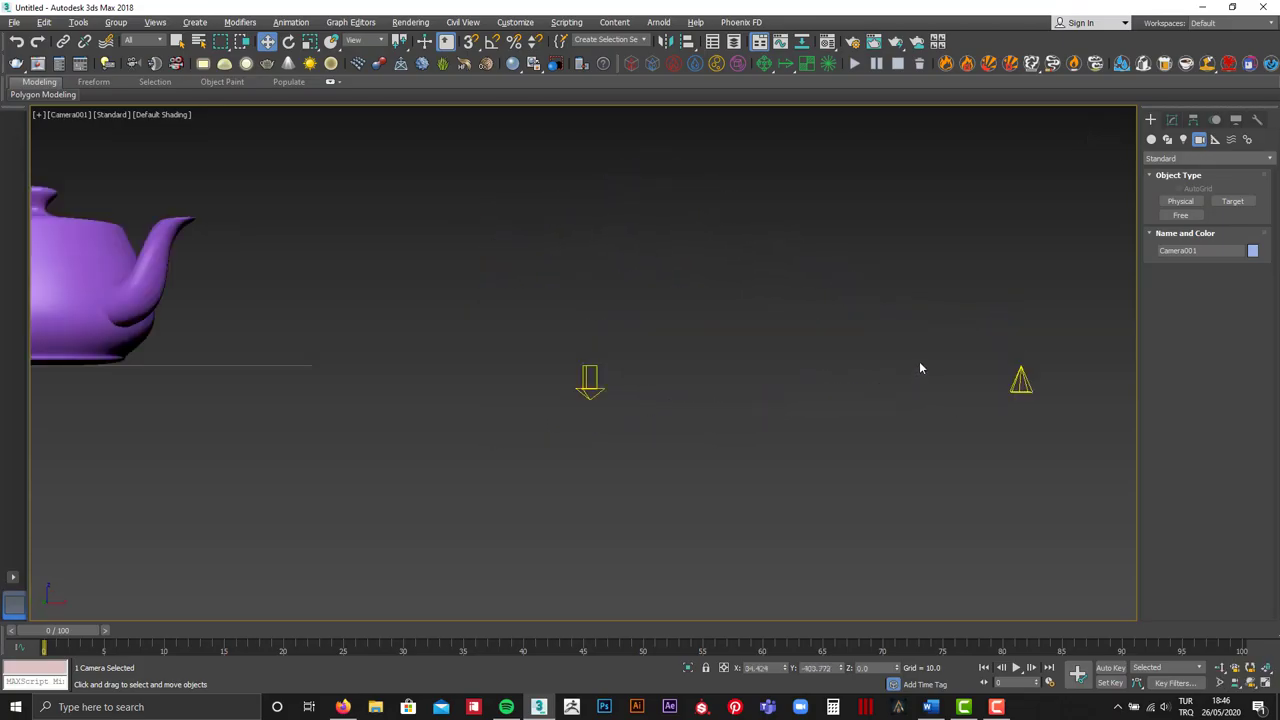
pyautogui.moveTo(686, 300); pyautogui.dragTo(741, 301, button='middle')
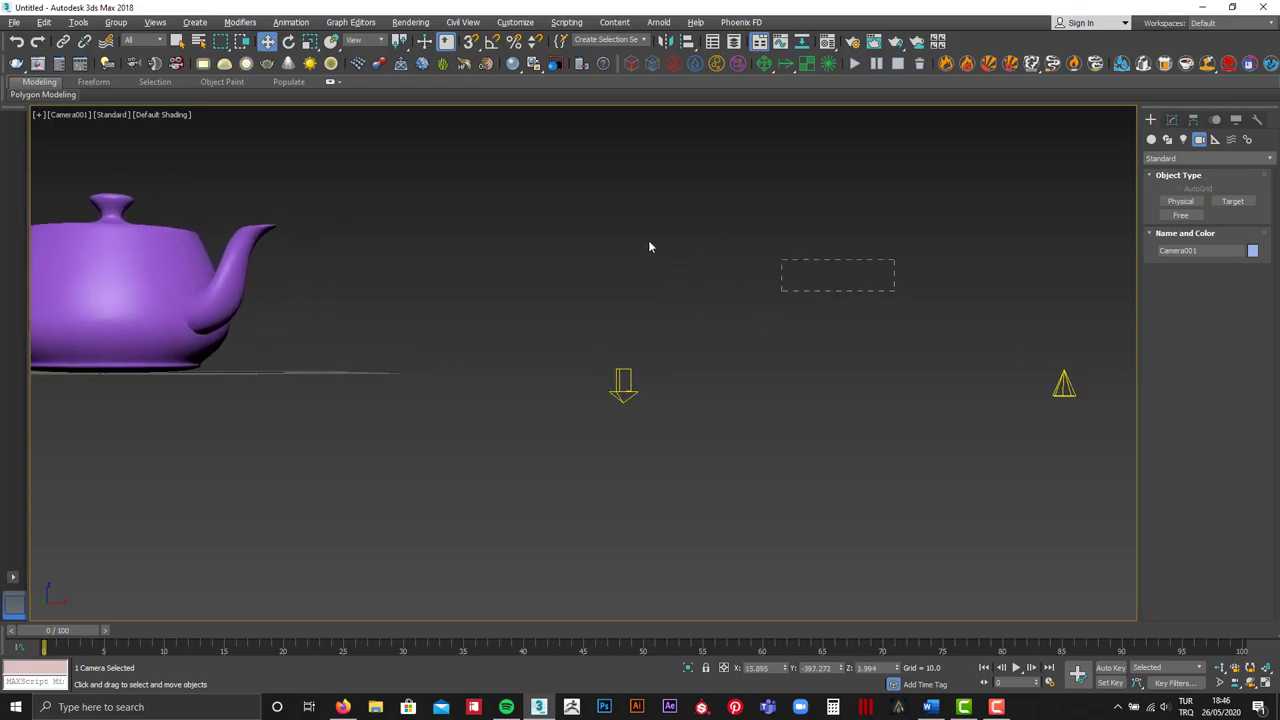
pyautogui.moveTo(230, 272); pyautogui.dragTo(172, 268)
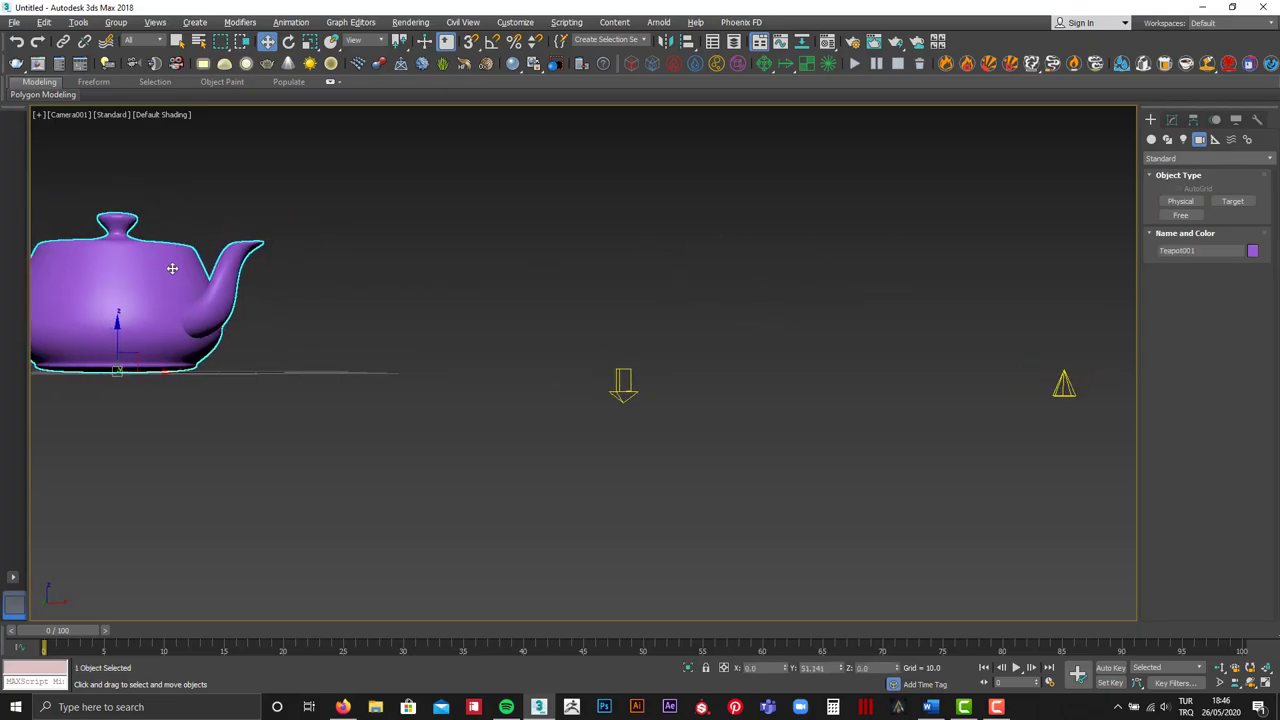
pyautogui.moveTo(371, 314)
pyautogui.mouseDown(button='middle')
pyautogui.moveTo(628, 318)
pyautogui.moveTo(552, 294)
pyautogui.moveTo(583, 260)
pyautogui.moveTo(557, 226)
pyautogui.mouseUp(button='middle')
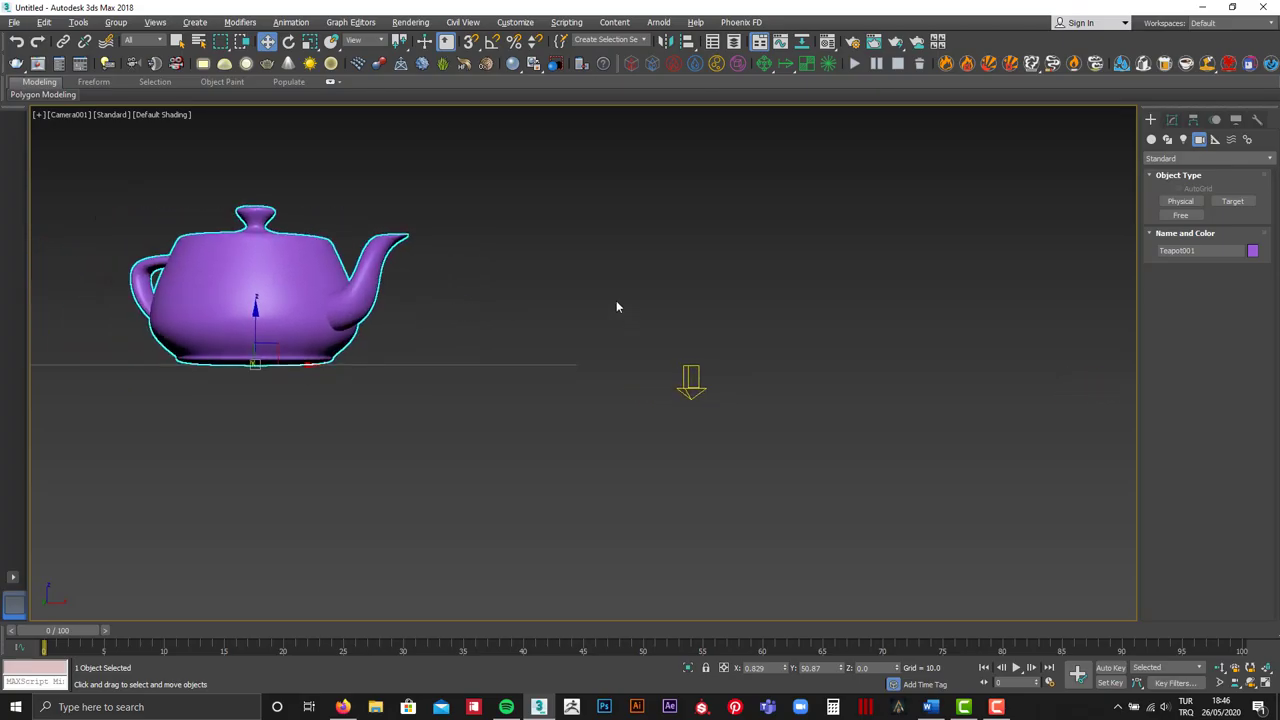
# Back in Perspective, move Camera001's target onto the teapot and check the camera view
pyautogui.rightClick(557, 223)
pyautogui.click(450, 165)
pyautogui.press('p')
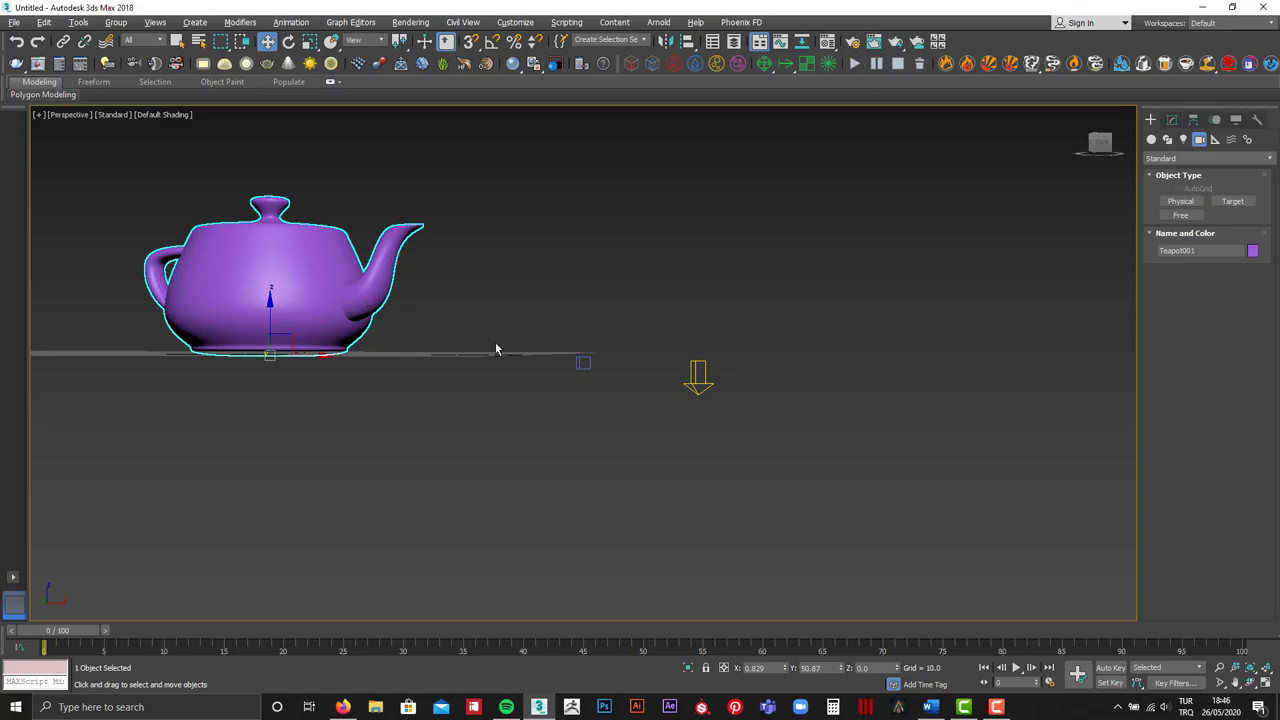
pyautogui.moveTo(496, 349)
pyautogui.keyDown('alt'); pyautogui.mouseDown(button='middle')
pyautogui.moveTo(59, 368)
pyautogui.moveTo(450, 393)
pyautogui.moveTo(386, 290)
pyautogui.moveTo(379, 307)
pyautogui.moveTo(408, 265)
pyautogui.mouseUp(button='middle'); pyautogui.keyUp('alt')
pyautogui.click(386, 286)
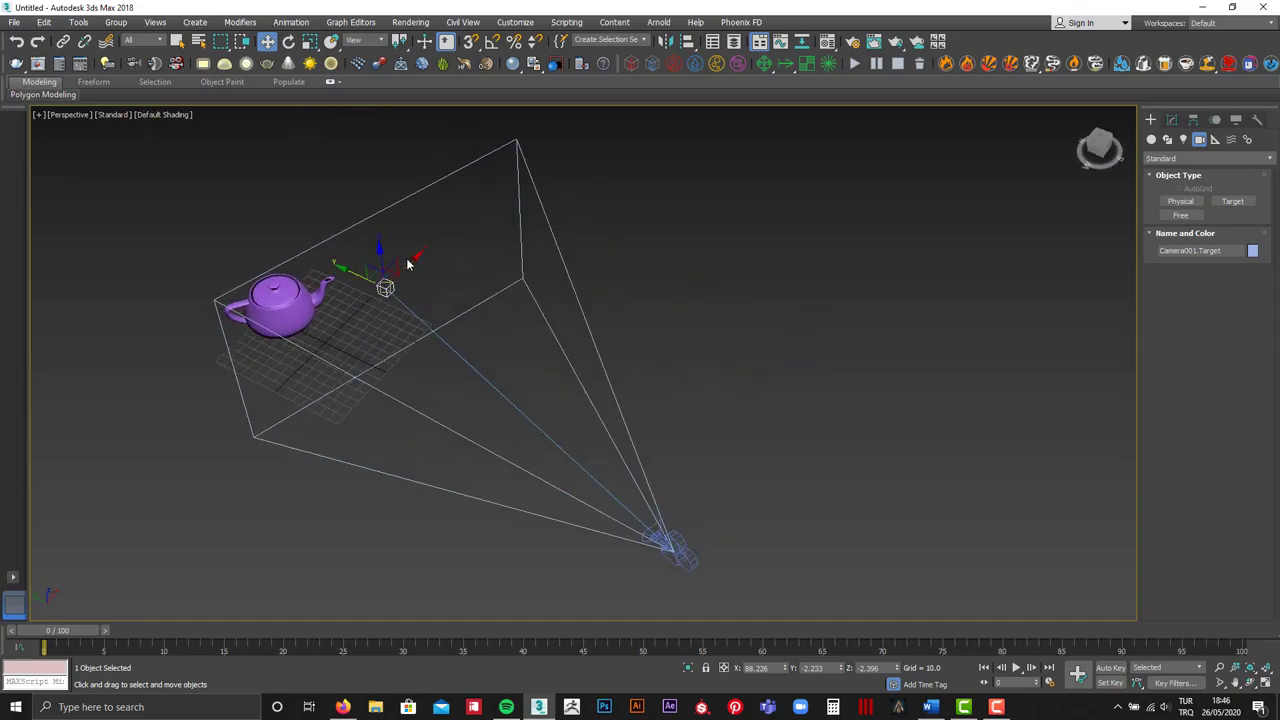
pyautogui.moveTo(408, 265)
pyautogui.mouseDown()
pyautogui.moveTo(331, 343)
pyautogui.moveTo(323, 300)
pyautogui.mouseUp()
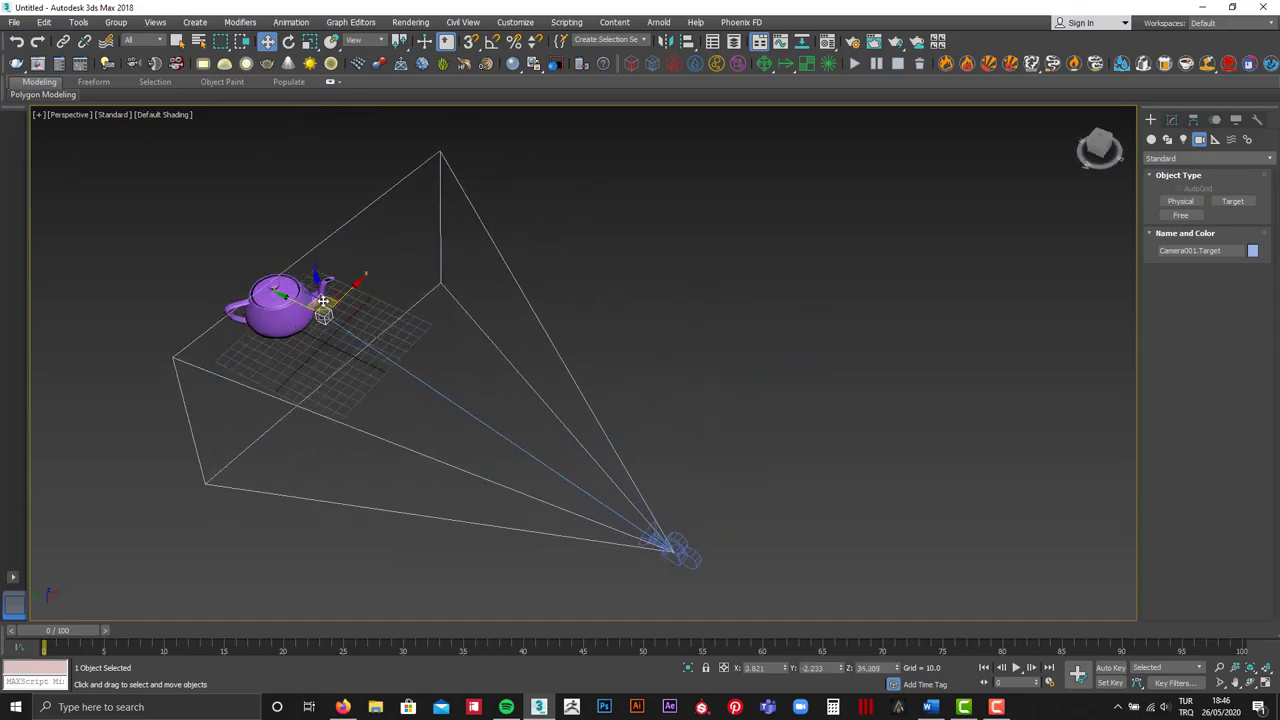
pyautogui.press('c')
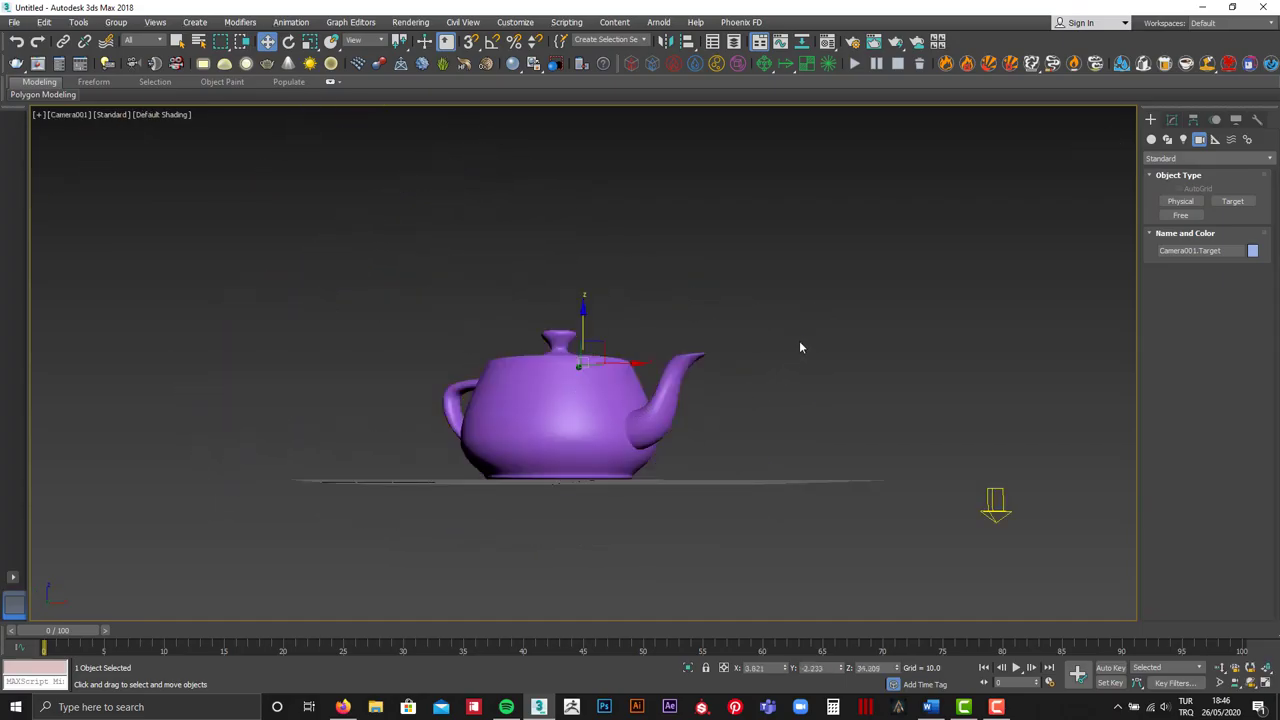
pyautogui.press('p')
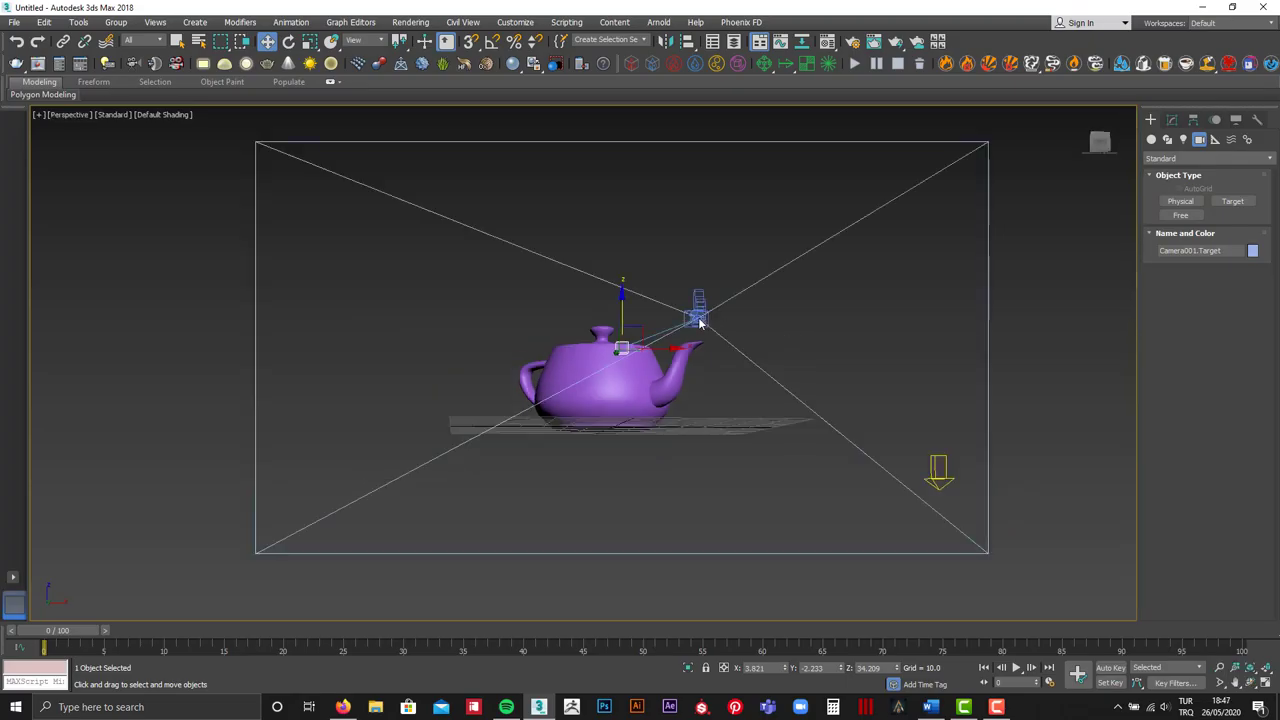
pyautogui.keyDown('alt'); pyautogui.moveTo(620, 395); pyautogui.dragTo(675, 387, button='middle'); pyautogui.keyUp('alt')
pyautogui.scroll(-5, 675, 387)
# Lengthen Camera001's lens to 82.466 mm and view through it
pyautogui.click(758, 420)
pyautogui.click(740, 415)
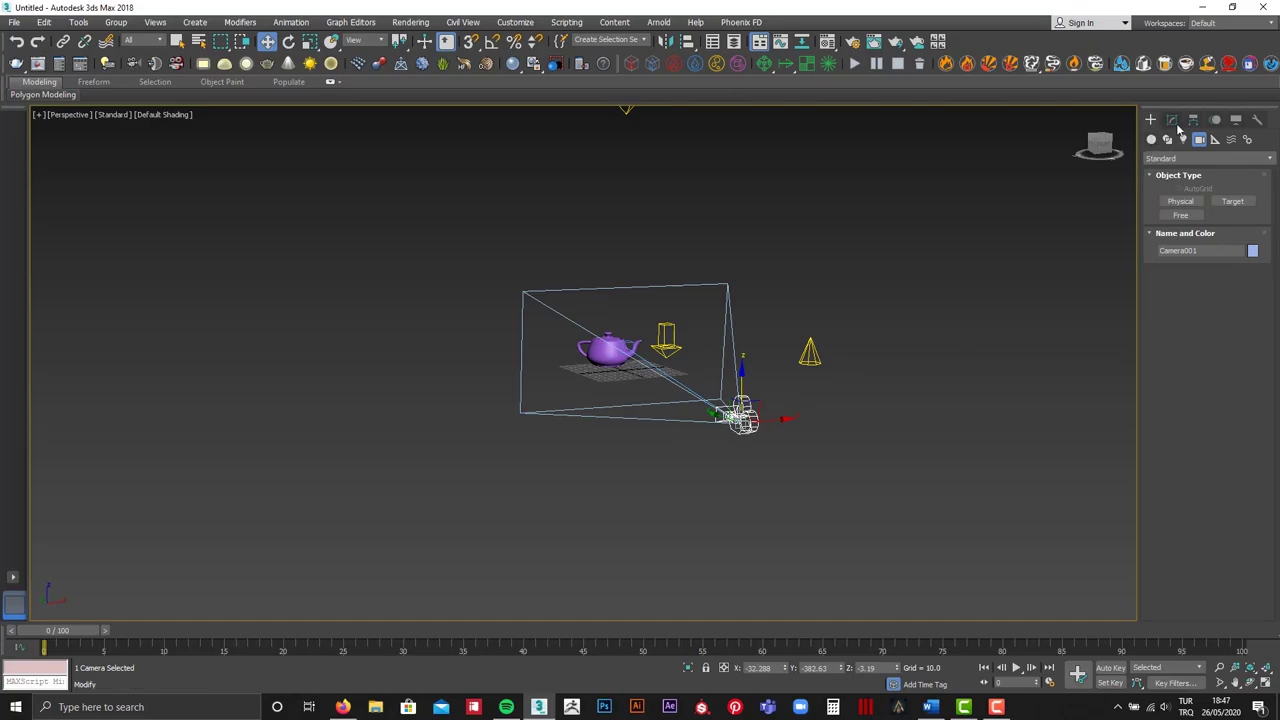
pyautogui.click(1172, 119)
pyautogui.moveTo(1239, 316)
pyautogui.mouseDown()
pyautogui.moveTo(1232, 297)
pyautogui.moveTo(1235, 344)
pyautogui.moveTo(1235, 305)
pyautogui.mouseUp()
pyautogui.press('c')
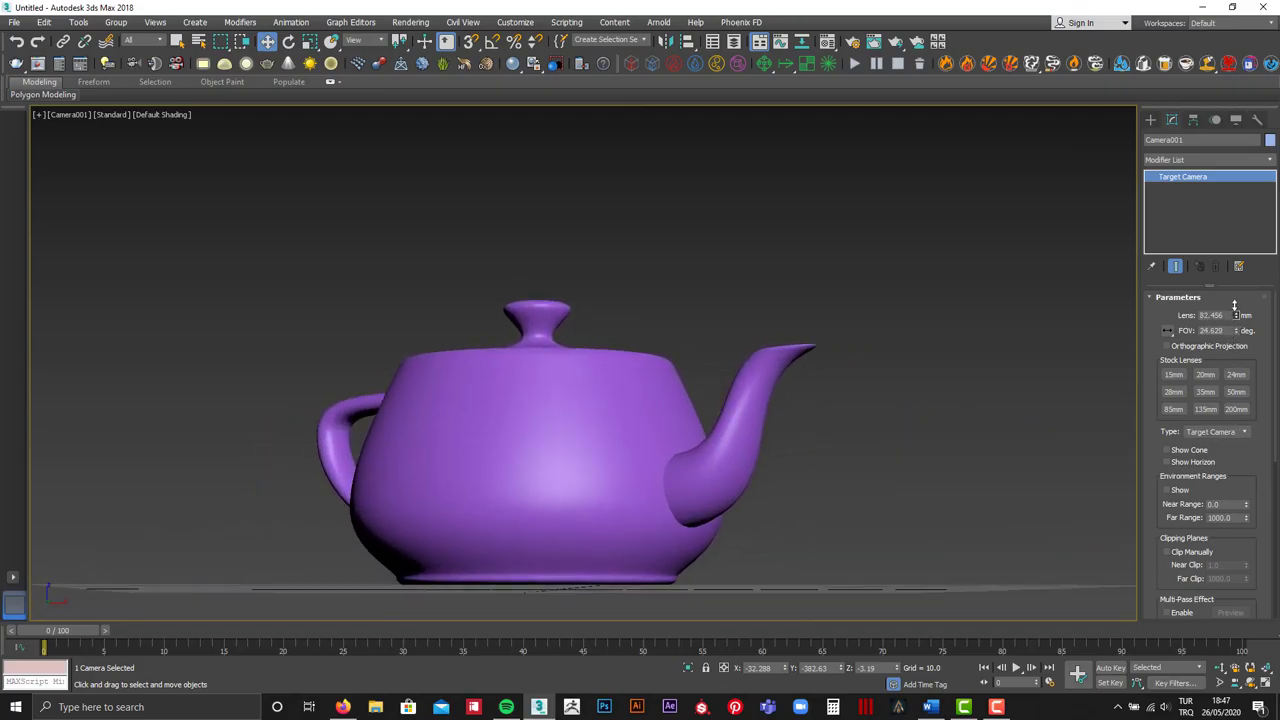
# Try Camera001's stock lenses up to 135 and 200 mm, ending at 15 mm
pyautogui.click(1205, 374)
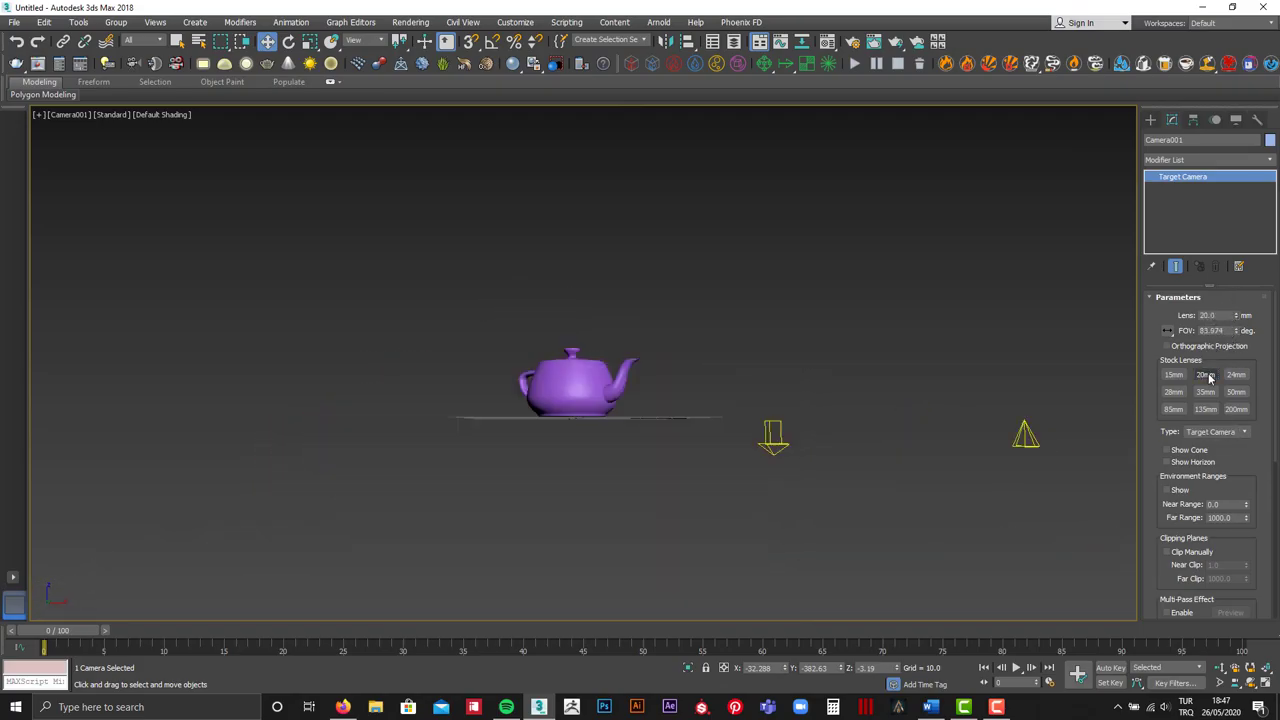
pyautogui.click(1236, 374)
pyautogui.click(1236, 392)
pyautogui.click(1205, 392)
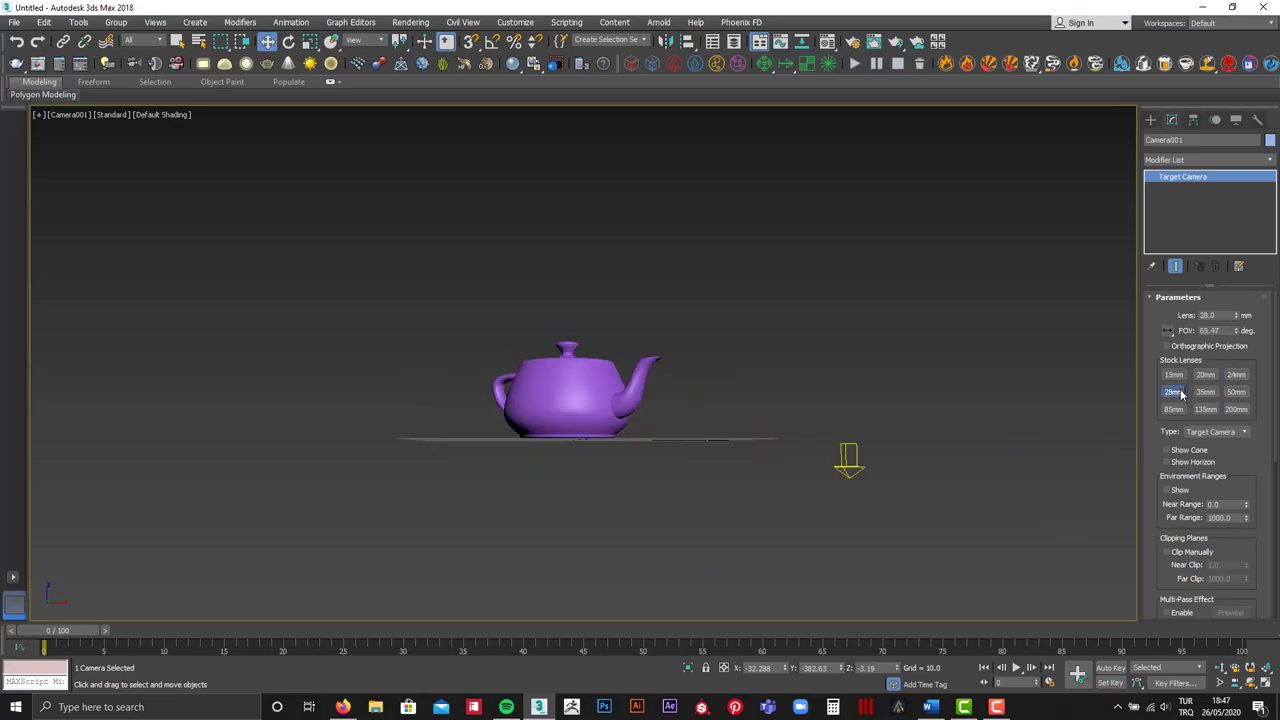
pyautogui.click(1173, 409)
pyautogui.click(1206, 409)
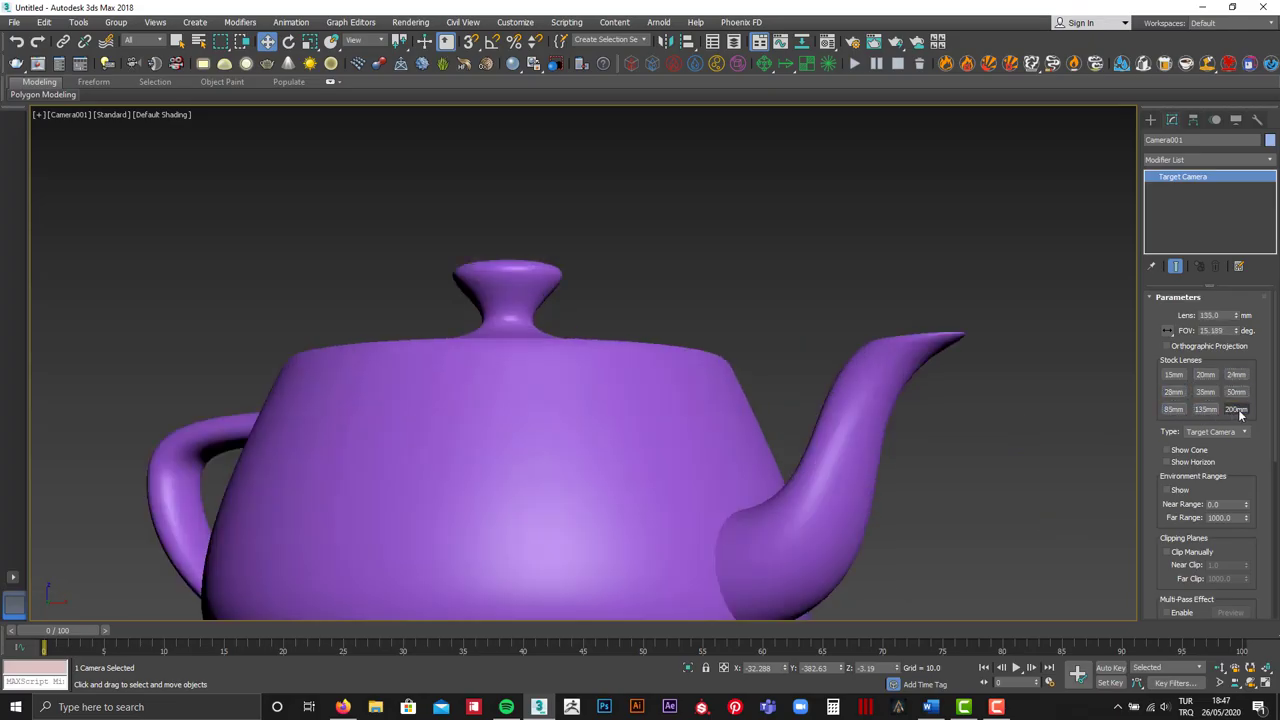
pyautogui.click(1236, 409)
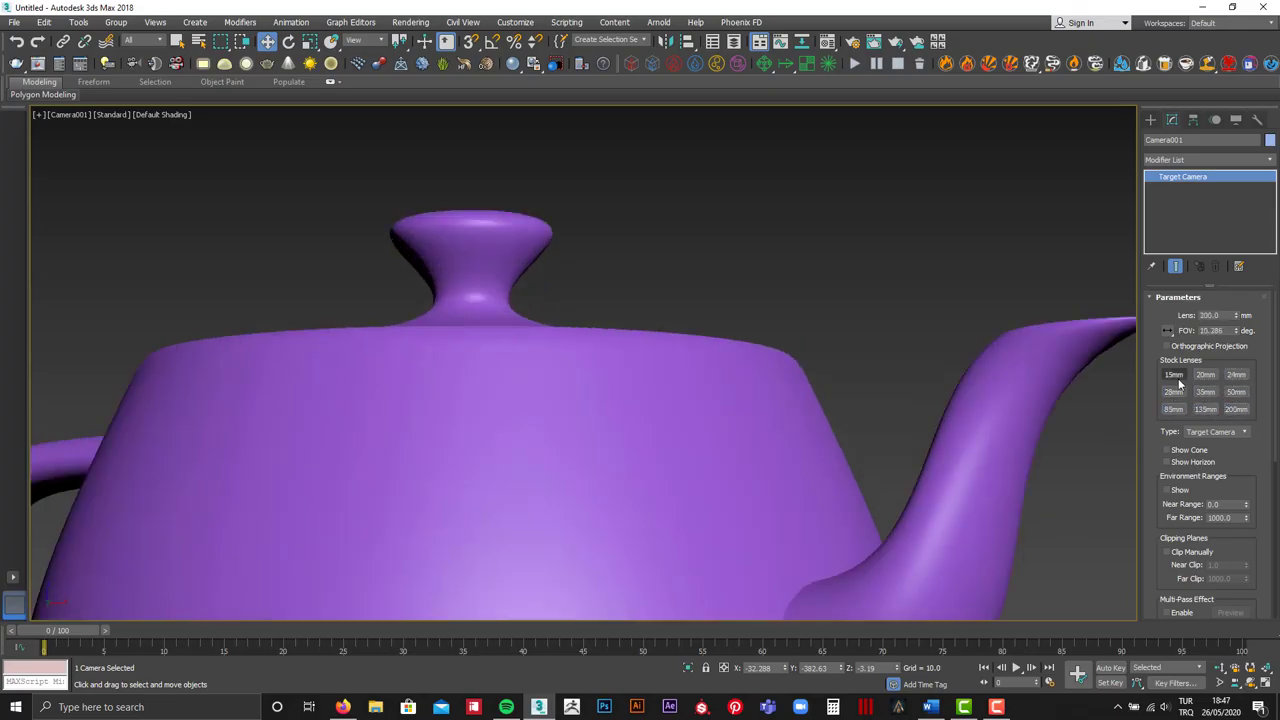
pyautogui.click(1174, 376)
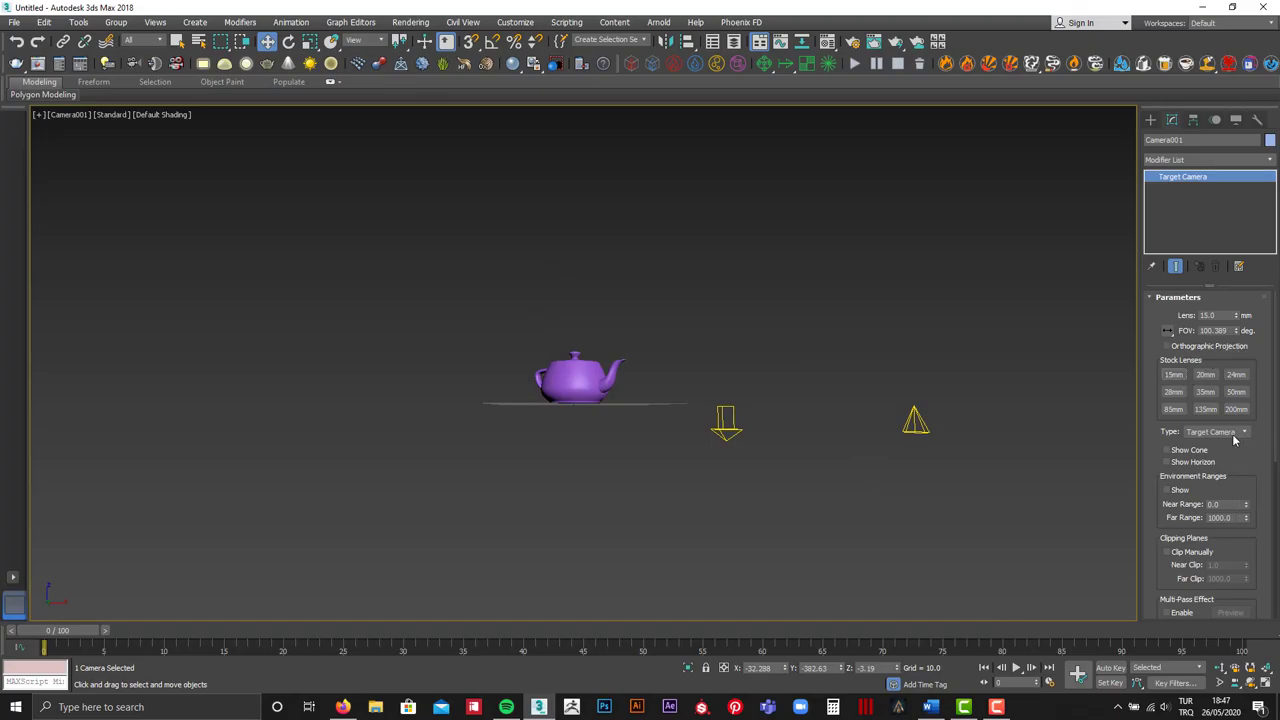
# Return to the Perspective view and delete Camera001
pyautogui.scroll(-2, 1275, 415)
pyautogui.scroll(-2, 1278, 418)
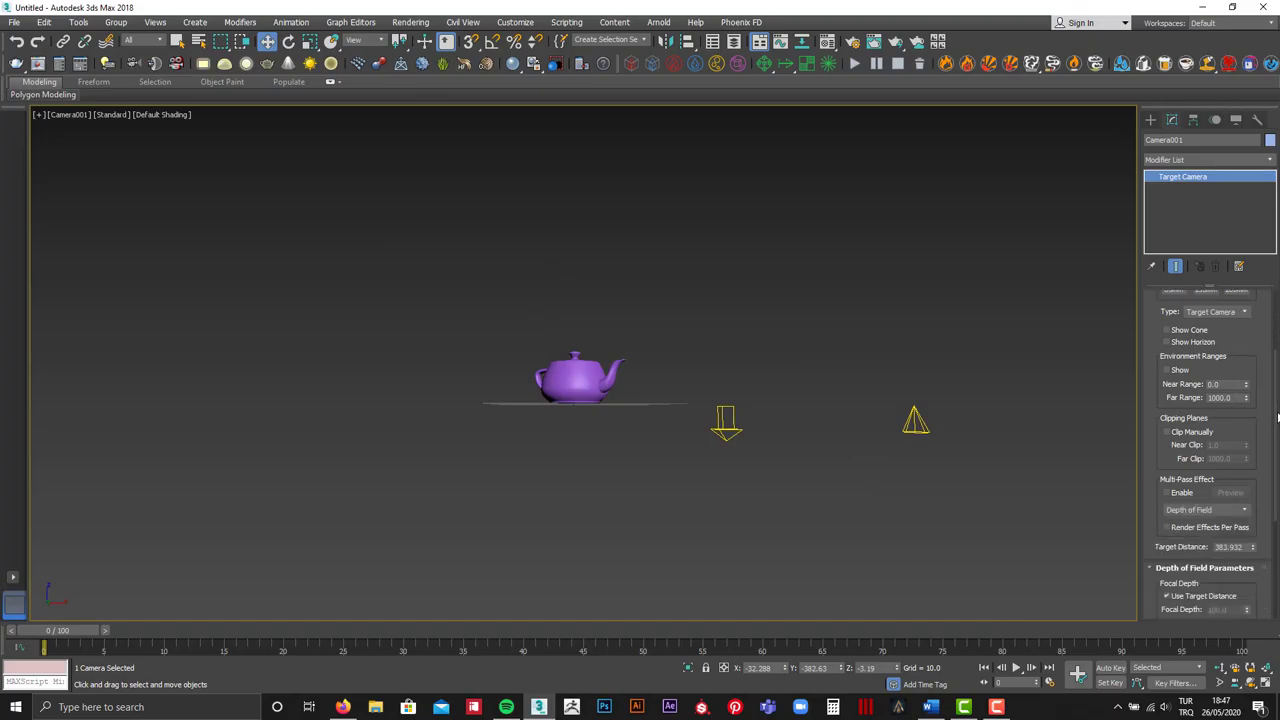
pyautogui.scroll(-3, 1248, 498)
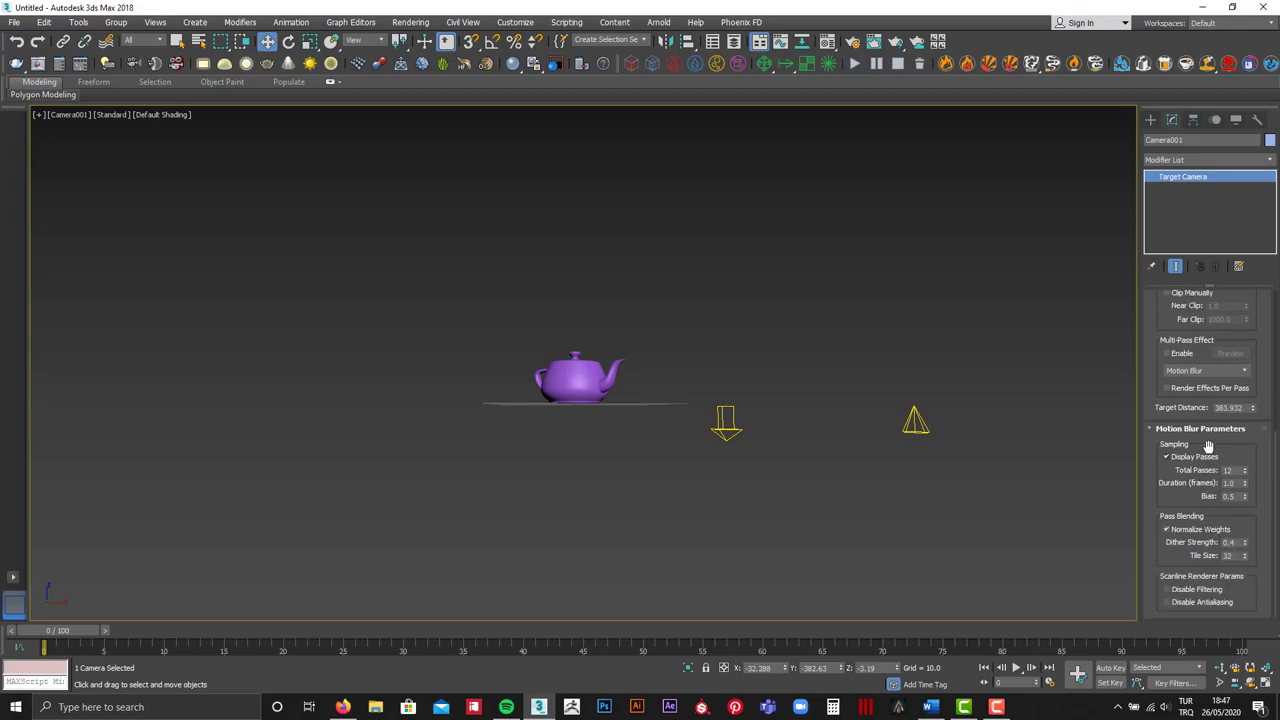
pyautogui.scroll(3, 1207, 443)
pyautogui.press('p')
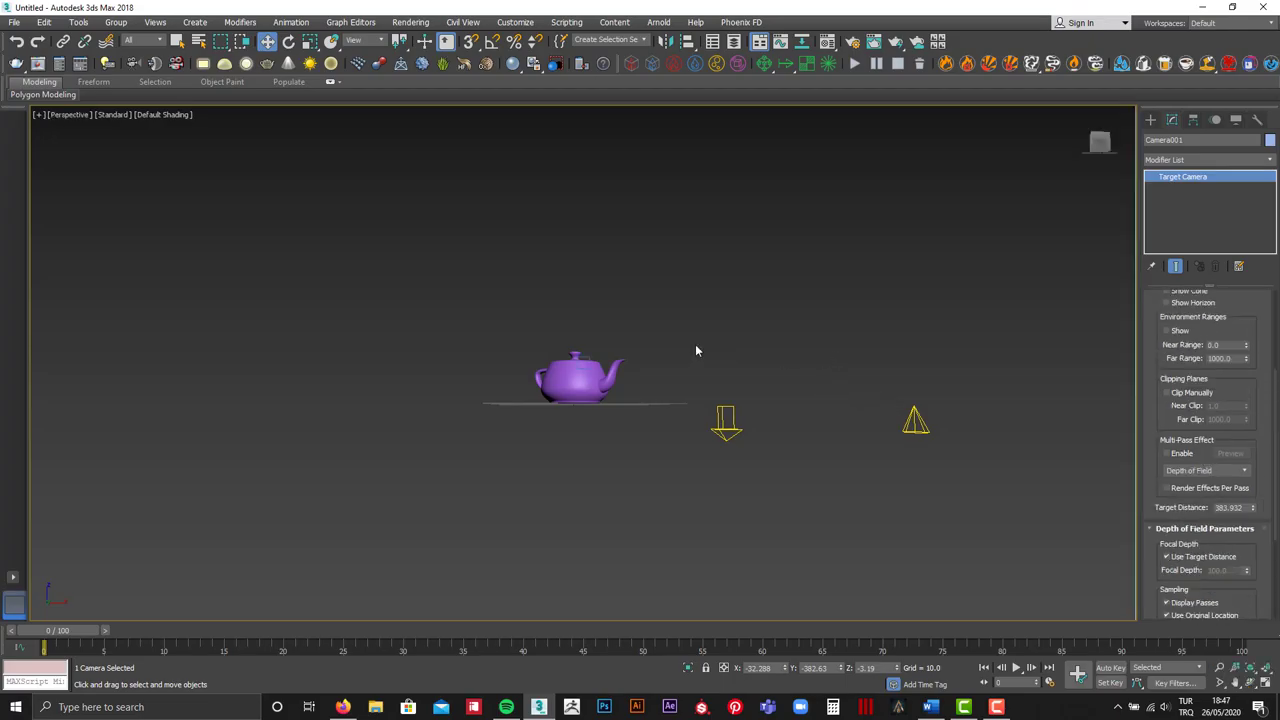
pyautogui.scroll(-5, 694, 349)
pyautogui.keyDown('alt'); pyautogui.moveTo(694, 385); pyautogui.dragTo(866, 432, button='middle'); pyautogui.keyUp('alt')
pyautogui.scroll(-4, 866, 432)
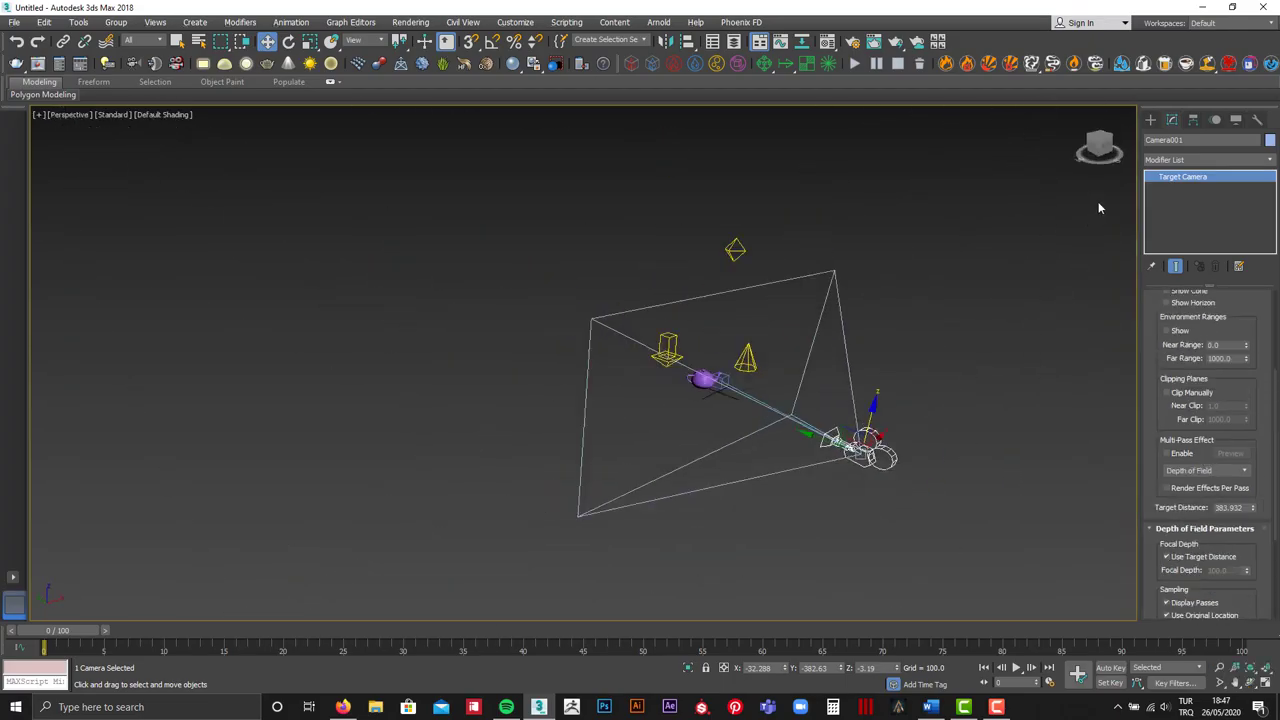
pyautogui.press('Delete')
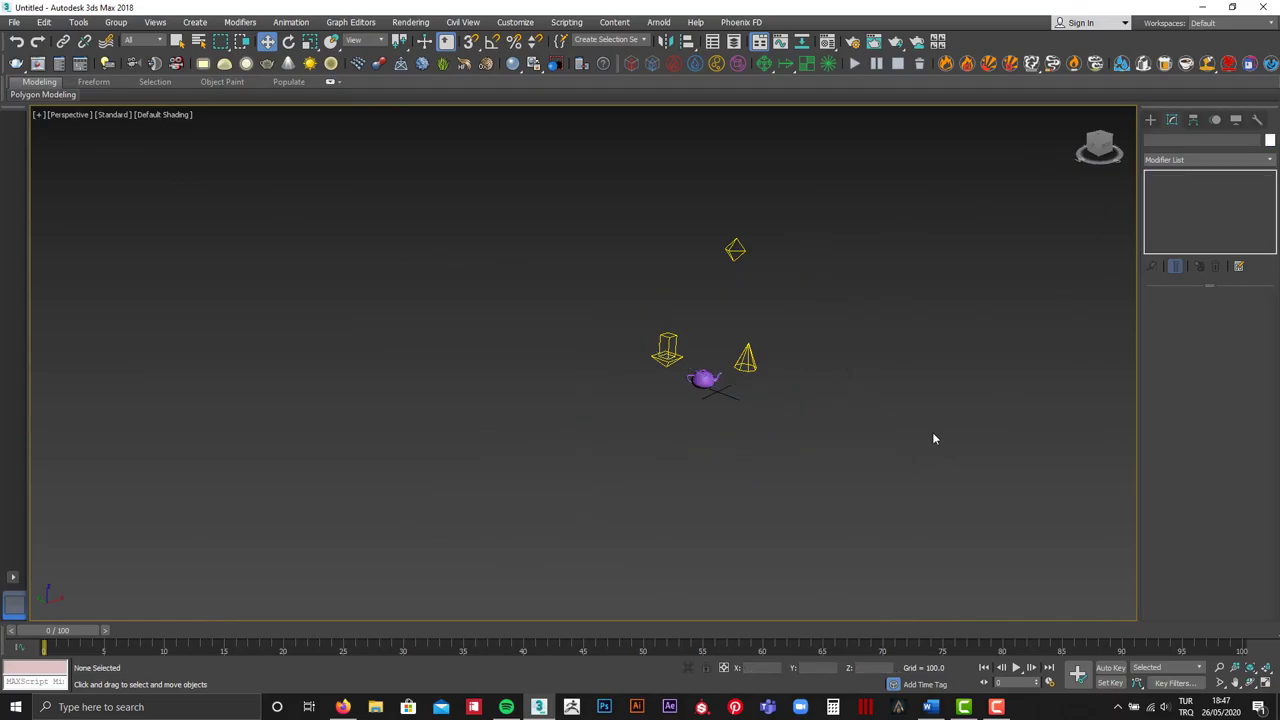
# Delete the two lights and zoom the view onto the purple teapot
pyautogui.moveTo(757, 362); pyautogui.dragTo(755, 361)
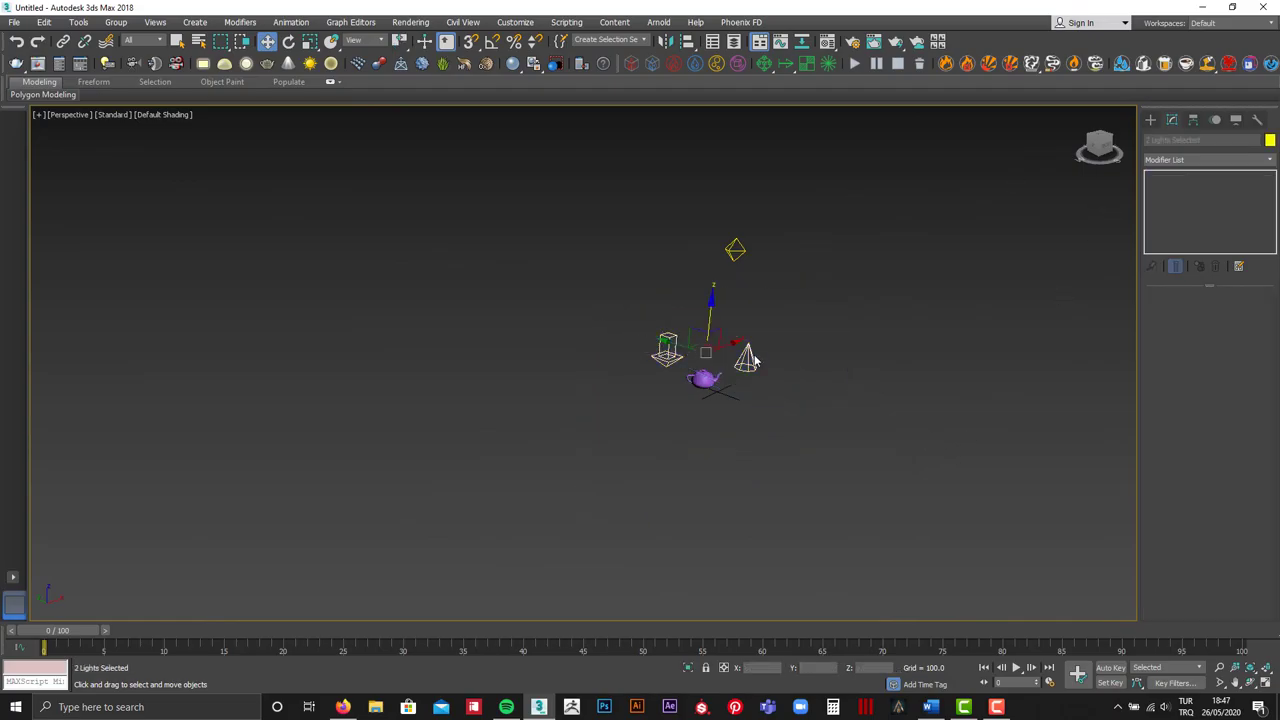
pyautogui.press('Delete')
pyautogui.click(704, 378)
pyautogui.press('z')
pyautogui.click(1000, 297)
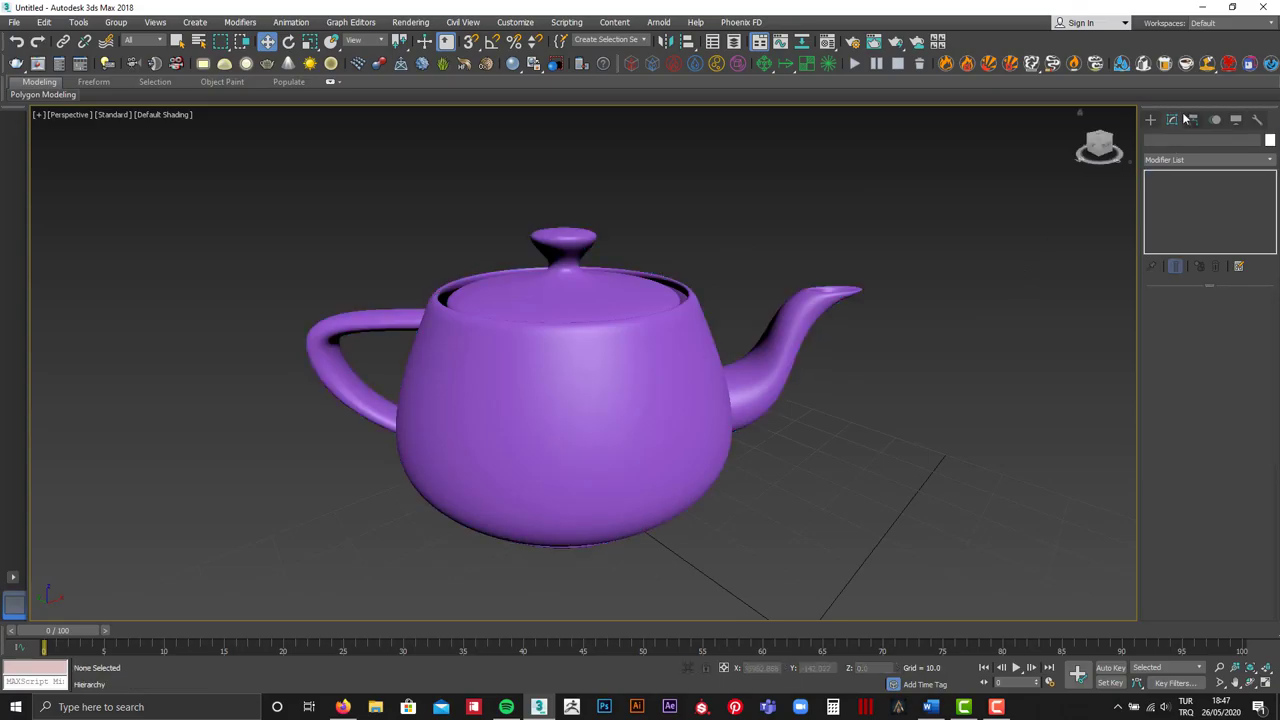
# Create a free camera, Camera001, to the right of the teapot
pyautogui.click(1150, 119)
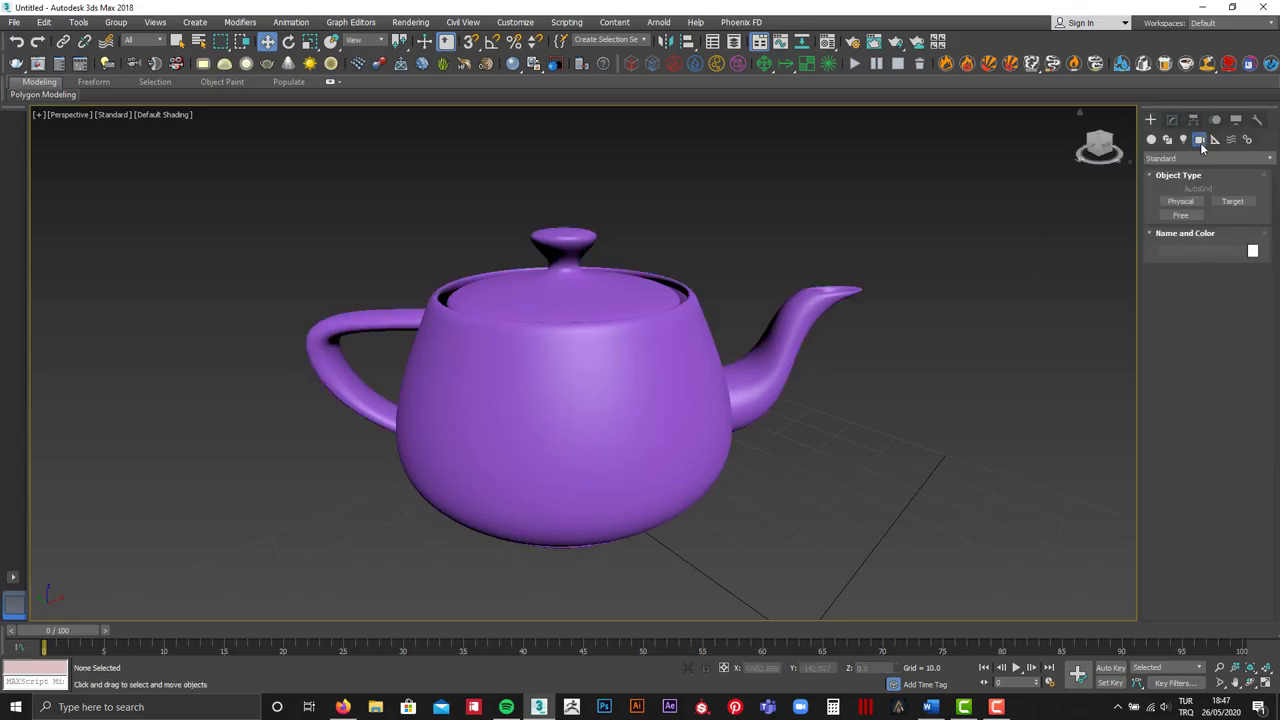
pyautogui.click(1186, 216)
pyautogui.moveTo(943, 423); pyautogui.dragTo(918, 282)
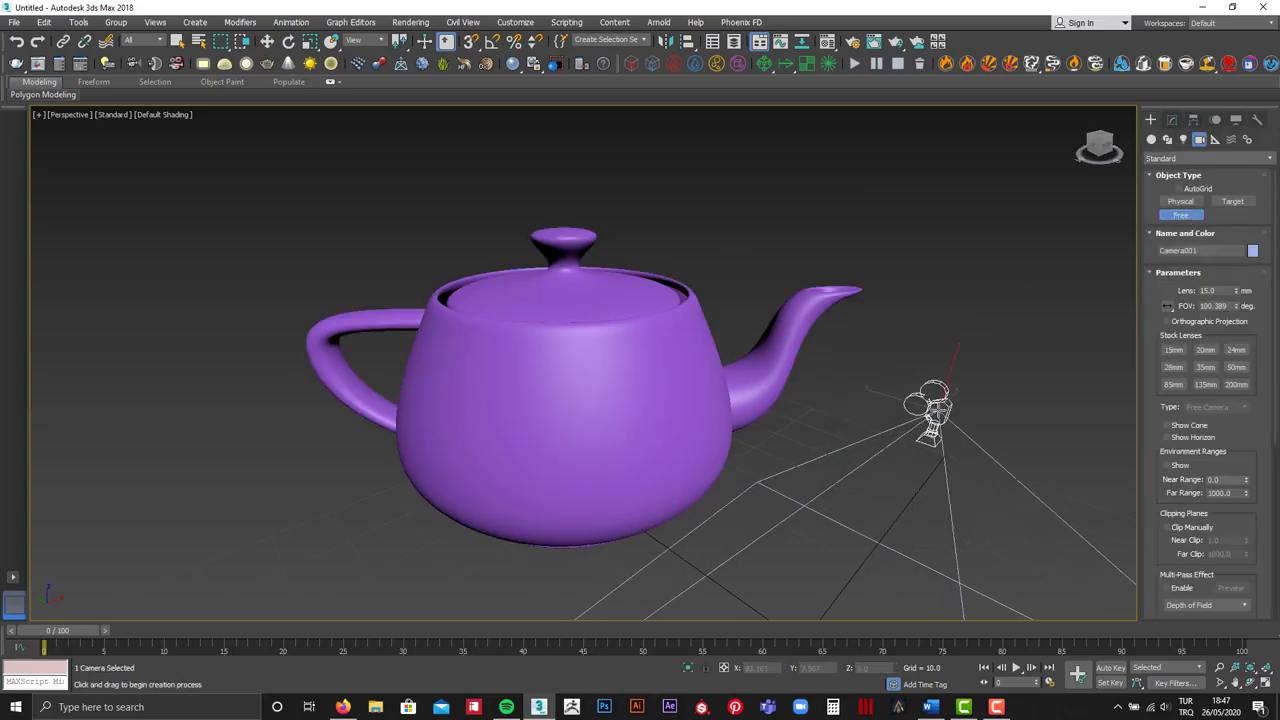
pyautogui.rightClick(963, 266)
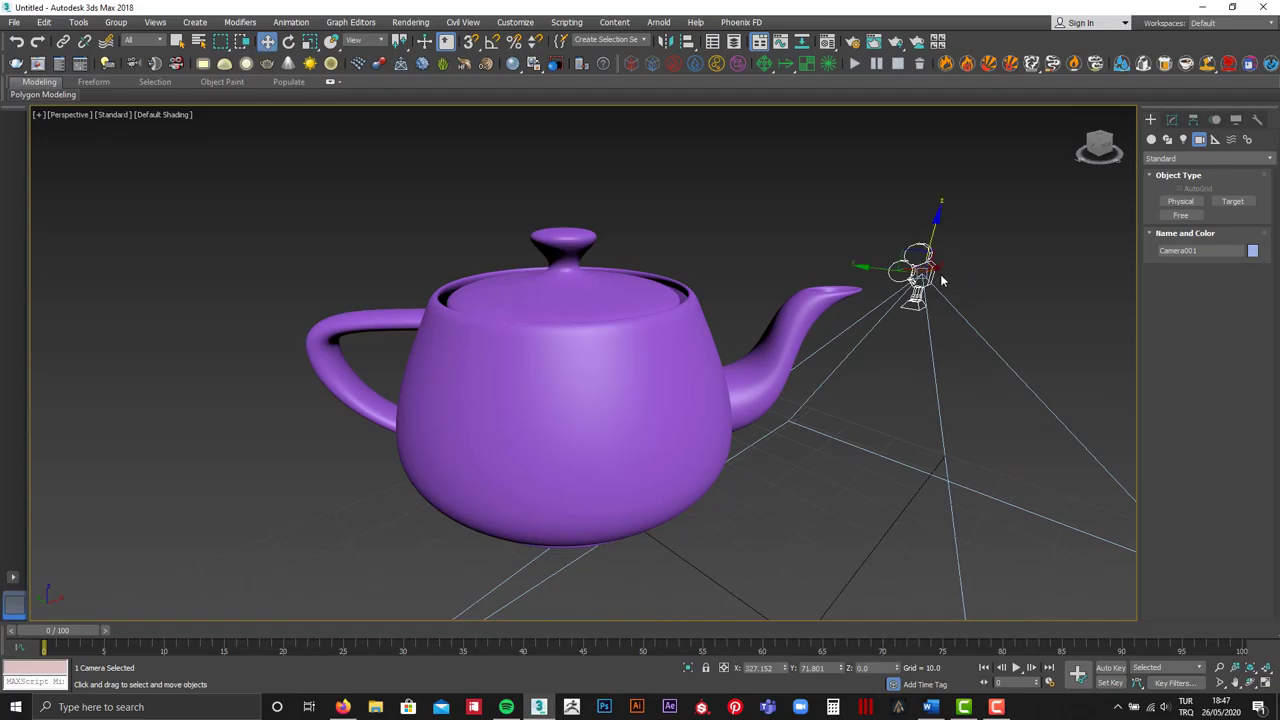
pyautogui.scroll(-5, 953, 470)
pyautogui.keyDown('alt'); pyautogui.moveTo(984, 362); pyautogui.dragTo(975, 307, button='middle'); pyautogui.keyUp('alt')
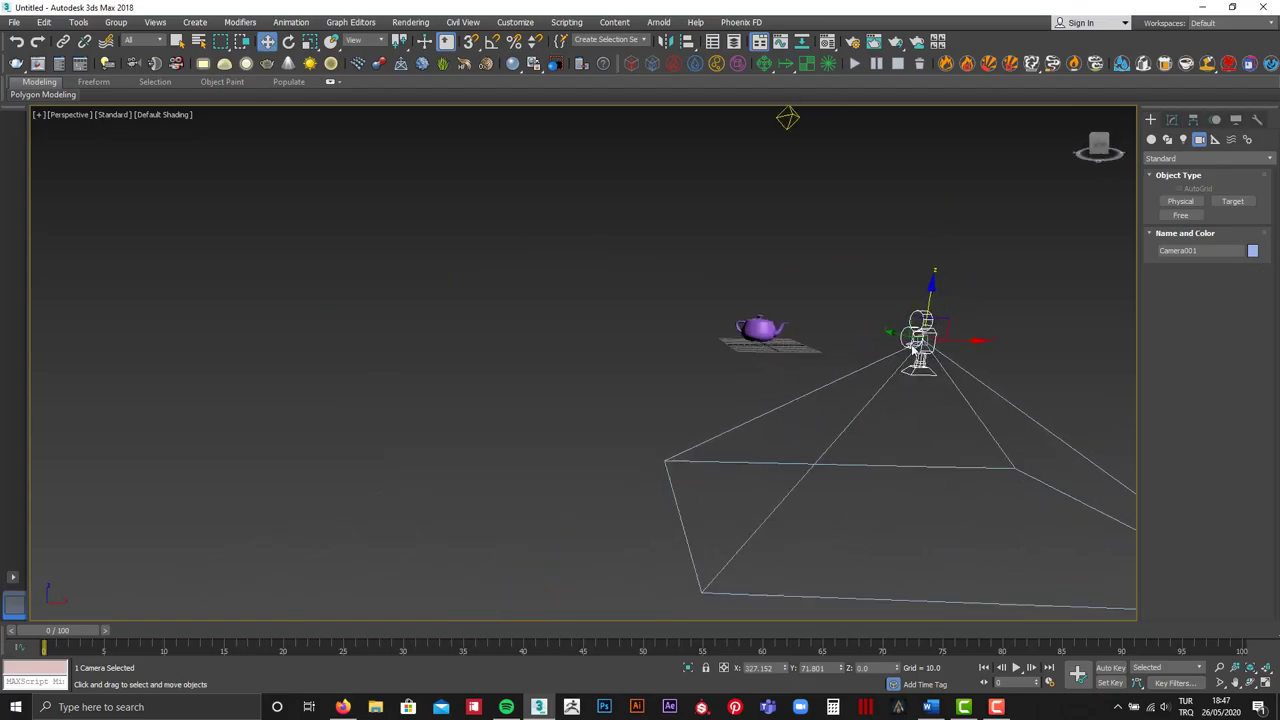
# Rotate Camera001 about 97 degrees toward the teapot and check its view
pyautogui.press('e')
pyautogui.moveTo(975, 307)
pyautogui.mouseDown()
pyautogui.moveTo(1036, 422)
pyautogui.moveTo(1010, 407)
pyautogui.mouseUp()
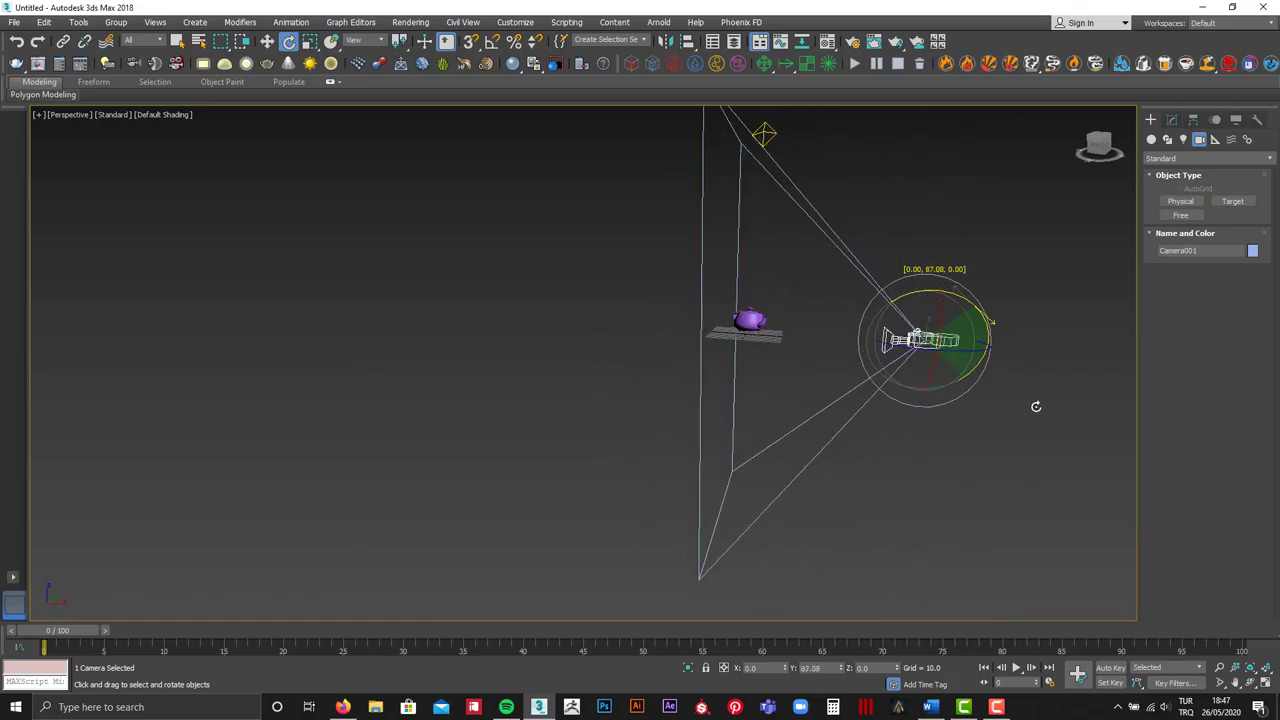
pyautogui.press('w')
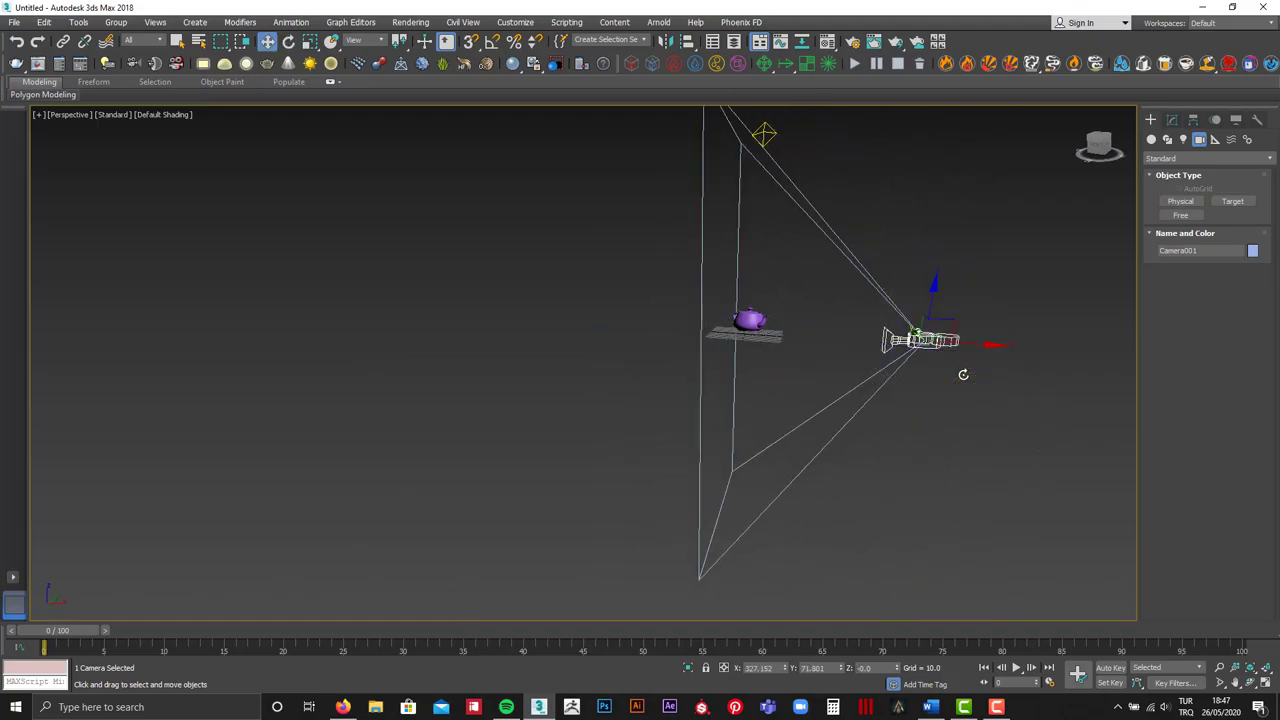
pyautogui.moveTo(871, 344)
pyautogui.keyDown('alt'); pyautogui.mouseDown(button='middle')
pyautogui.moveTo(811, 332)
pyautogui.moveTo(625, 388)
pyautogui.mouseUp(button='middle'); pyautogui.keyUp('alt')
pyautogui.click(795, 350)
pyautogui.click(620, 386)
pyautogui.press('e')
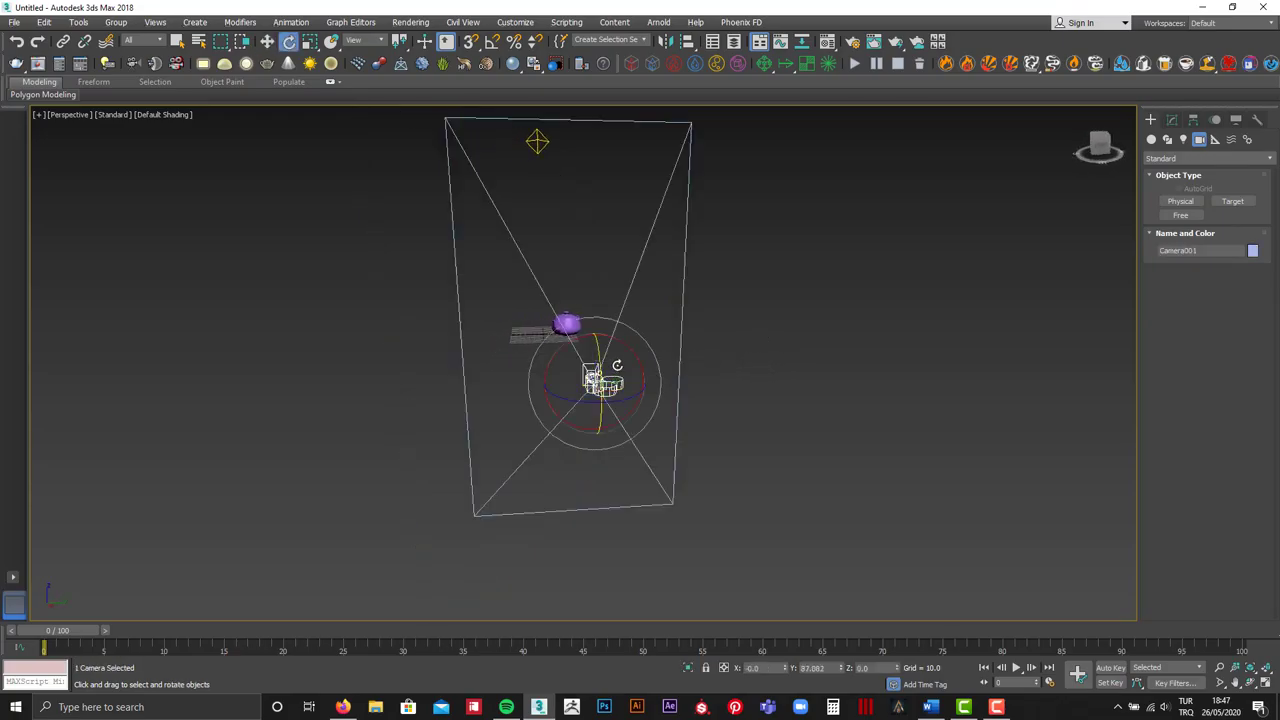
pyautogui.moveTo(630, 392); pyautogui.dragTo(702, 434)
pyautogui.press('w')
pyautogui.press('c')
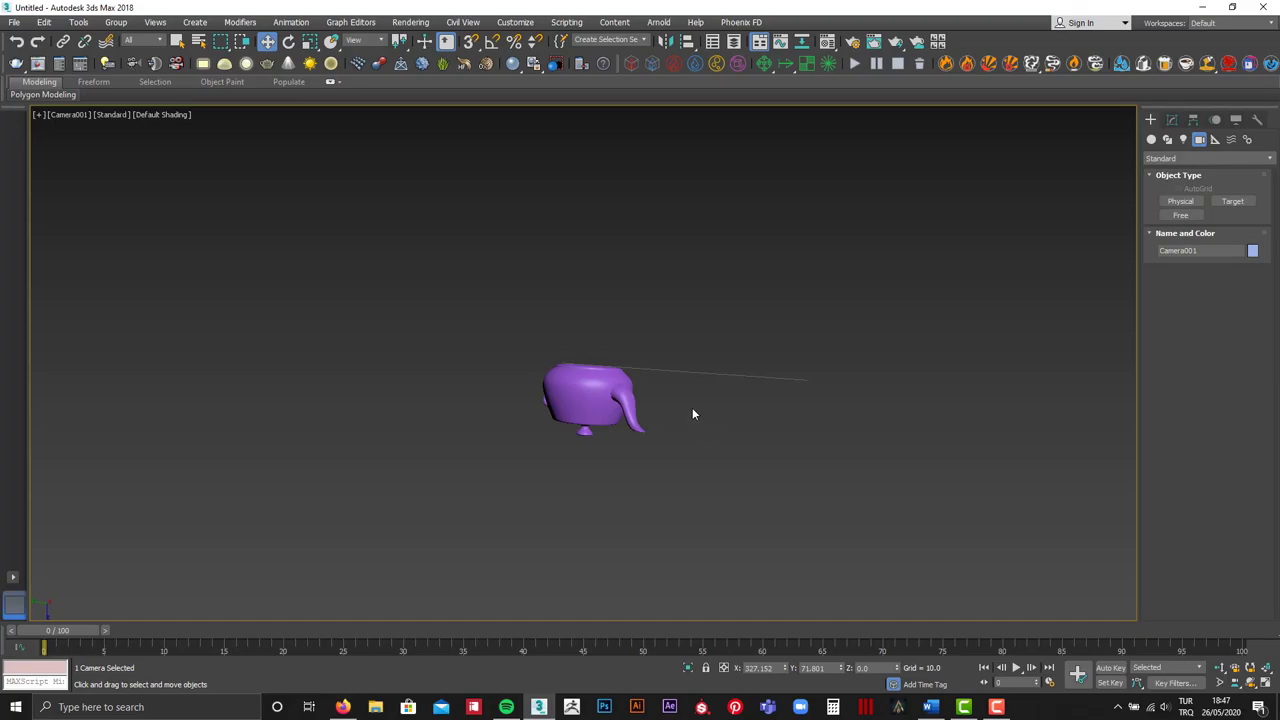
pyautogui.press('p')
# Re-aim Camera001 further toward the teapot and verify the camera view again
pyautogui.moveTo(687, 398)
pyautogui.keyDown('alt'); pyautogui.mouseDown(button='middle')
pyautogui.moveTo(698, 416)
pyautogui.moveTo(624, 397)
pyautogui.mouseUp(button='middle'); pyautogui.keyUp('alt')
pyautogui.press('e')
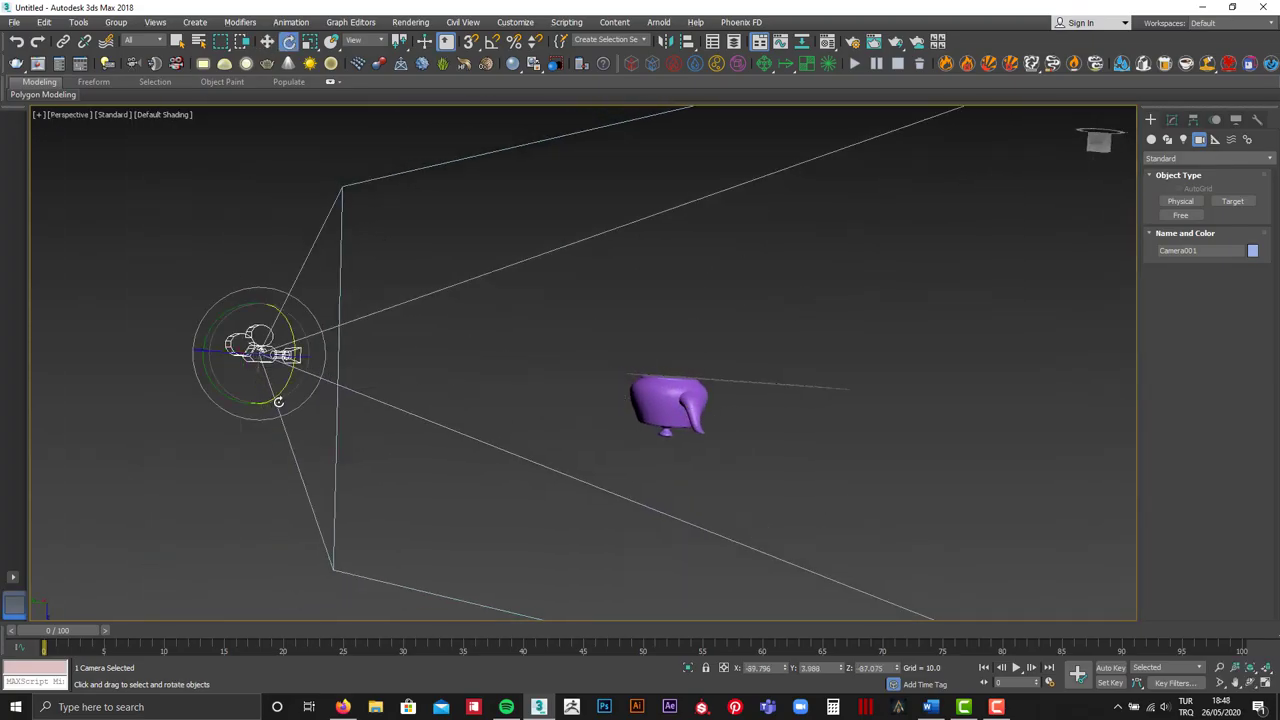
pyautogui.moveTo(278, 401); pyautogui.dragTo(309, 270)
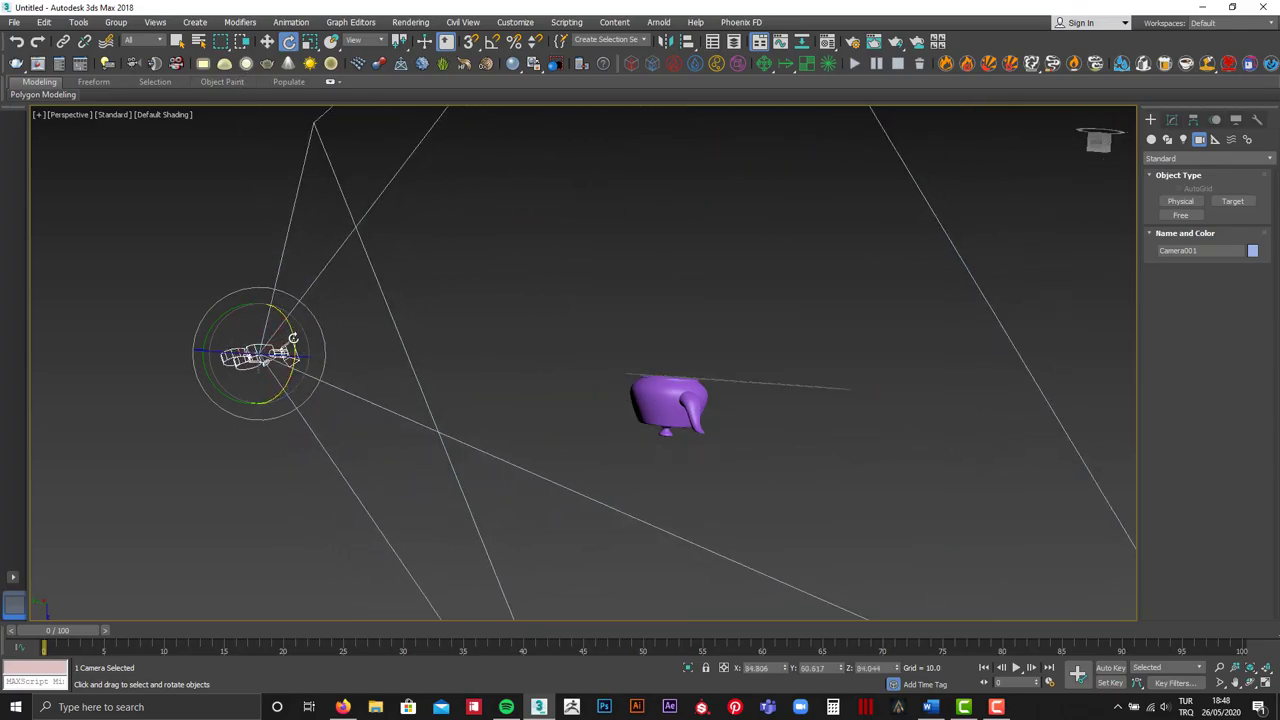
pyautogui.moveTo(292, 340); pyautogui.dragTo(266, 251)
pyautogui.press('c')
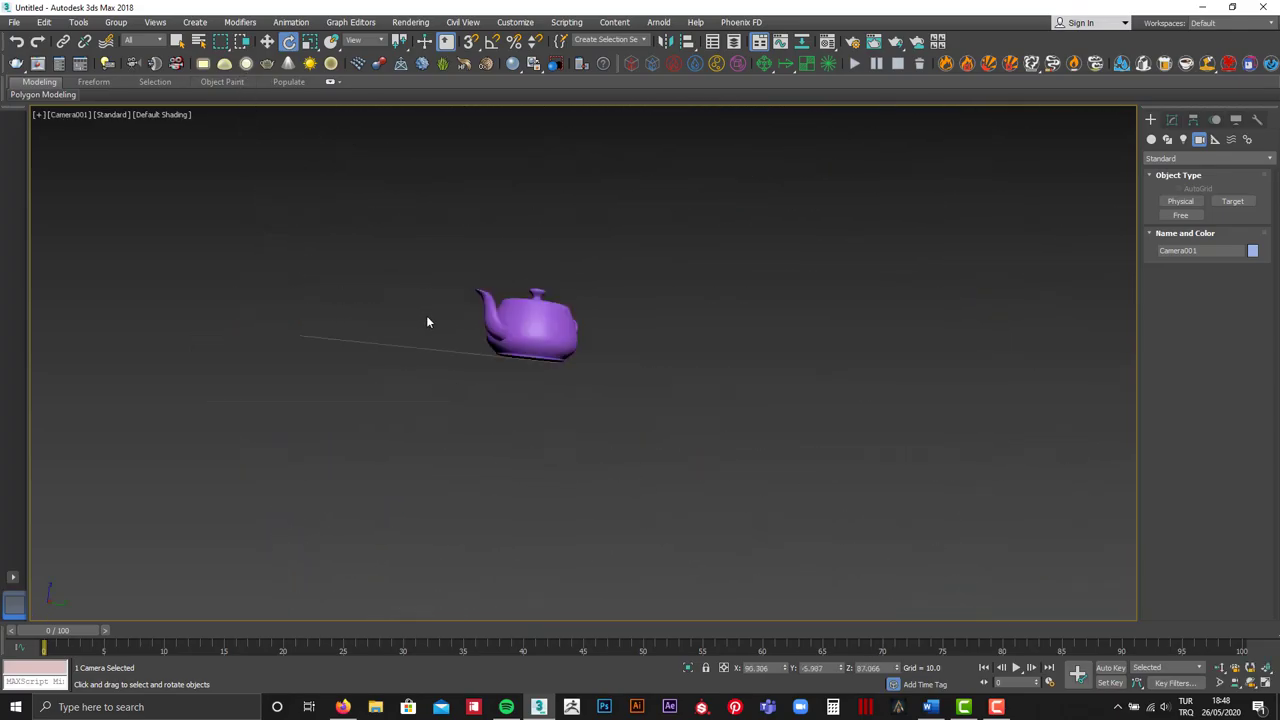
pyautogui.press('p')
# Delete the free camera Camera001
pyautogui.scroll(-3, 545, 381)
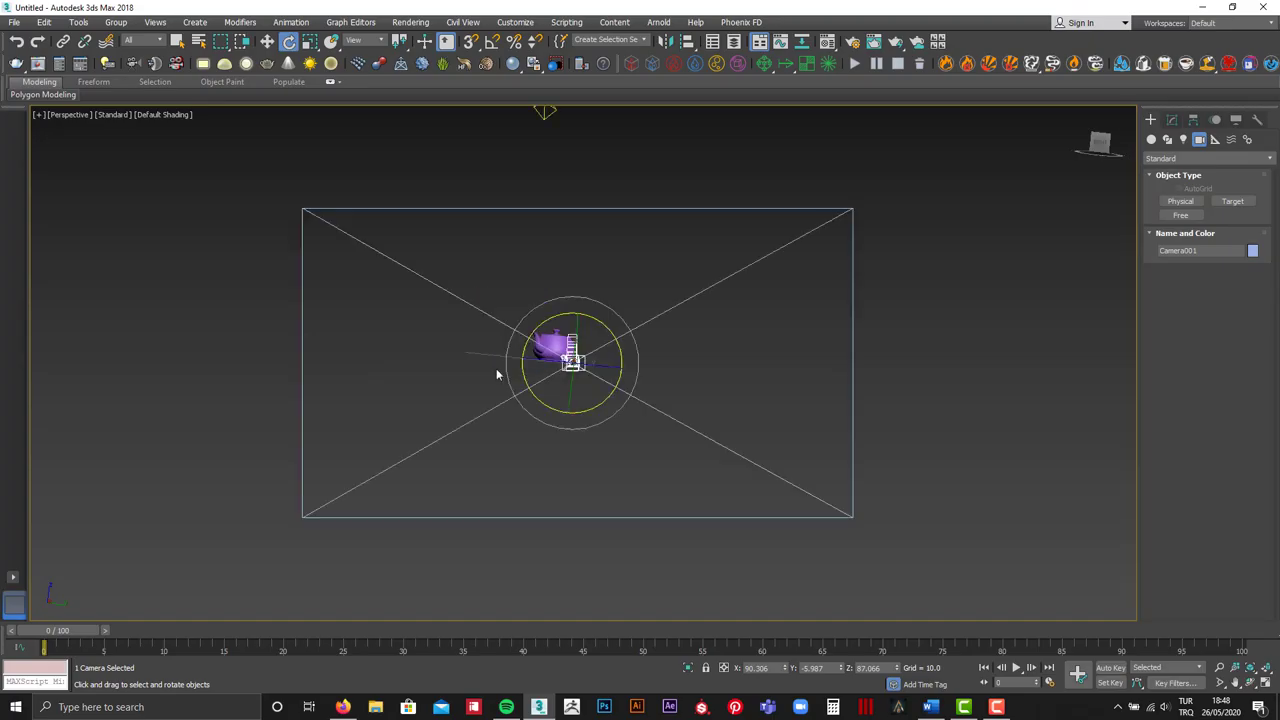
pyautogui.moveTo(496, 368)
pyautogui.keyDown('alt'); pyautogui.mouseDown(button='middle')
pyautogui.moveTo(633, 395)
pyautogui.moveTo(640, 380)
pyautogui.mouseUp(button='middle'); pyautogui.keyUp('alt')
pyautogui.press('Delete')
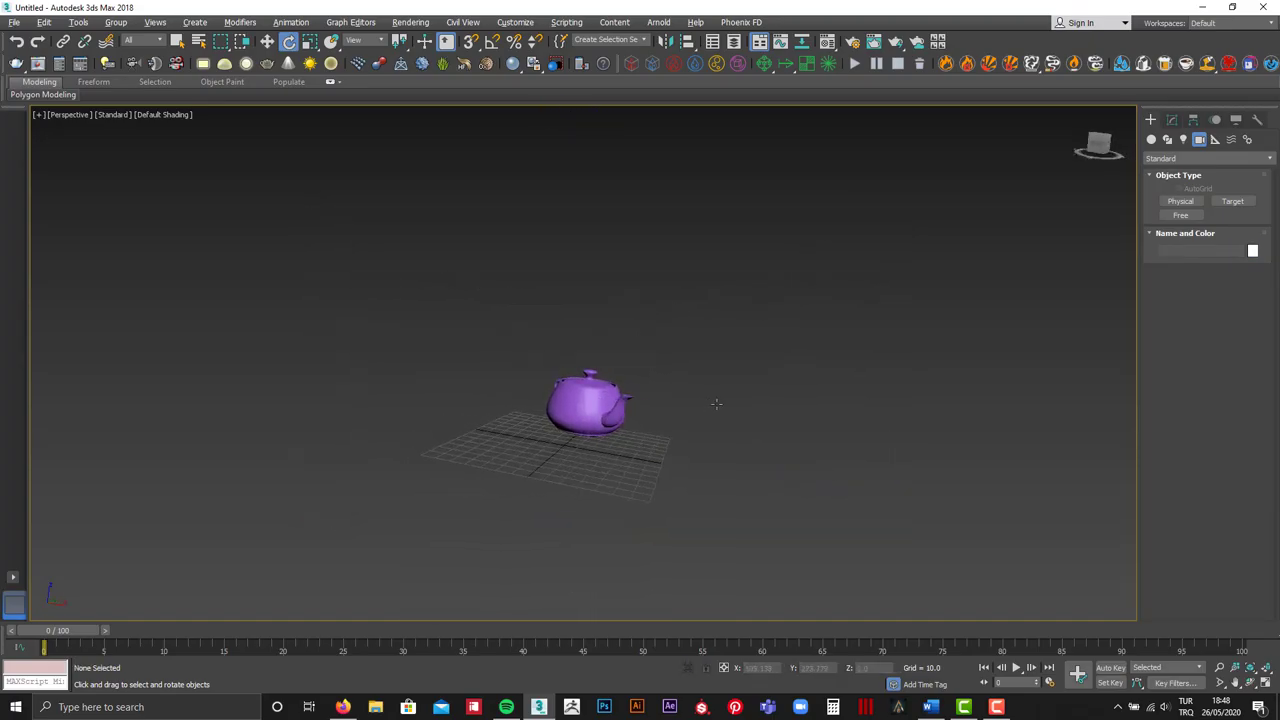
# Reset the scene without saving the purple teapot scene
pyautogui.moveTo(660, 300); pyautogui.dragTo(632, 467, button='middle')
pyautogui.click(560, 575)
pyautogui.press('z')
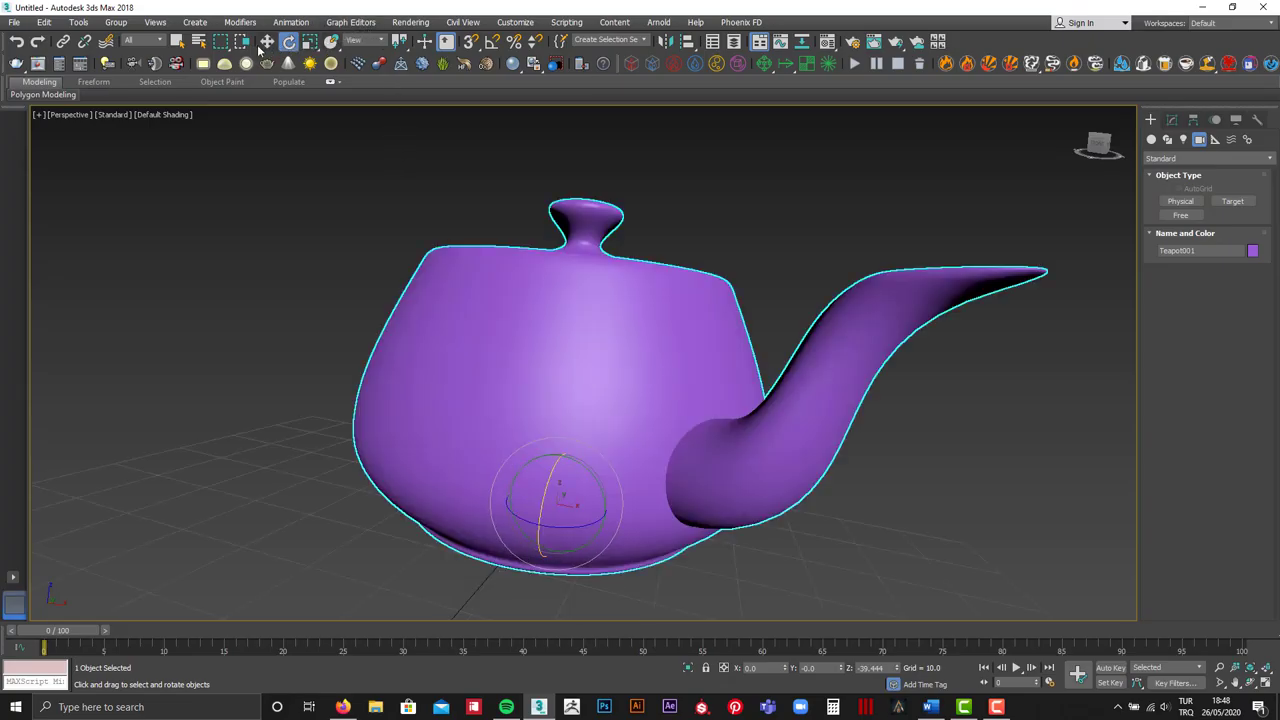
pyautogui.click(14, 22)
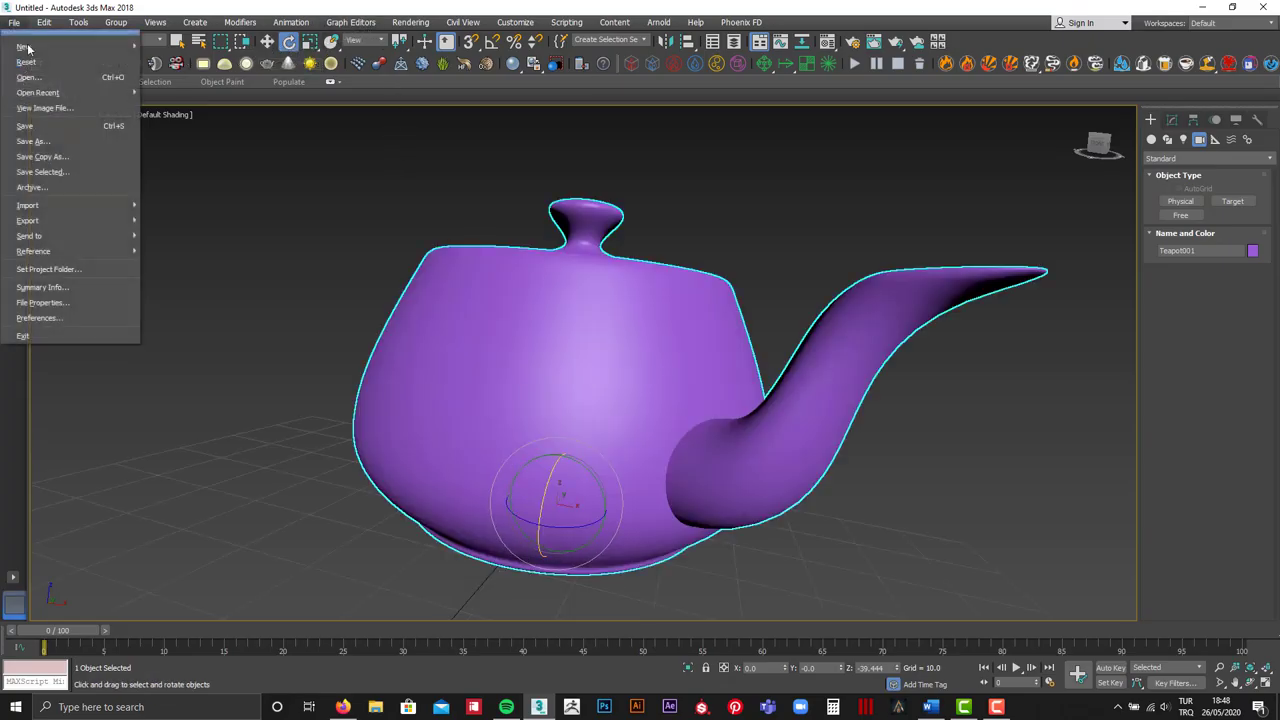
pyautogui.click(30, 50)
pyautogui.click(649, 374)
pyautogui.click(620, 372)
# Maximize the Perspective view and draw a new teapot at the grid centre
pyautogui.hotkey('alt', 'w')
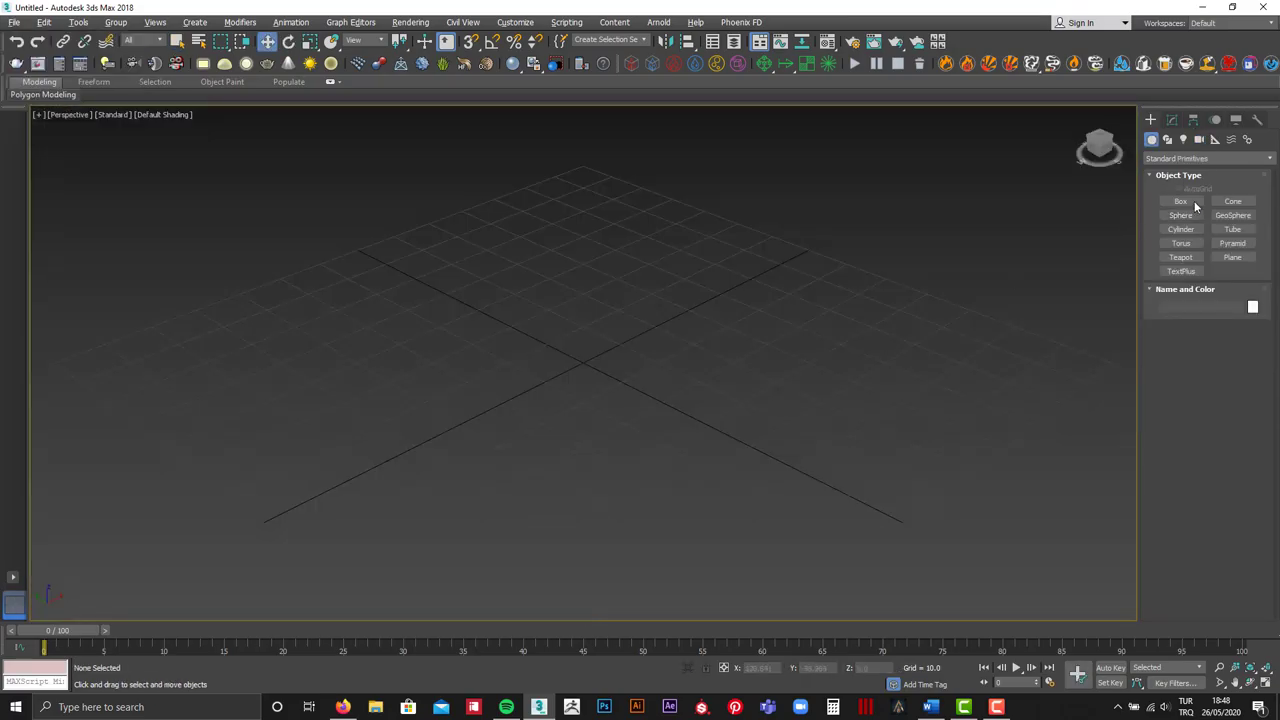
pyautogui.click(1180, 258)
pyautogui.moveTo(630, 370); pyautogui.dragTo(690, 330)
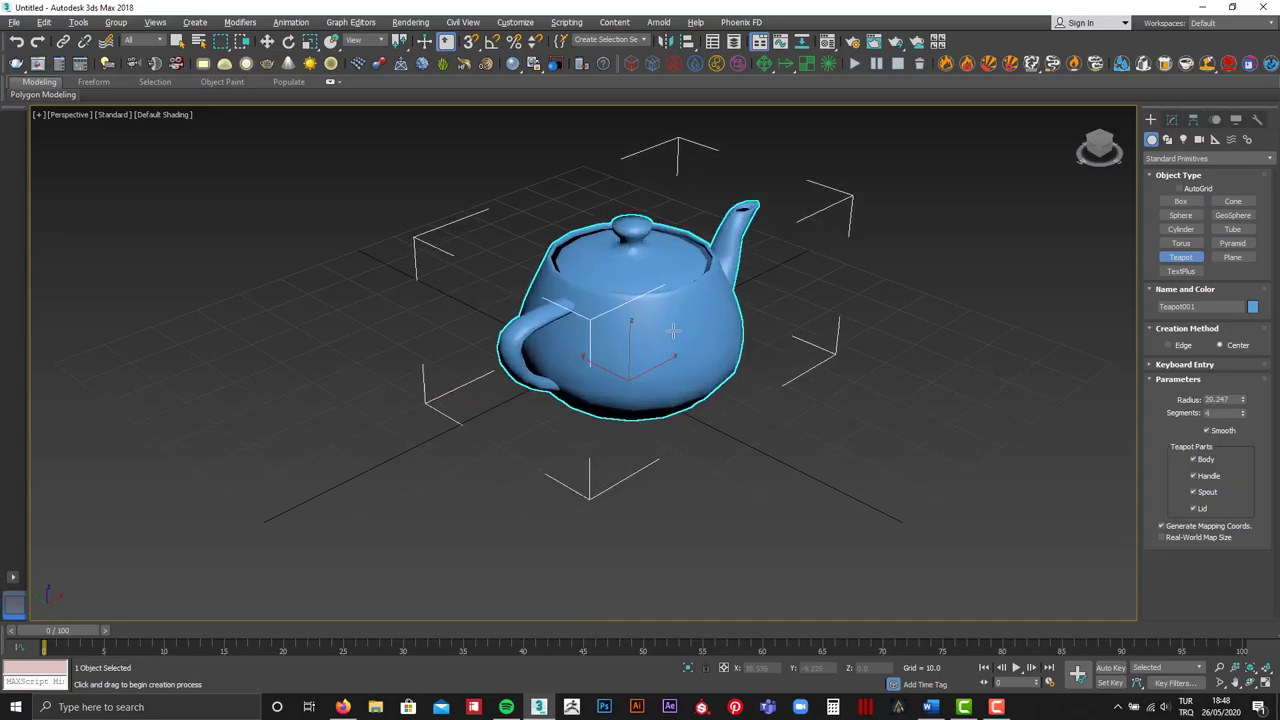
pyautogui.rightClick(677, 337)
# Set the new teapot's Segments to 20 for a smoother shape
pyautogui.click(1172, 119)
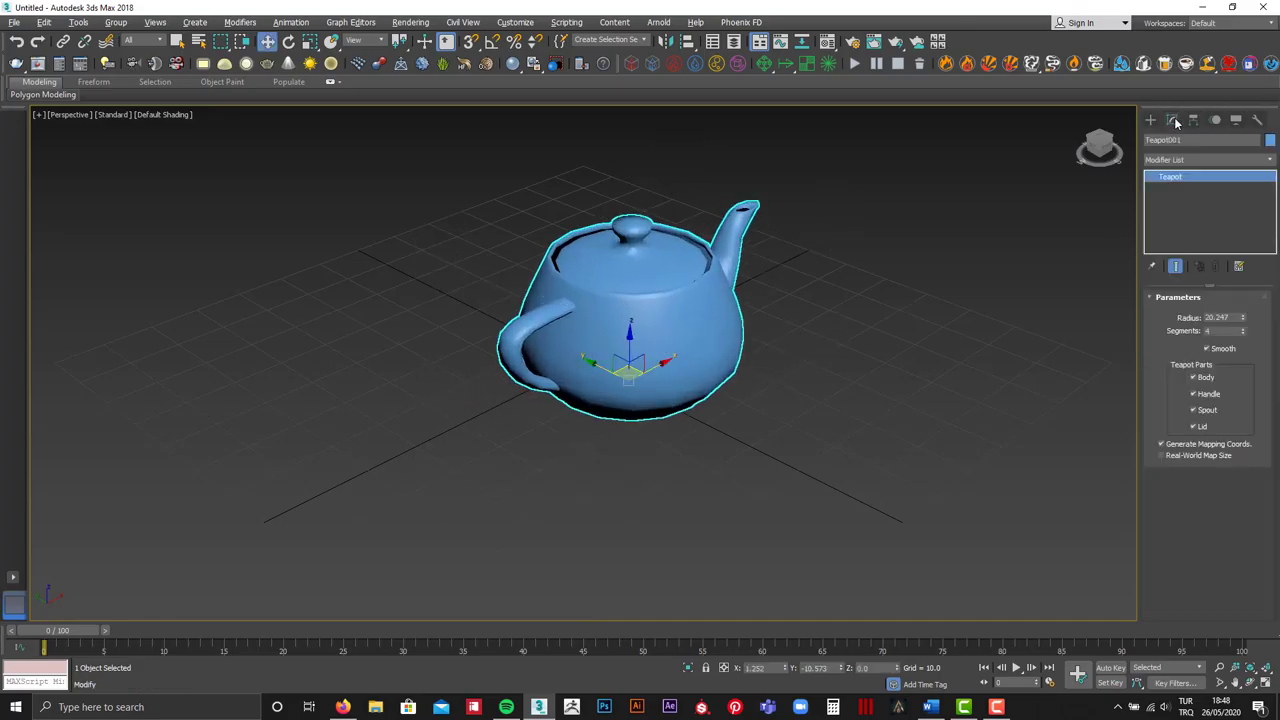
pyautogui.doubleClick(1216, 331)
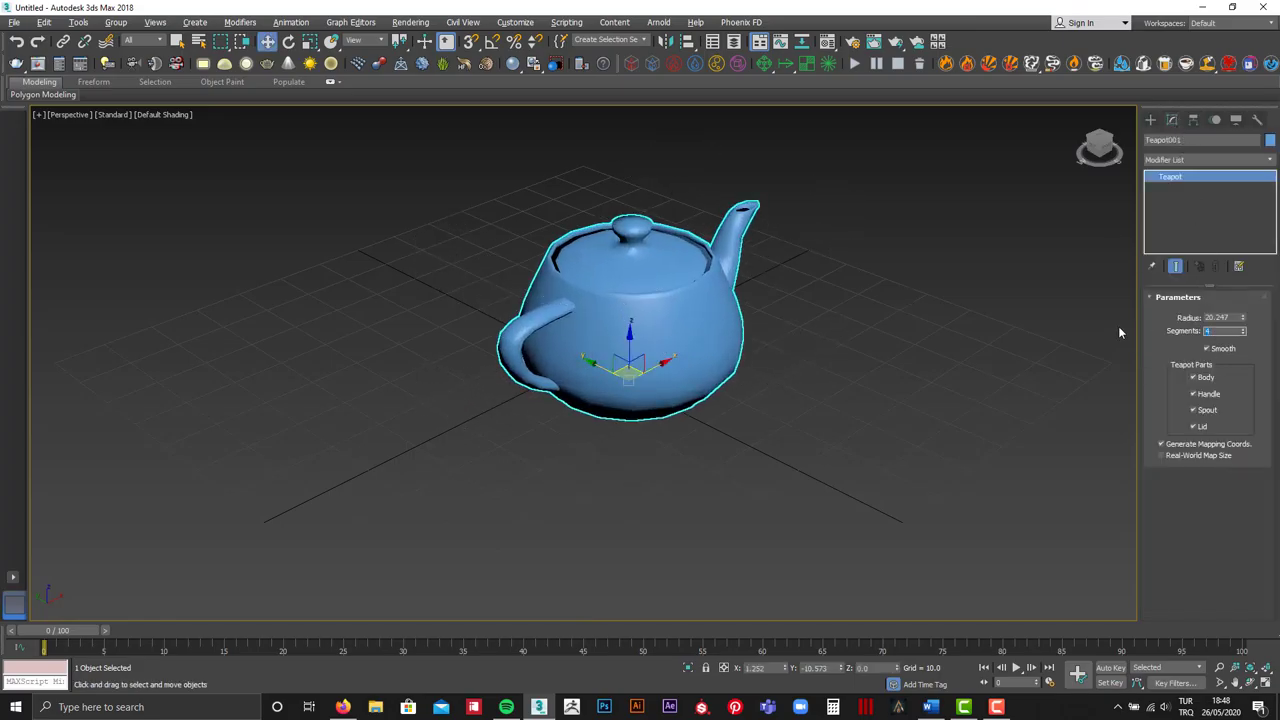
pyautogui.write('20')
pyautogui.click(916, 240)
pyautogui.scroll(3, 703, 258)
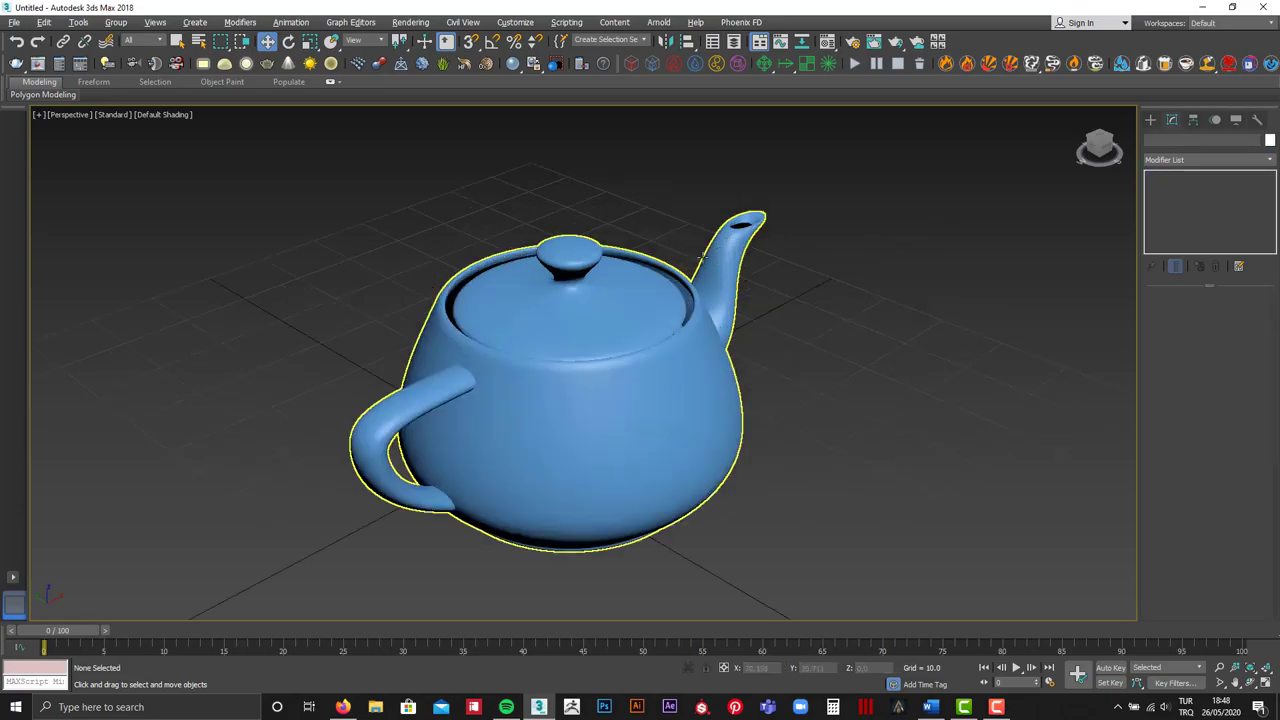
pyautogui.moveTo(677, 229)
pyautogui.keyDown('alt'); pyautogui.mouseDown(button='middle')
pyautogui.moveTo(669, 286)
pyautogui.moveTo(848, 303)
pyautogui.moveTo(814, 306)
pyautogui.moveTo(914, 291)
pyautogui.moveTo(834, 335)
pyautogui.moveTo(966, 314)
pyautogui.moveTo(994, 351)
pyautogui.moveTo(783, 303)
pyautogui.moveTo(735, 360)
pyautogui.mouseUp(button='middle'); pyautogui.keyUp('alt')
pyautogui.scroll(-5, 914, 291)
pyautogui.click(686, 320)
pyautogui.scroll(5, 686, 320)
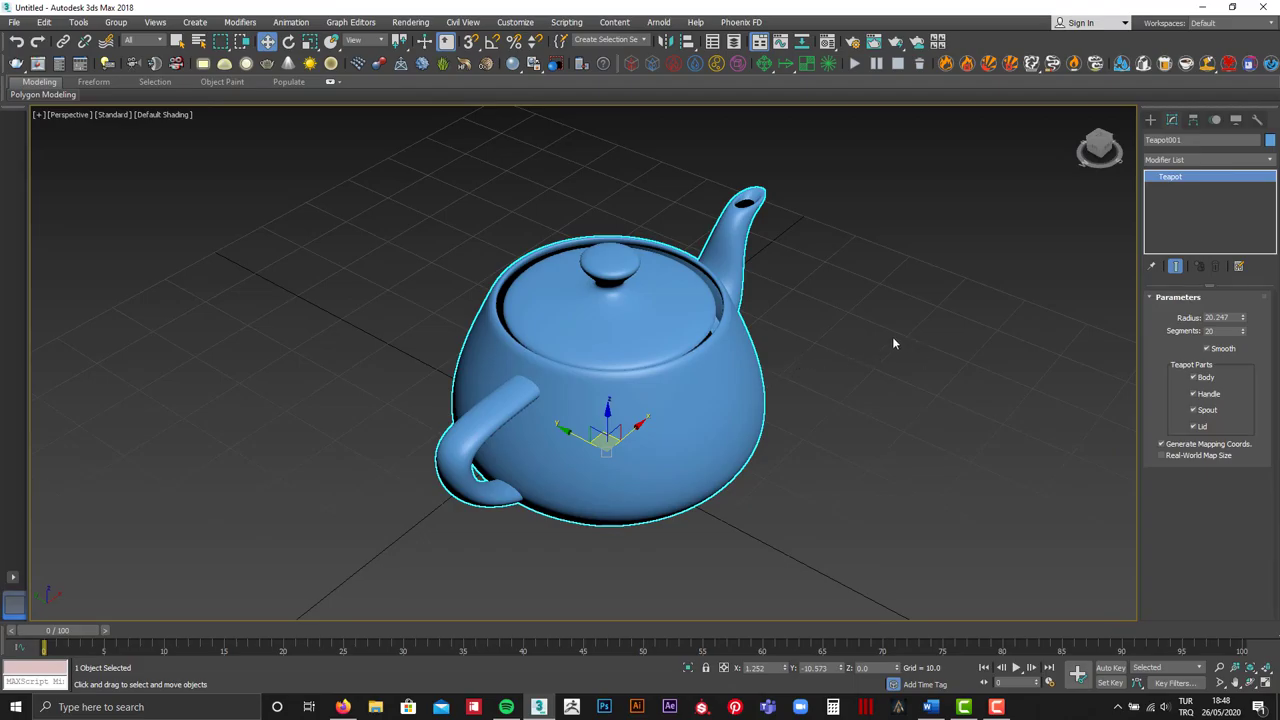
# Create PhysCamera001 from the current Perspective view with Ctrl+C
pyautogui.hotkey('ctrl', 'c')
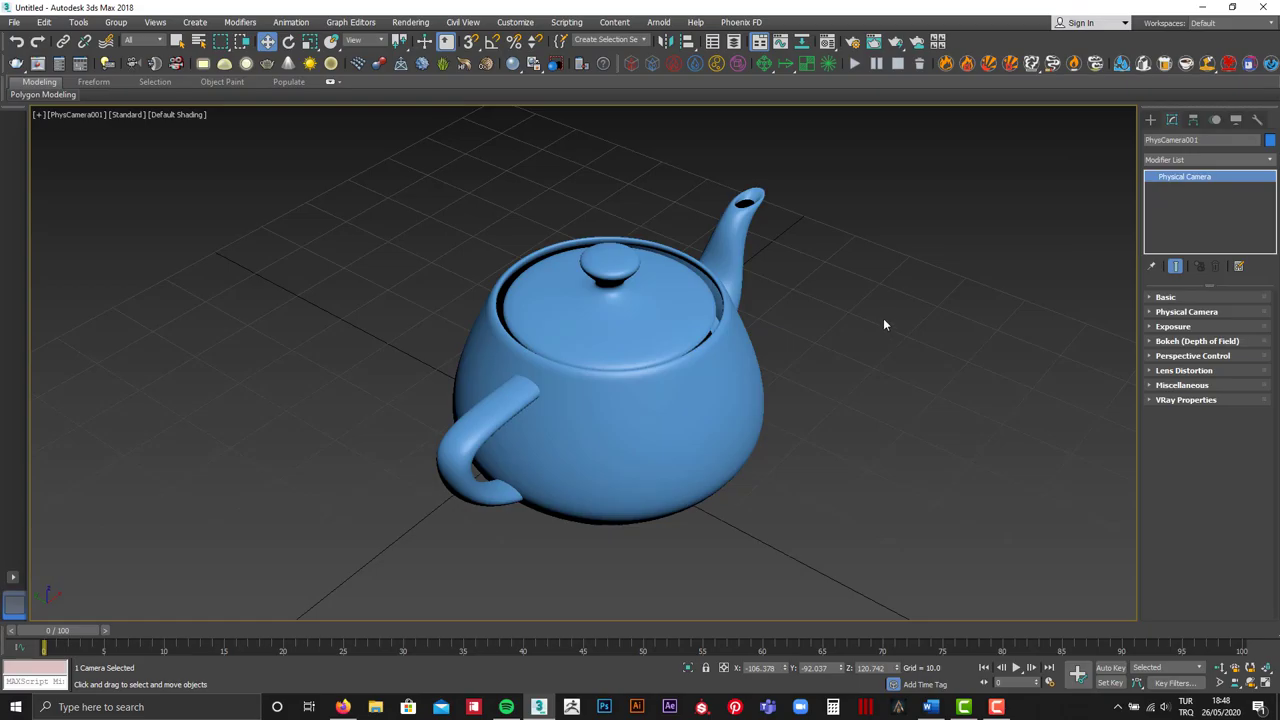
pyautogui.press('p')
pyautogui.scroll(-5, 732, 389)
pyautogui.moveTo(732, 389)
pyautogui.keyDown('alt'); pyautogui.mouseDown(button='middle')
pyautogui.moveTo(844, 388)
pyautogui.moveTo(777, 374)
pyautogui.moveTo(800, 357)
pyautogui.moveTo(629, 360)
pyautogui.mouseUp(button='middle'); pyautogui.keyUp('alt')
pyautogui.scroll(-5, 844, 382)
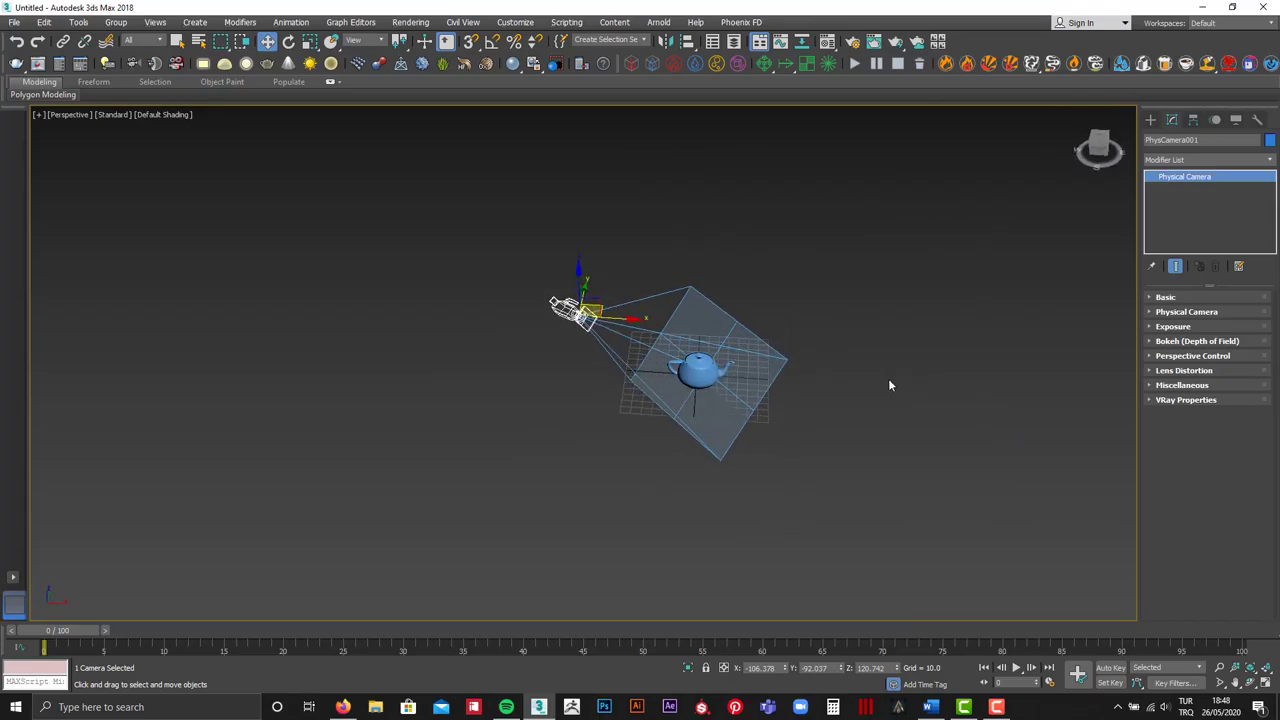
# Check the view through PhysCamera001, then show camera and blue teapot in Perspective
pyautogui.press('c')
pyautogui.click(653, 330)
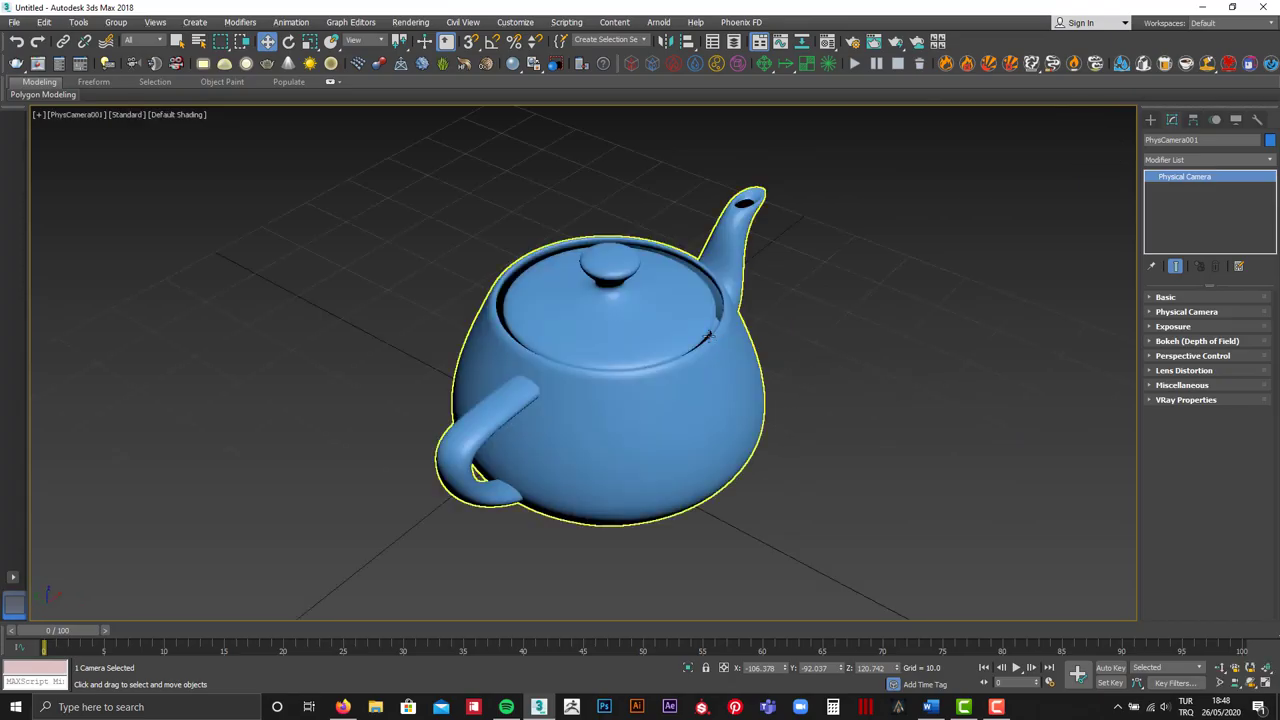
pyautogui.click(859, 338)
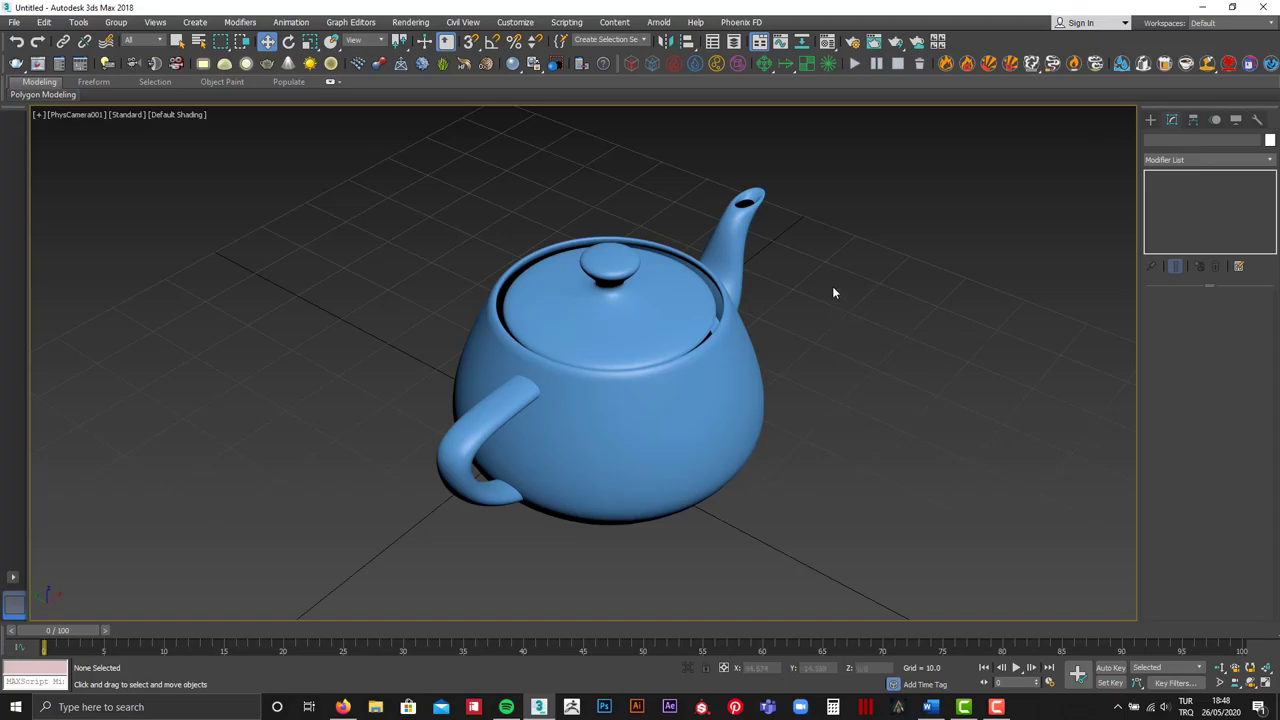
pyautogui.press('p')
pyautogui.scroll(-5, 782, 264)
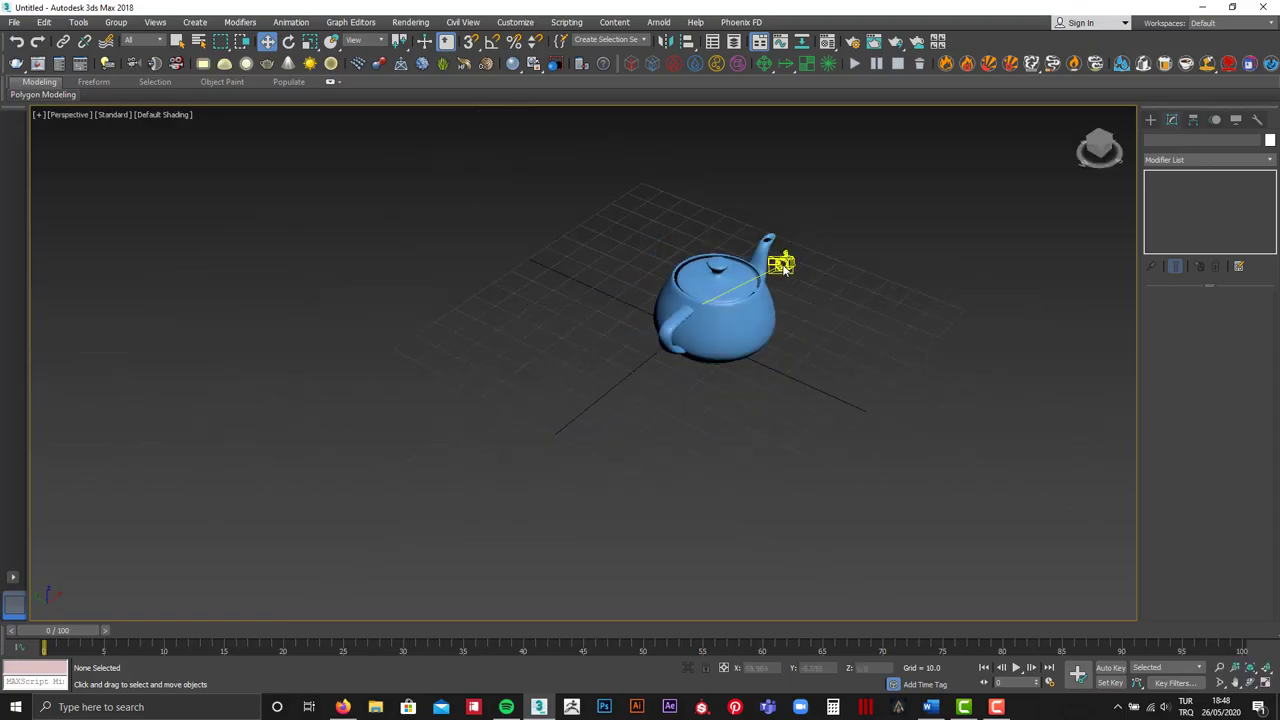
pyautogui.moveTo(878, 273); pyautogui.dragTo(836, 282, button='middle')
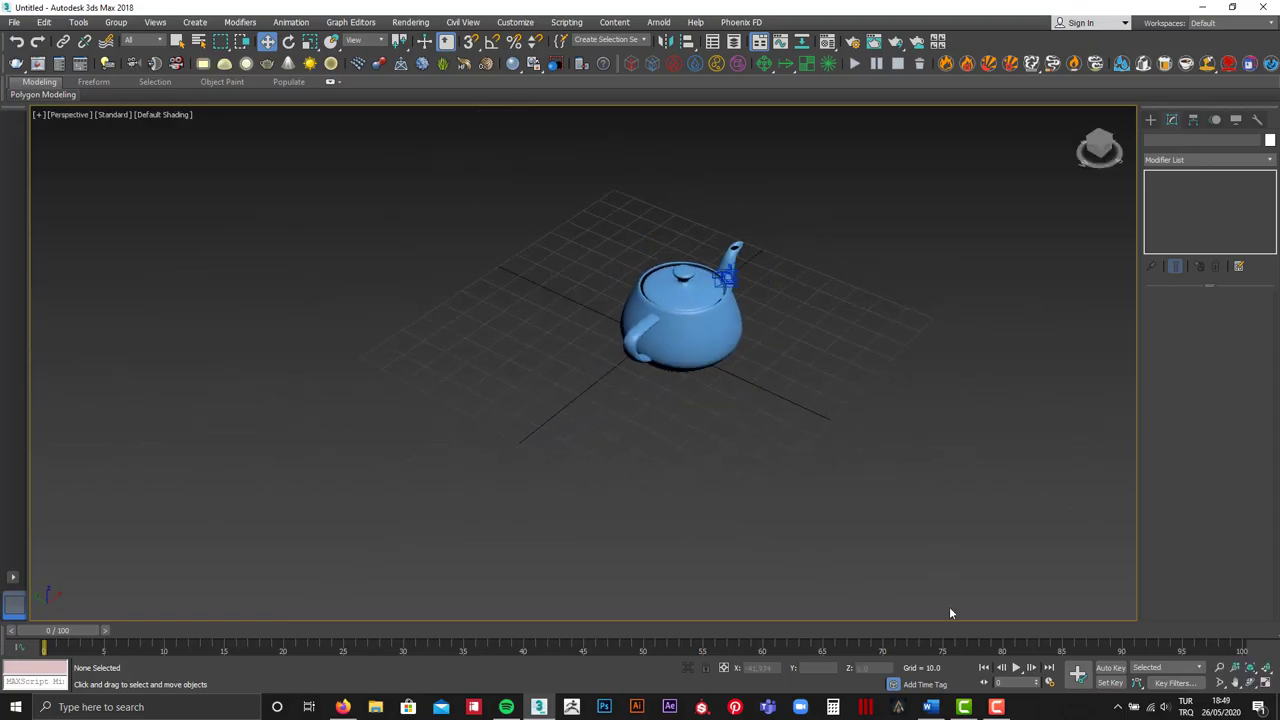
pyautogui.click(996, 707)
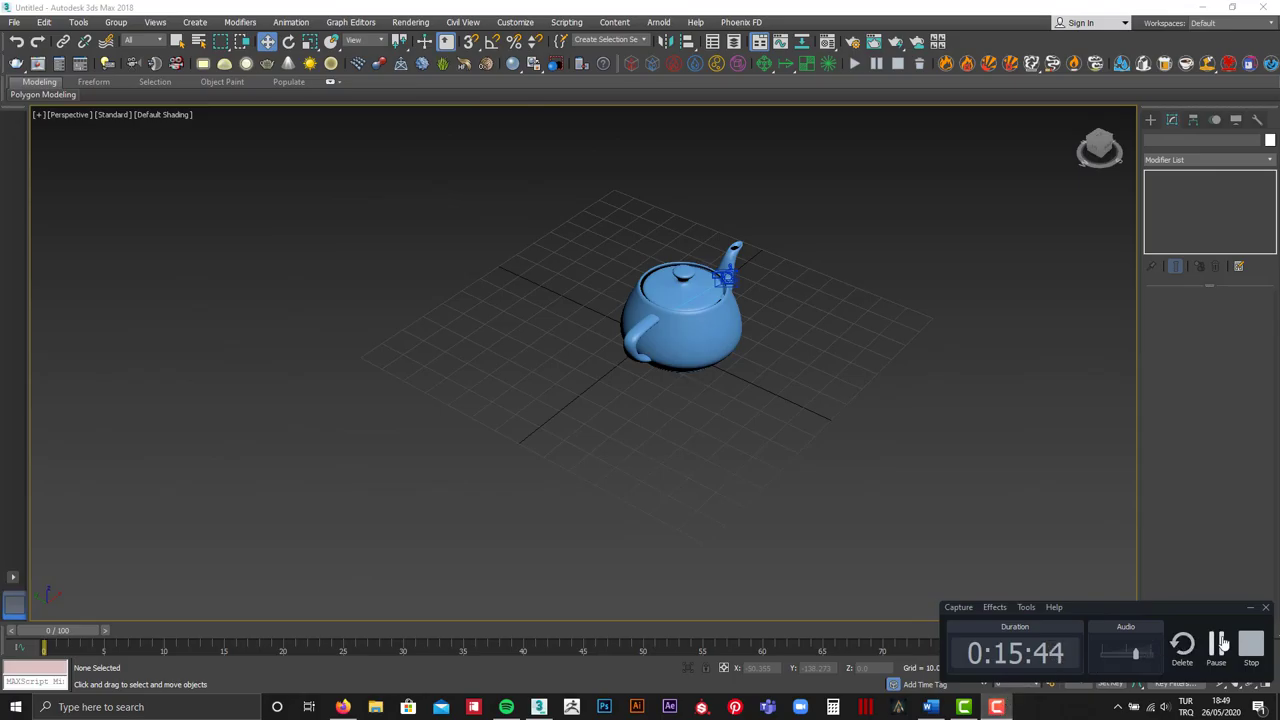